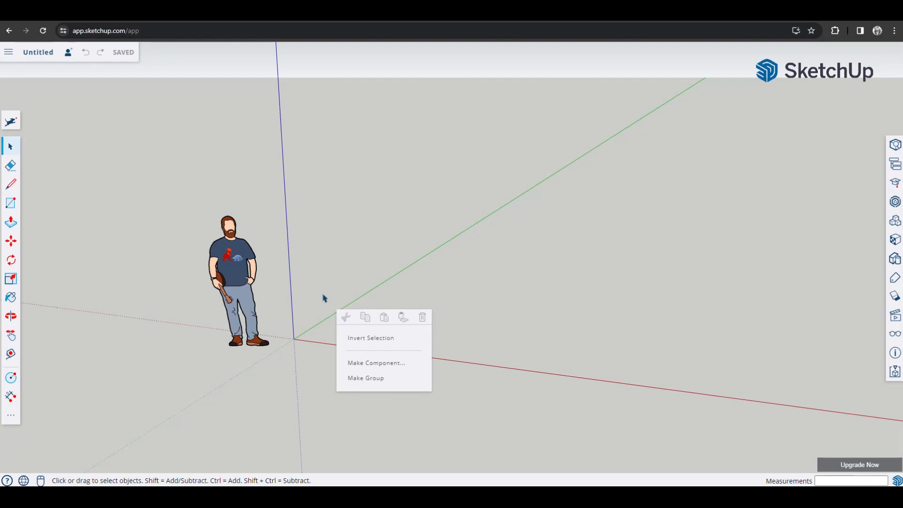
pyautogui.moveTo(312, 315); pyautogui.dragTo(359, 297, button='middle')
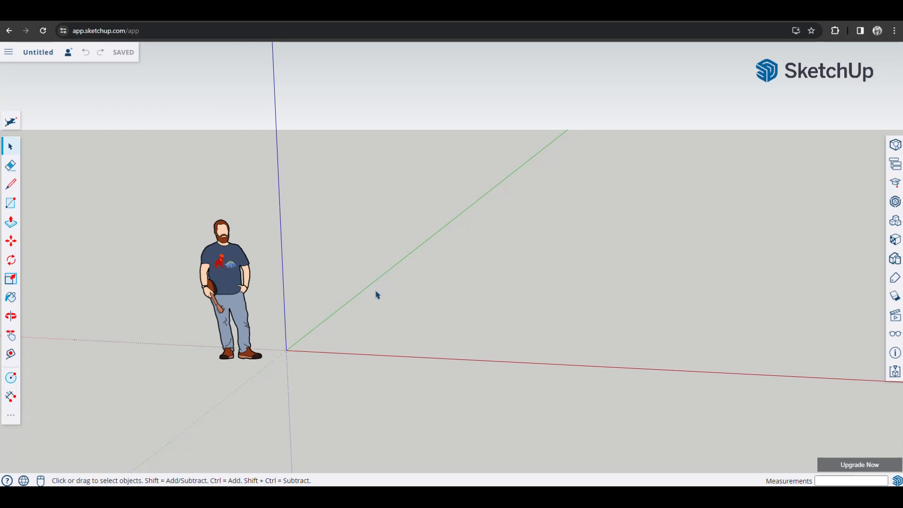
pyautogui.scroll(-2, 288, 374)
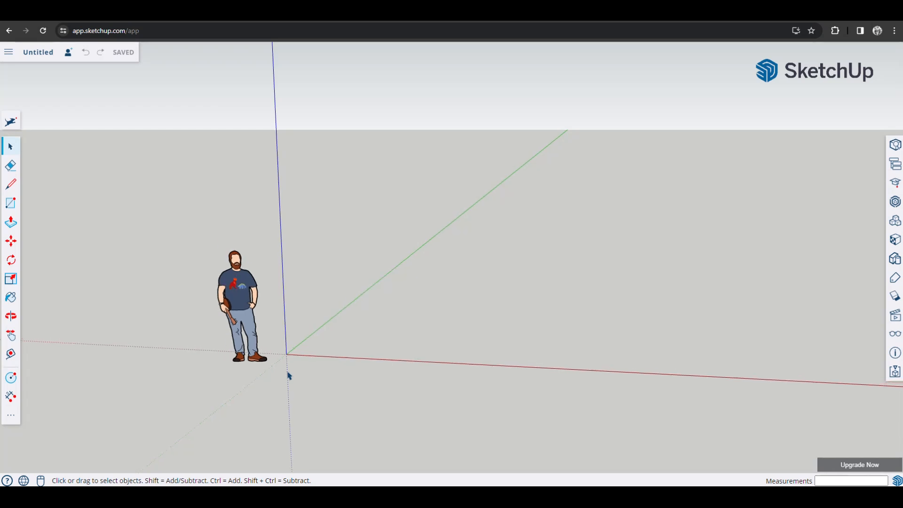
pyautogui.moveTo(321, 343); pyautogui.dragTo(350, 354, button='middle')
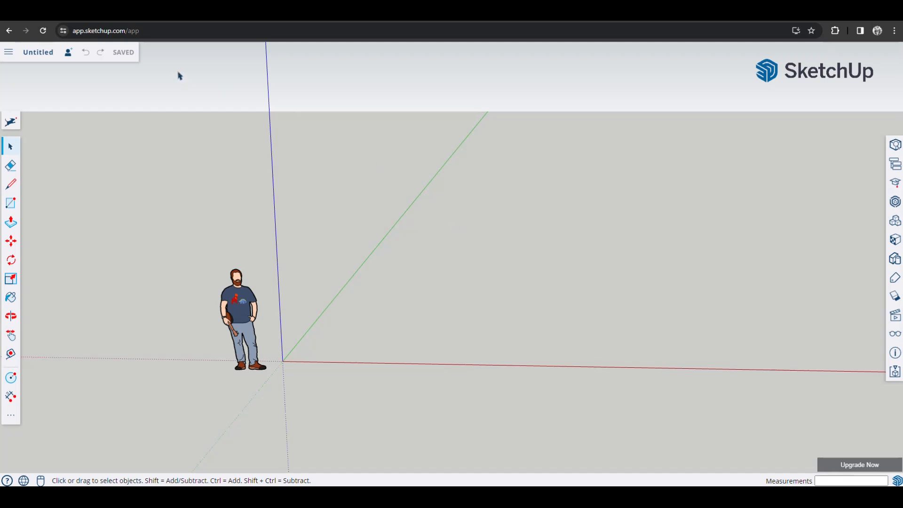
pyautogui.press('o')
pyautogui.moveTo(484, 288); pyautogui.dragTo(465, 273)
pyautogui.press('space')
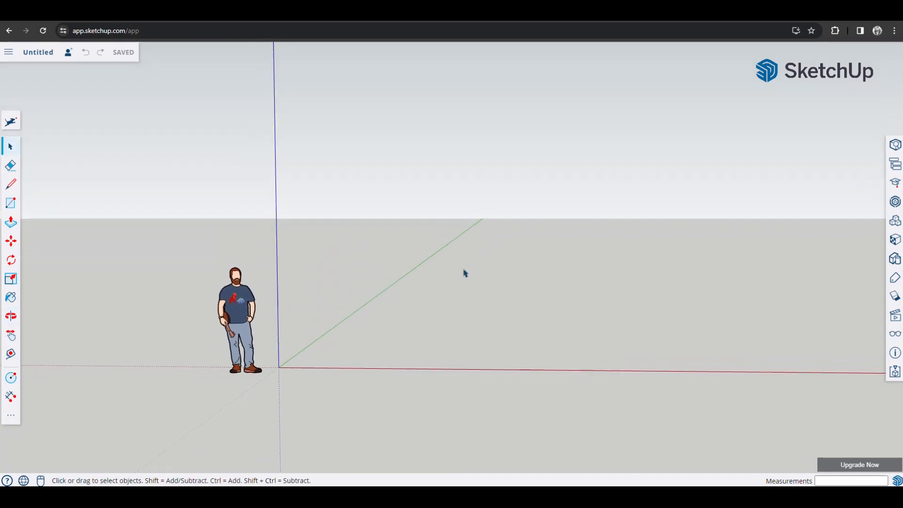
pyautogui.moveTo(233, 205); pyautogui.dragTo(215, 214, button='middle')
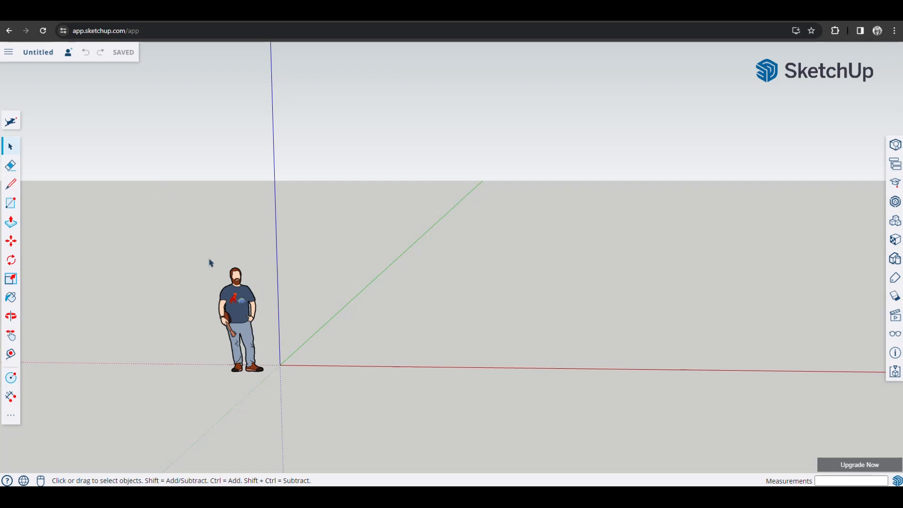
# Set the default template to Decimal - Millimeters in the application settings and start a new model
pyautogui.click(9, 55)
pyautogui.moveTo(76, 207)
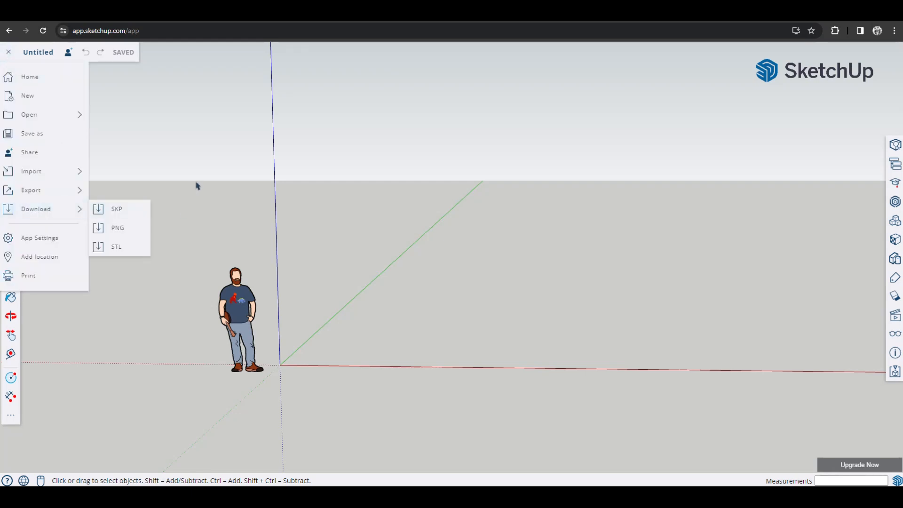
pyautogui.click(62, 239)
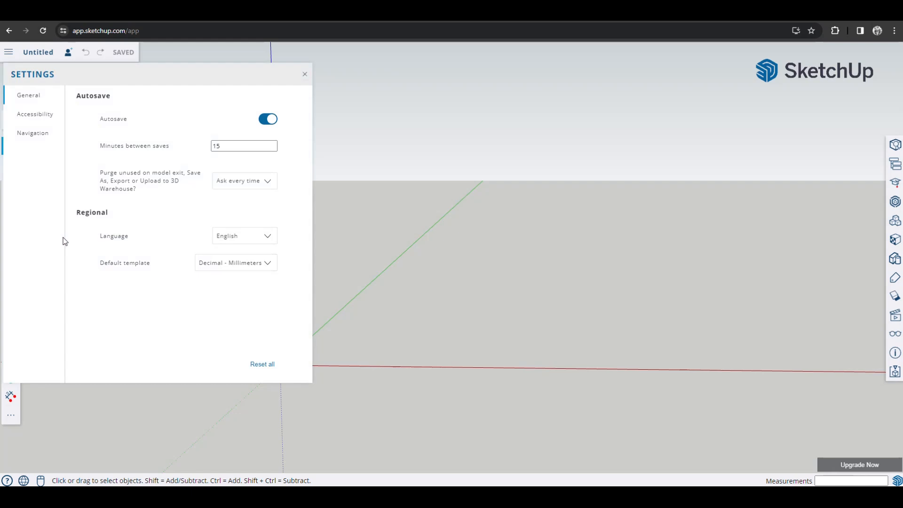
pyautogui.click(230, 263)
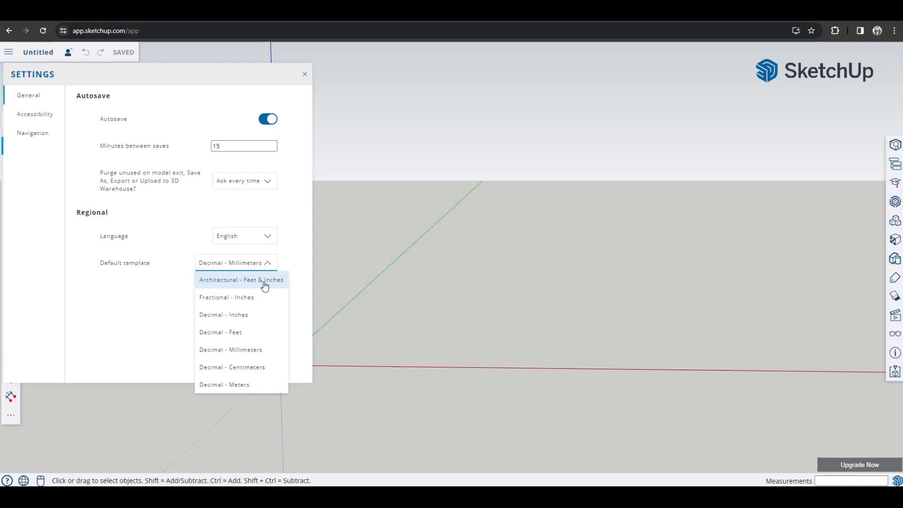
pyautogui.click(261, 349)
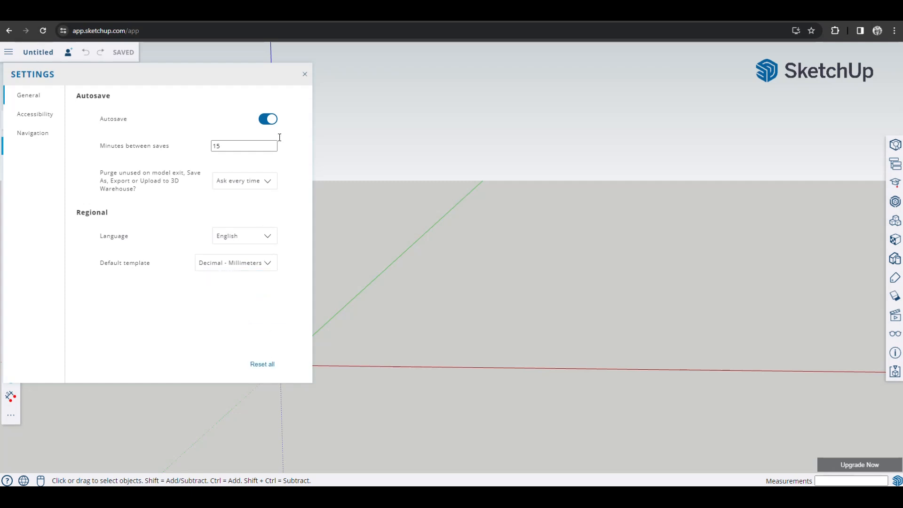
pyautogui.click(305, 79)
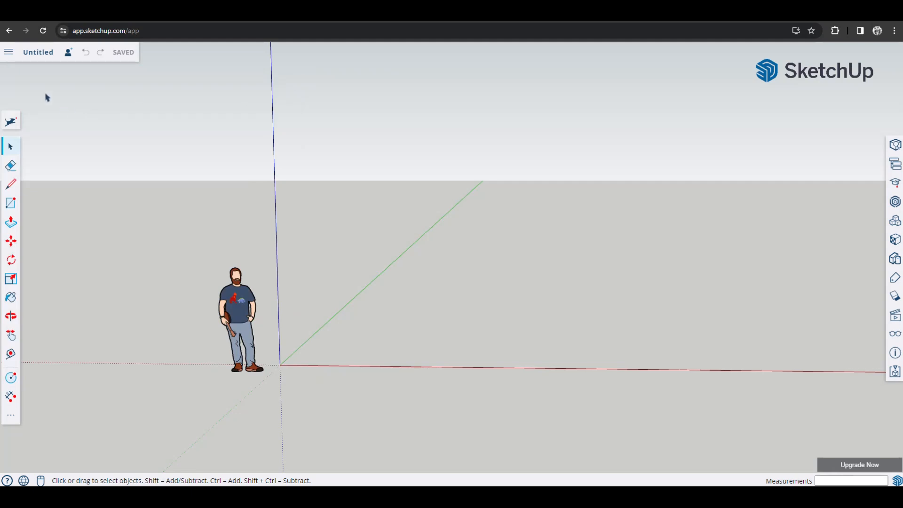
pyautogui.click(12, 60)
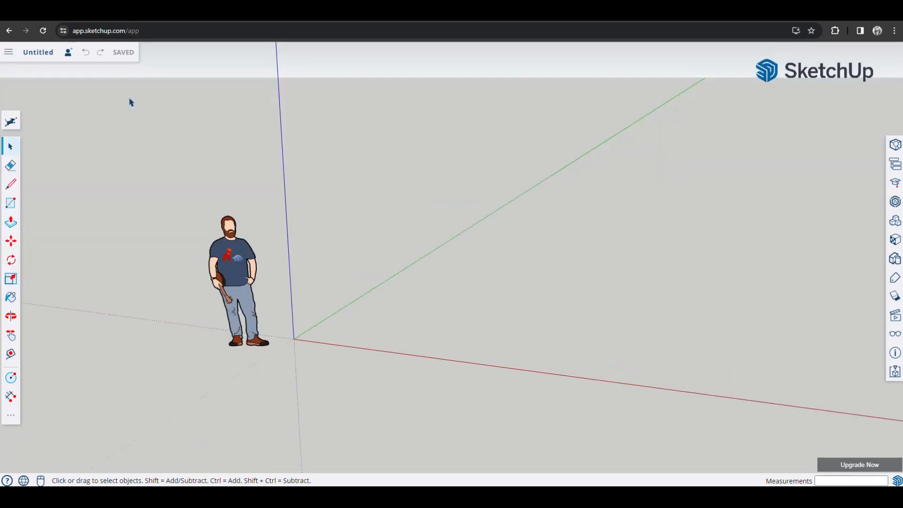
# Draw a rectangle about 1713 mm by 2595 mm on the ground between the red and green axes
pyautogui.moveTo(267, 379); pyautogui.dragTo(297, 351, button='middle')
pyautogui.click(10, 202)
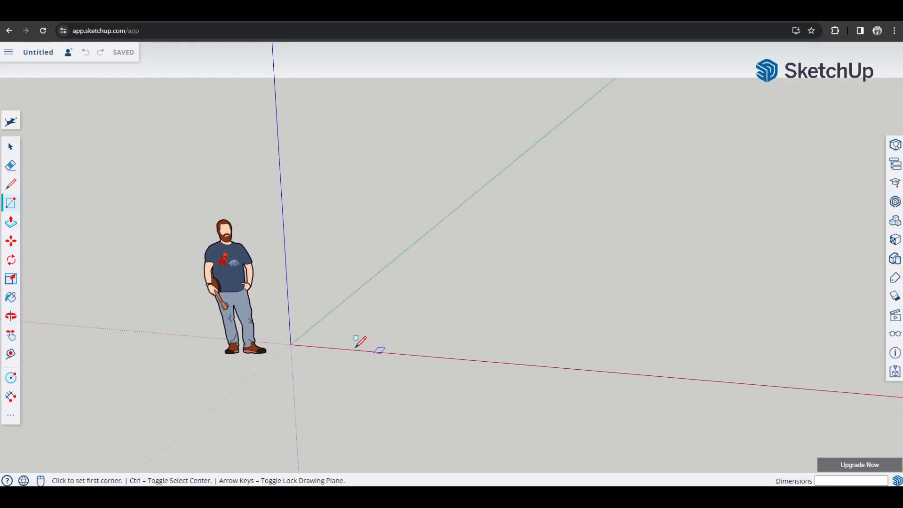
pyautogui.click(342, 339)
pyautogui.click(486, 295)
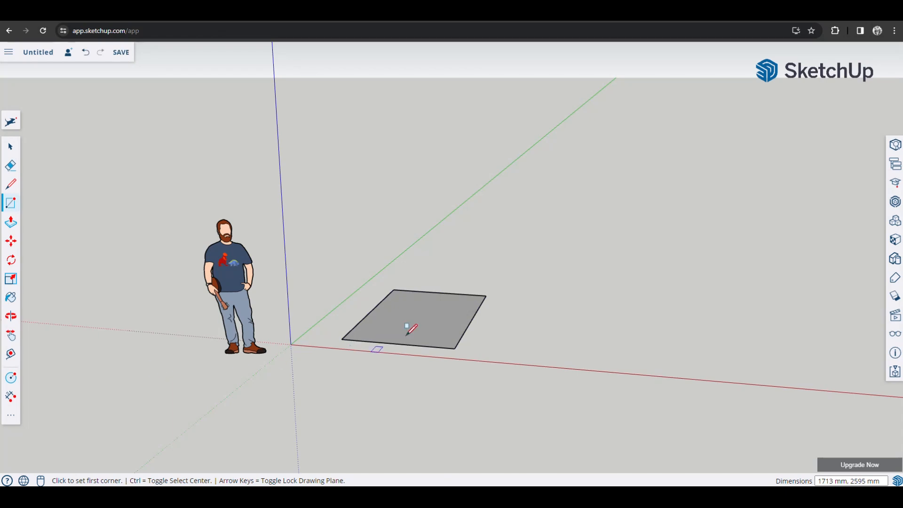
# Dimension the rectangle's edge nearest the red axis and place the dimension in front of it
pyautogui.click(10, 397)
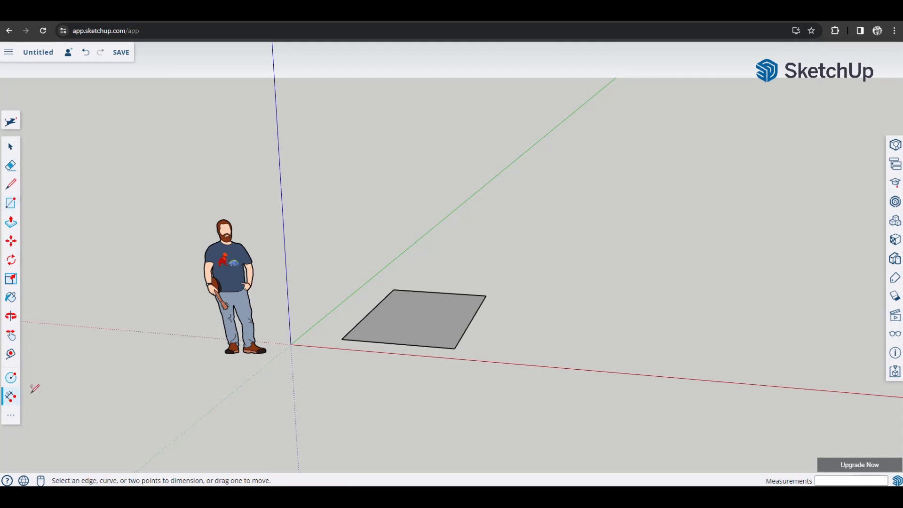
pyautogui.click(343, 340)
pyautogui.click(455, 349)
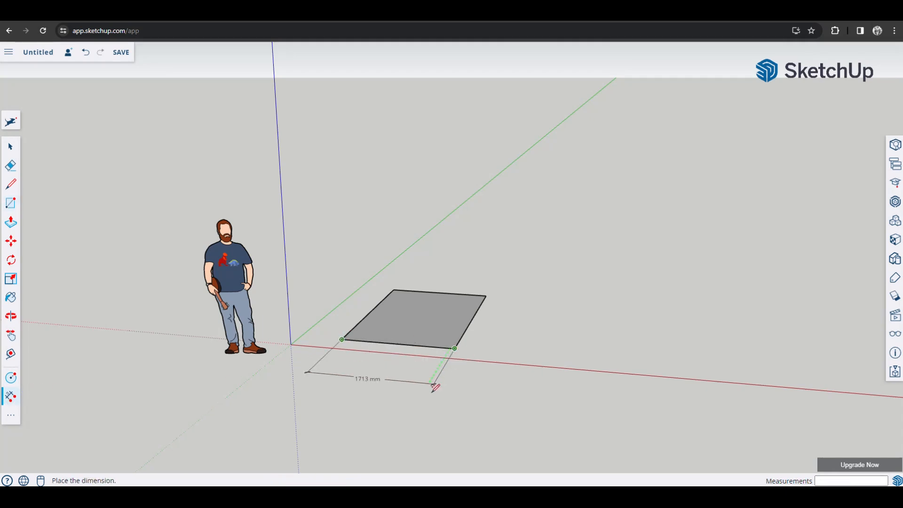
pyautogui.click(430, 392)
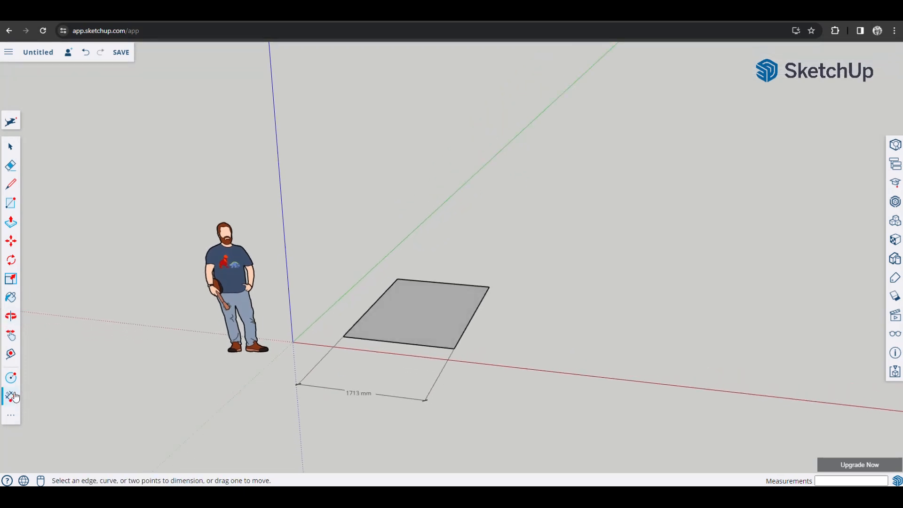
pyautogui.click(11, 417)
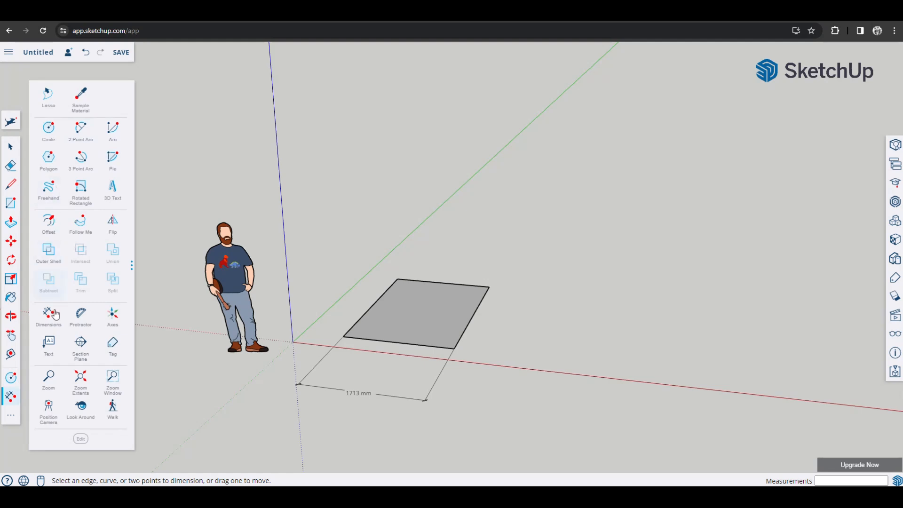
pyautogui.click(12, 420)
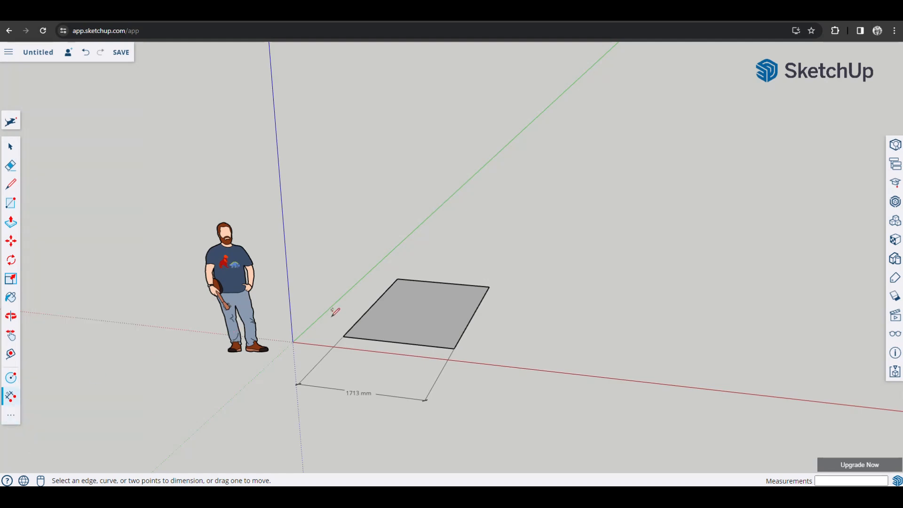
# Delete the rectangle with its dimension and the human scale figure to empty the model
pyautogui.press('space')
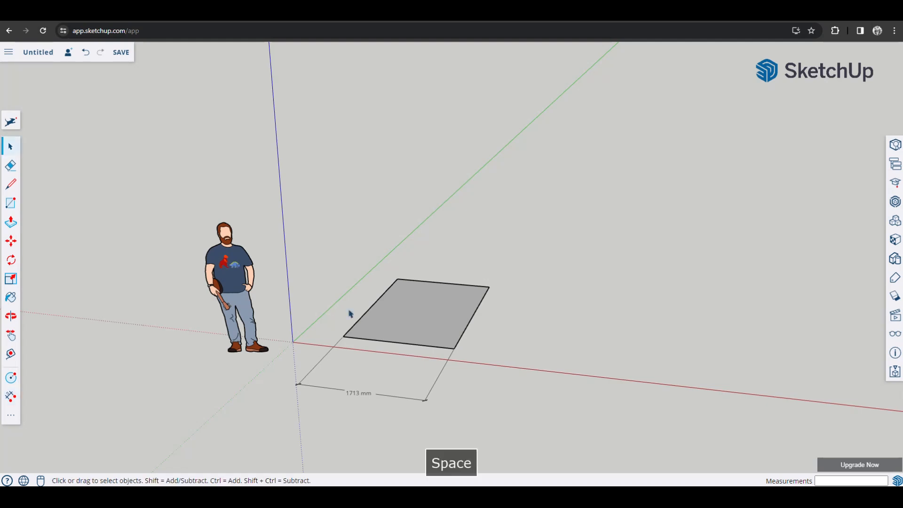
pyautogui.click(403, 305)
pyautogui.moveTo(299, 237); pyautogui.dragTo(557, 431)
pyautogui.press('Delete')
pyautogui.moveTo(191, 182); pyautogui.dragTo(329, 382)
pyautogui.press('Delete')
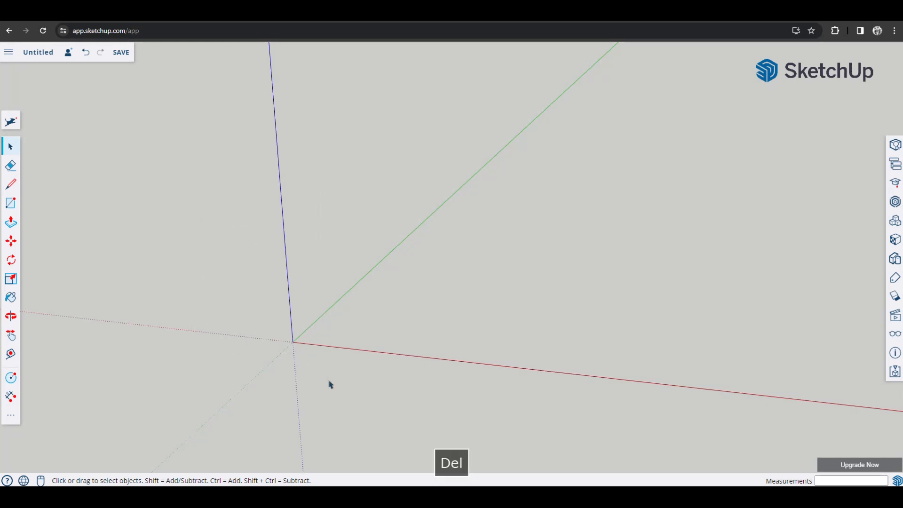
# Import art lab floor plan-01.jpg from the device as an image and place it flat near the origin, about 5078 mm wide
pyautogui.moveTo(331, 385); pyautogui.dragTo(349, 325, button='middle')
pyautogui.keyDown('shift'); pyautogui.moveTo(541, 212); pyautogui.dragTo(390, 362, button='middle'); pyautogui.keyUp('shift')
pyautogui.keyDown('shift'); pyautogui.moveTo(437, 302); pyautogui.dragTo(292, 309, button='middle'); pyautogui.keyUp('shift')
pyautogui.click(11, 55)
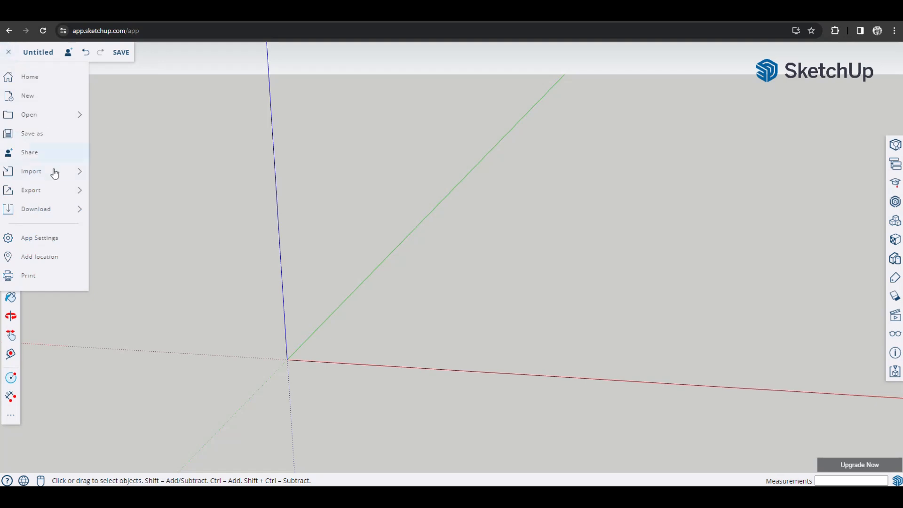
pyautogui.moveTo(54, 173)
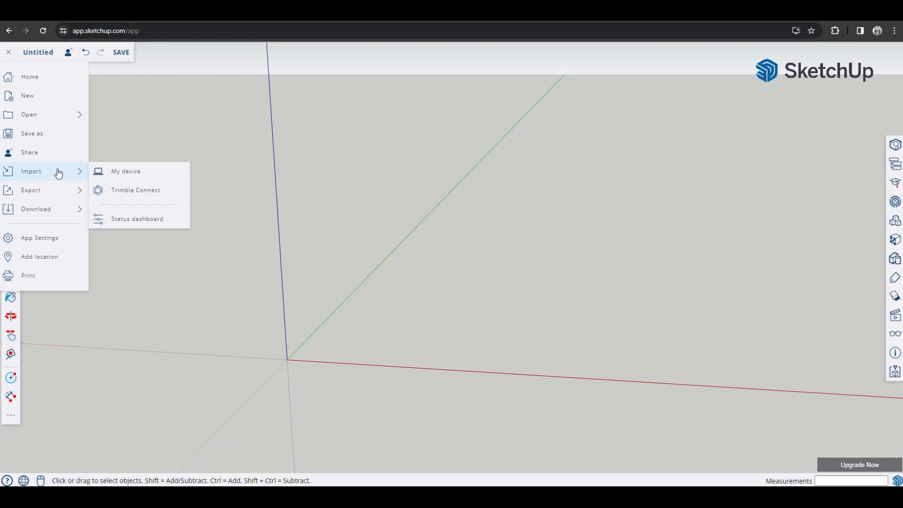
pyautogui.click(113, 179)
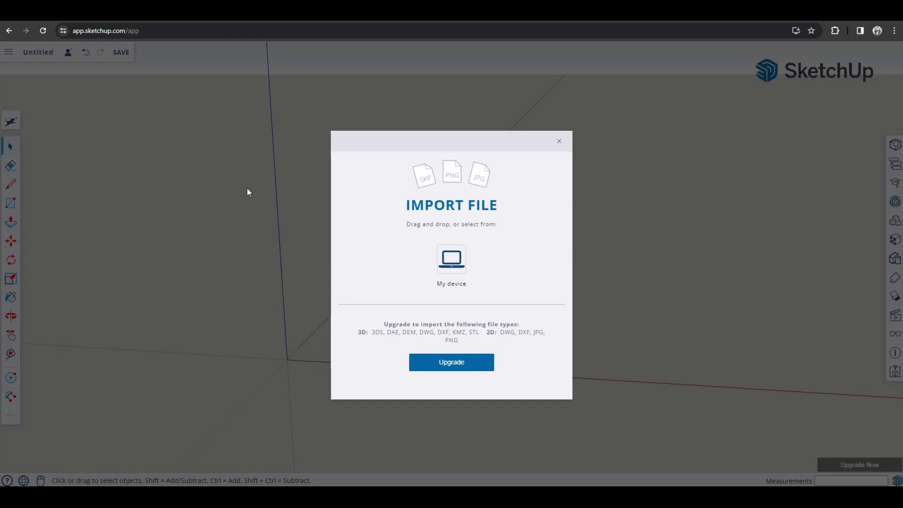
pyautogui.click(454, 258)
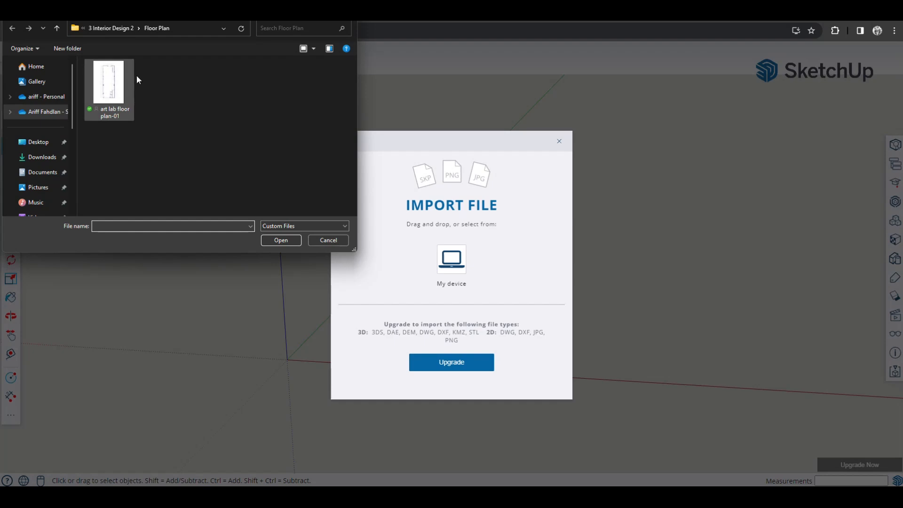
pyautogui.click(118, 94)
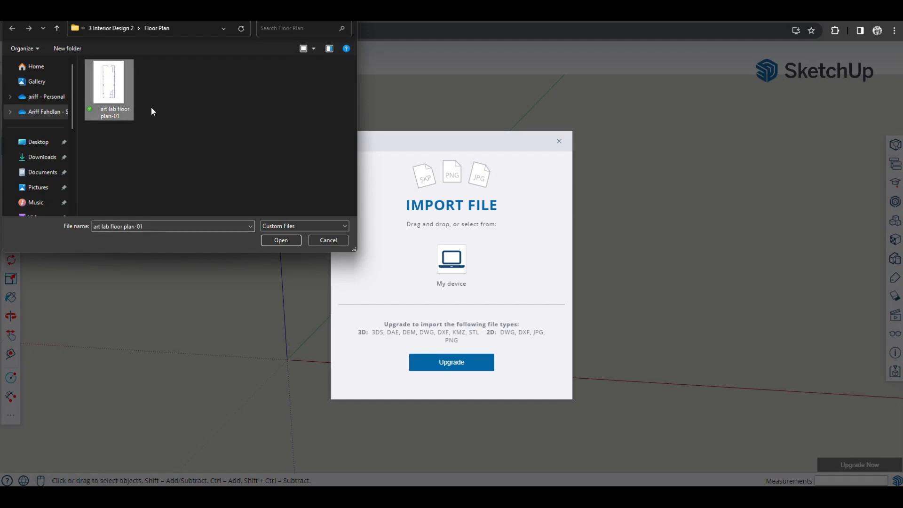
pyautogui.click(275, 241)
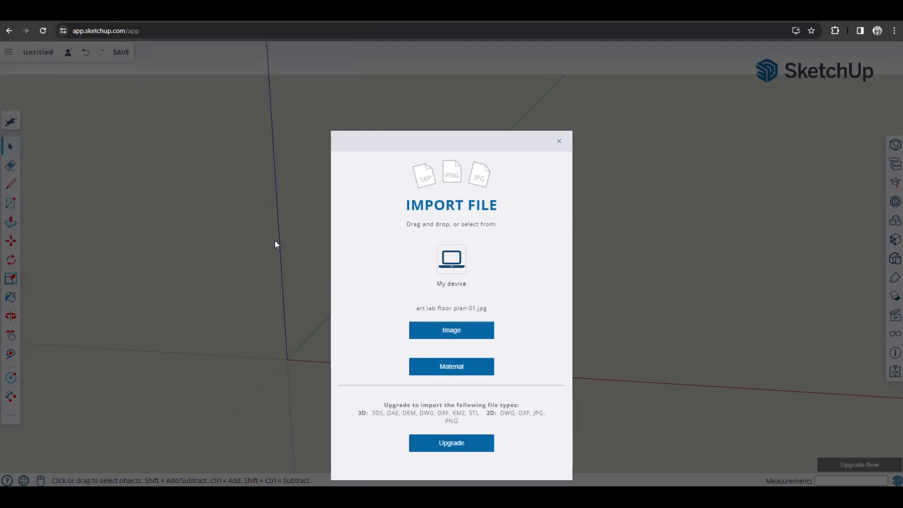
pyautogui.click(451, 332)
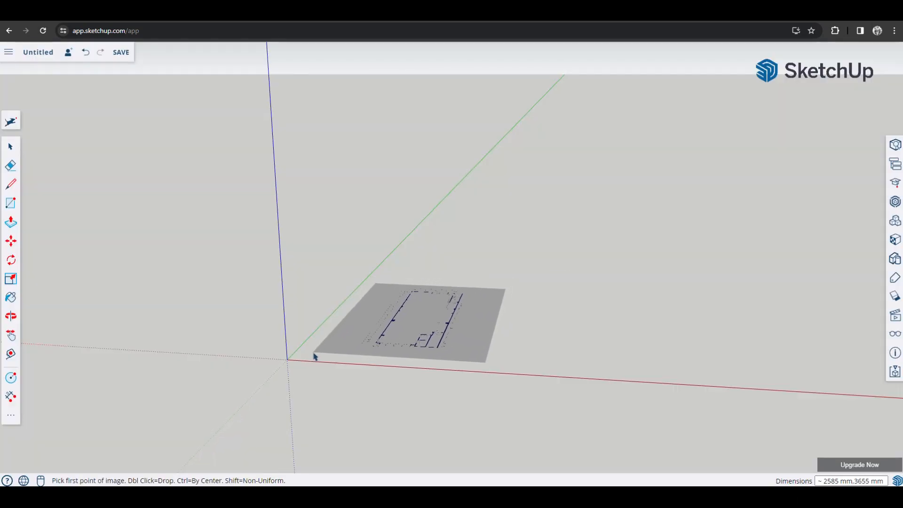
pyautogui.click(332, 351)
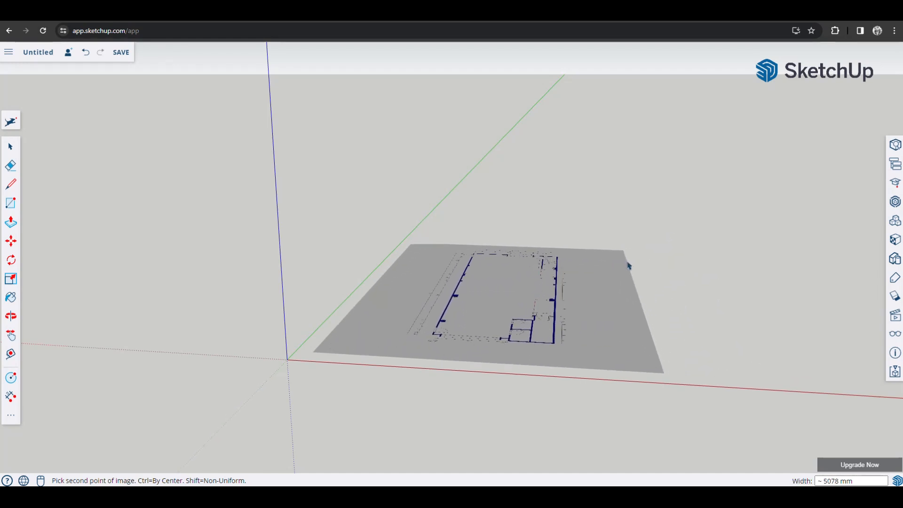
pyautogui.click(574, 269)
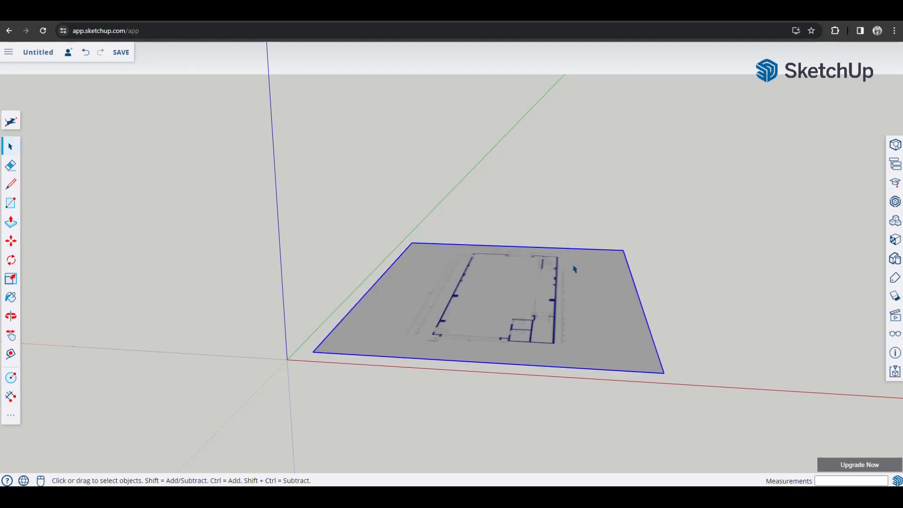
# Examine the overall width and overall length dimensions written on the imported floor plan
pyautogui.moveTo(458, 262); pyautogui.dragTo(541, 371, button='middle')
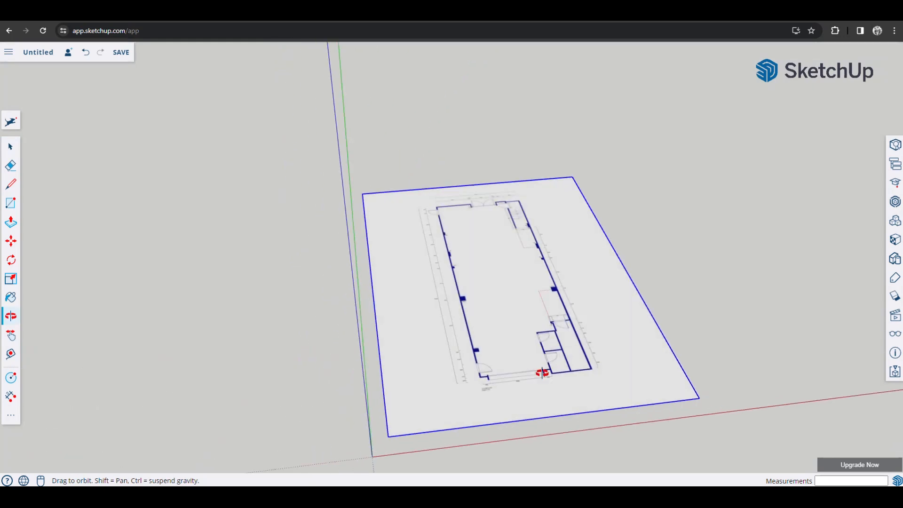
pyautogui.scroll(5, 488, 190)
pyautogui.scroll(3, 488, 190)
pyautogui.moveTo(391, 211); pyautogui.dragTo(635, 245, button='middle')
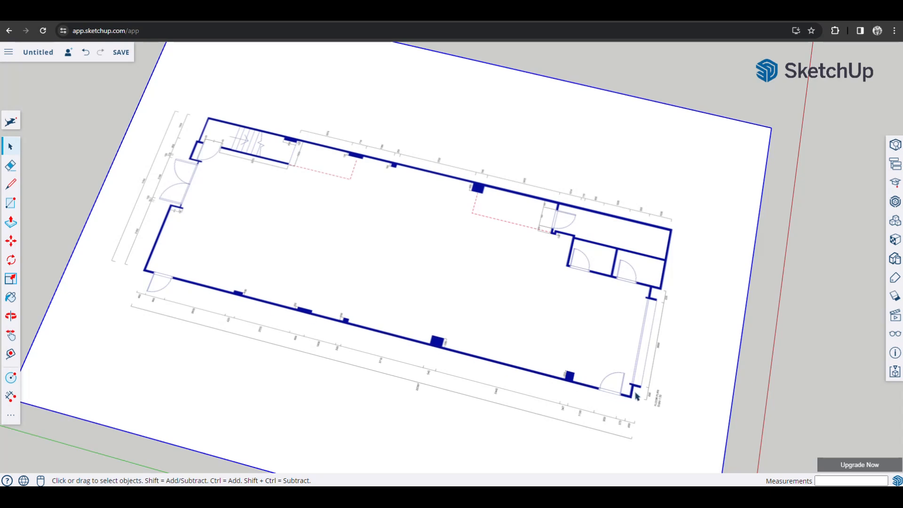
pyautogui.moveTo(268, 301); pyautogui.dragTo(231, 256, button='middle')
pyautogui.press('space')
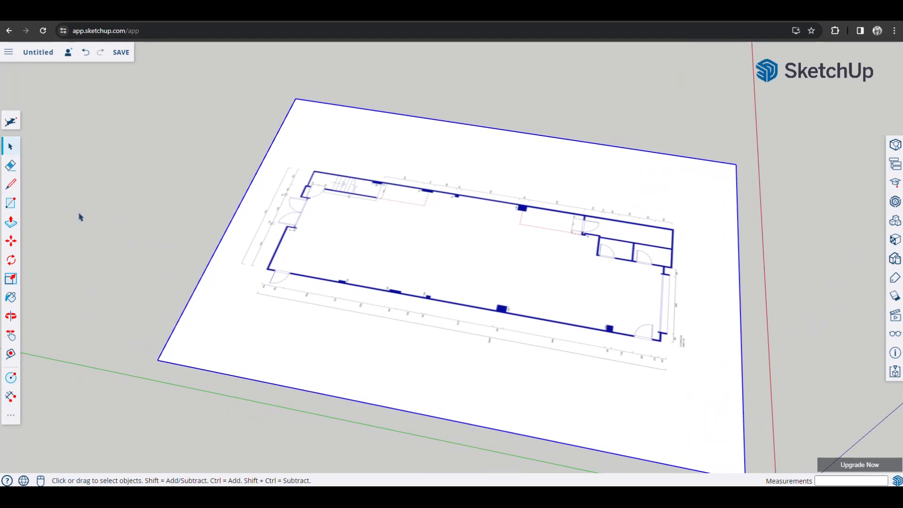
pyautogui.scroll(5, 292, 207)
pyautogui.keyDown('shift'); pyautogui.moveTo(266, 280); pyautogui.dragTo(397, 188, button='middle'); pyautogui.keyUp('shift')
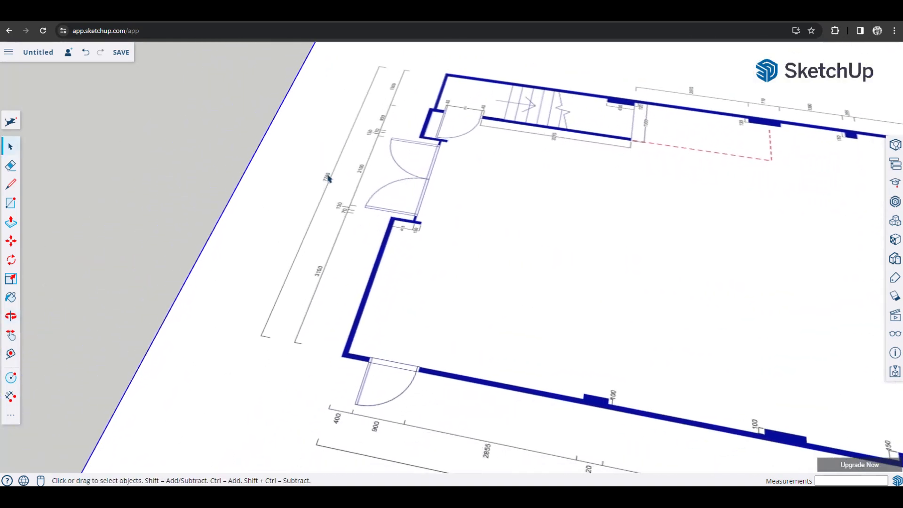
pyautogui.scroll(5, 359, 192)
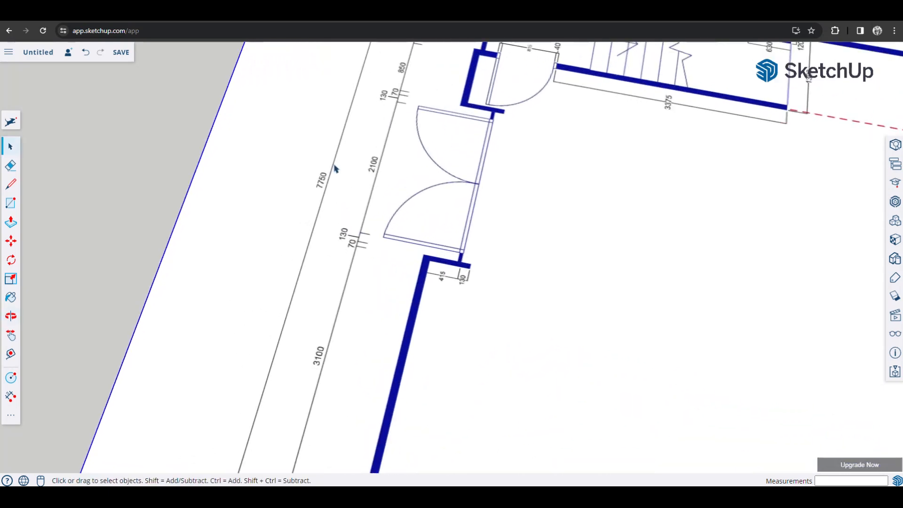
pyautogui.scroll(-8, 336, 183)
pyautogui.keyDown('shift'); pyautogui.moveTo(530, 319); pyautogui.dragTo(205, 125, button='middle'); pyautogui.keyUp('shift')
pyautogui.scroll(5, 594, 332)
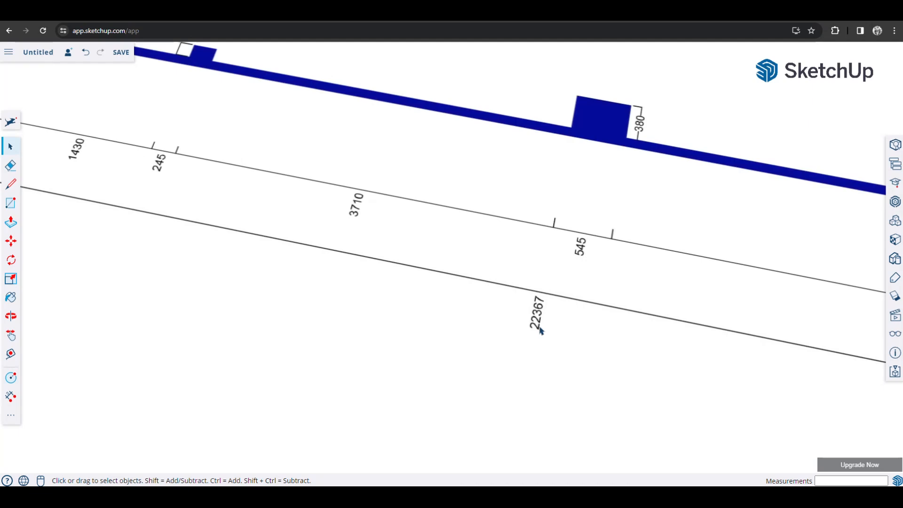
# Draw a 7750 mm by 22367 mm rectangle on the ground, starting in front of the floor plan image
pyautogui.scroll(-8, 541, 320)
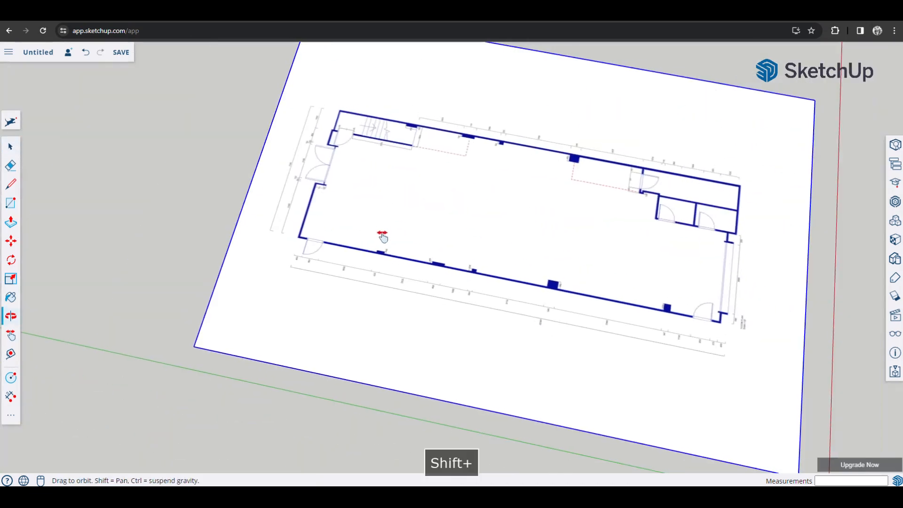
pyautogui.keyDown('shift'); pyautogui.moveTo(383, 289); pyautogui.dragTo(271, 256, button='middle'); pyautogui.keyUp('shift')
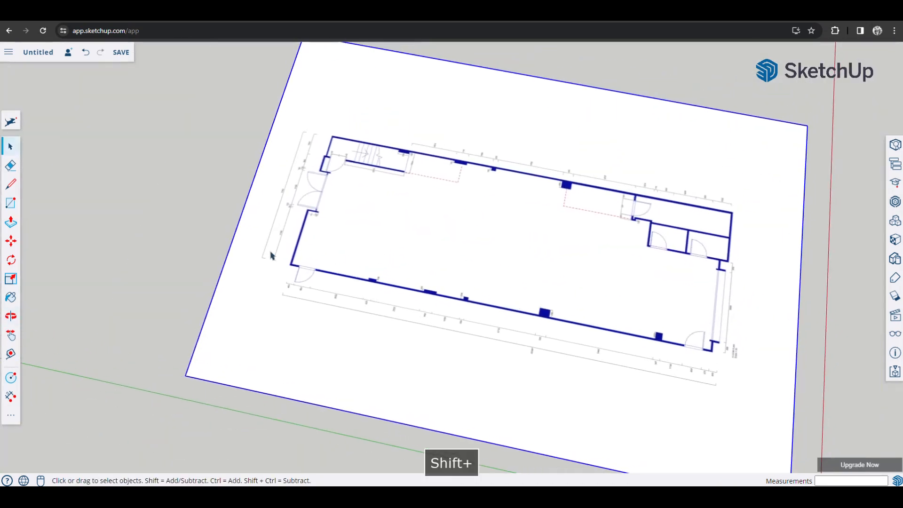
pyautogui.click(11, 209)
pyautogui.moveTo(161, 353)
pyautogui.mouseDown(button='middle')
pyautogui.moveTo(197, 171)
pyautogui.moveTo(190, 228)
pyautogui.mouseUp(button='middle')
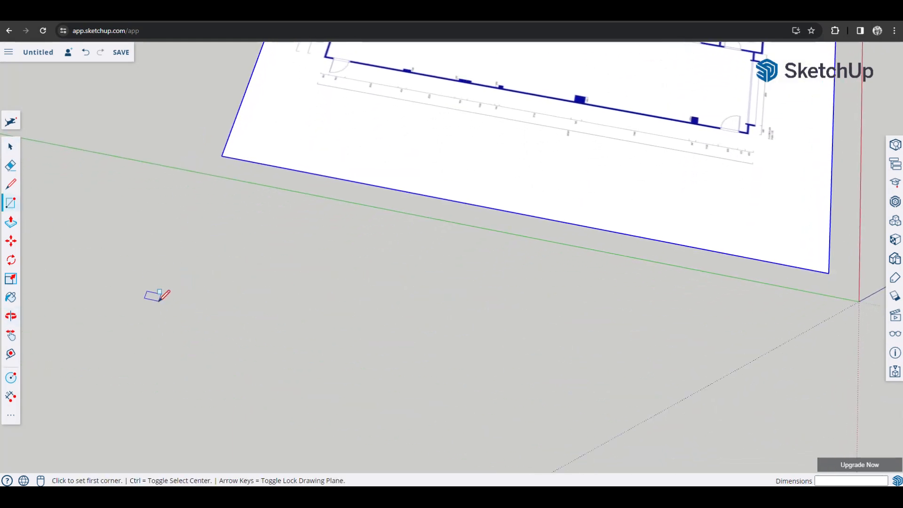
pyautogui.keyDown('shift'); pyautogui.moveTo(154, 327); pyautogui.dragTo(157, 192, button='middle'); pyautogui.keyUp('shift')
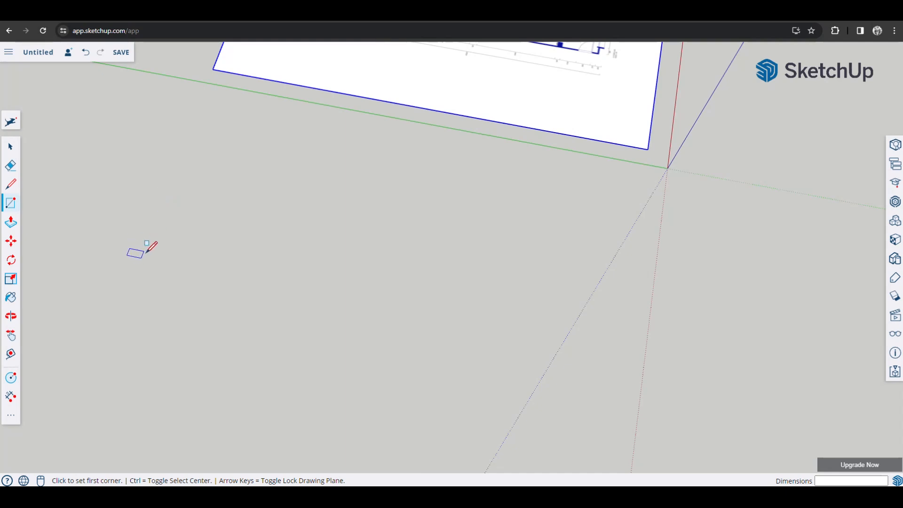
pyautogui.click(148, 251)
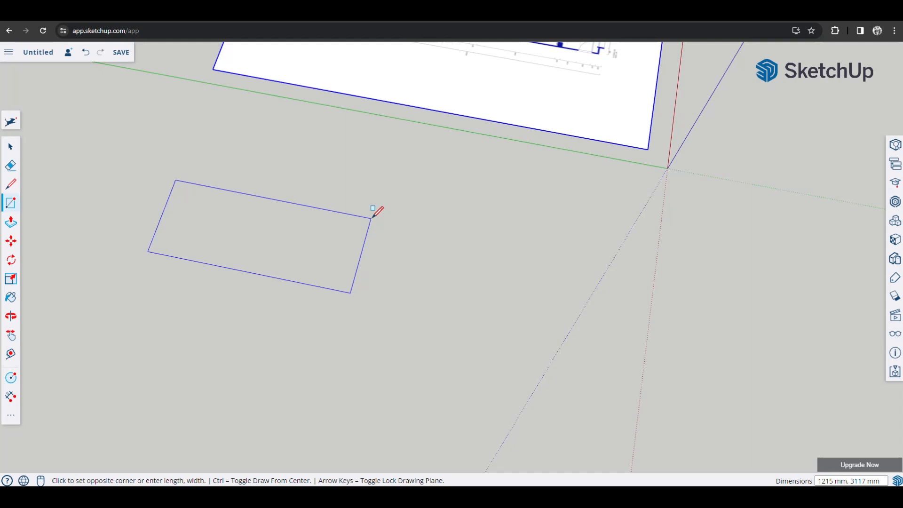
pyautogui.write('775')
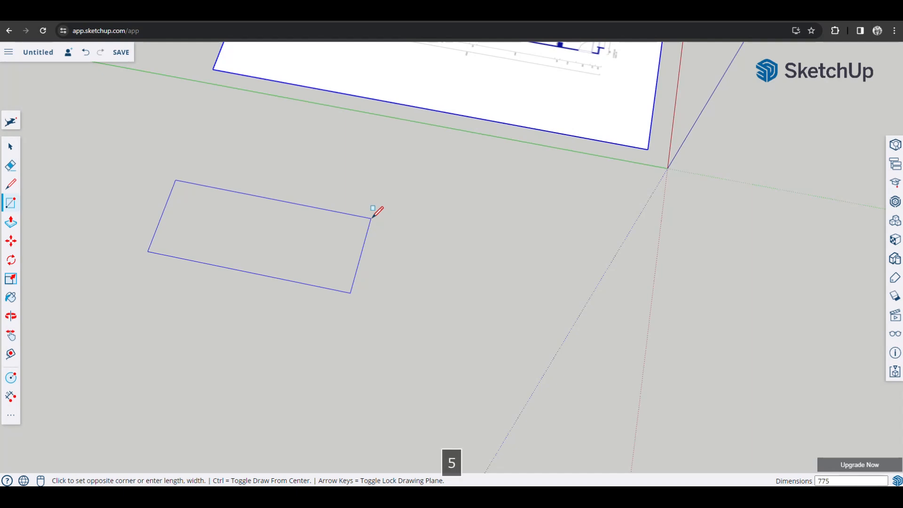
pyautogui.write('0,2')
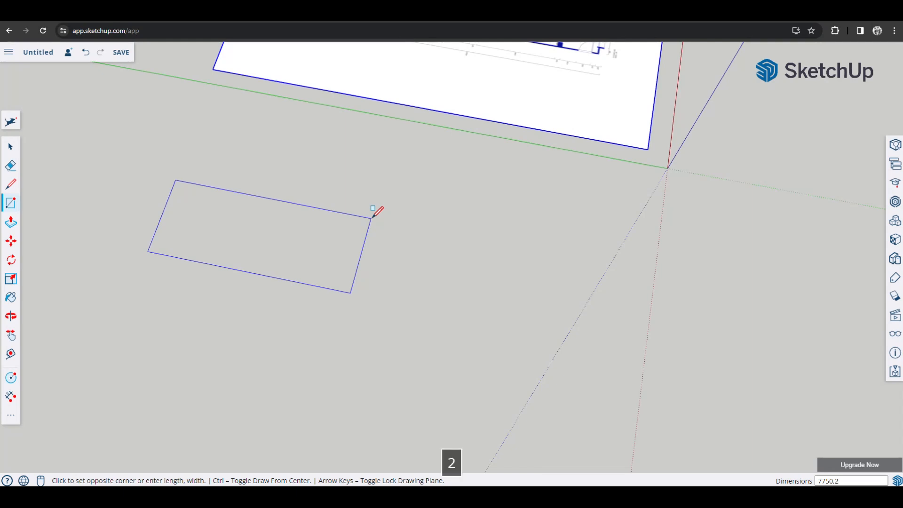
pyautogui.write('2367')
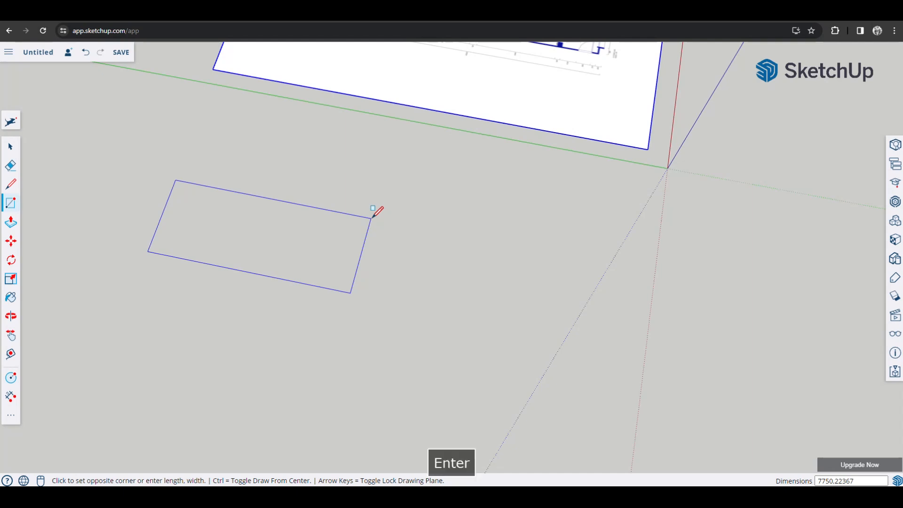
pyautogui.press('Return')
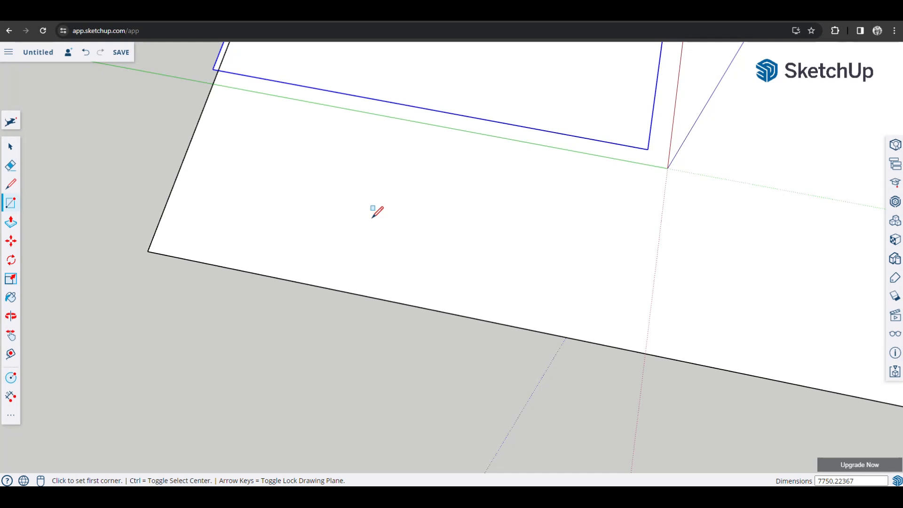
# Move the rectangle's face and edges about 5549 mm off the floor plan image and clear the selection
pyautogui.scroll(-5, 373, 217)
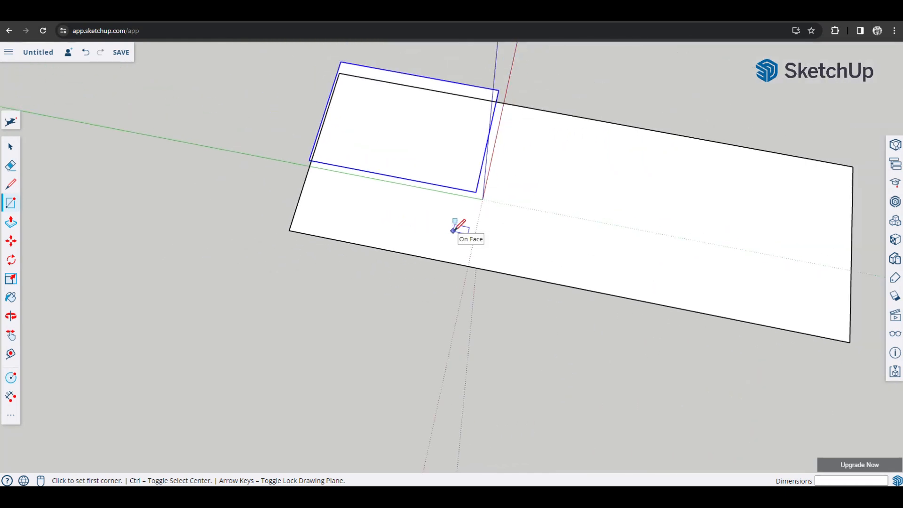
pyautogui.keyDown('shift'); pyautogui.moveTo(569, 207); pyautogui.dragTo(419, 270, button='middle'); pyautogui.keyUp('shift')
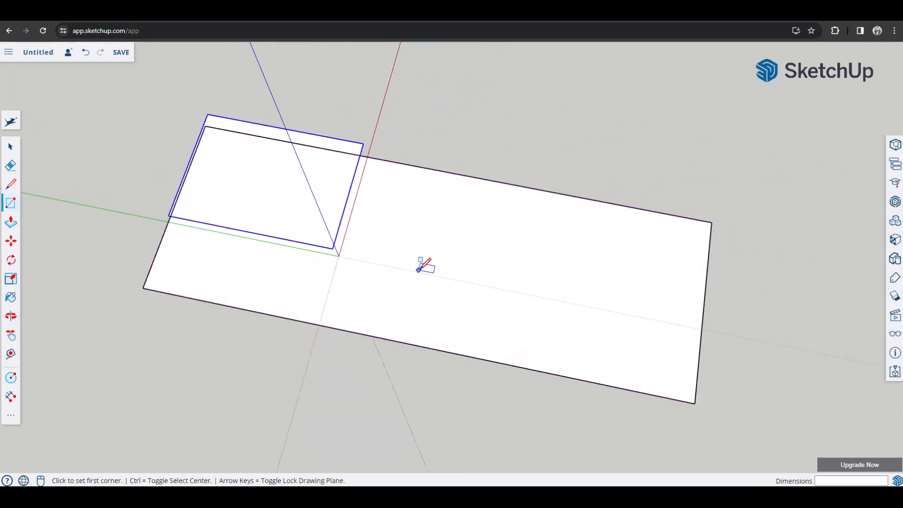
pyautogui.click(11, 147)
pyautogui.doubleClick(395, 271)
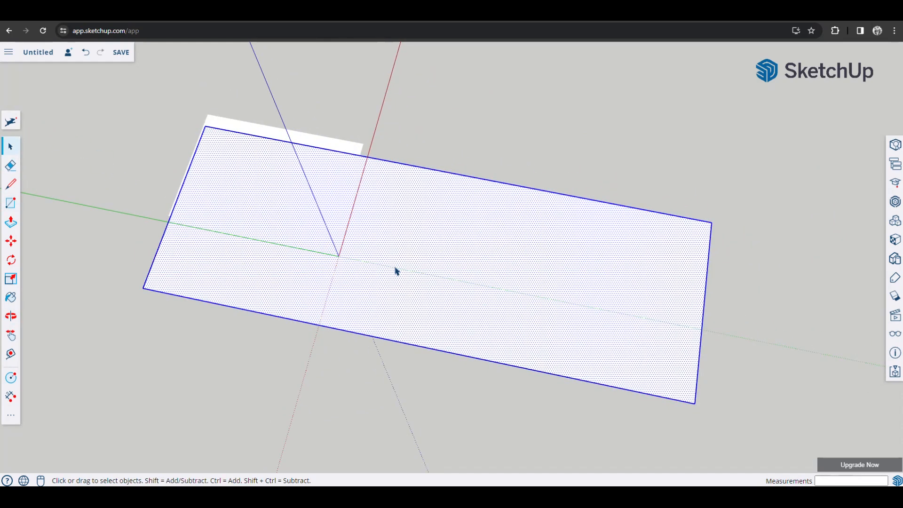
pyautogui.press('m')
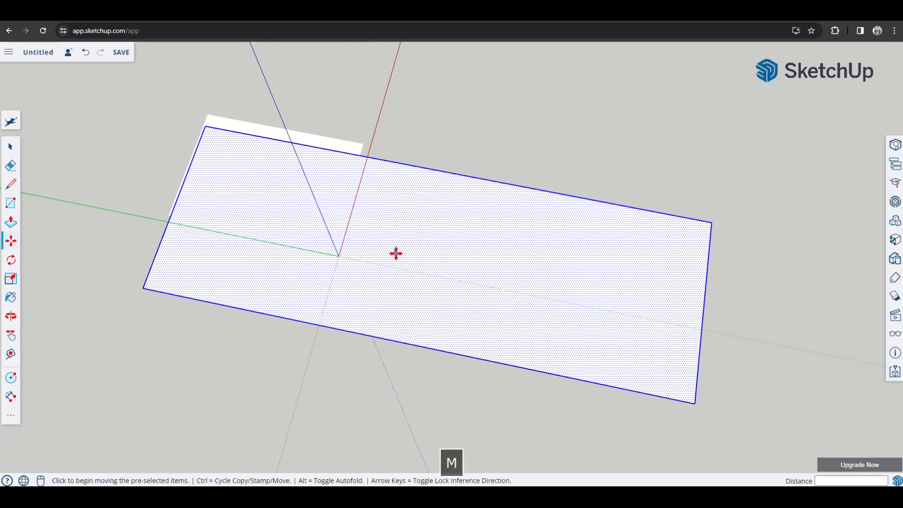
pyautogui.click(396, 253)
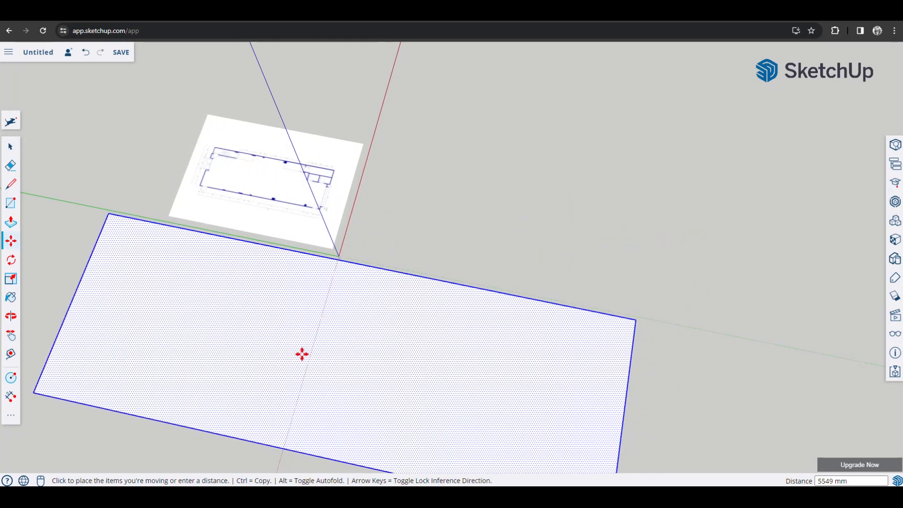
pyautogui.click(302, 354)
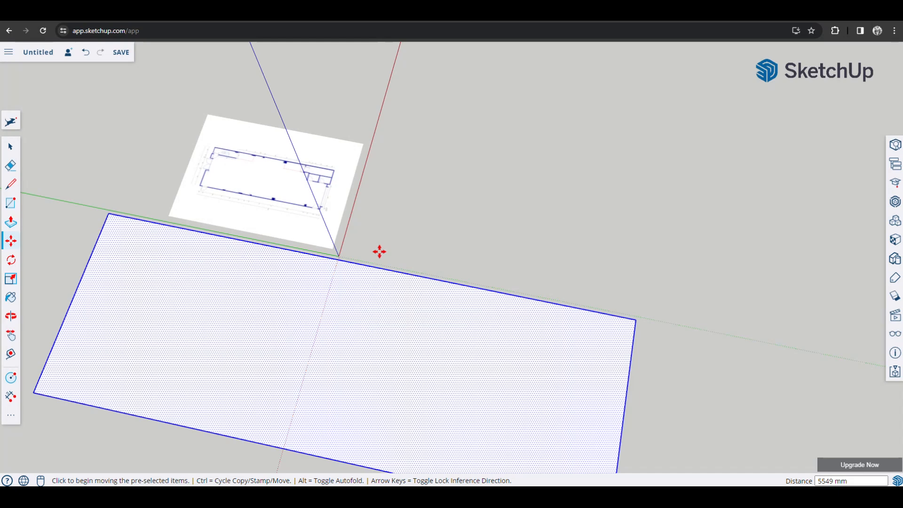
pyautogui.press('space')
pyautogui.moveTo(345, 297); pyautogui.dragTo(414, 204, button='middle')
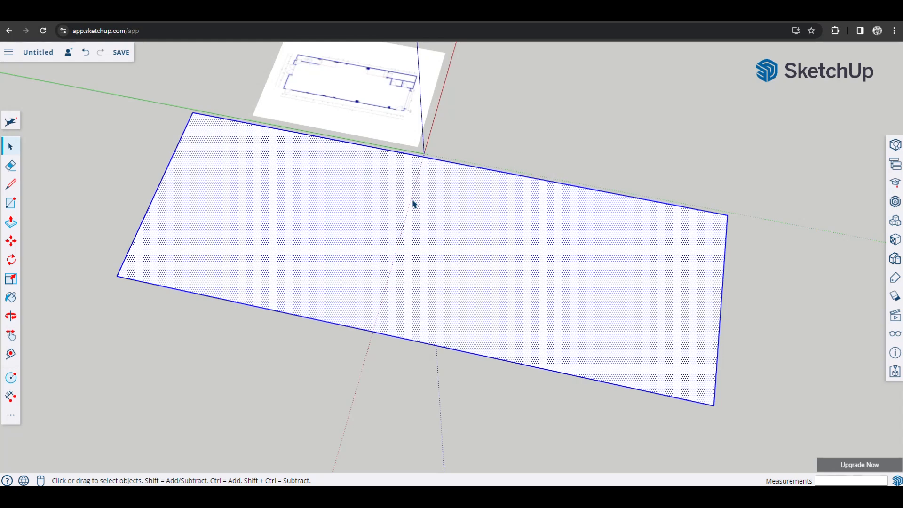
pyautogui.click(472, 146)
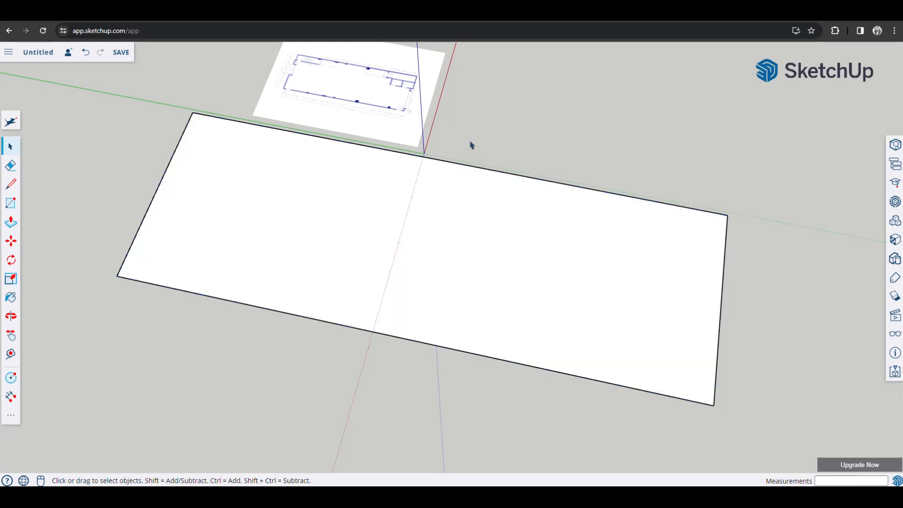
# Select the rectangle's face alone, clear the selection, and select the face together with its bounding edges
pyautogui.click(371, 233)
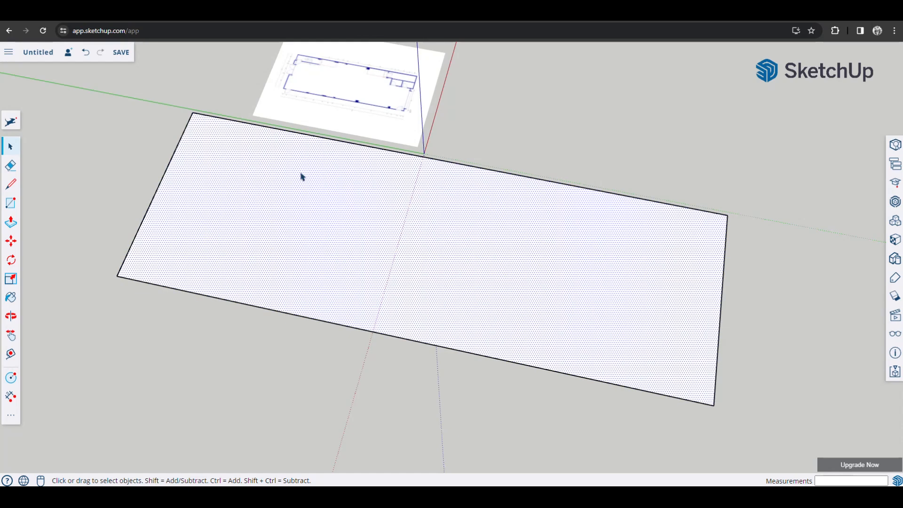
pyautogui.click(567, 123)
pyautogui.doubleClick(392, 248)
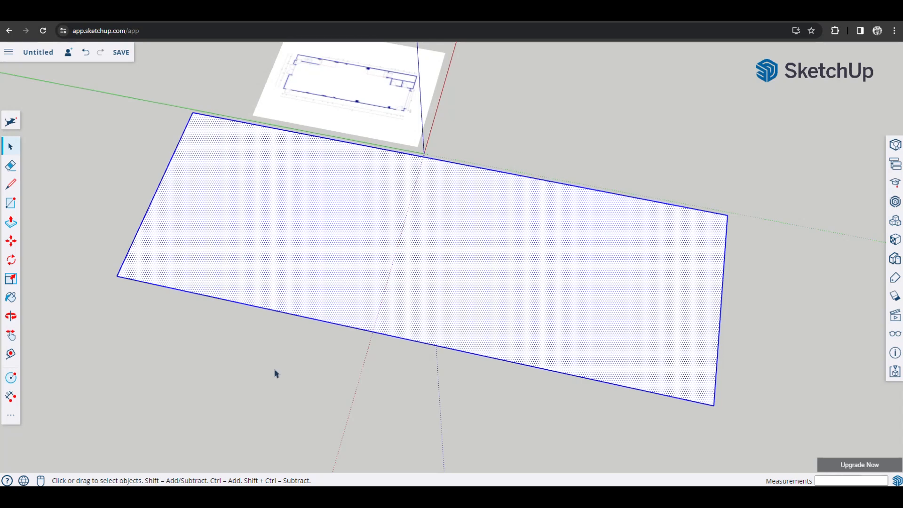
# Try pulling the rectangle up into a thin slab and selecting all its connected geometry, and undo the extrusion
pyautogui.moveTo(296, 379); pyautogui.dragTo(299, 324, button='middle')
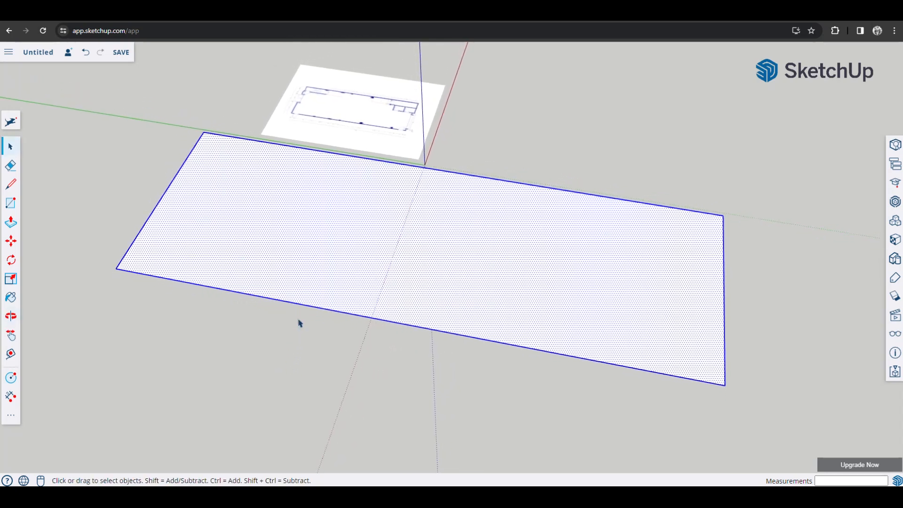
pyautogui.press('p')
pyautogui.click(322, 272)
pyautogui.click(322, 272)
pyautogui.write('v')
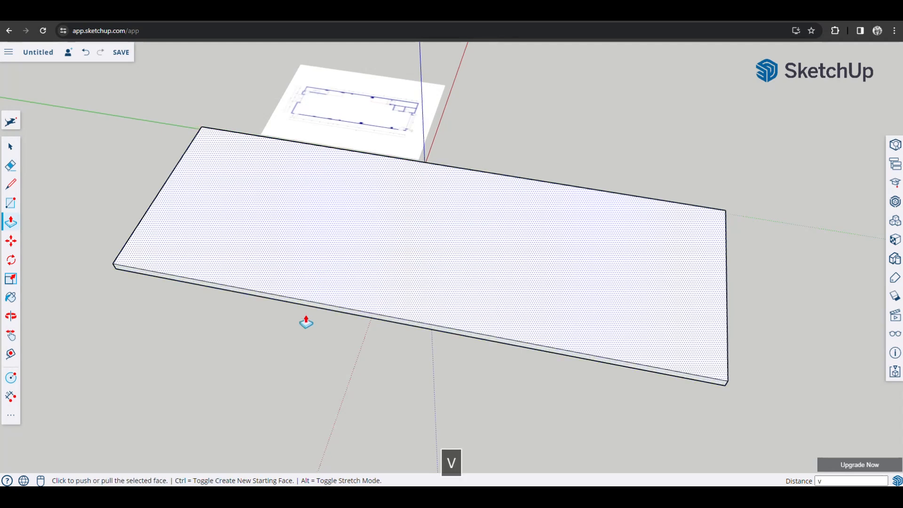
pyautogui.press('space')
pyautogui.moveTo(298, 347); pyautogui.dragTo(309, 317, button='middle')
pyautogui.tripleClick(337, 270)
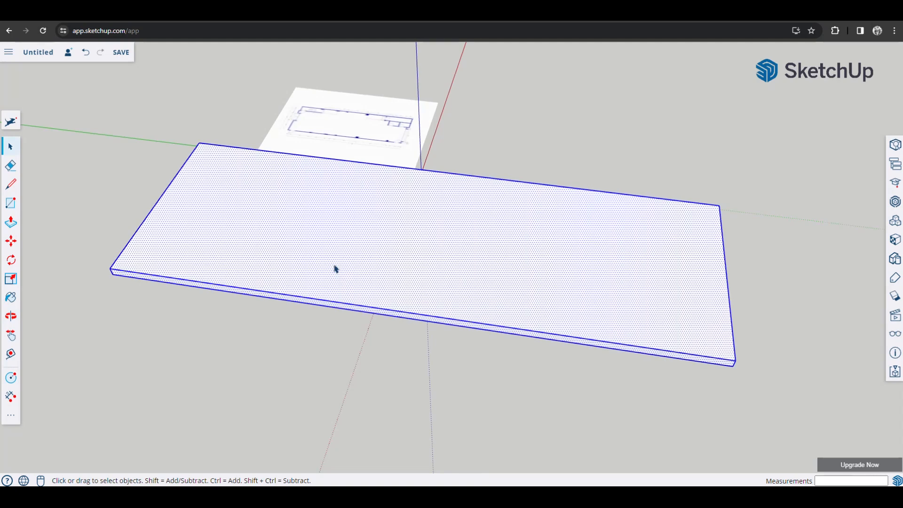
pyautogui.hotkey('ctrl', 'z')
# Move the floor plan image about 12391 mm to the rectangle's near corner, farthest from the red axis
pyautogui.moveTo(337, 269)
pyautogui.mouseDown(button='middle')
pyautogui.moveTo(353, 222)
pyautogui.moveTo(343, 258)
pyautogui.moveTo(386, 196)
pyautogui.moveTo(378, 222)
pyautogui.mouseUp(button='middle')
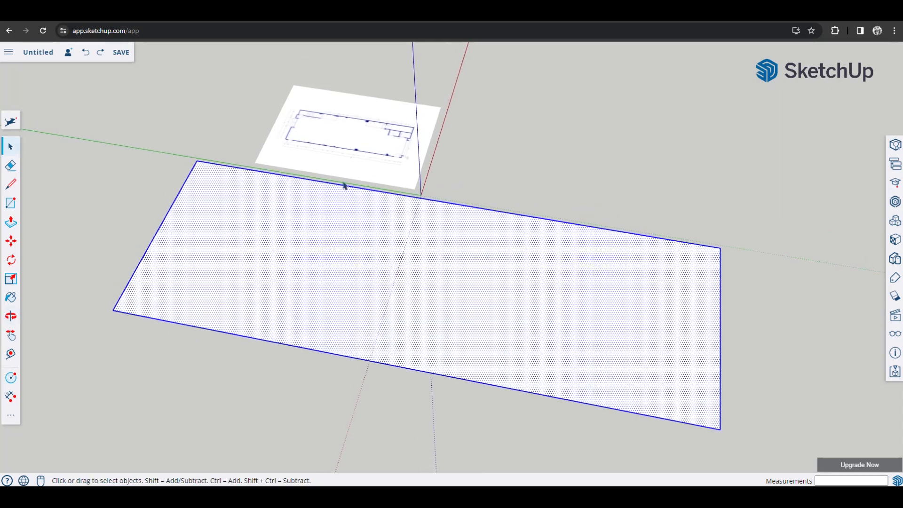
pyautogui.click(343, 147)
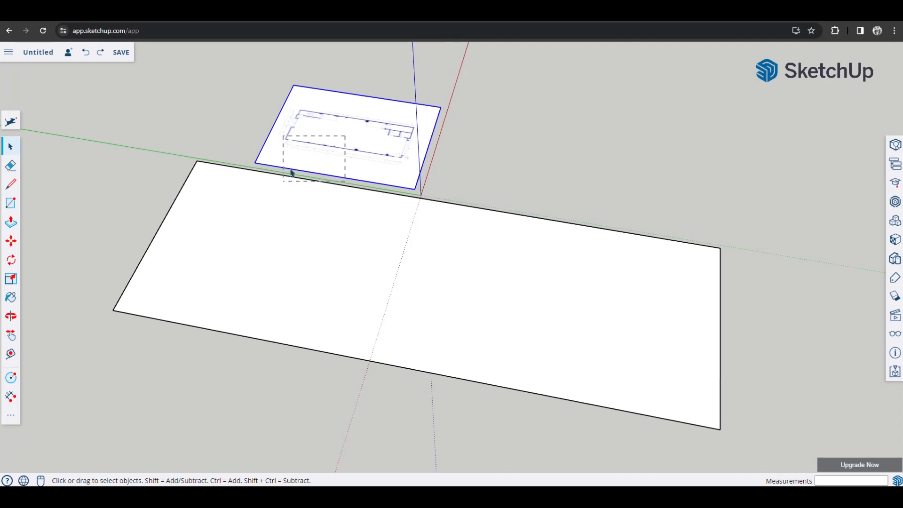
pyautogui.press('m')
pyautogui.click(318, 126)
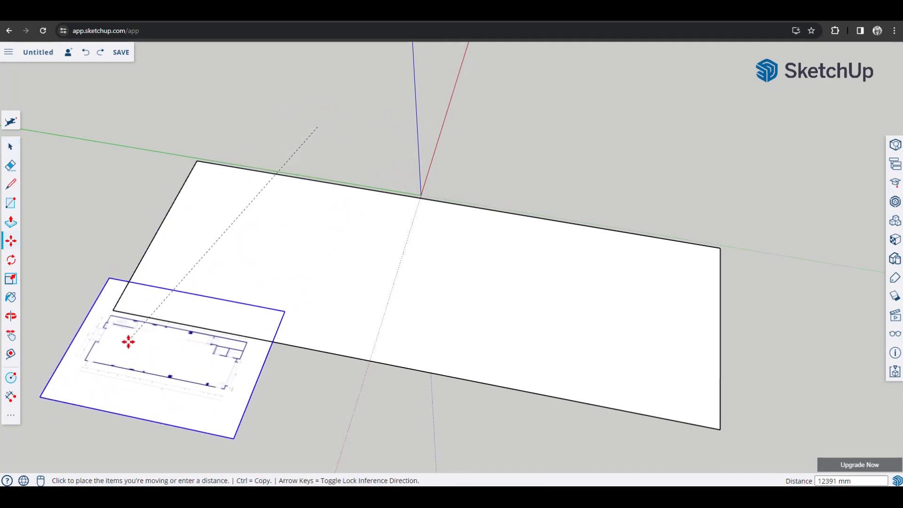
pyautogui.click(128, 339)
# Scale the floor plan image up uniformly from its near corner, by about 2.36 and again by about 1.5
pyautogui.keyDown('shift'); pyautogui.moveTo(175, 334); pyautogui.dragTo(230, 186, button='middle'); pyautogui.keyUp('shift')
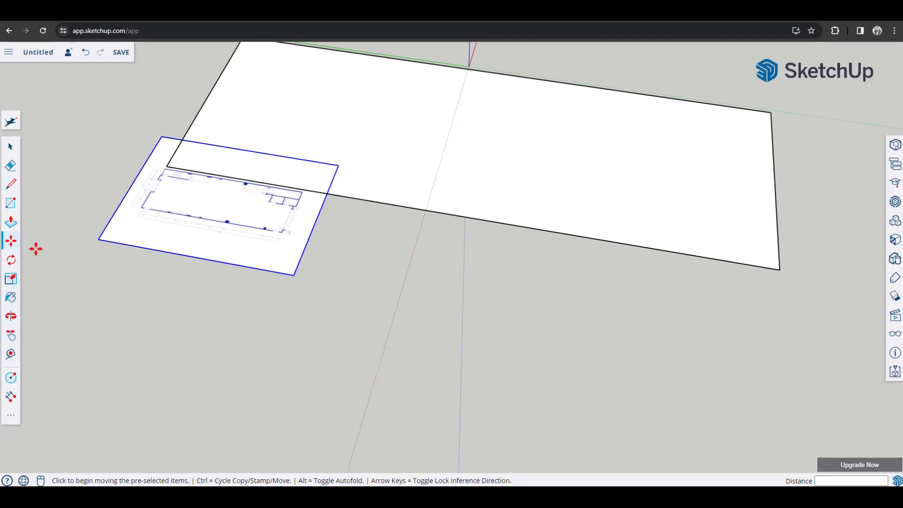
pyautogui.click(12, 282)
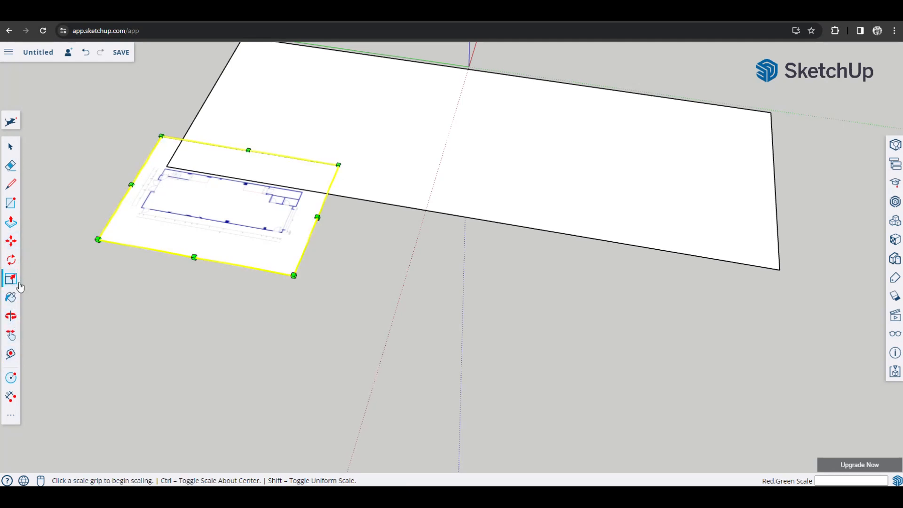
pyautogui.click(295, 276)
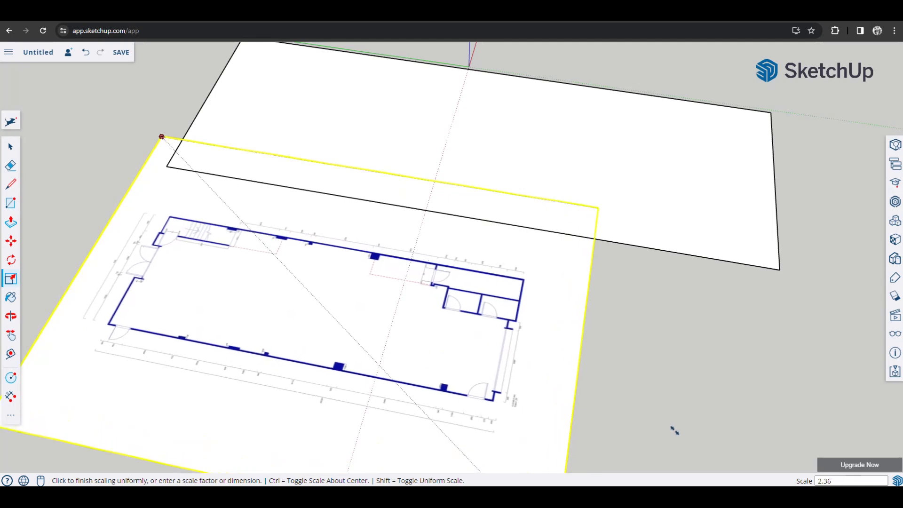
pyautogui.click(702, 412)
pyautogui.moveTo(686, 388); pyautogui.dragTo(540, 202, button='middle')
pyautogui.scroll(-2, 544, 220)
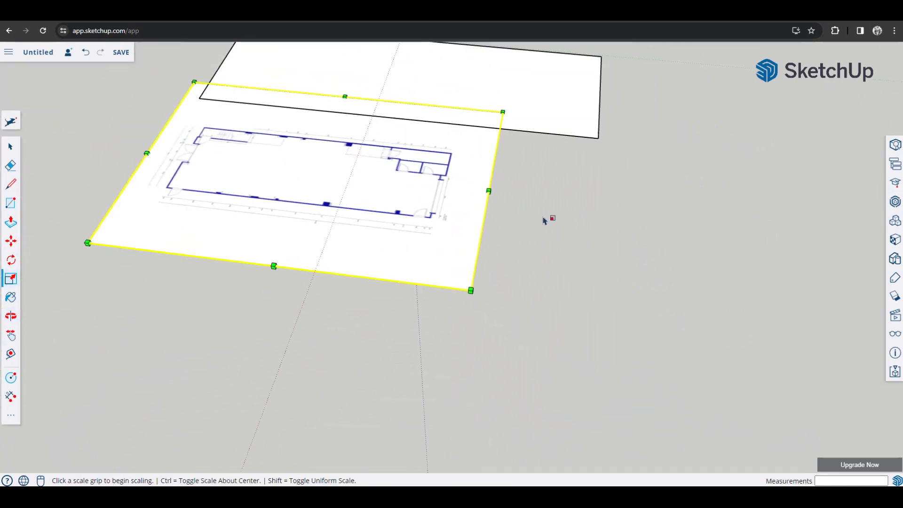
pyautogui.click(471, 290)
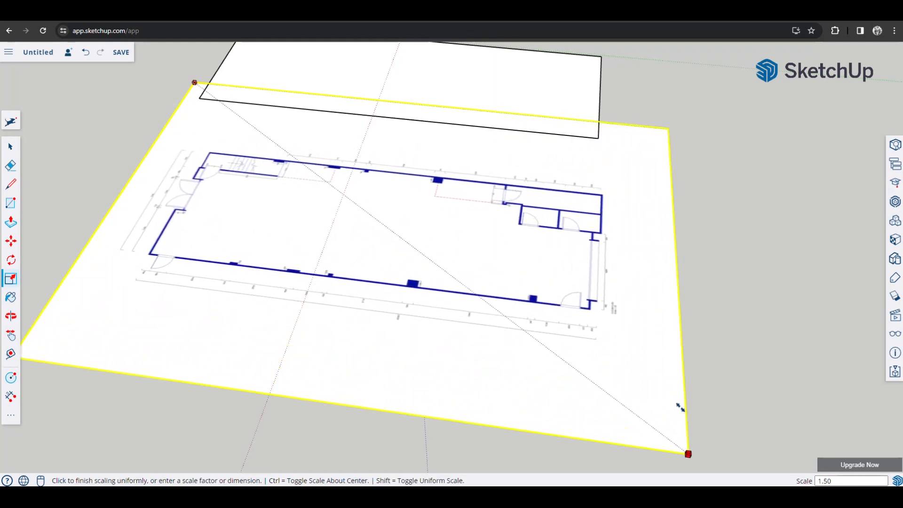
pyautogui.click(669, 390)
# Move the enlarged floor plan about 2803 mm closer to the rectangle and about 1587 mm along the green axis to line up their ends
pyautogui.moveTo(540, 207); pyautogui.dragTo(534, 298, button='middle')
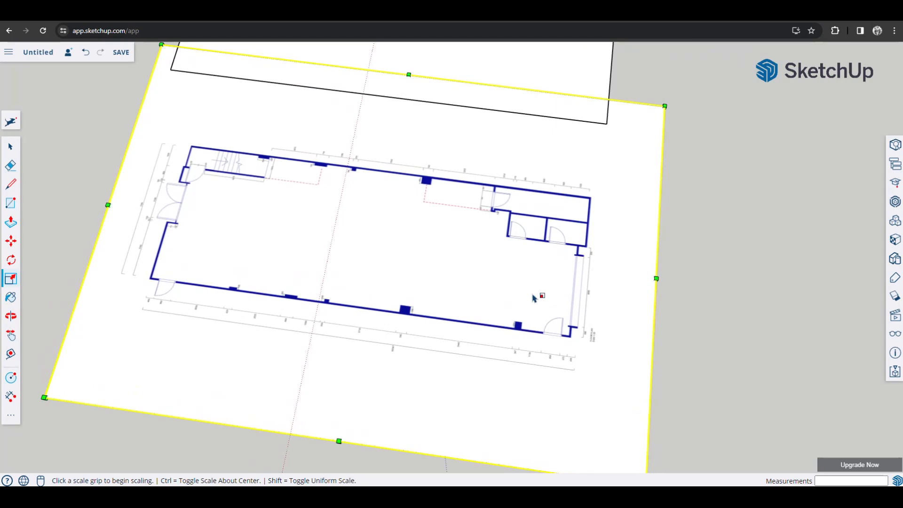
pyautogui.press('m')
pyautogui.click(530, 276)
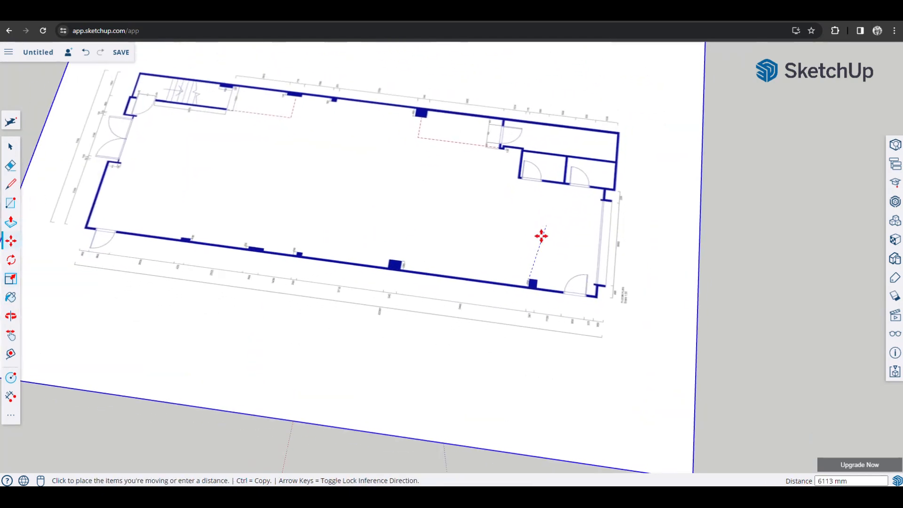
pyautogui.click(519, 224)
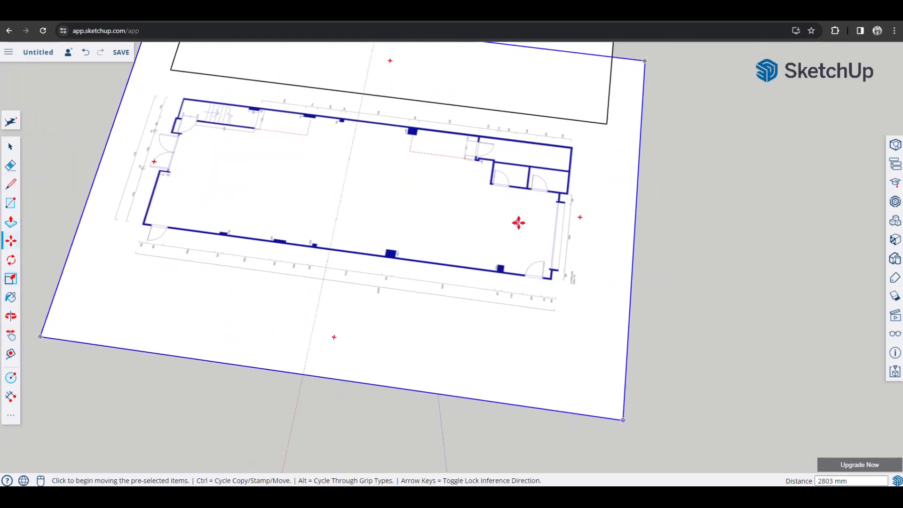
pyautogui.click(536, 195)
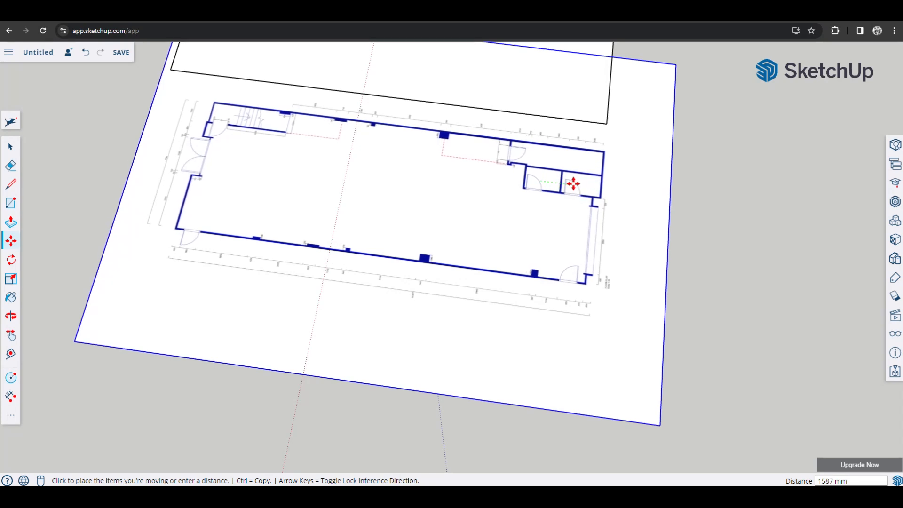
pyautogui.click(573, 182)
# Scale the floor plan image up slightly and uniformly from its corner diagonally opposite the rectangle
pyautogui.scroll(-3, 424, 207)
pyautogui.keyDown('shift'); pyautogui.moveTo(409, 201); pyautogui.dragTo(579, 244, button='middle'); pyautogui.keyUp('shift')
pyautogui.press('s')
pyautogui.click(362, 339)
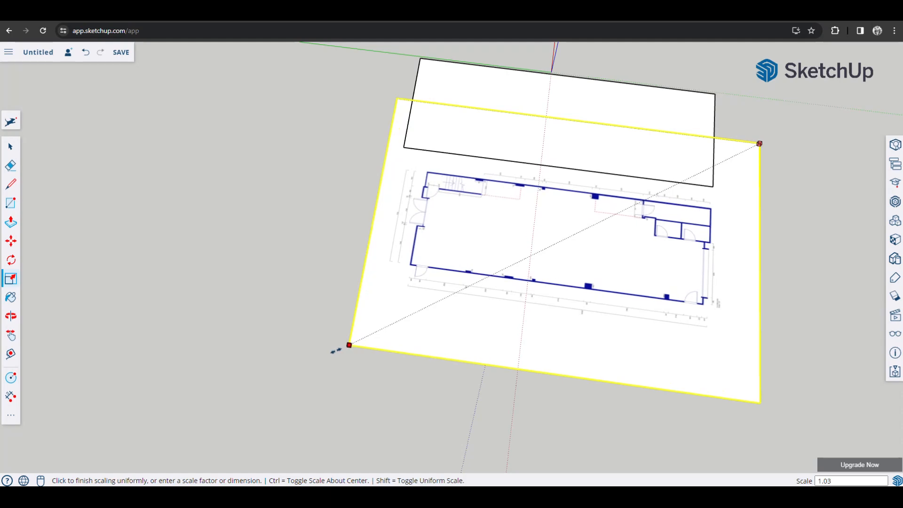
pyautogui.click(308, 365)
# Enlarge the floor plan image a little more from its corner beside the rectangle's end, matching the plan's length to the rectangle's
pyautogui.moveTo(677, 296); pyautogui.dragTo(329, 300, button='middle')
pyautogui.keyDown('shift'); pyautogui.moveTo(390, 243); pyautogui.dragTo(294, 111, button='middle'); pyautogui.keyUp('shift')
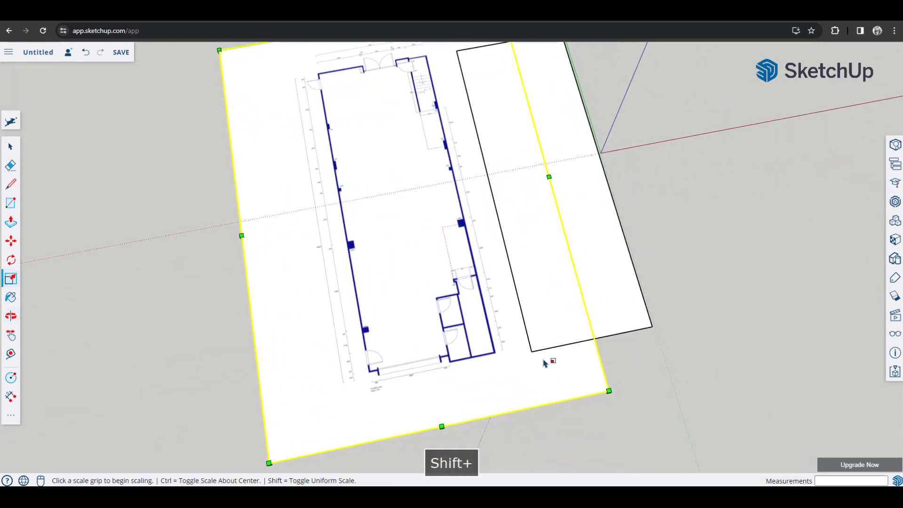
pyautogui.moveTo(480, 202); pyautogui.dragTo(446, 225, button='middle')
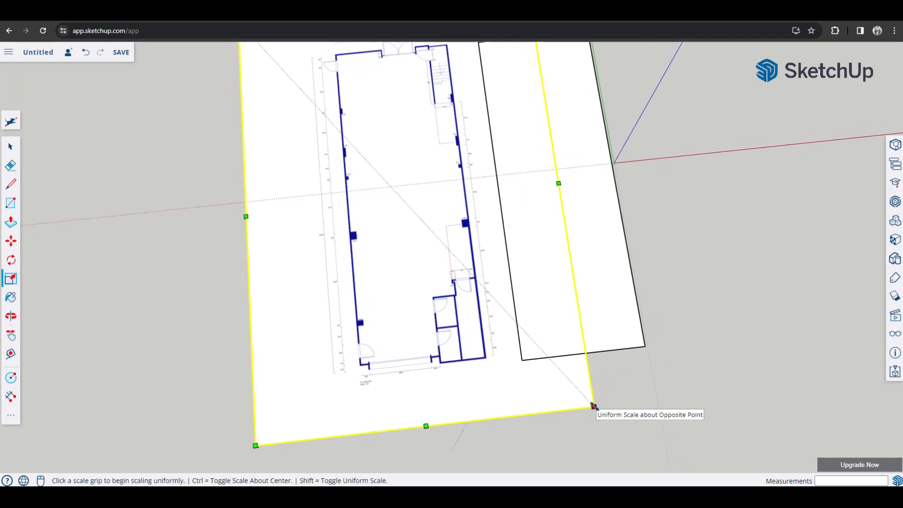
pyautogui.click(595, 406)
pyautogui.click(603, 415)
# Move the floor plan image along the red axis until its outer walls lie under the rectangle
pyautogui.keyDown('shift'); pyautogui.moveTo(477, 193); pyautogui.dragTo(461, 256, button='middle'); pyautogui.keyUp('shift')
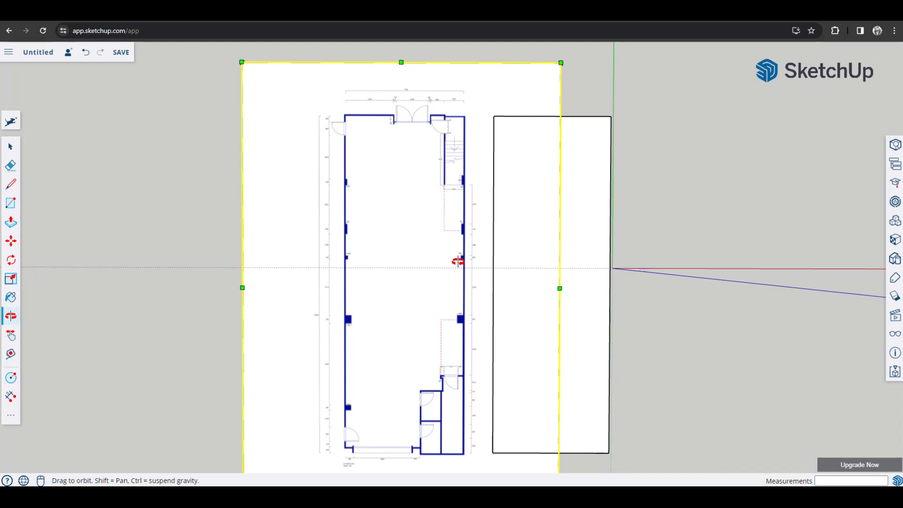
pyautogui.press('s')
pyautogui.press('m')
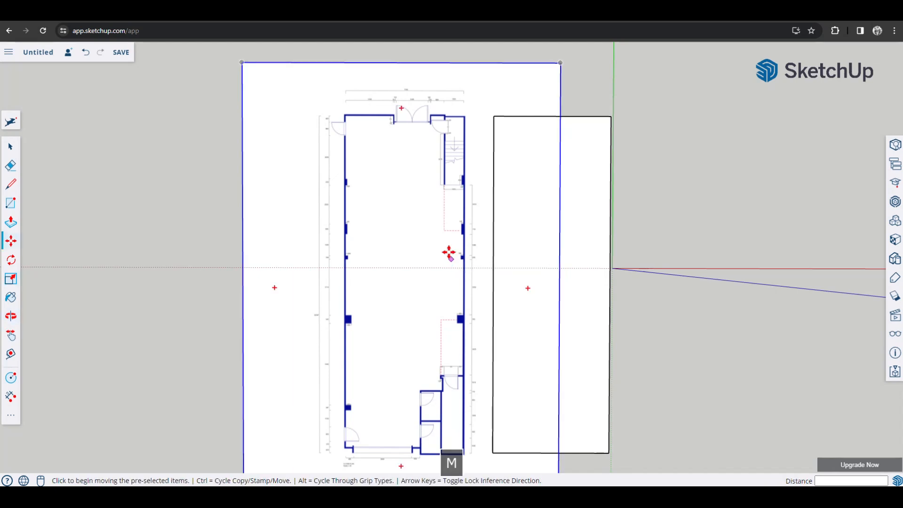
pyautogui.click(439, 248)
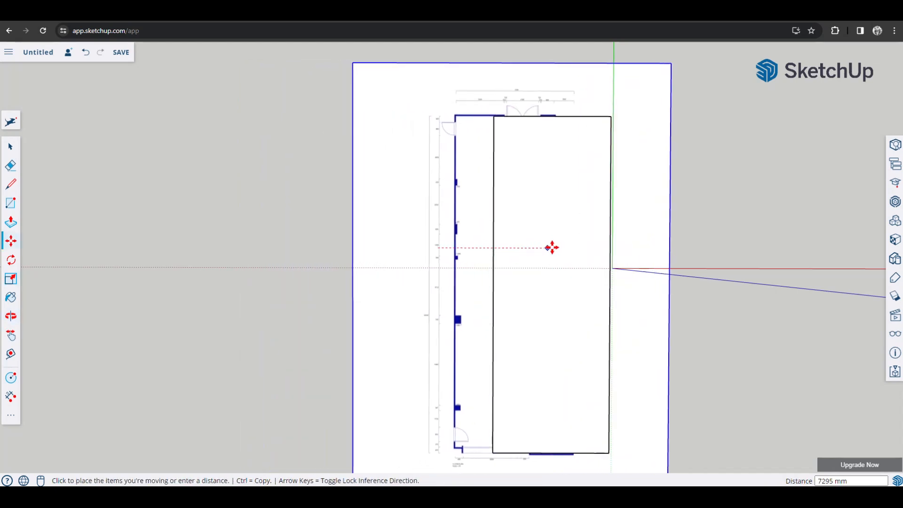
pyautogui.click(586, 250)
# Nudge the floor plan about 193 mm along the red axis to bring its long wall onto the rectangle's edge
pyautogui.moveTo(536, 323); pyautogui.dragTo(399, 232, button='middle')
pyautogui.scroll(5, 533, 243)
pyautogui.scroll(5, 621, 189)
pyautogui.scroll(2, 621, 189)
pyautogui.scroll(-5, 613, 210)
pyautogui.moveTo(613, 210); pyautogui.dragTo(659, 124, button='middle')
pyautogui.scroll(5, 566, 177)
pyautogui.click(563, 204)
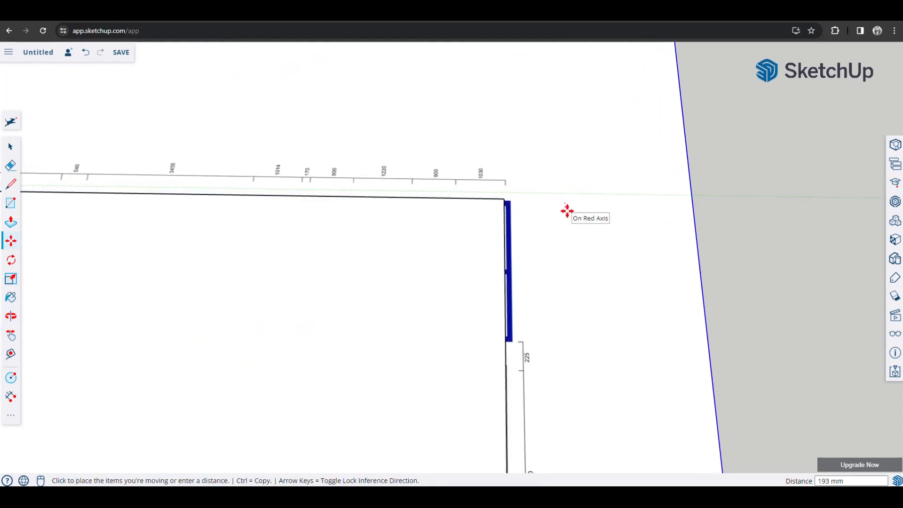
pyautogui.press('o')
pyautogui.moveTo(567, 207); pyautogui.dragTo(541, 202)
# Shift the floor plan about another 123 mm so that its wall corner meets the rectangle's corner
pyautogui.moveTo(541, 202); pyautogui.dragTo(456, 141, button='middle')
pyautogui.moveTo(570, 246); pyautogui.dragTo(611, 338, button='middle')
pyautogui.click(606, 290)
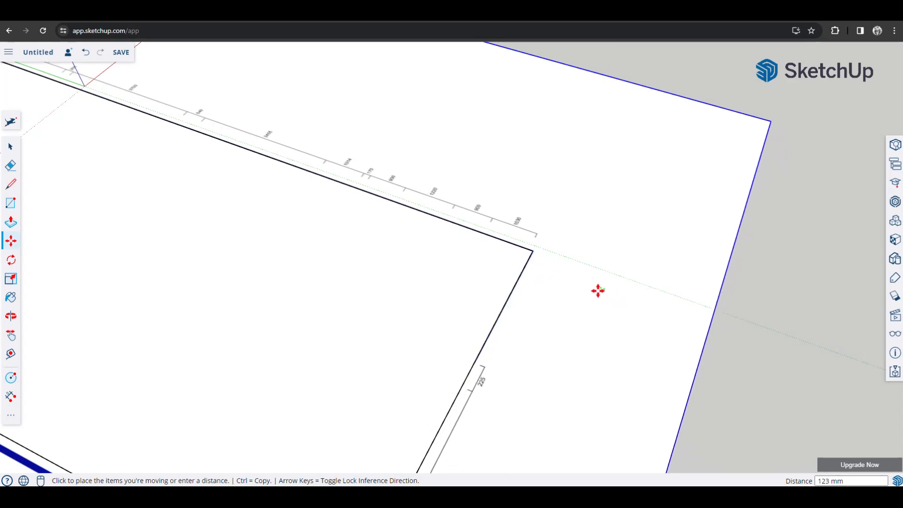
pyautogui.keyDown('shift'); pyautogui.click(599, 290); pyautogui.keyUp('shift')
# Fine-tune the floor plan's uniform scale from its far corner so that the outer walls fit the rectangle's outline
pyautogui.scroll(-5, 603, 292)
pyautogui.keyDown('shift'); pyautogui.moveTo(307, 239); pyautogui.dragTo(480, 288, button='middle'); pyautogui.keyUp('shift')
pyautogui.scroll(3, 308, 329)
pyautogui.press('s')
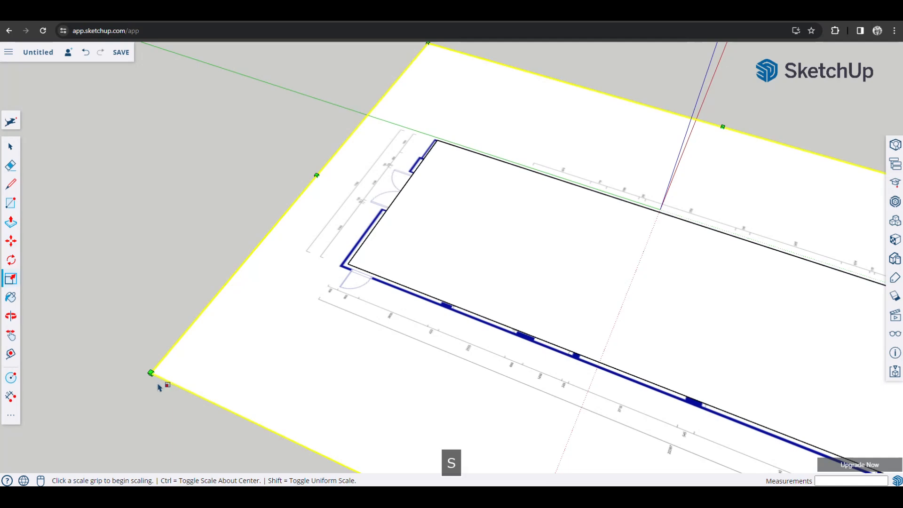
pyautogui.click(151, 372)
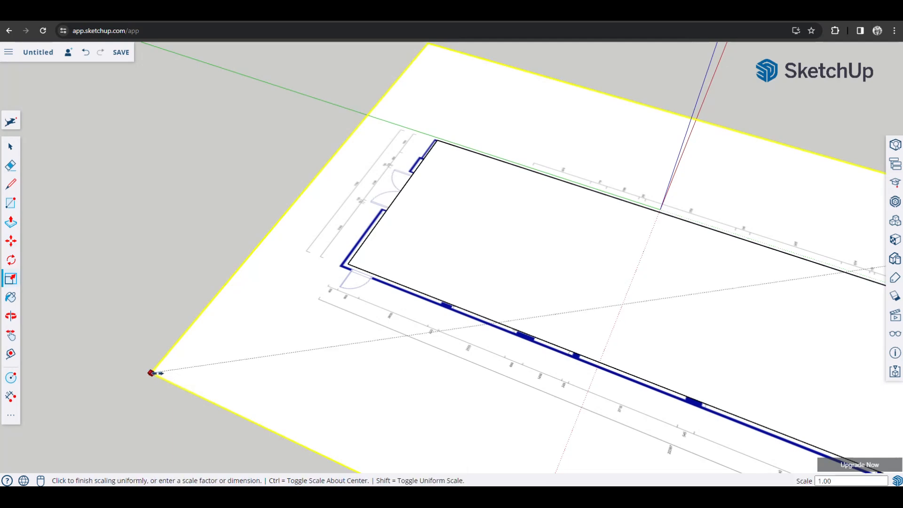
pyautogui.click(160, 372)
pyautogui.moveTo(386, 278); pyautogui.dragTo(571, 238, button='middle')
pyautogui.scroll(-1, 564, 239)
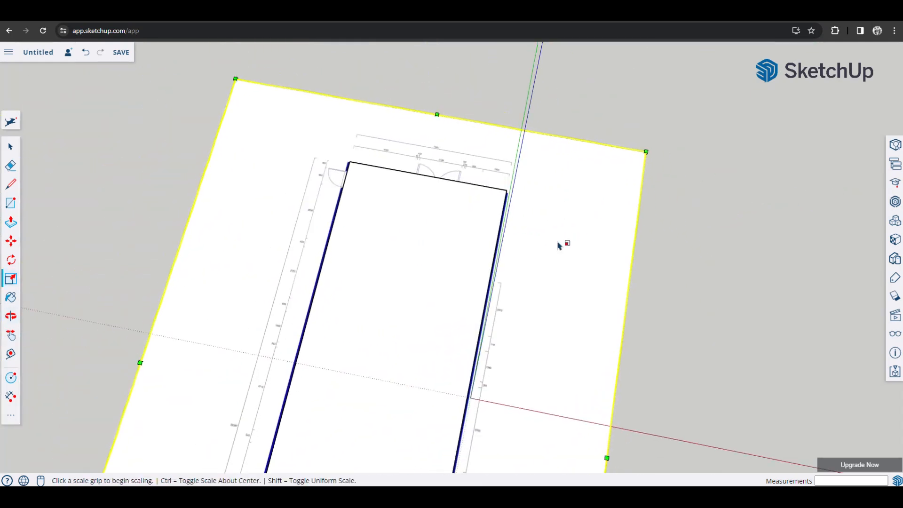
# Try moving the fitted floor plan about 7530 mm away from the rectangle along the red axis
pyautogui.moveTo(249, 300); pyautogui.dragTo(390, 204, button='middle')
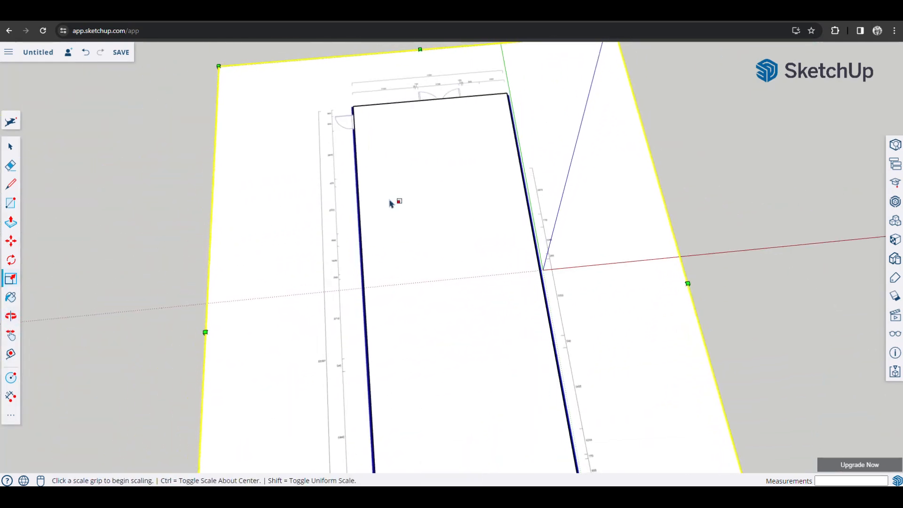
pyautogui.moveTo(597, 309); pyautogui.dragTo(495, 288, button='middle')
pyautogui.press('m')
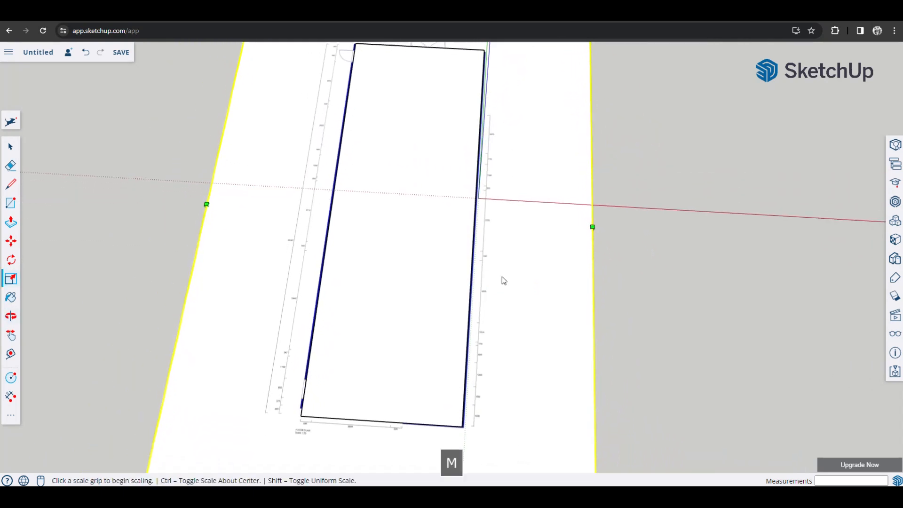
pyautogui.click(506, 268)
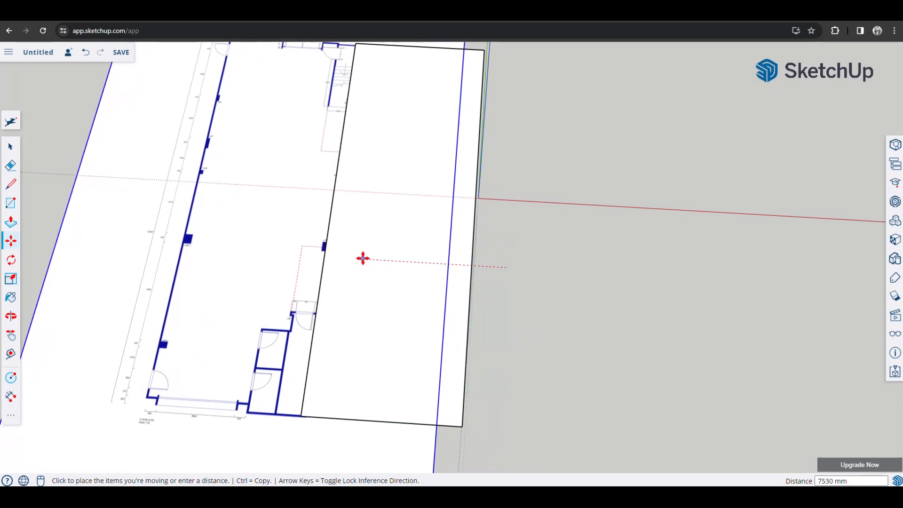
pyautogui.click(442, 266)
pyautogui.press('space')
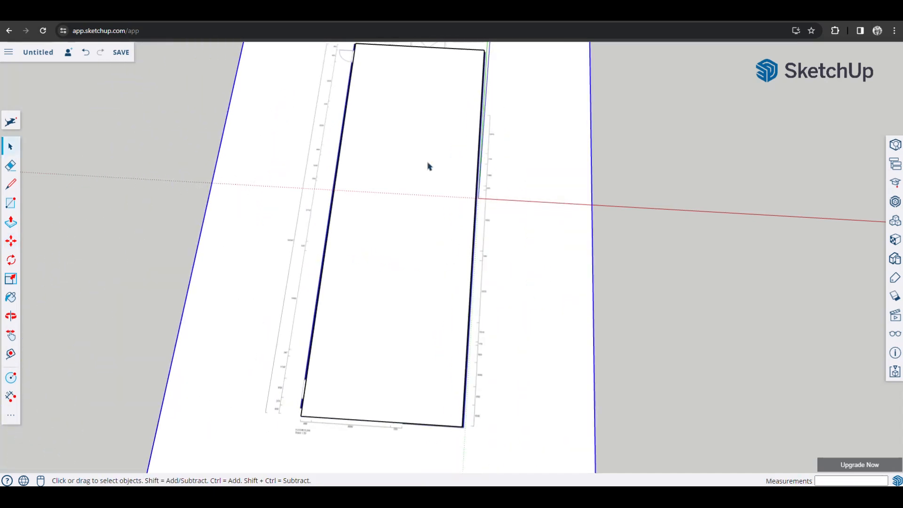
# Move the floor plan about 8218 mm along the red axis to sit beside the rectangle, and deselect it
pyautogui.press('m')
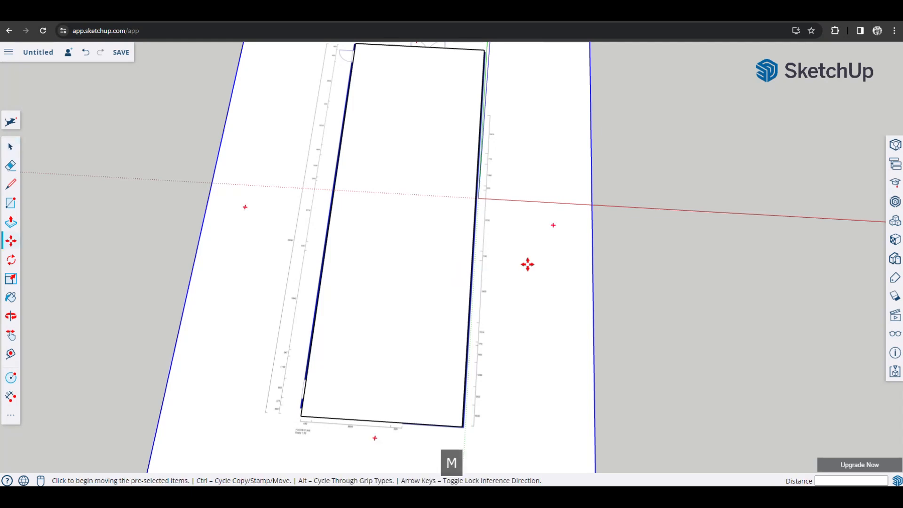
pyautogui.click(528, 263)
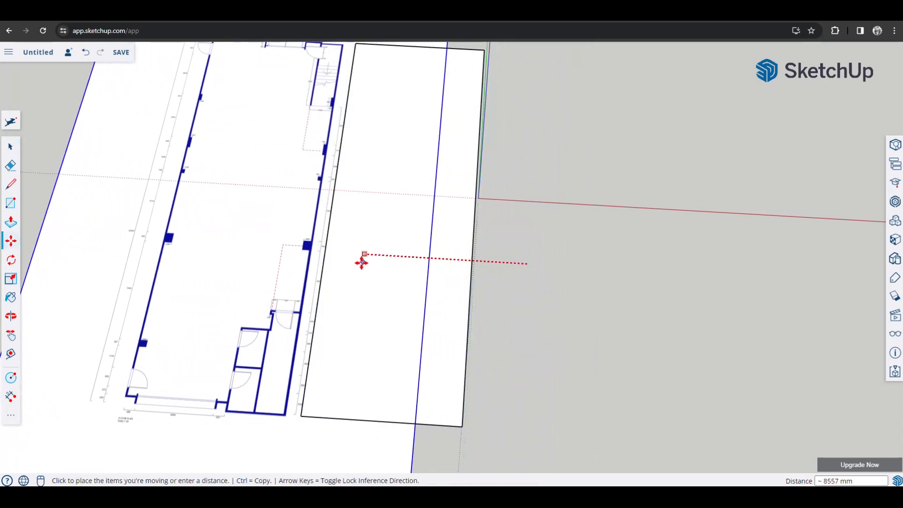
pyautogui.click(369, 264)
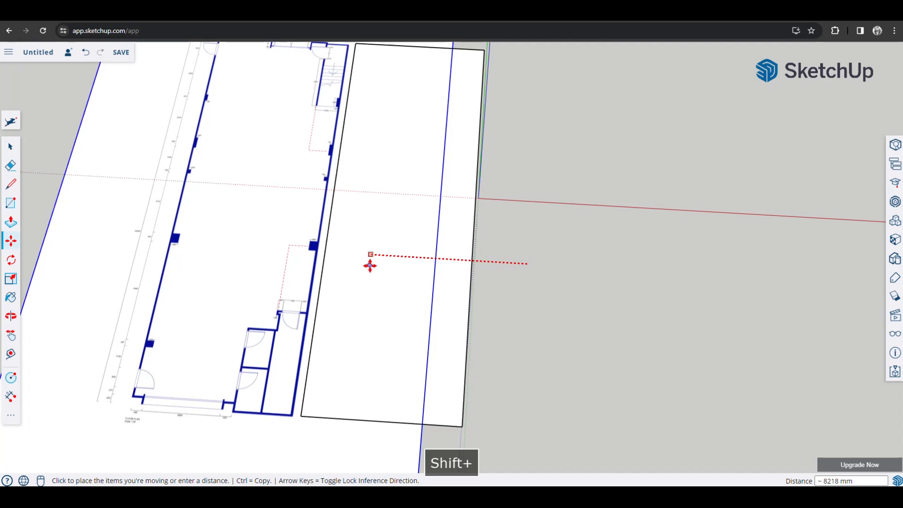
pyautogui.moveTo(323, 318); pyautogui.dragTo(366, 187, button='middle')
pyautogui.scroll(1, 366, 187)
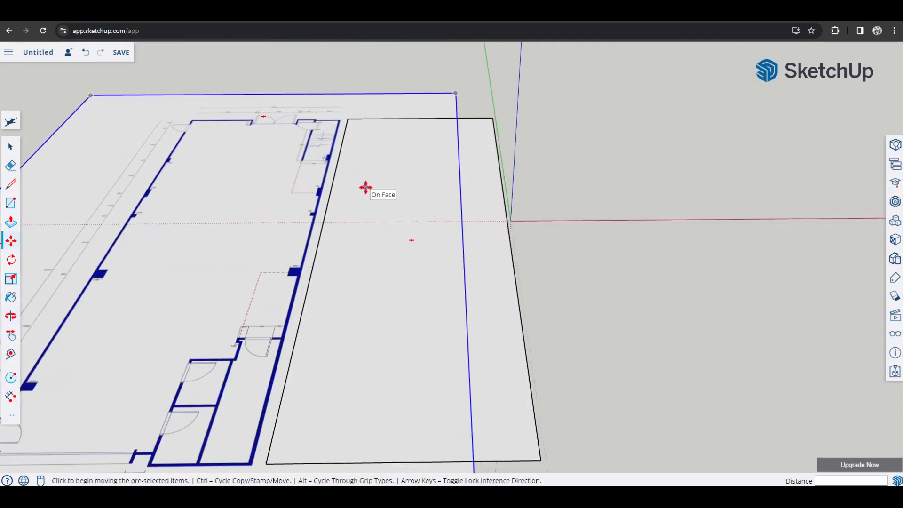
pyautogui.press('m')
pyautogui.press('v')
pyautogui.press('space')
# Draw a few trial line segments beside and across the rectangle with the Line tool
pyautogui.moveTo(603, 293); pyautogui.dragTo(486, 277, button='middle')
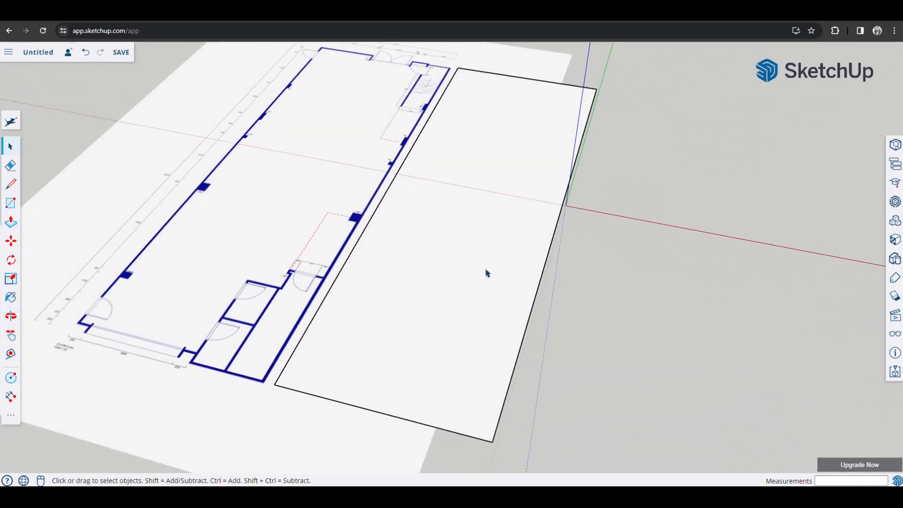
pyautogui.click(10, 184)
pyautogui.click(601, 293)
pyautogui.click(653, 239)
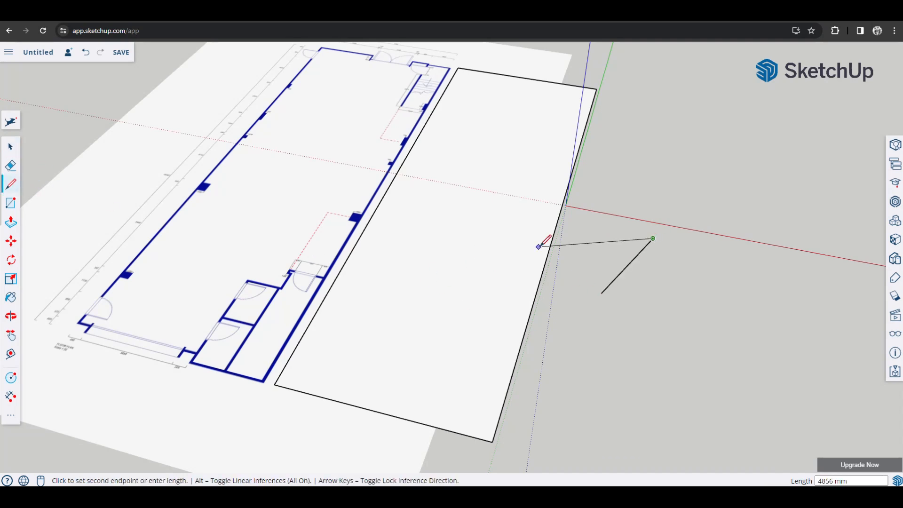
pyautogui.click(458, 216)
pyautogui.click(422, 325)
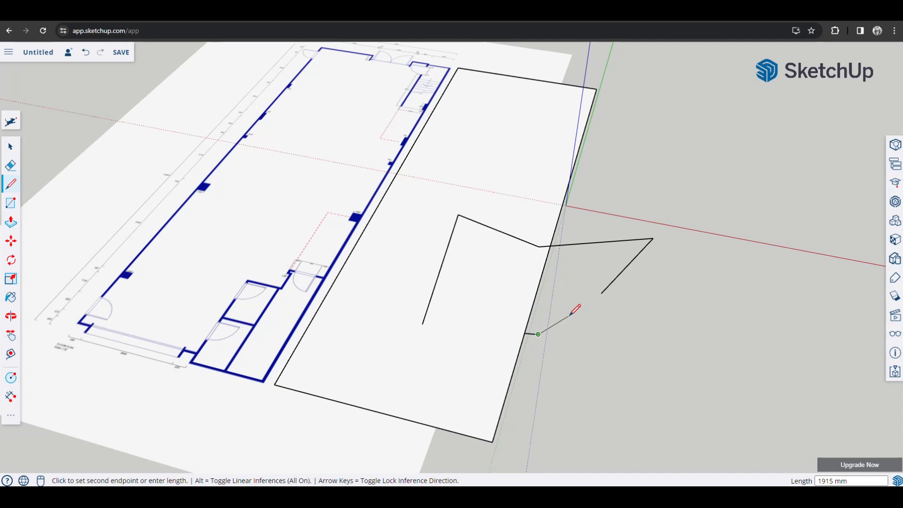
pyautogui.press('space')
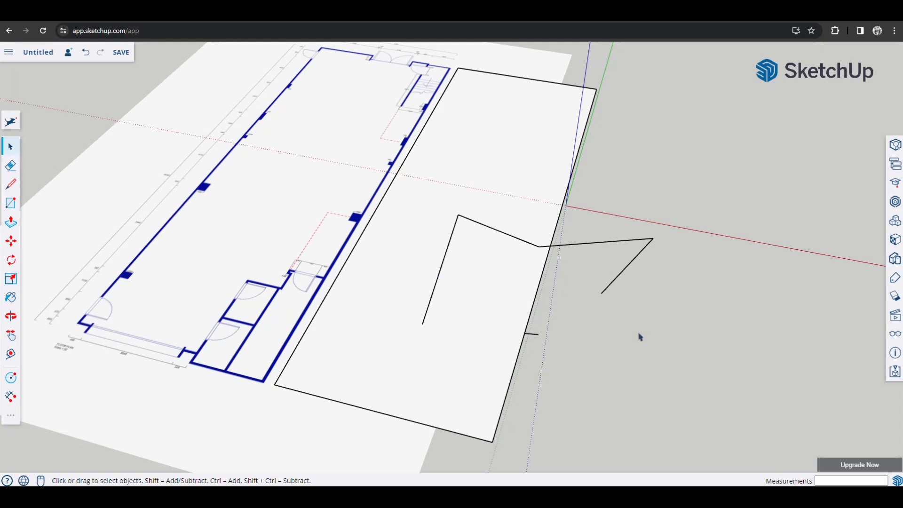
# Undo all the trial line segments around the rectangle
pyautogui.hotkey('ctrl', 'z')
pyautogui.hotkey('ctrl', 'z')
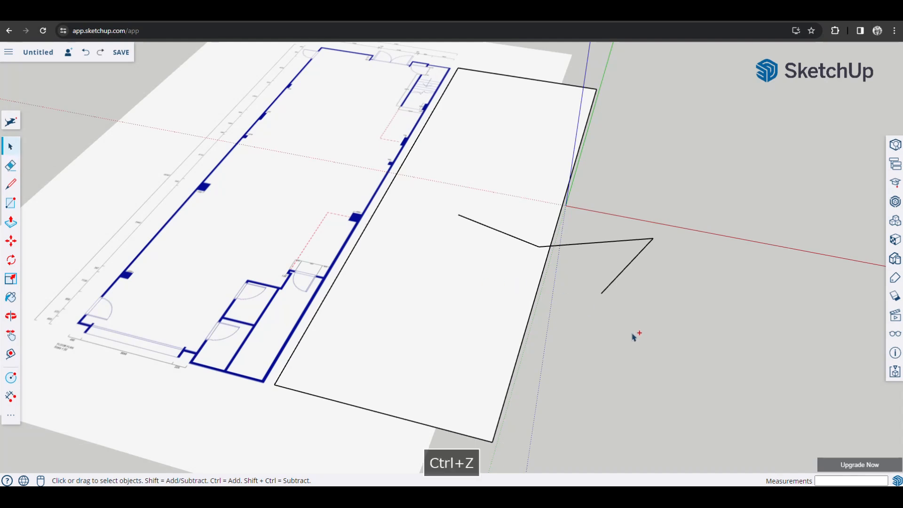
pyautogui.hotkey('ctrl', 'z')
pyautogui.hotkey('ctrl', 'z')
pyautogui.hotkey('ctrl', 'z')
pyautogui.hotkey('ctrl', 'z')
# Extrude the reference rectangle's face upward by 100 mm with Push/Pull to form a floor slab
pyautogui.moveTo(405, 279); pyautogui.dragTo(445, 250, button='middle')
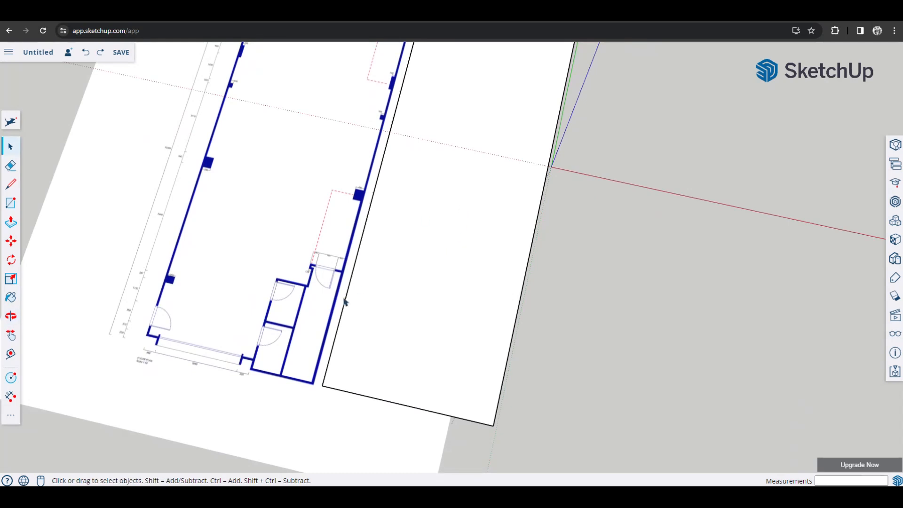
pyautogui.moveTo(355, 416); pyautogui.dragTo(332, 211, button='middle')
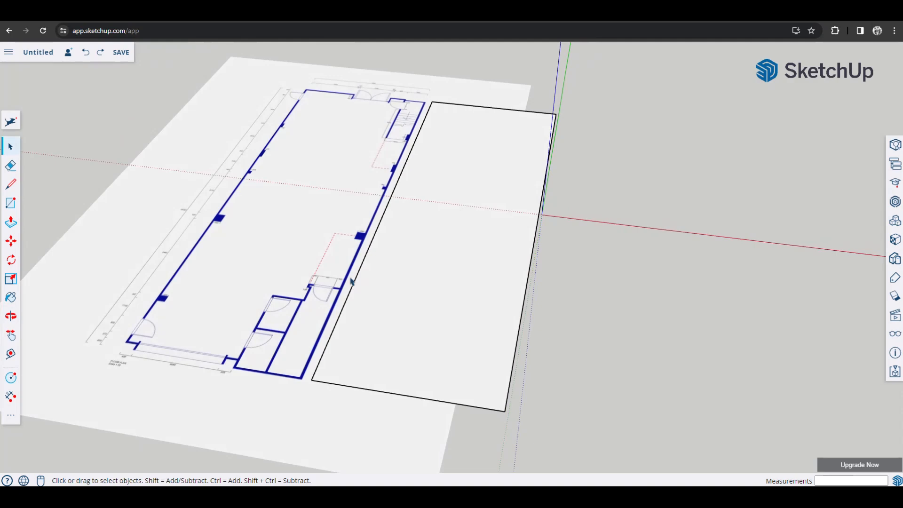
pyautogui.moveTo(390, 375); pyautogui.dragTo(398, 271, button='middle')
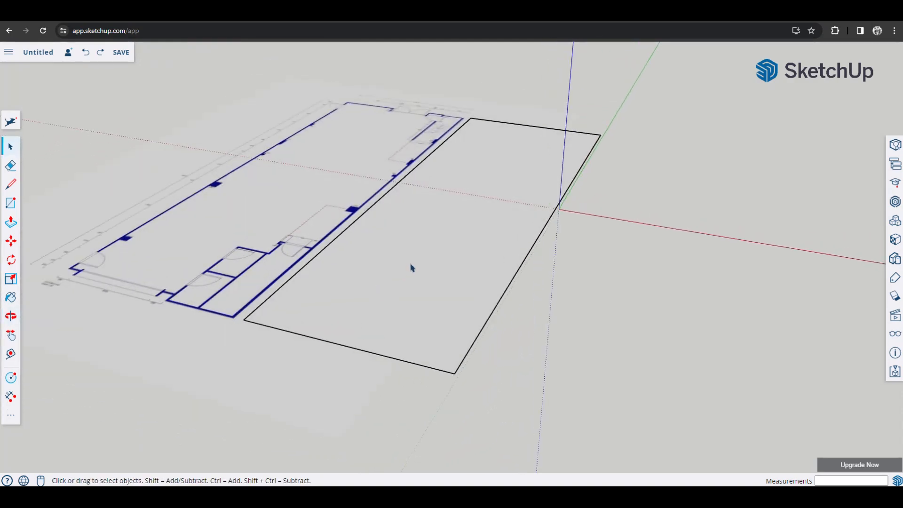
pyautogui.moveTo(472, 411); pyautogui.dragTo(478, 252, button='middle')
pyautogui.click(509, 260)
pyautogui.scroll(3, 485, 333)
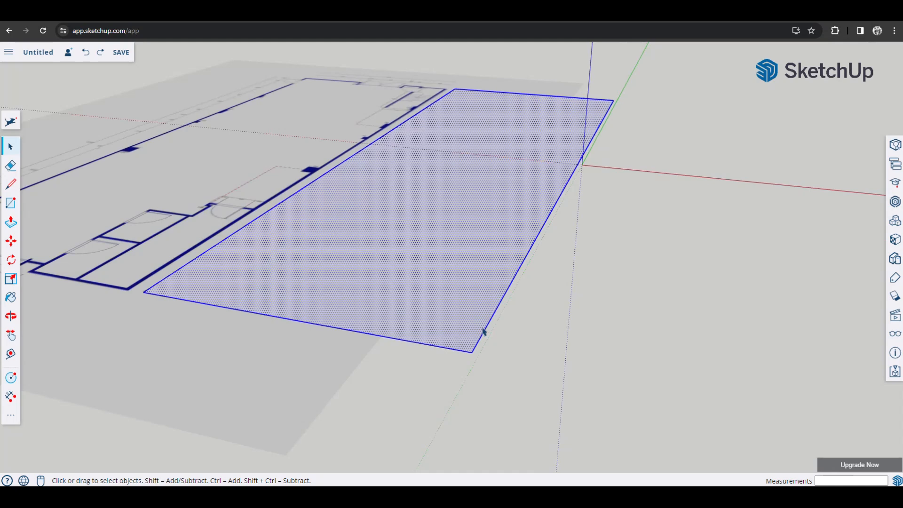
pyautogui.moveTo(484, 333); pyautogui.dragTo(472, 309, button='middle')
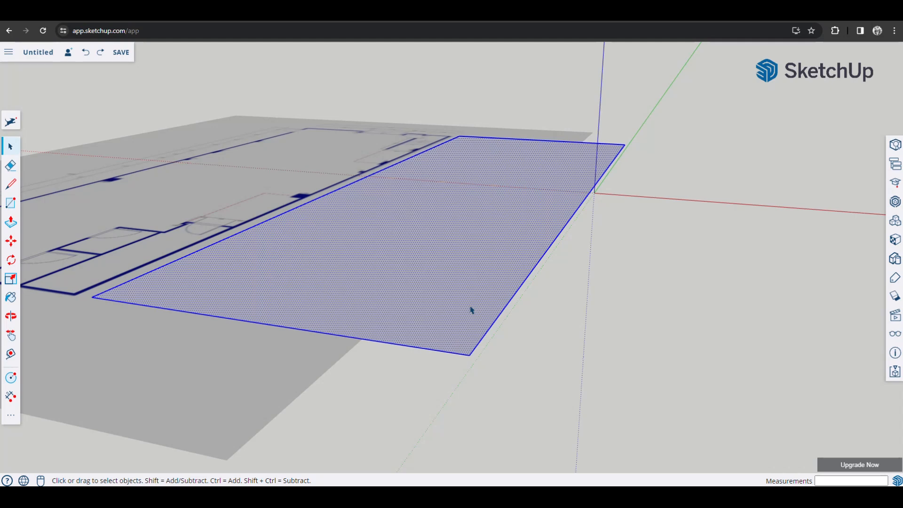
pyautogui.click(11, 225)
pyautogui.click(461, 343)
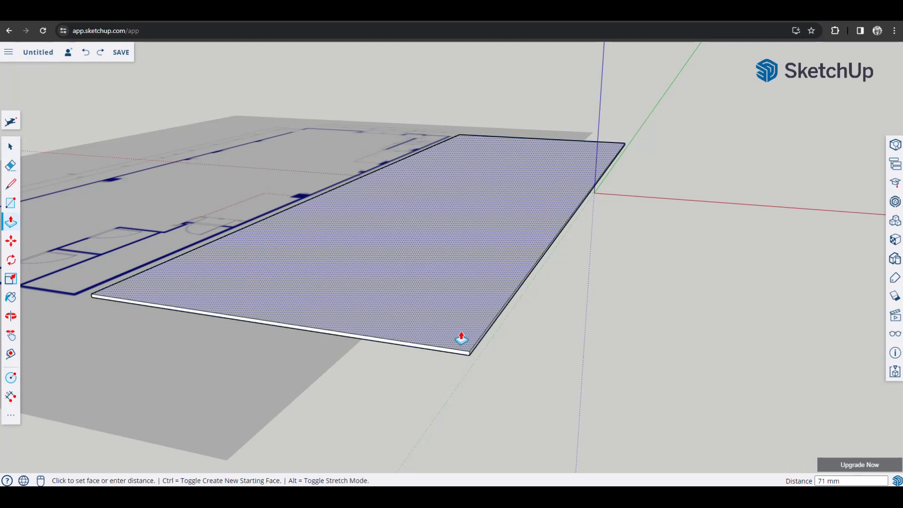
pyautogui.write('100')
pyautogui.press('Return')
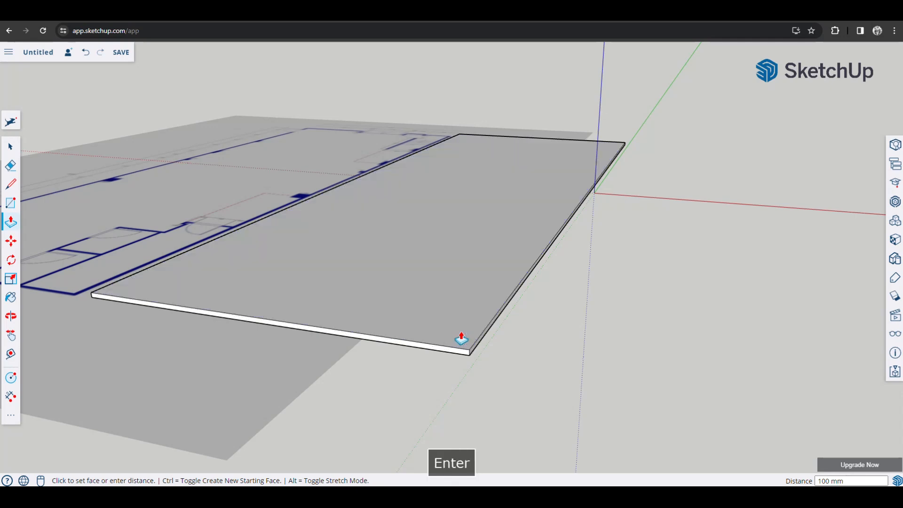
# Select the whole floor slab, make it a component with the default settings, and deselect it
pyautogui.press('v')
pyautogui.press('space')
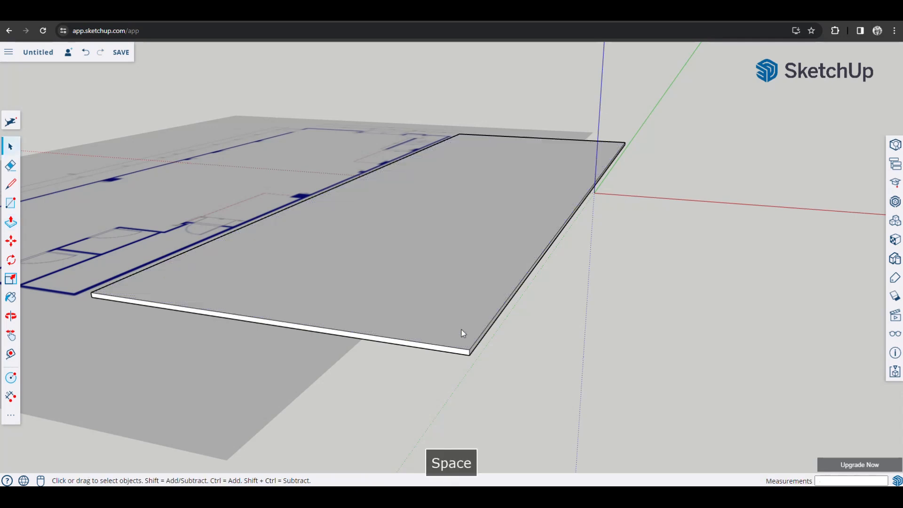
pyautogui.click(463, 276)
pyautogui.click(613, 293)
pyautogui.moveTo(430, 286); pyautogui.dragTo(478, 298, button='middle')
pyautogui.click(475, 218)
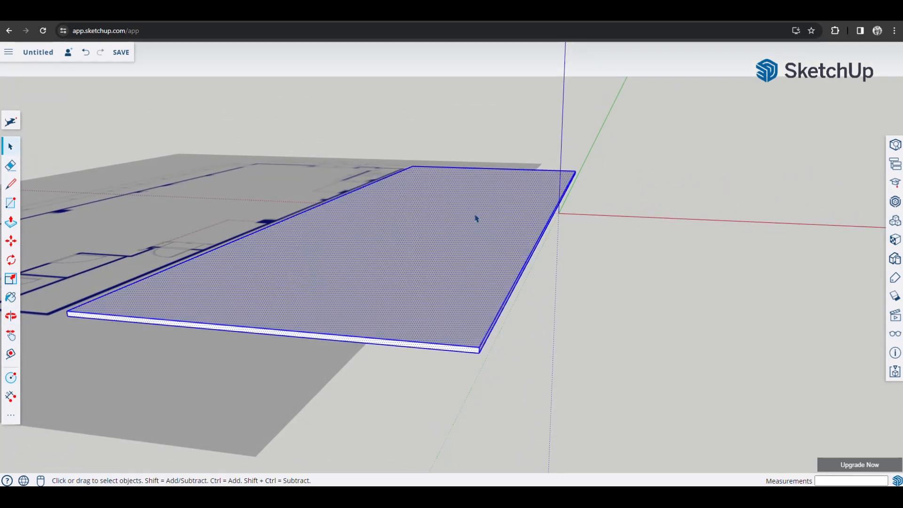
pyautogui.click(580, 323)
pyautogui.click(450, 237)
pyautogui.rightClick(448, 258)
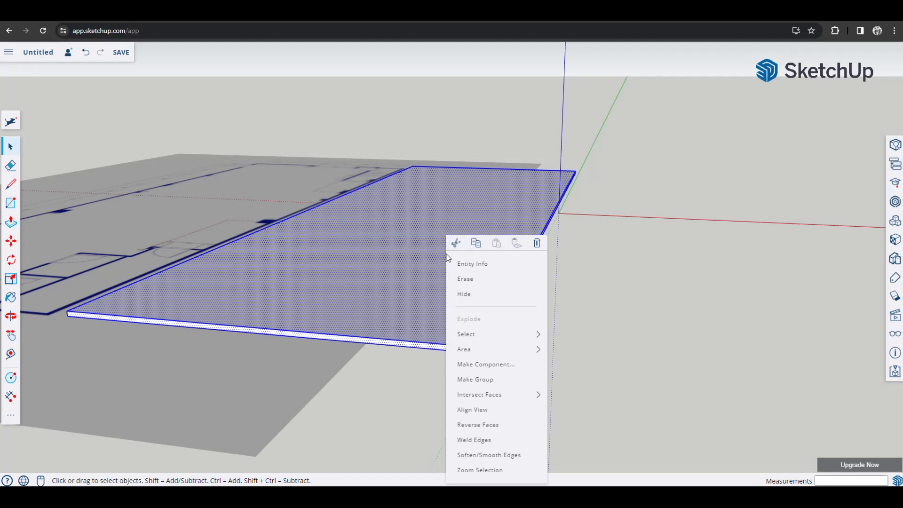
pyautogui.click(502, 365)
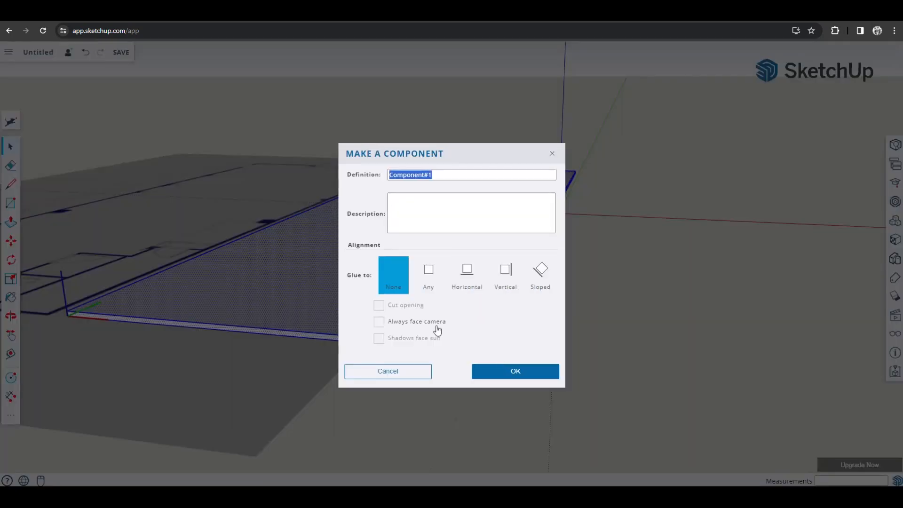
pyautogui.click(512, 375)
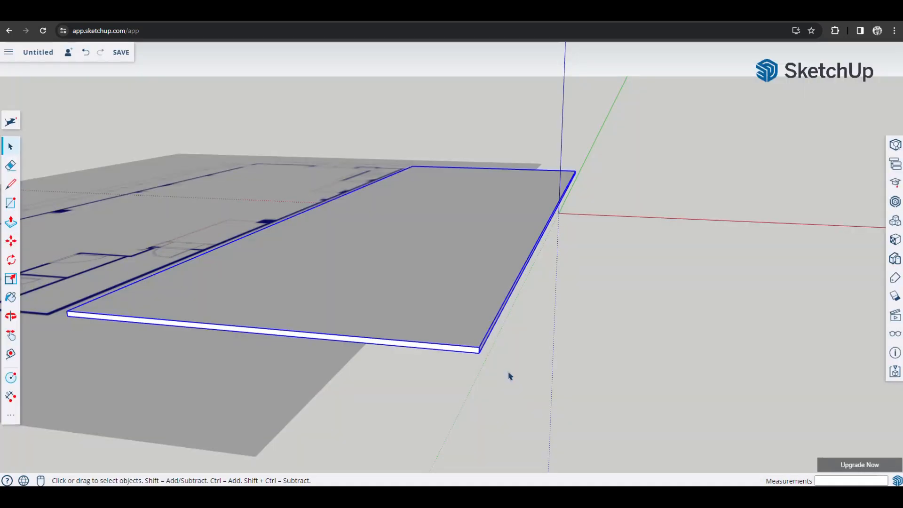
pyautogui.moveTo(505, 392); pyautogui.dragTo(448, 397, button='middle')
pyautogui.click(640, 277)
pyautogui.moveTo(640, 276); pyautogui.dragTo(480, 250, button='middle')
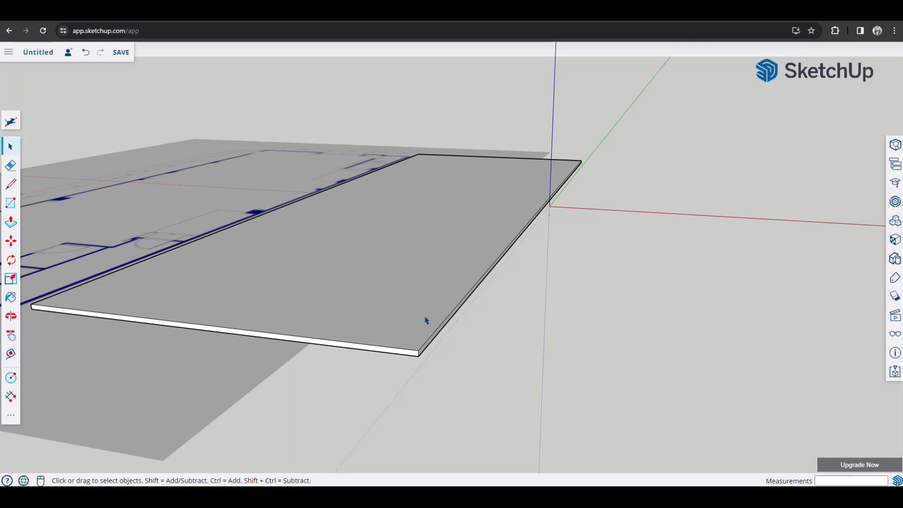
# Open the slab component for editing and draw a small rectangle on its top face
pyautogui.click(421, 235)
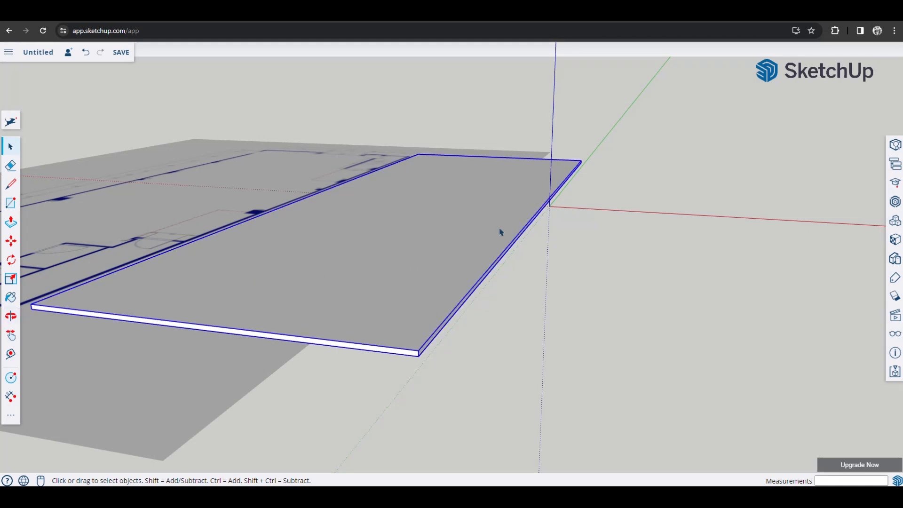
pyautogui.moveTo(430, 361); pyautogui.dragTo(469, 355, button='middle')
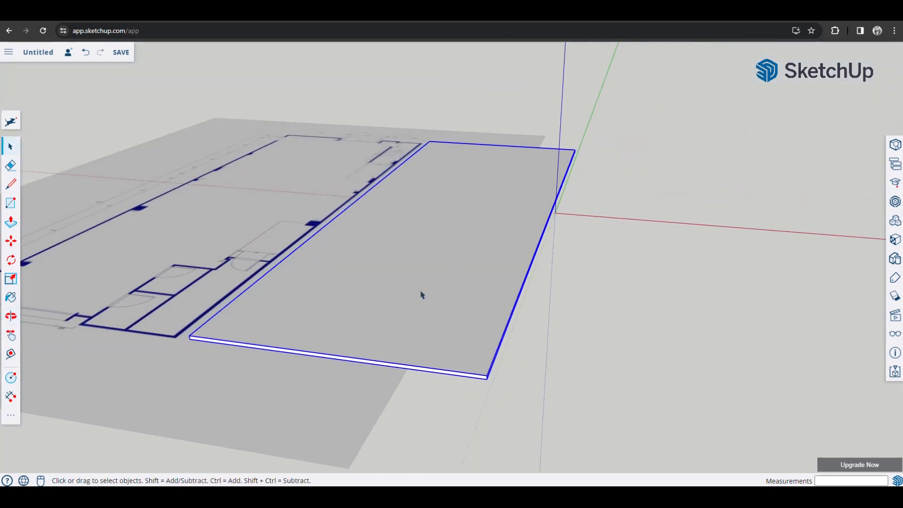
pyautogui.doubleClick(365, 250)
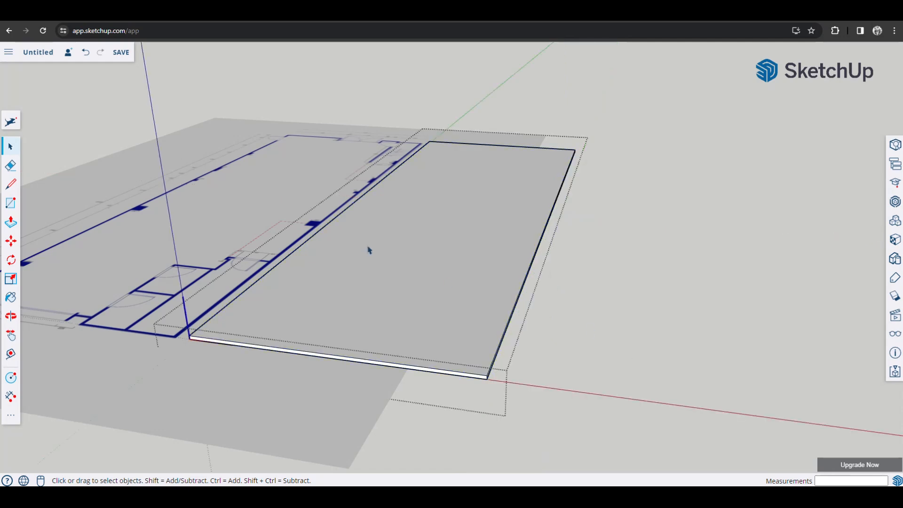
pyautogui.moveTo(407, 241); pyautogui.dragTo(403, 291, button='middle')
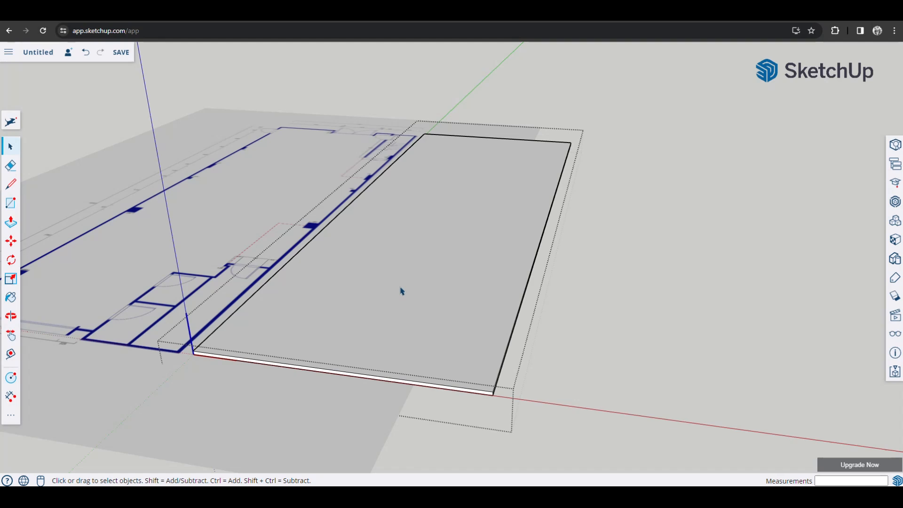
pyautogui.click(11, 203)
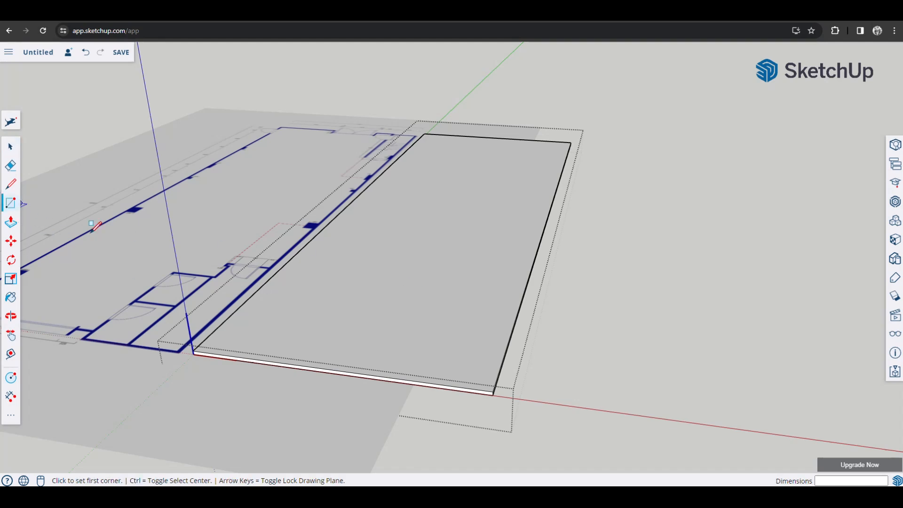
pyautogui.click(342, 328)
pyautogui.click(397, 299)
pyautogui.moveTo(400, 302)
pyautogui.mouseDown(button='middle')
pyautogui.moveTo(417, 288)
pyautogui.moveTo(399, 289)
pyautogui.moveTo(398, 303)
pyautogui.mouseUp(button='middle')
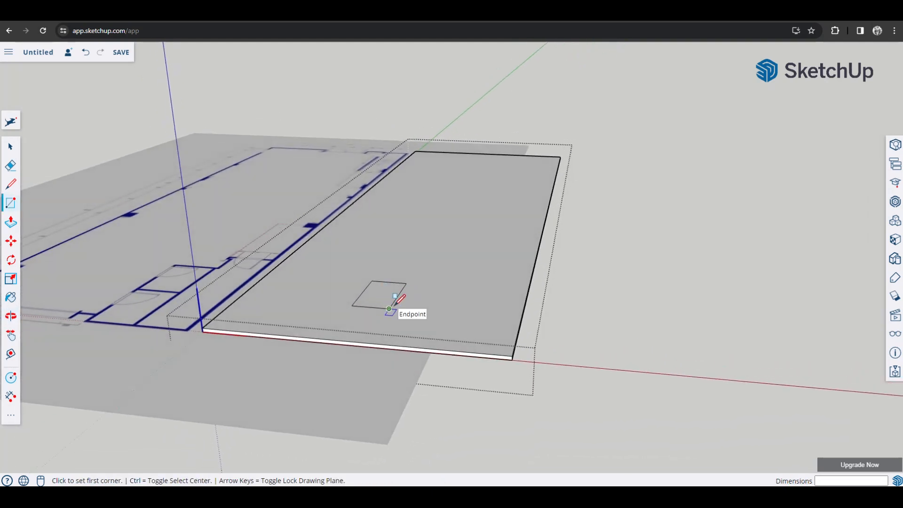
# Extrude the small rectangle inside the component about 1257 mm upward into a box with Push/Pull
pyautogui.press('p')
pyautogui.click(380, 298)
pyautogui.click(385, 260)
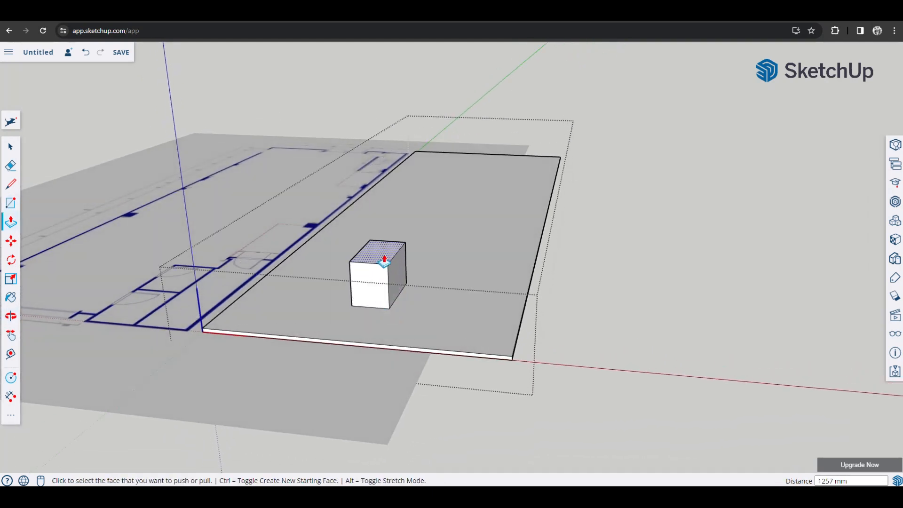
pyautogui.press('v')
pyautogui.press('space')
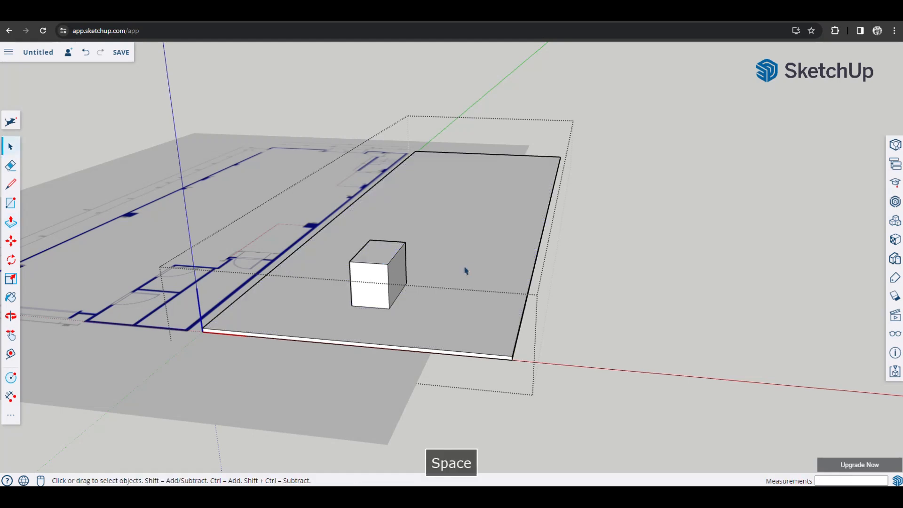
# Close the component's editing and draw a second rectangle on the slab's top, outside the component
pyautogui.moveTo(596, 351); pyautogui.dragTo(538, 347, button='middle')
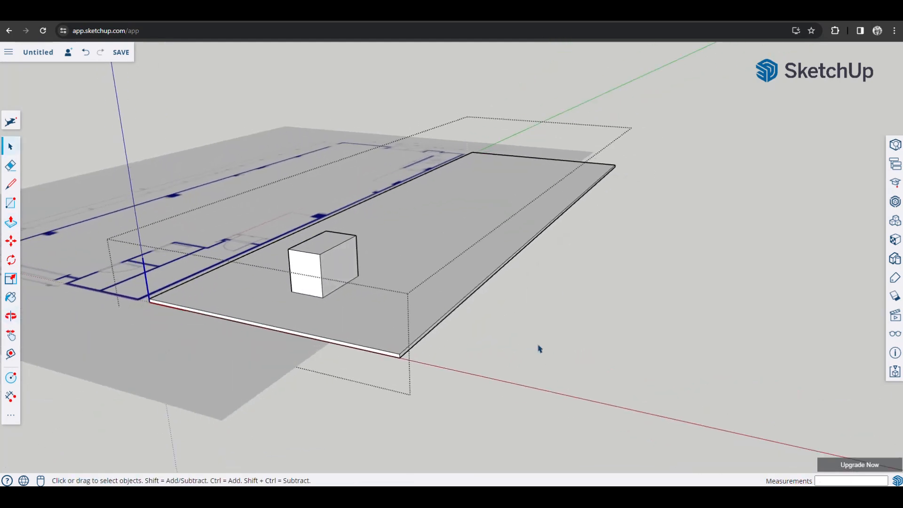
pyautogui.moveTo(334, 357); pyautogui.dragTo(403, 268, button='middle')
pyautogui.click(446, 292)
pyautogui.moveTo(446, 292); pyautogui.dragTo(437, 332, button='middle')
pyautogui.moveTo(312, 243); pyautogui.dragTo(372, 375, button='middle')
pyautogui.click(10, 203)
pyautogui.click(415, 252)
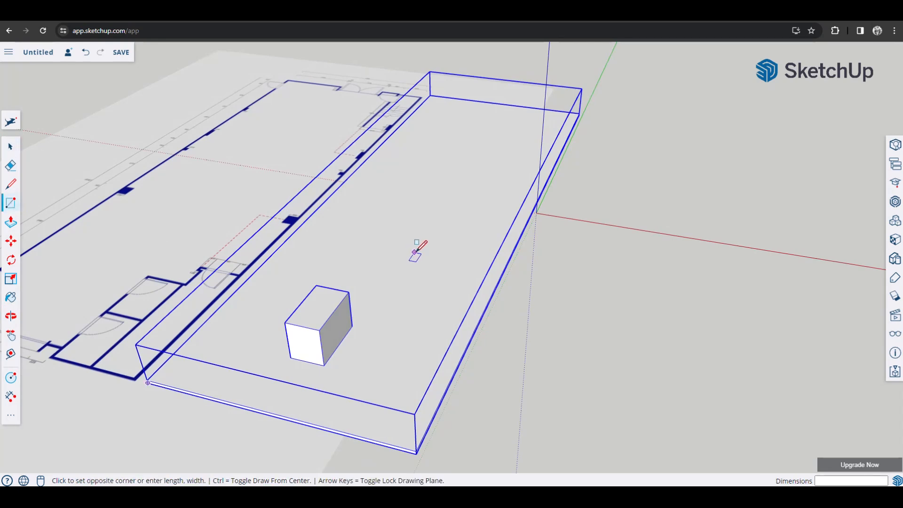
pyautogui.click(429, 297)
pyautogui.moveTo(429, 296)
pyautogui.mouseDown(button='middle')
pyautogui.moveTo(403, 337)
pyautogui.moveTo(419, 307)
pyautogui.mouseUp(button='middle')
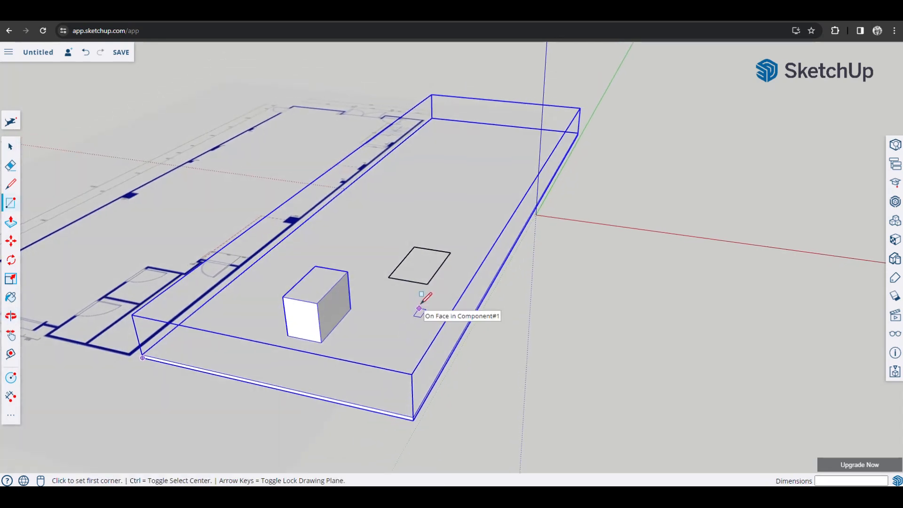
# Extrude the second rectangle upward into a box with Push/Pull
pyautogui.press('v')
pyautogui.press('p')
pyautogui.click(422, 264)
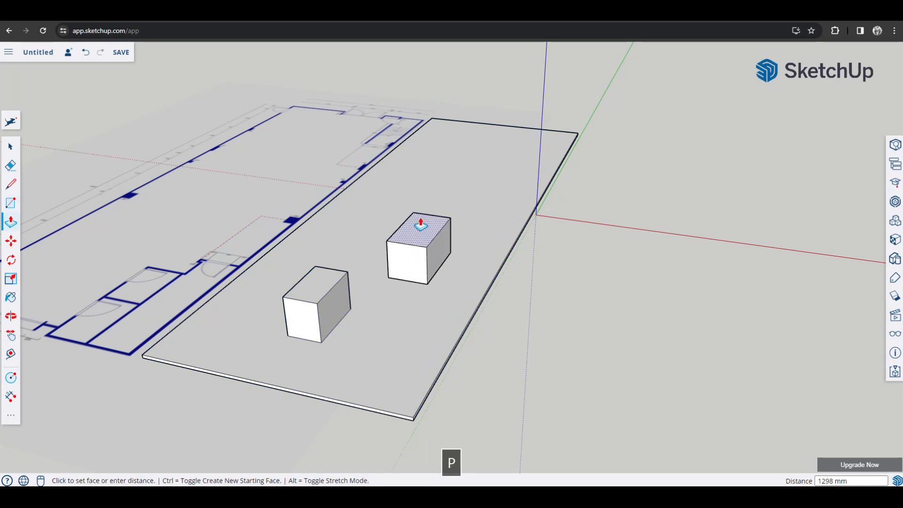
pyautogui.click(420, 216)
pyautogui.press('v')
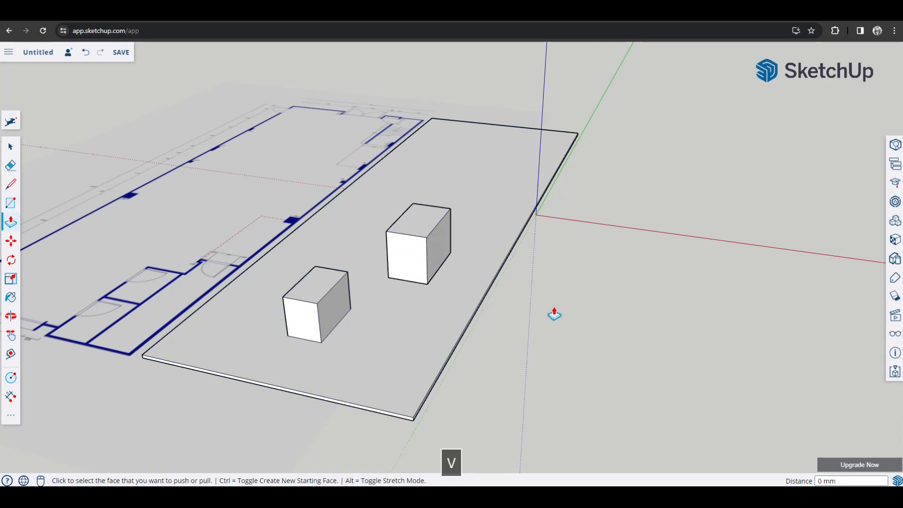
pyautogui.press('space')
# Select the second box with all its connected geometry and delete it
pyautogui.tripleClick(407, 248)
pyautogui.moveTo(425, 336); pyautogui.dragTo(464, 258, button='middle')
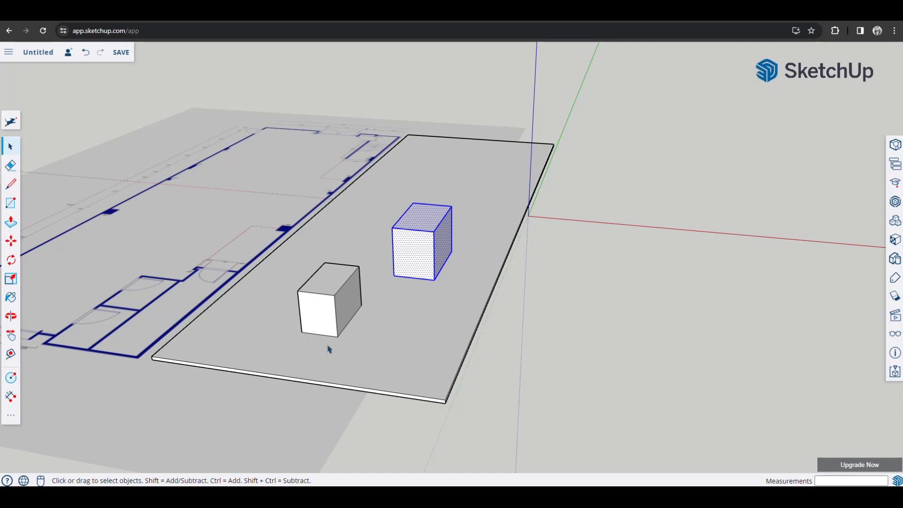
pyautogui.moveTo(353, 383)
pyautogui.mouseDown(button='middle')
pyautogui.moveTo(416, 318)
pyautogui.moveTo(363, 334)
pyautogui.moveTo(336, 368)
pyautogui.moveTo(343, 373)
pyautogui.mouseUp(button='middle')
pyautogui.moveTo(433, 296); pyautogui.dragTo(445, 319, button='middle')
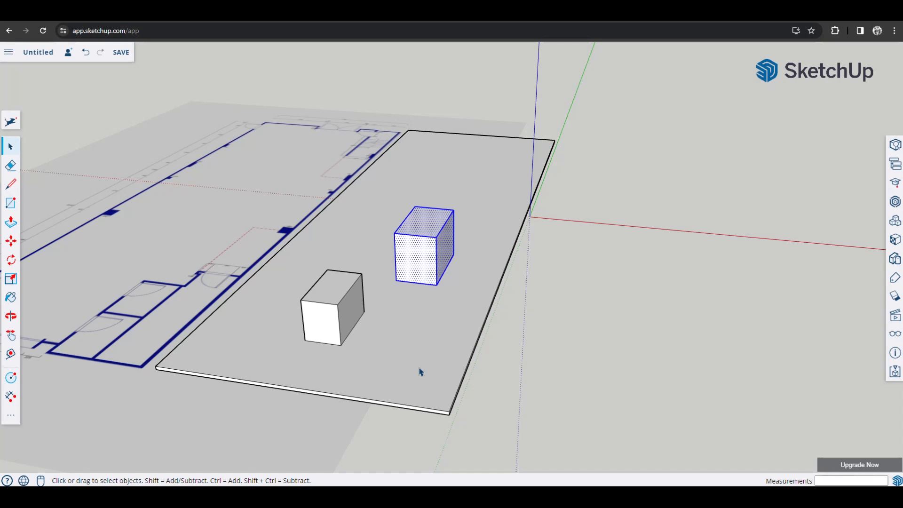
pyautogui.press('Delete')
# Undo the deletion and both trial boxes together with their rectangles
pyautogui.hotkey('ctrl', 'z')
pyautogui.hotkey('ctrl', 'z')
pyautogui.hotkey('ctrl', 'z')
pyautogui.hotkey('ctrl', 'z')
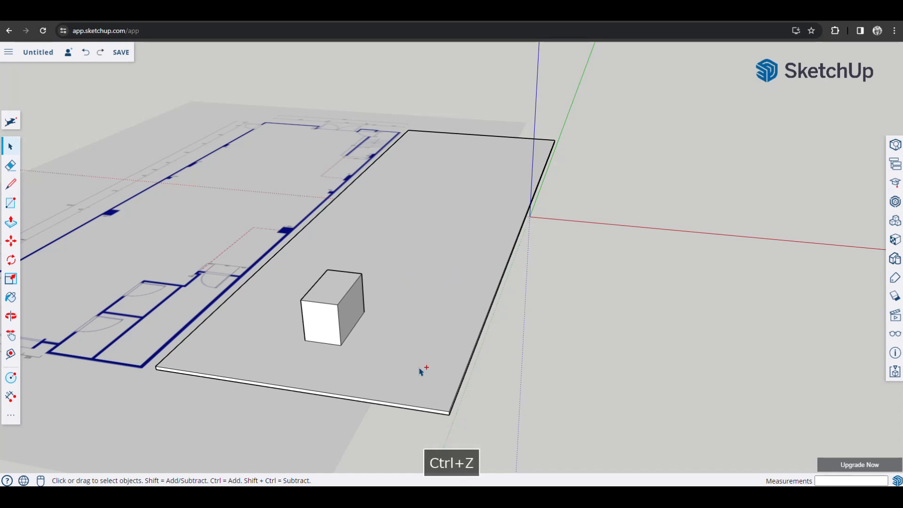
pyautogui.hotkey('ctrl', 'z')
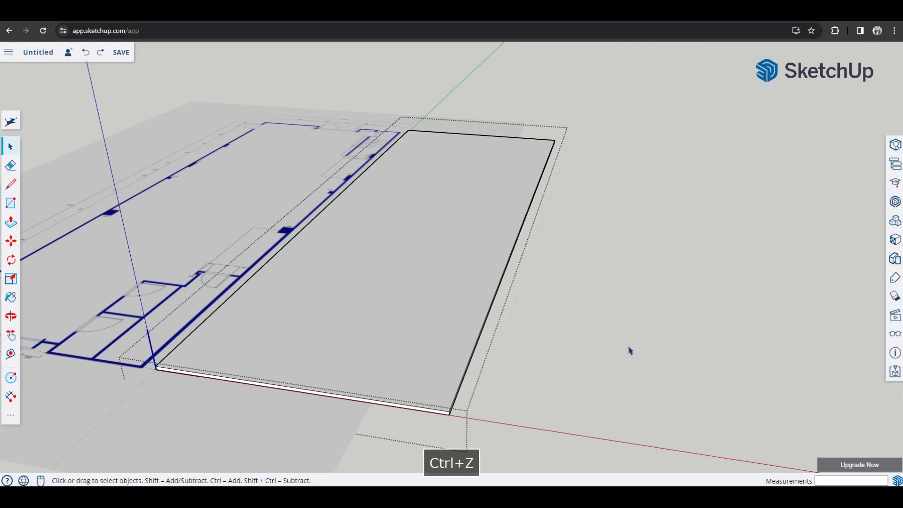
pyautogui.hotkey('ctrl', 'z')
# Draw a rectangle over the slab component's entire top face, from its far corner to the diagonally opposite near corner
pyautogui.moveTo(390, 282); pyautogui.dragTo(442, 262, button='middle')
pyautogui.scroll(-3, 440, 259)
pyautogui.moveTo(425, 197); pyautogui.dragTo(427, 335, button='middle')
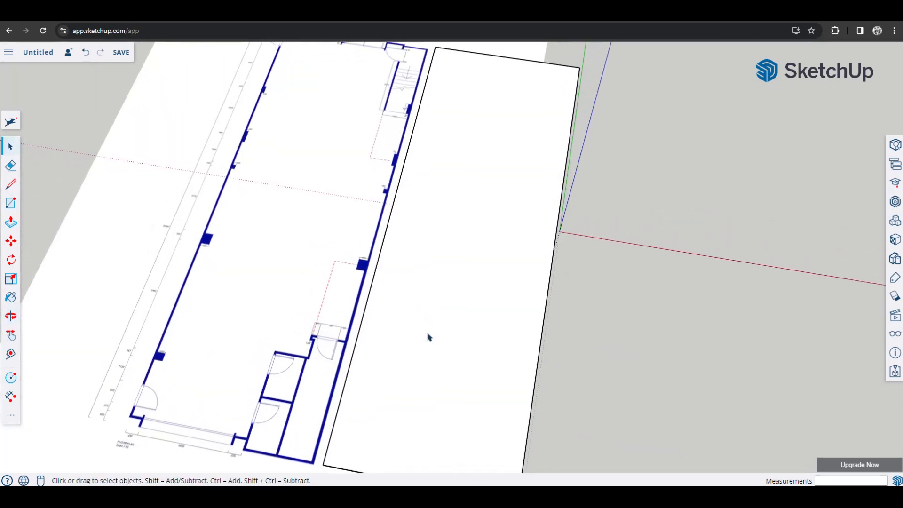
pyautogui.scroll(-1, 429, 337)
pyautogui.click(10, 202)
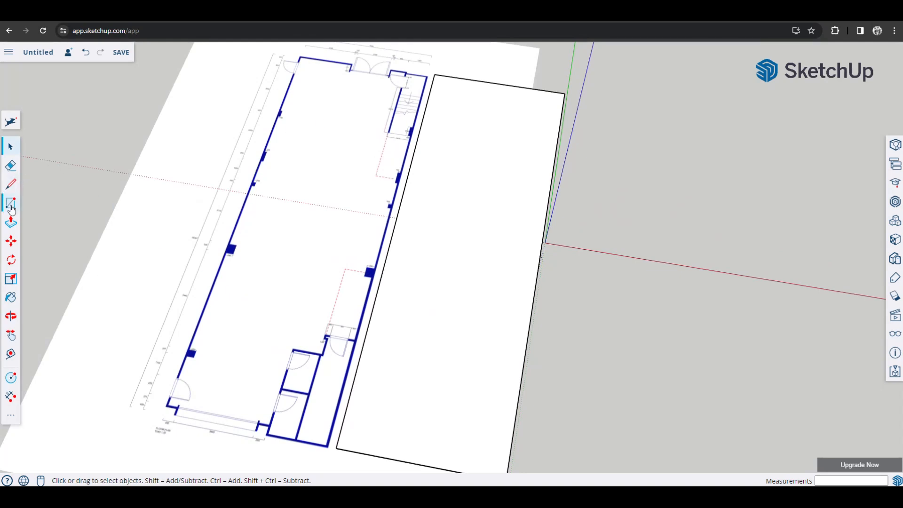
pyautogui.click(434, 75)
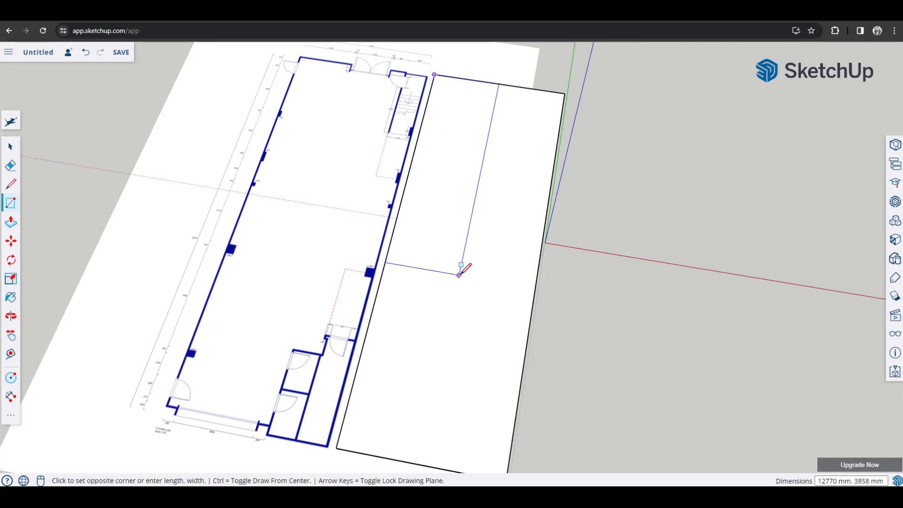
pyautogui.keyDown('shift'); pyautogui.moveTo(459, 275); pyautogui.dragTo(426, 115, button='middle'); pyautogui.keyUp('shift')
pyautogui.click(464, 296)
pyautogui.moveTo(460, 273); pyautogui.dragTo(455, 167, button='middle')
pyautogui.keyDown('shift'); pyautogui.moveTo(414, 279); pyautogui.dragTo(410, 234); pyautogui.keyUp('shift')
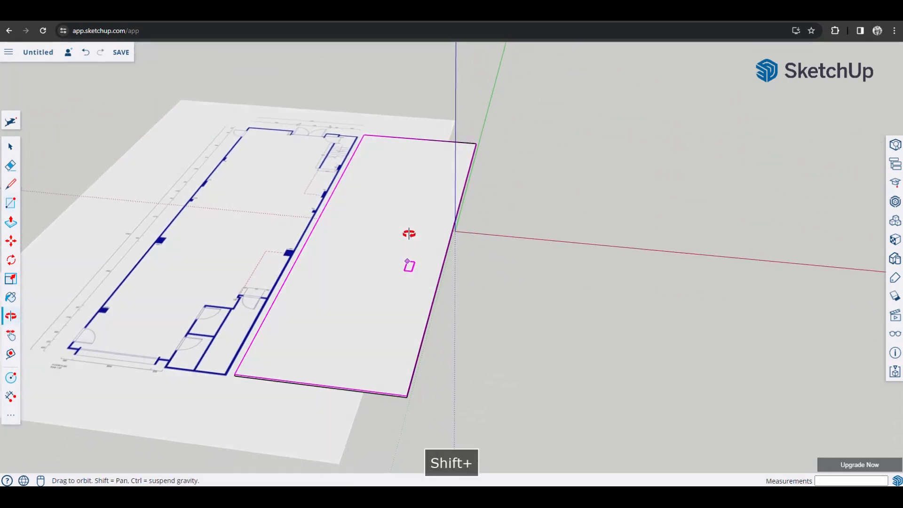
pyautogui.press('r')
pyautogui.press('space')
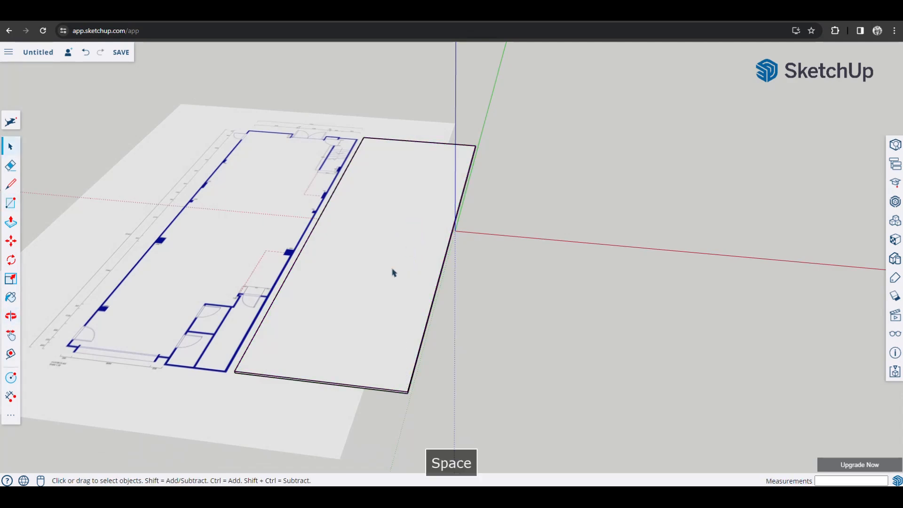
# Try lifting the new rectangle off the slab along the blue axis, and undo the move
pyautogui.moveTo(393, 329); pyautogui.dragTo(416, 229, button='middle')
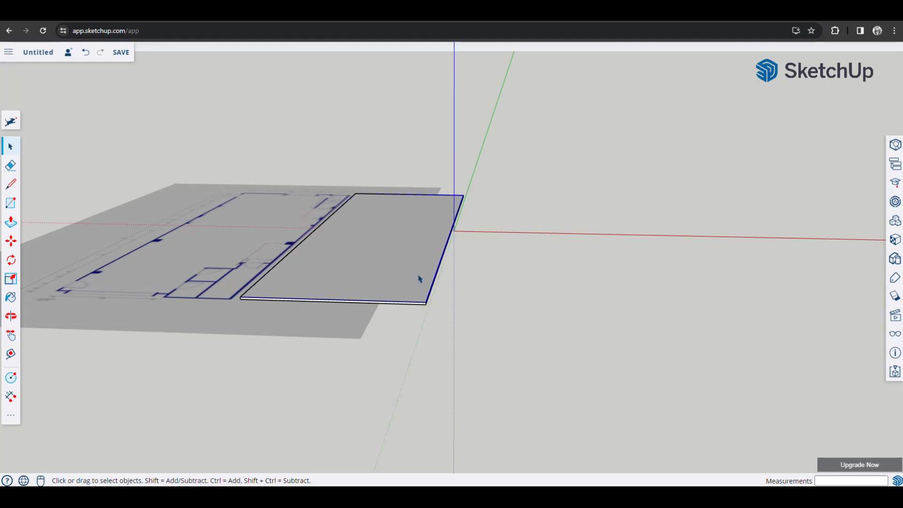
pyautogui.press('m')
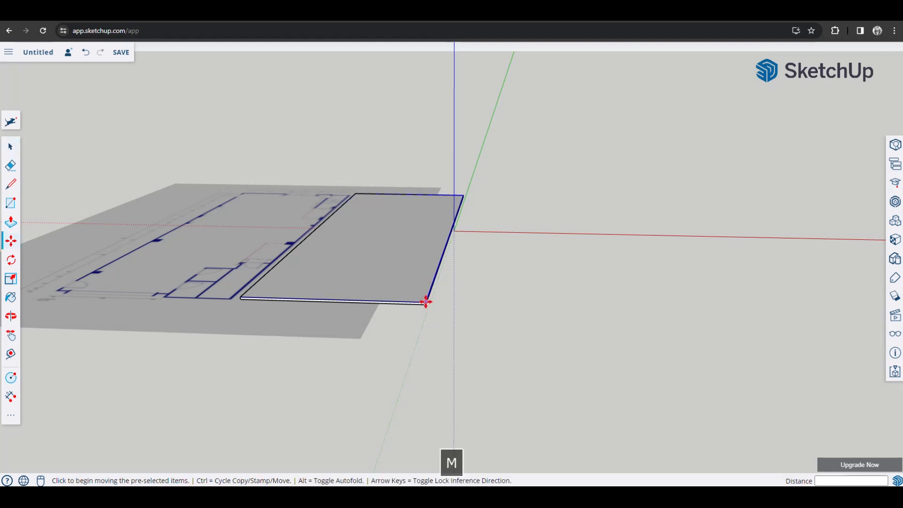
pyautogui.click(424, 298)
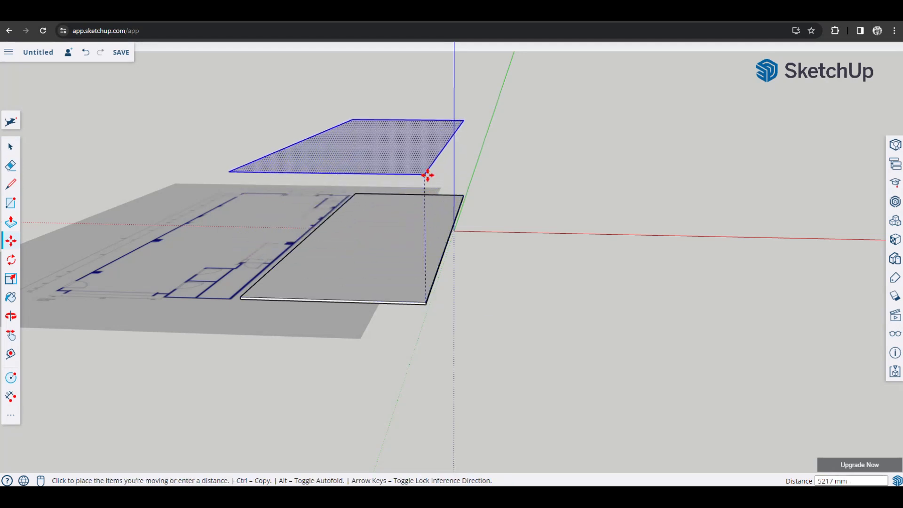
pyautogui.press('shift')
pyautogui.click(426, 155)
pyautogui.moveTo(426, 155); pyautogui.dragTo(389, 262, button='middle')
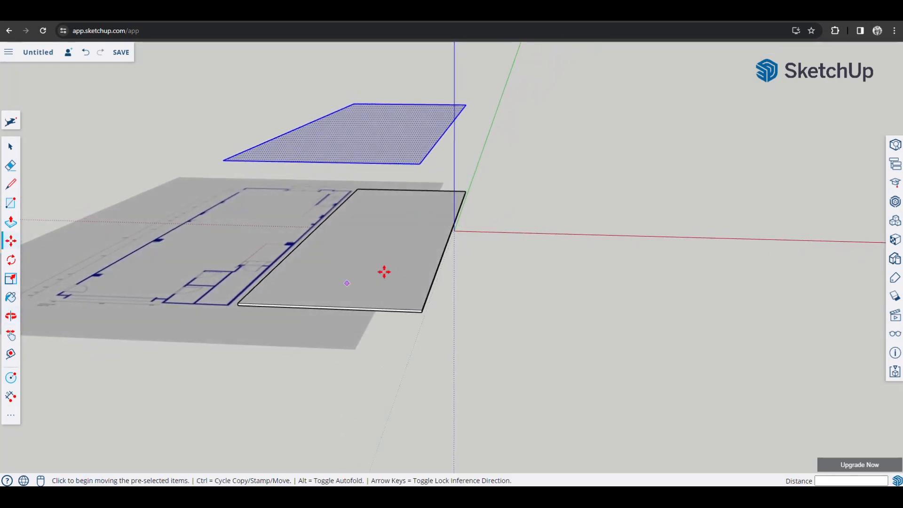
pyautogui.hotkey('ctrl', 'z')
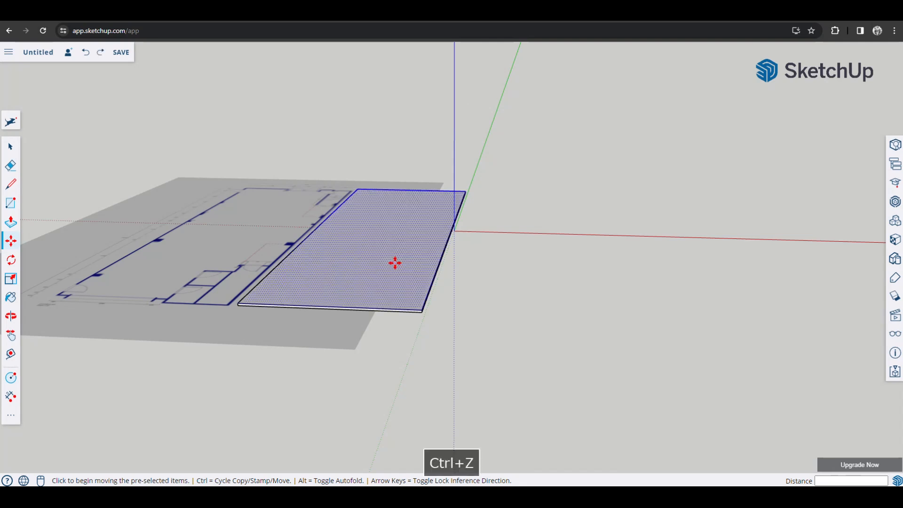
pyautogui.press('space')
pyautogui.moveTo(379, 262); pyautogui.dragTo(344, 296, button='middle')
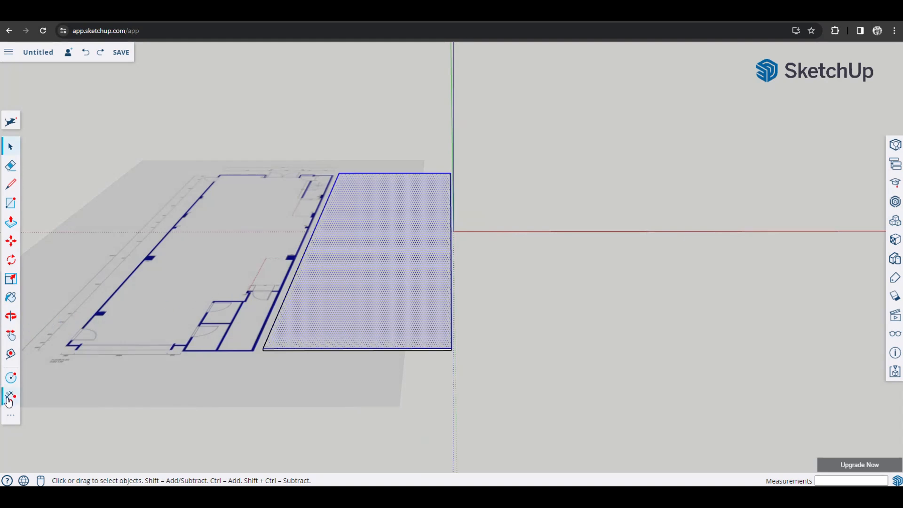
pyautogui.click(13, 422)
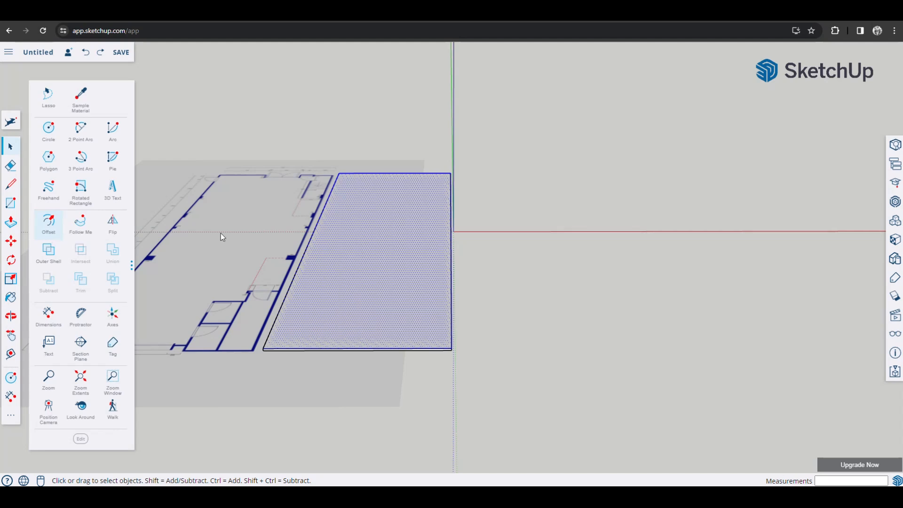
pyautogui.click(51, 227)
pyautogui.click(253, 226)
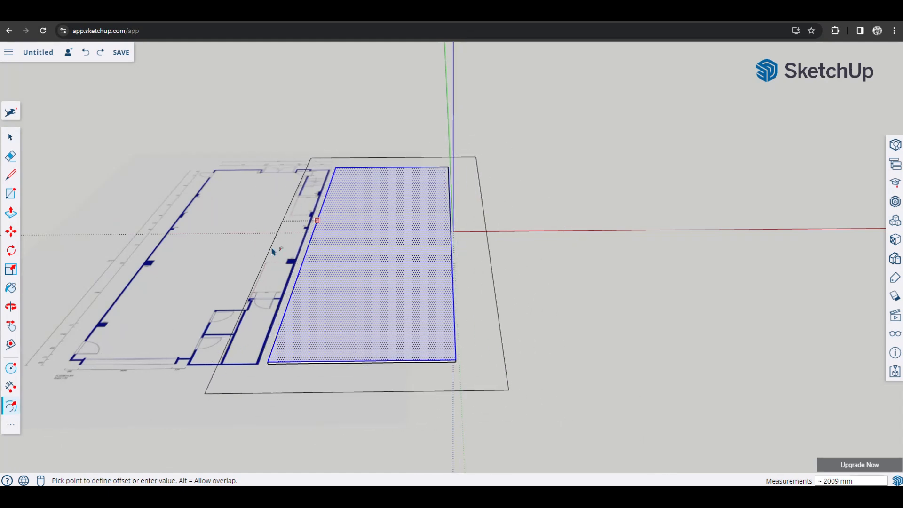
pyautogui.press('space')
pyautogui.click(222, 238)
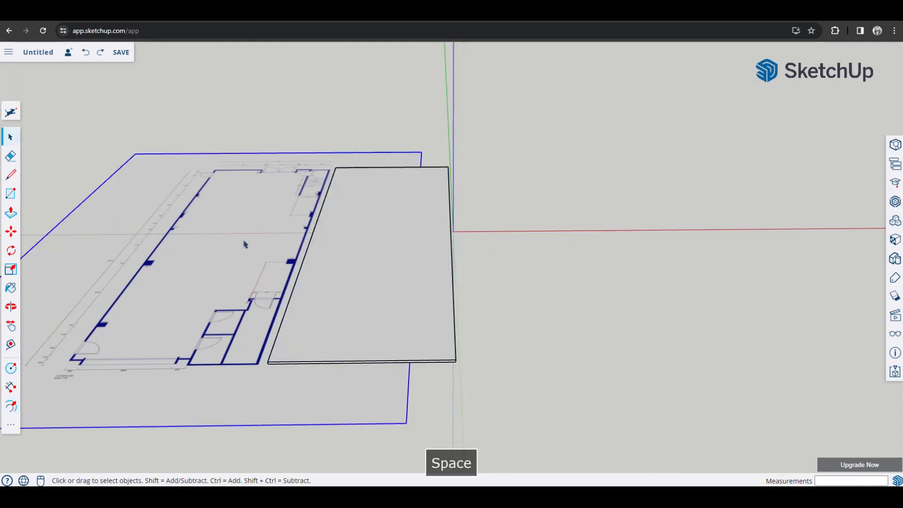
pyautogui.click(568, 275)
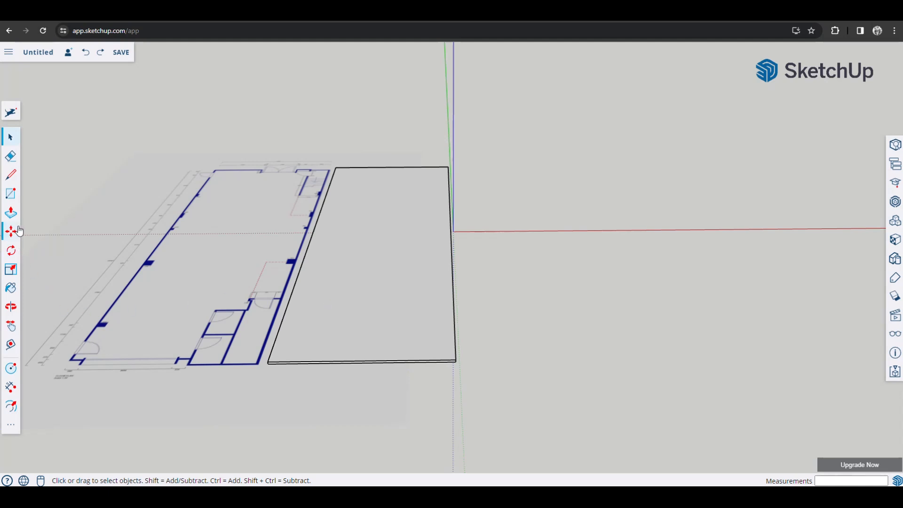
# Offset the outline of the rectangle on top of the slab 100 mm inward
pyautogui.click(11, 425)
pyautogui.click(54, 237)
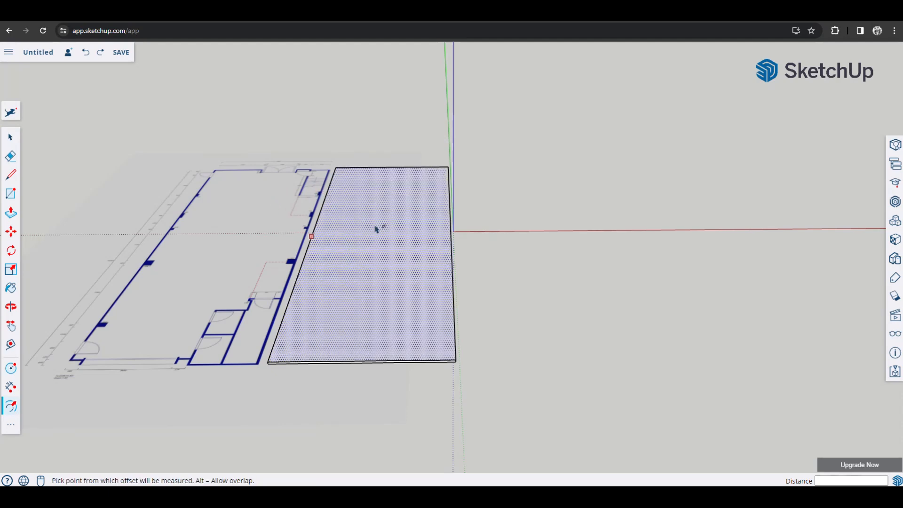
pyautogui.moveTo(385, 237); pyautogui.dragTo(386, 310, button='middle')
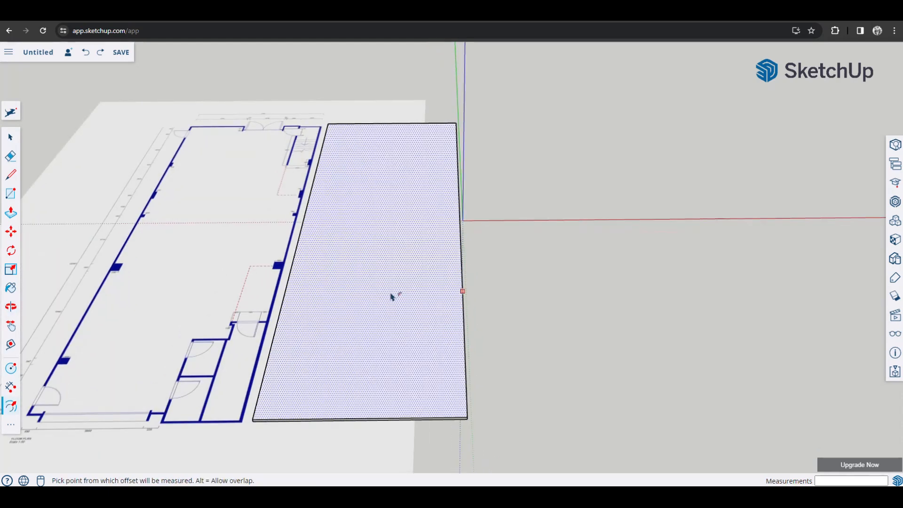
pyautogui.click(391, 295)
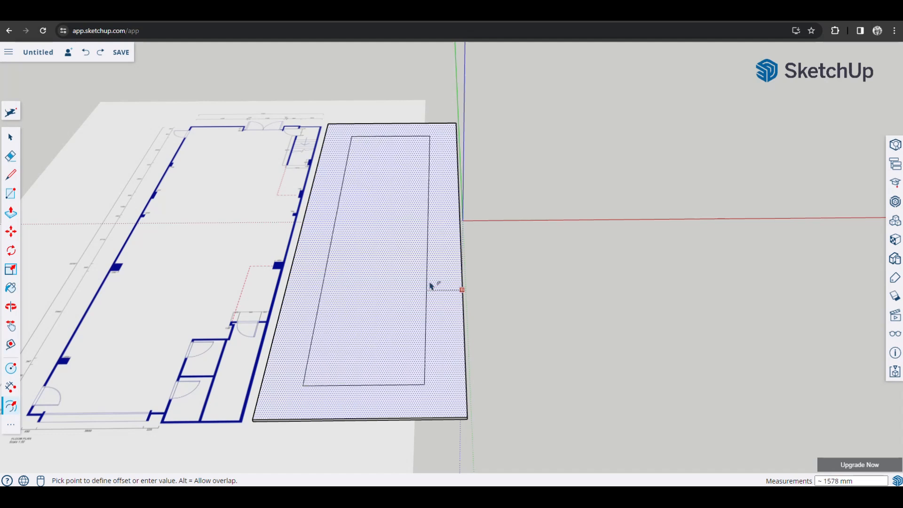
pyautogui.hotkey('ctrl', 'z')
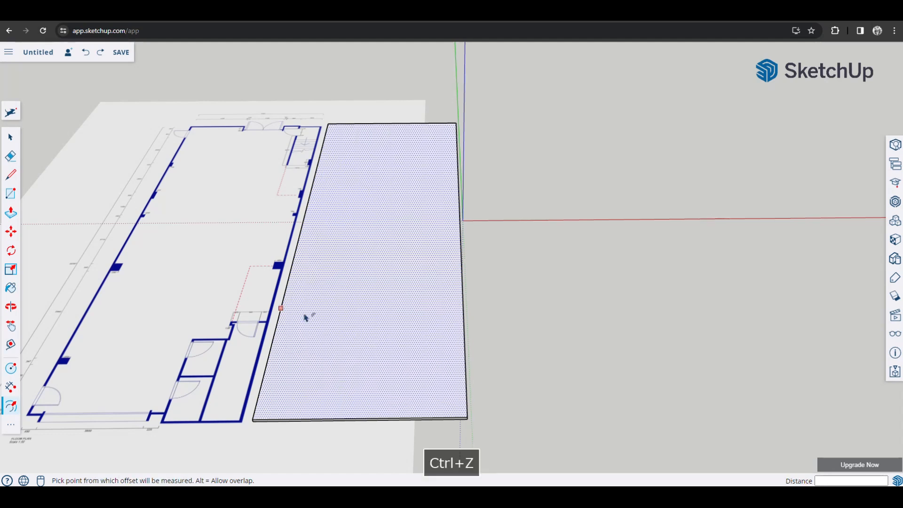
pyautogui.click(402, 218)
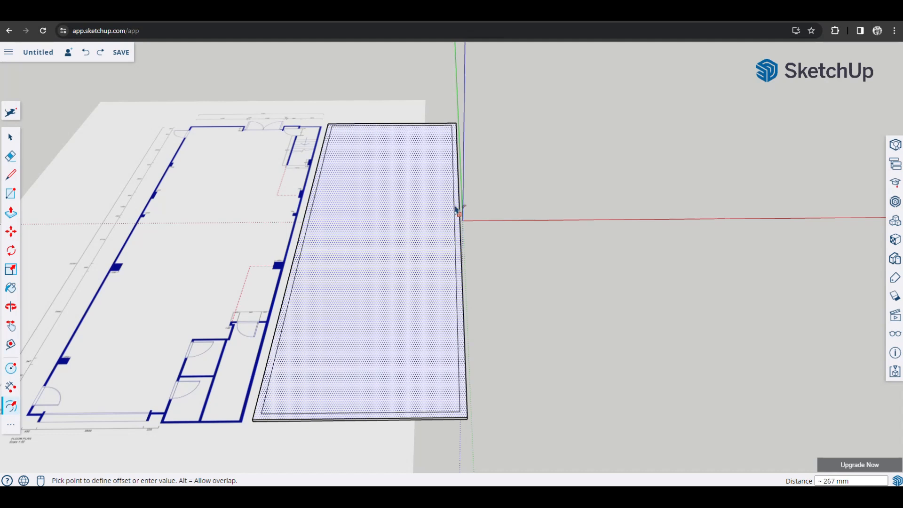
pyautogui.click(455, 210)
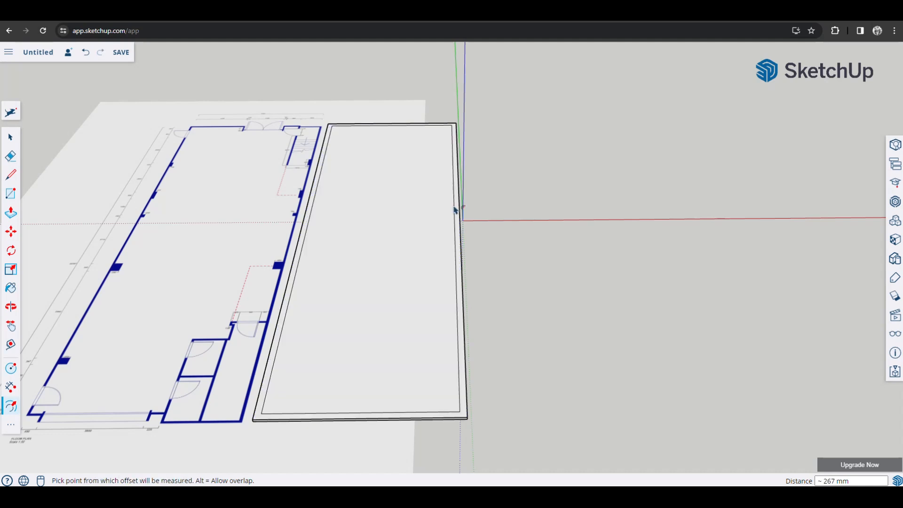
pyautogui.write('100')
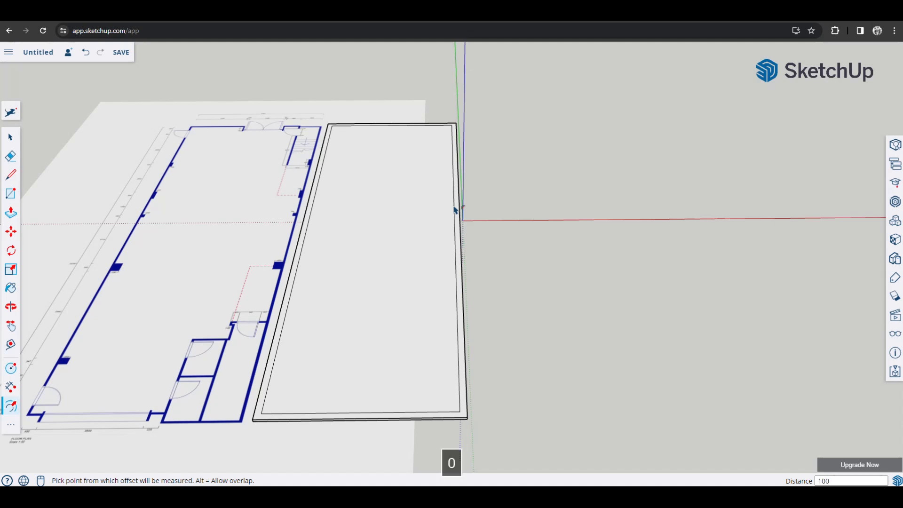
pyautogui.press('Return')
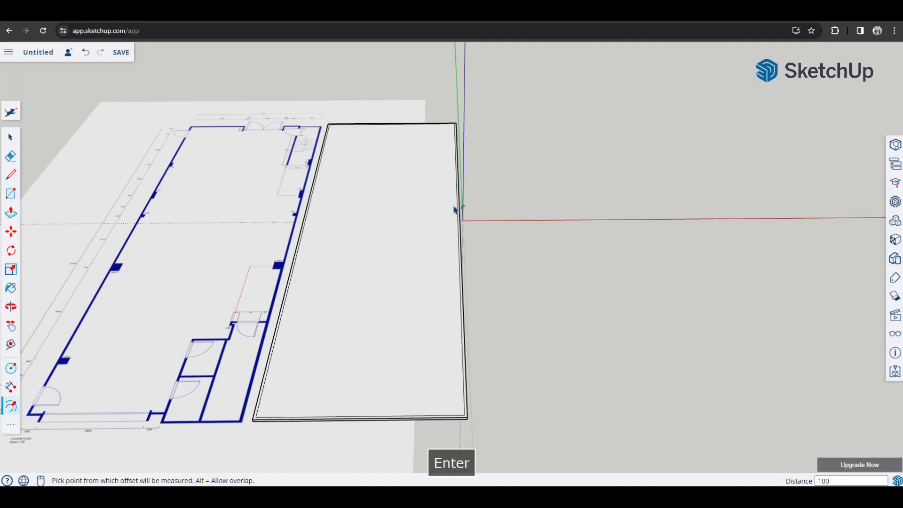
# Delete the face inside the offset outline, keeping only the narrow border strip around the slab's edge
pyautogui.moveTo(353, 337); pyautogui.dragTo(319, 410, button='middle')
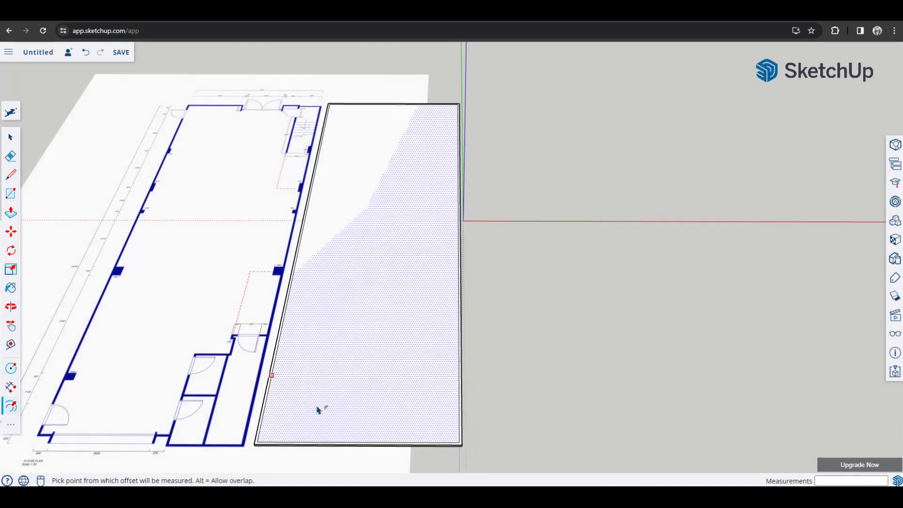
pyautogui.scroll(5, 264, 428)
pyautogui.scroll(-2, 257, 424)
pyautogui.moveTo(258, 426)
pyautogui.mouseDown(button='middle')
pyautogui.moveTo(283, 366)
pyautogui.moveTo(274, 403)
pyautogui.moveTo(254, 235)
pyautogui.moveTo(363, 294)
pyautogui.moveTo(293, 361)
pyautogui.moveTo(302, 262)
pyautogui.moveTo(294, 329)
pyautogui.moveTo(305, 281)
pyautogui.mouseUp(button='middle')
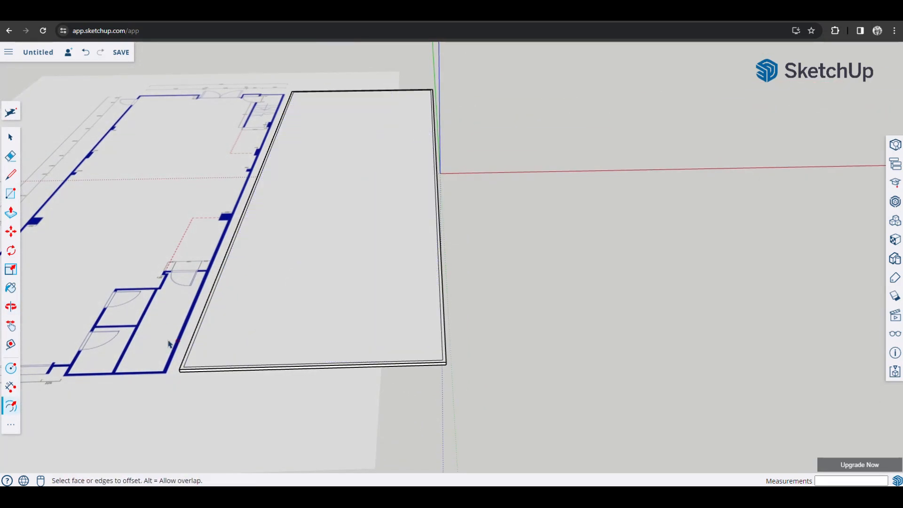
pyautogui.press('v')
pyautogui.press('space')
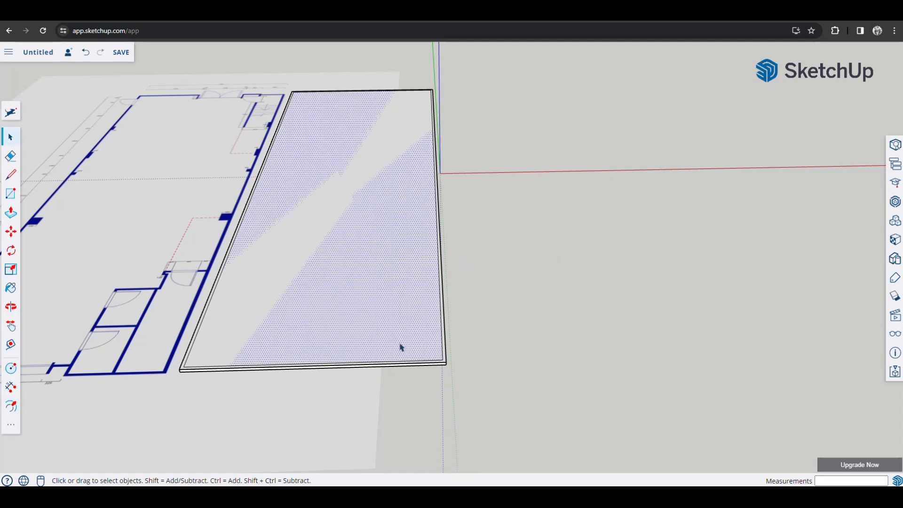
pyautogui.scroll(6, 425, 367)
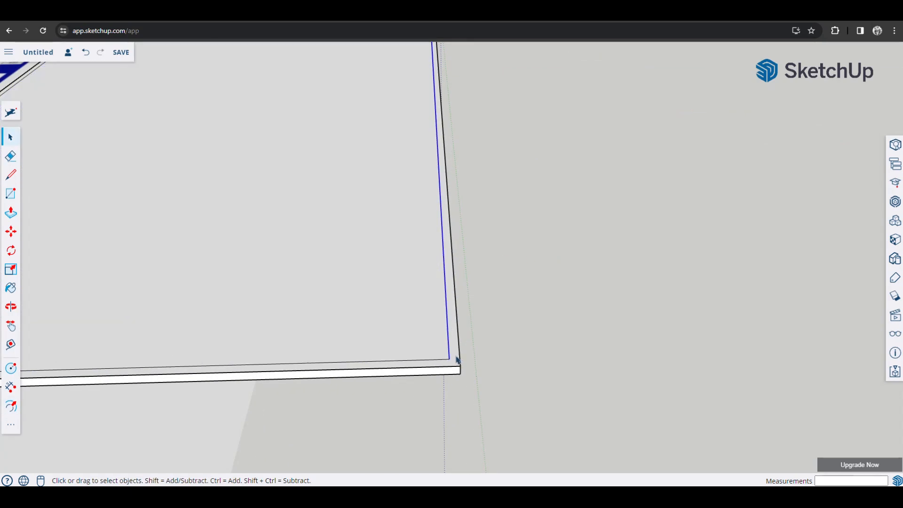
pyautogui.scroll(-6, 456, 360)
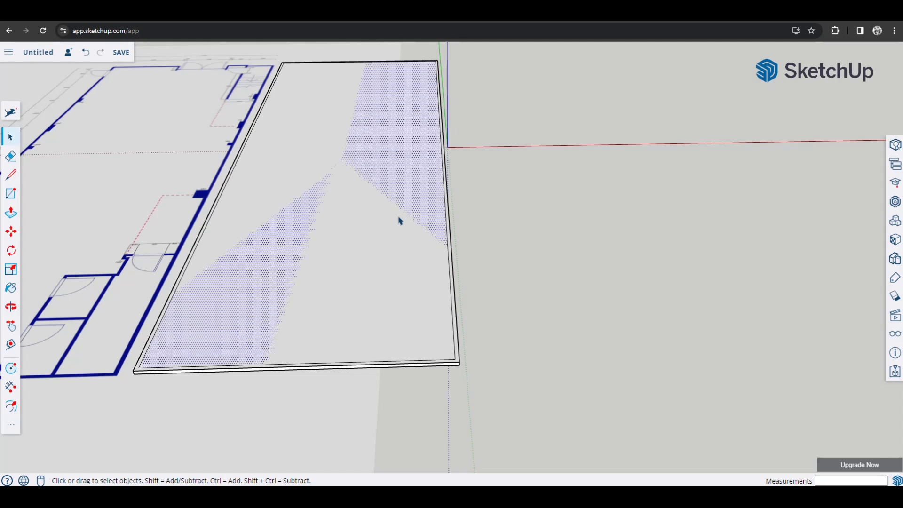
pyautogui.press('Delete')
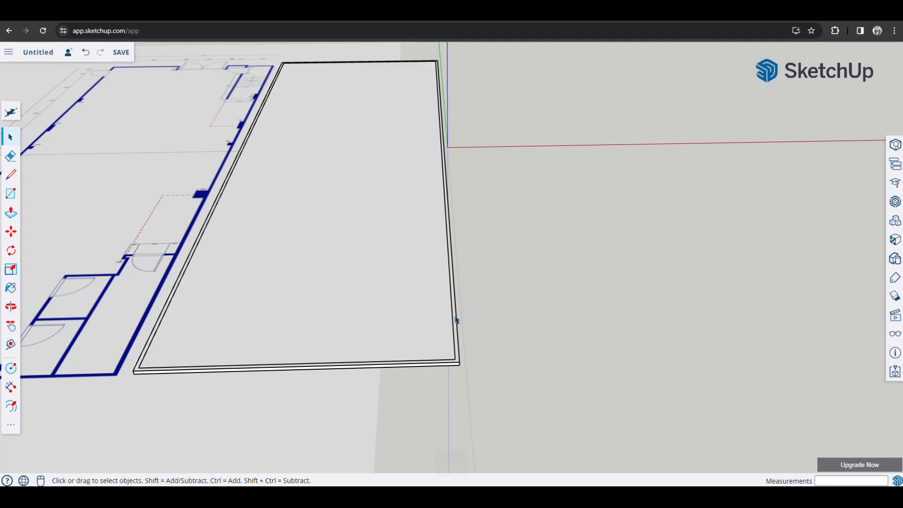
# Push/Pull the border strip up 3500 mm to raise the perimeter walls
pyautogui.scroll(3, 447, 372)
pyautogui.scroll(2, 447, 371)
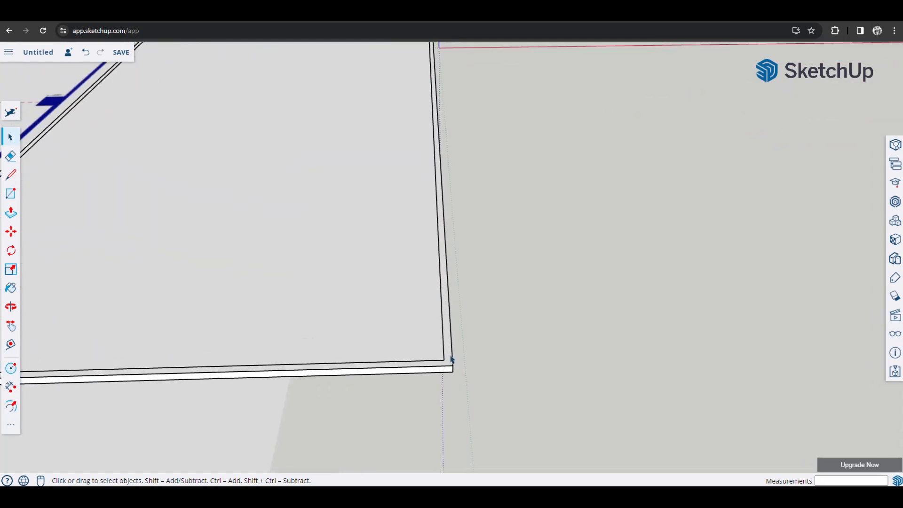
pyautogui.scroll(-2, 448, 357)
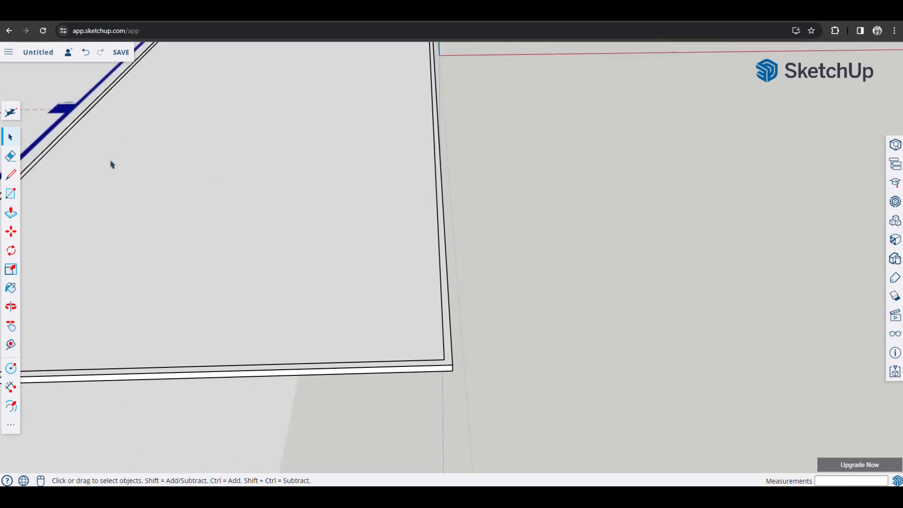
pyautogui.click(11, 214)
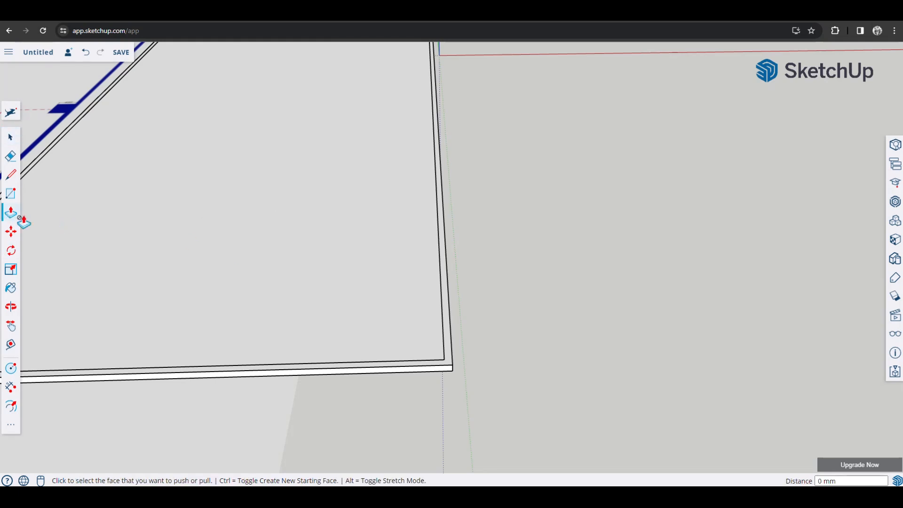
pyautogui.moveTo(309, 276); pyautogui.dragTo(349, 216, button='middle')
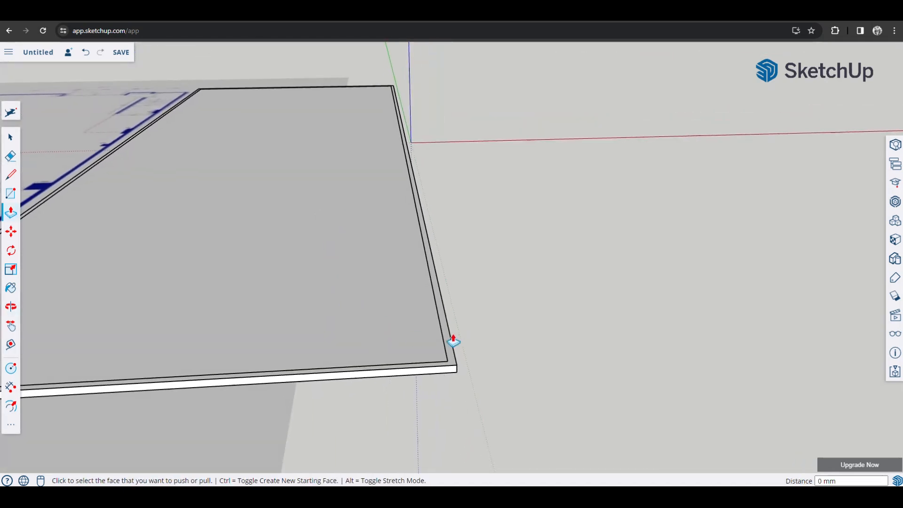
pyautogui.click(447, 342)
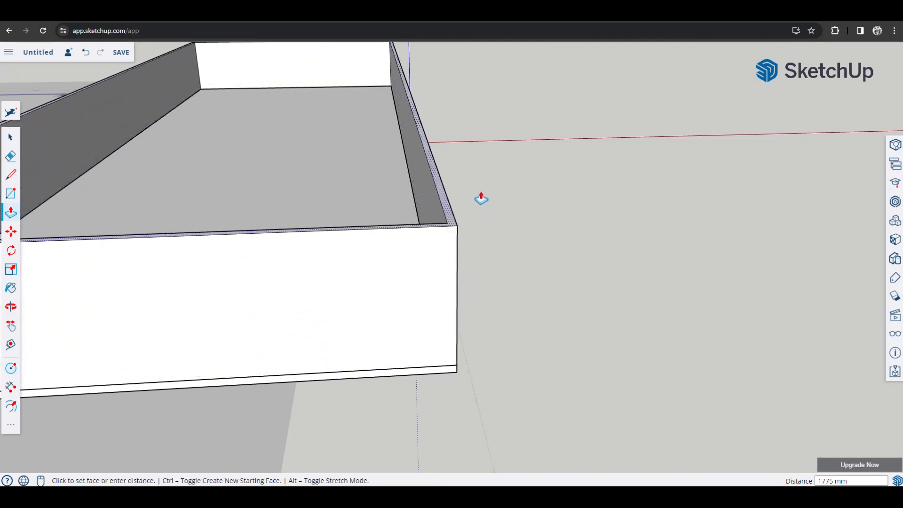
pyautogui.keyDown('shift'); pyautogui.moveTo(482, 177); pyautogui.dragTo(421, 309, button='middle'); pyautogui.keyUp('shift')
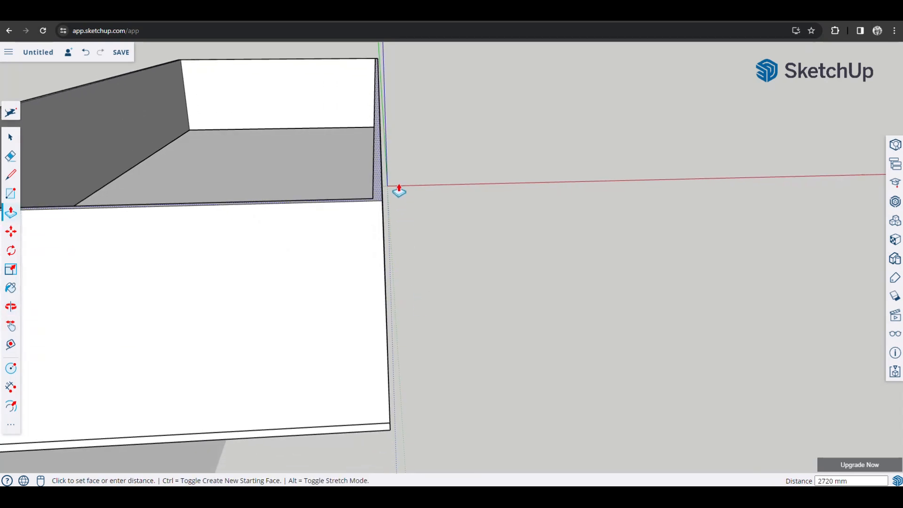
pyautogui.write('35')
pyautogui.press('BackSpace')
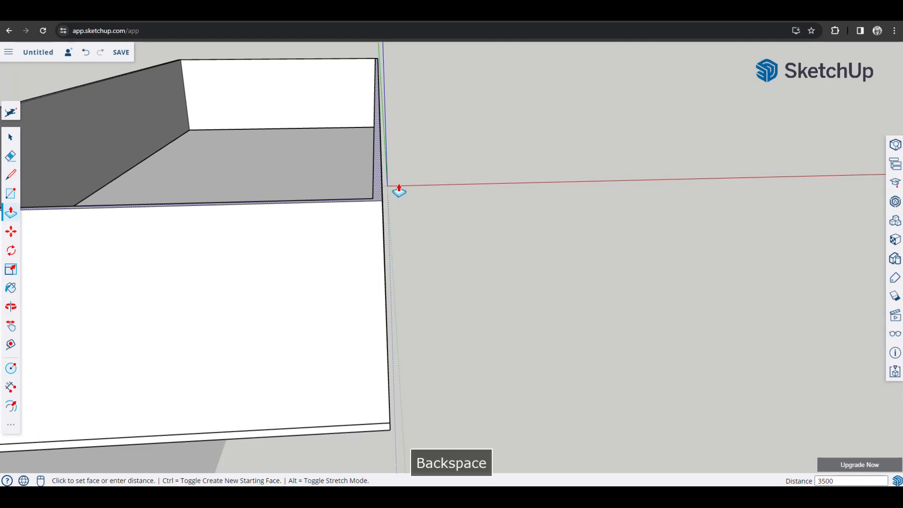
pyautogui.press('Return')
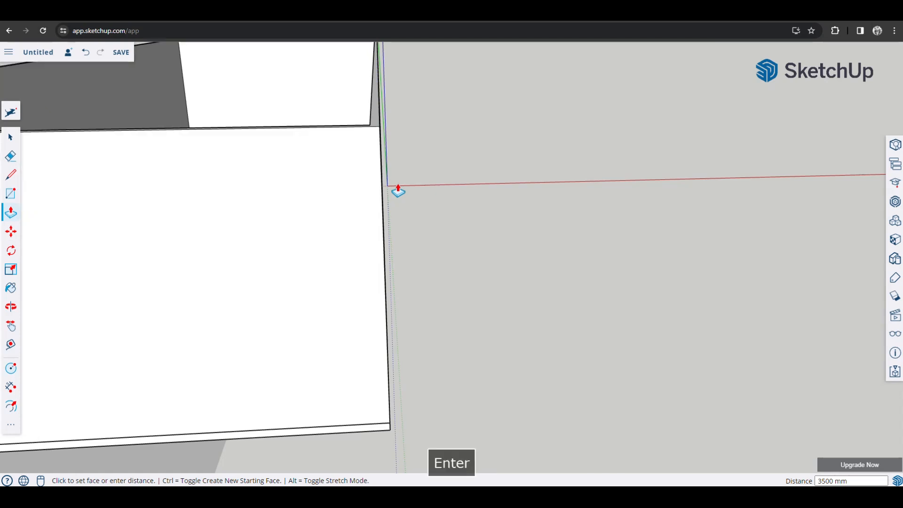
# Select all the connected wall geometry and make it a component with Glue to set to None
pyautogui.scroll(-3, 390, 195)
pyautogui.scroll(-4, 390, 195)
pyautogui.moveTo(250, 145); pyautogui.dragTo(530, 185, button='middle')
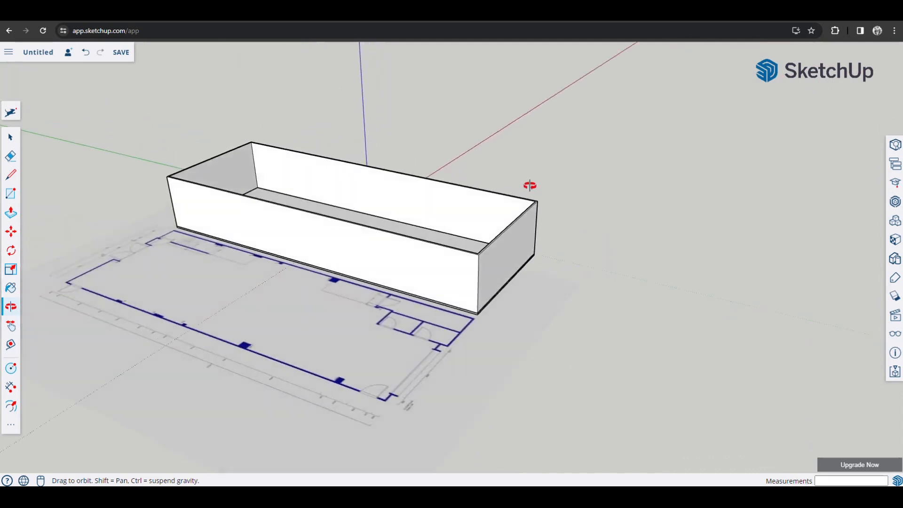
pyautogui.scroll(5, 488, 240)
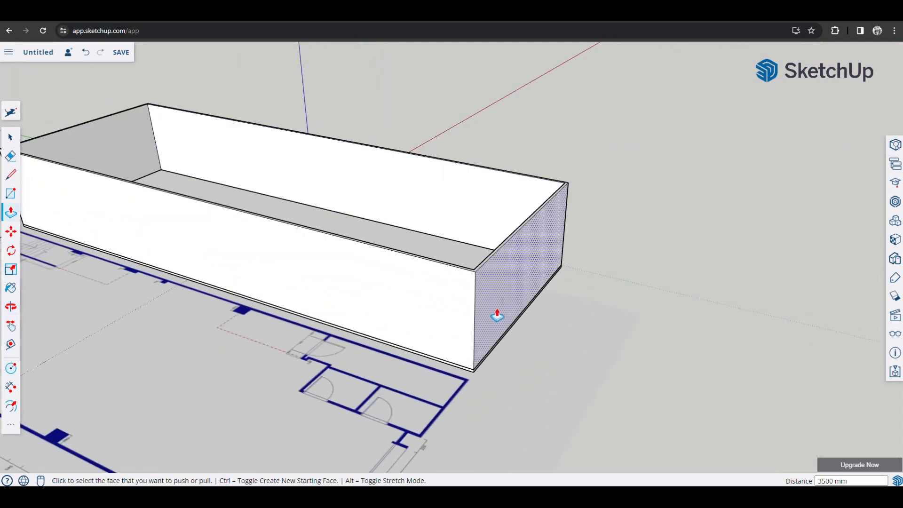
pyautogui.press('space')
pyautogui.moveTo(499, 315); pyautogui.dragTo(365, 315, button='middle')
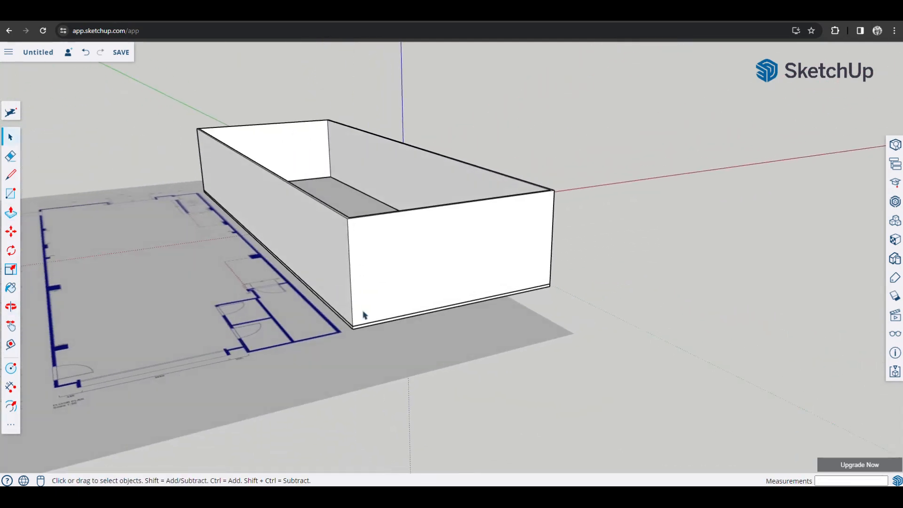
pyautogui.moveTo(394, 217); pyautogui.dragTo(378, 231, button='middle')
pyautogui.moveTo(310, 274); pyautogui.dragTo(287, 336, button='middle')
pyautogui.moveTo(349, 297); pyautogui.dragTo(380, 279, button='middle')
pyautogui.tripleClick(382, 280)
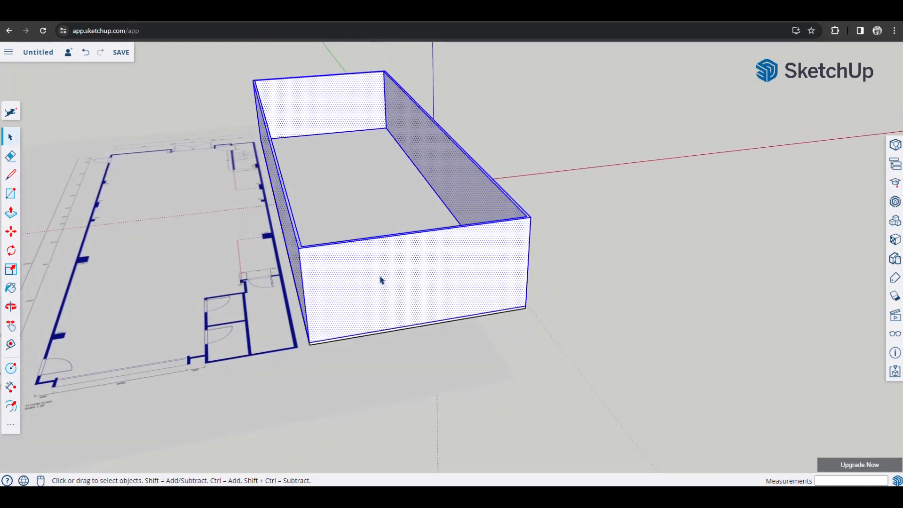
pyautogui.rightClick(487, 263)
pyautogui.click(531, 365)
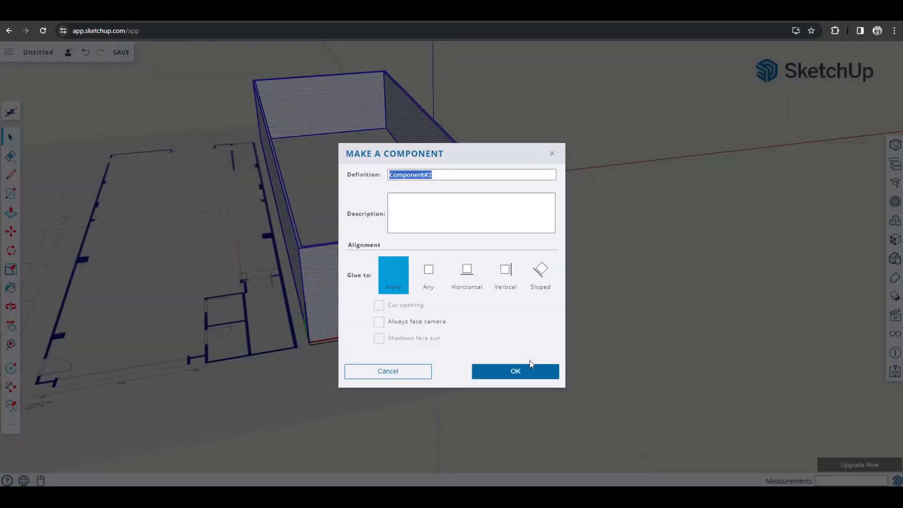
pyautogui.click(521, 375)
# Select the floor slab on its own to check that it is separate from the wall component
pyautogui.moveTo(429, 369); pyautogui.dragTo(495, 322, button='middle')
pyautogui.click(283, 176)
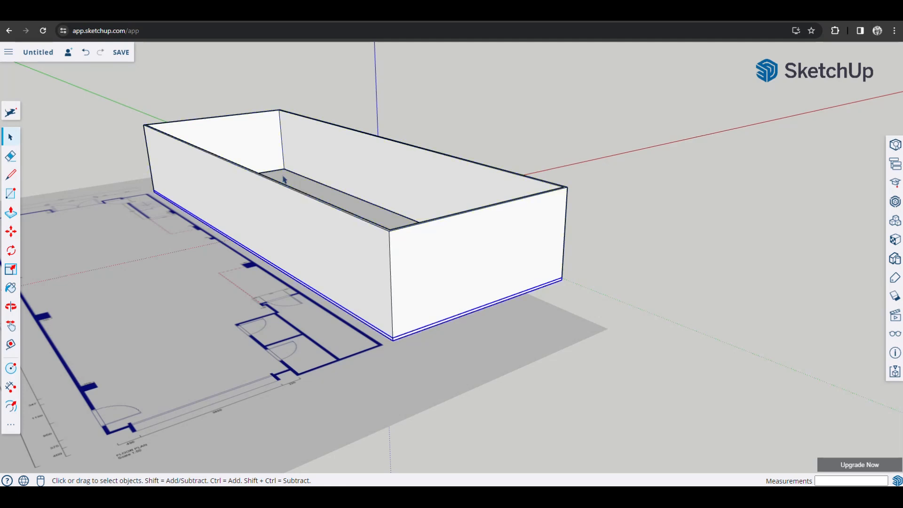
pyautogui.moveTo(393, 244); pyautogui.dragTo(343, 194, button='middle')
pyautogui.scroll(-2, 344, 195)
pyautogui.keyDown('shift'); pyautogui.moveTo(334, 161); pyautogui.dragTo(334, 233, button='middle'); pyautogui.keyUp('shift')
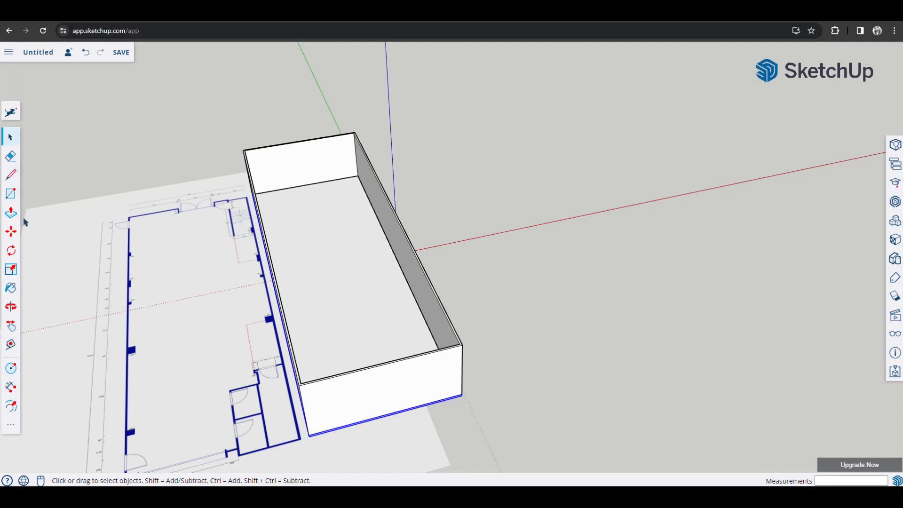
# Draw a rectangle between opposite outer corners of the wall tops to close the room with a flat roof face
pyautogui.click(11, 269)
pyautogui.click(11, 194)
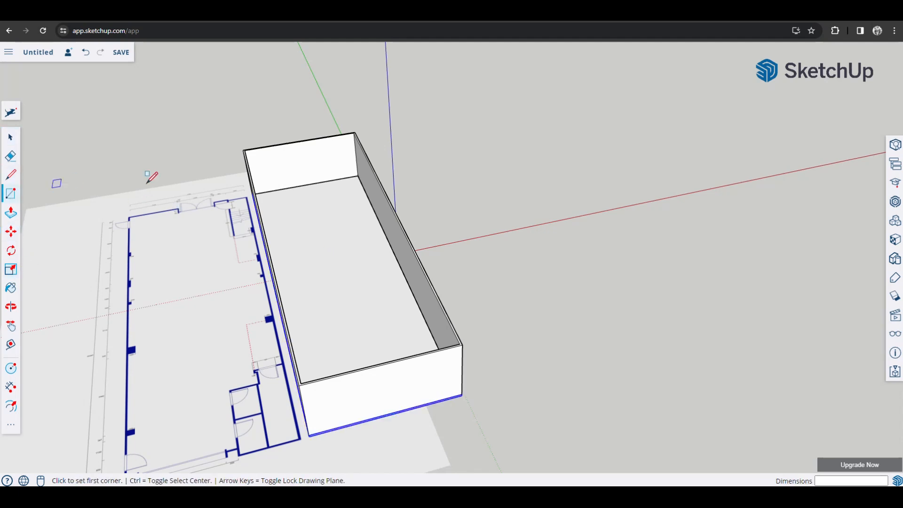
pyautogui.click(243, 150)
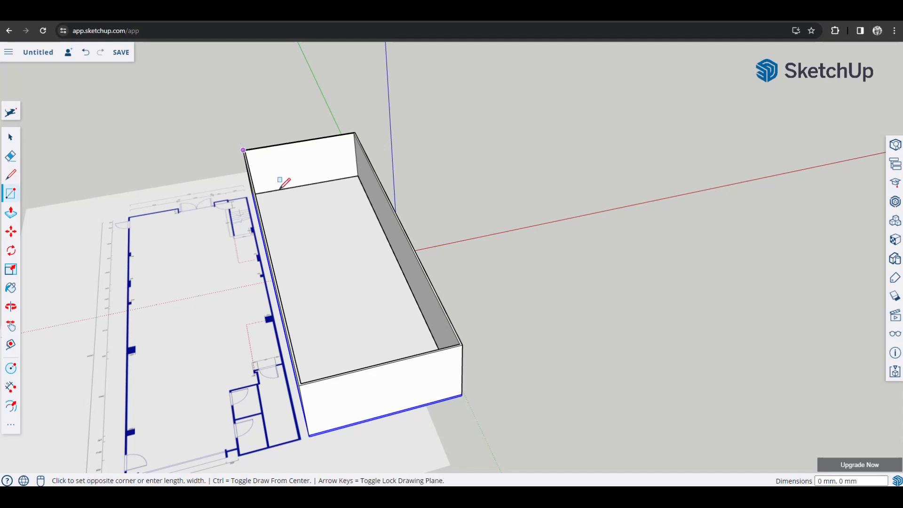
pyautogui.click(460, 345)
pyautogui.moveTo(460, 345); pyautogui.dragTo(379, 225, button='middle')
pyautogui.scroll(2, 379, 226)
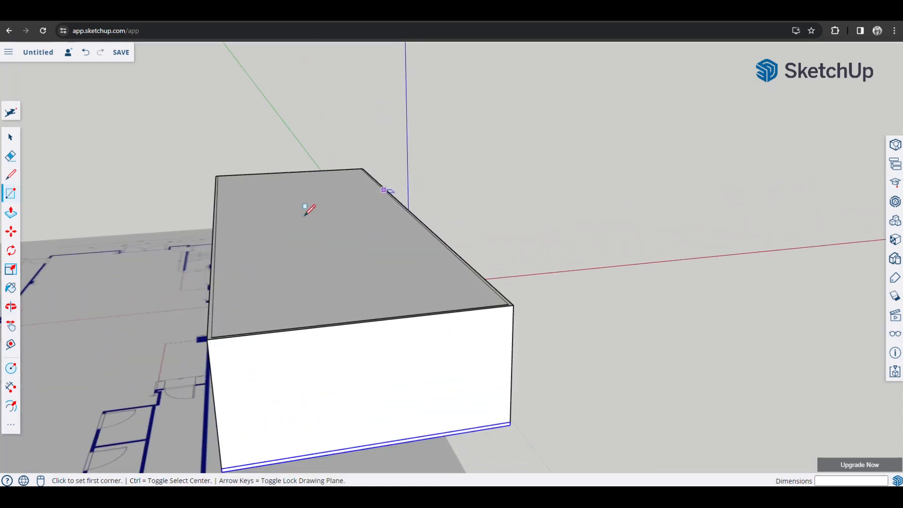
# Push/Pull the roof face up 100 mm to give it the same thickness as the floor slab
pyautogui.press('p')
pyautogui.click(342, 239)
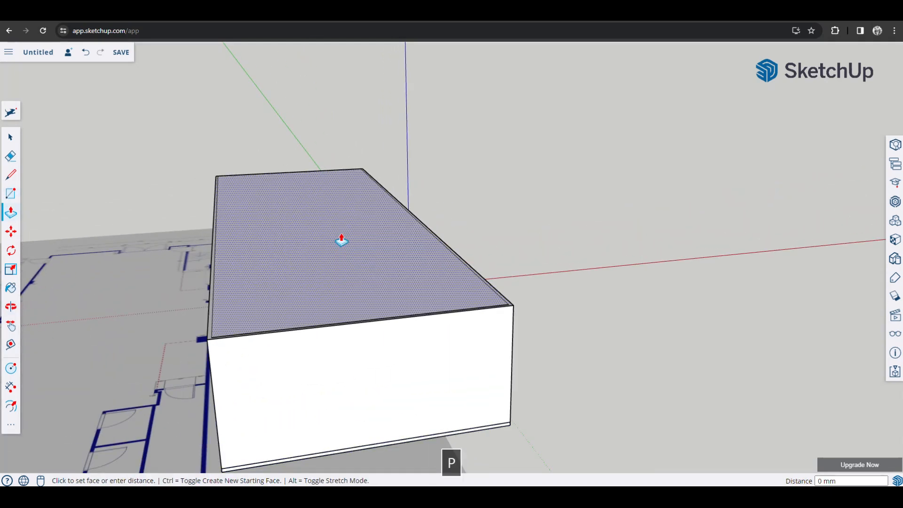
pyautogui.write('1')
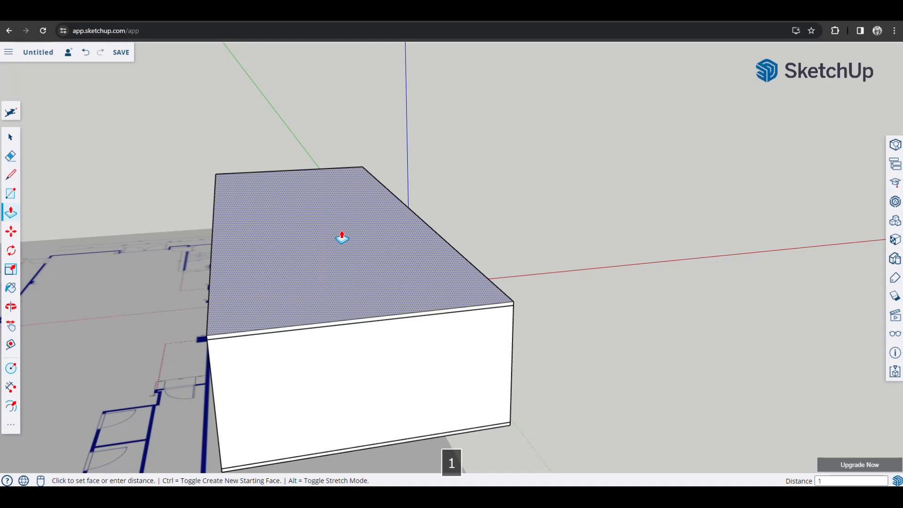
pyautogui.press('Return')
pyautogui.press('v')
# Select all the roof slab's geometry and make it a separate component
pyautogui.press('space')
pyautogui.click(335, 236)
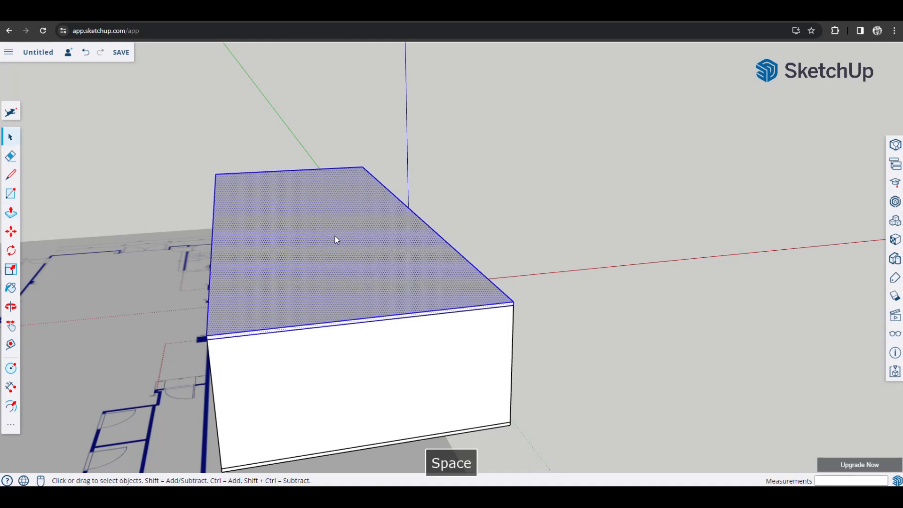
pyautogui.rightClick(308, 251)
pyautogui.click(368, 365)
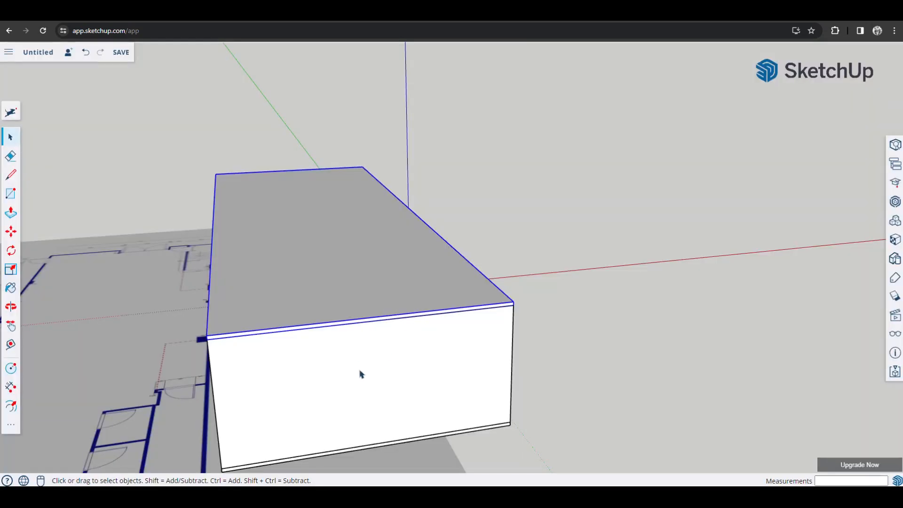
# Select the walls, roof slab and floor slab one at a time to check that they are separate components
pyautogui.moveTo(360, 371); pyautogui.dragTo(421, 252, button='middle')
pyautogui.keyDown('shift'); pyautogui.moveTo(308, 376); pyautogui.dragTo(331, 301, button='middle'); pyautogui.keyUp('shift')
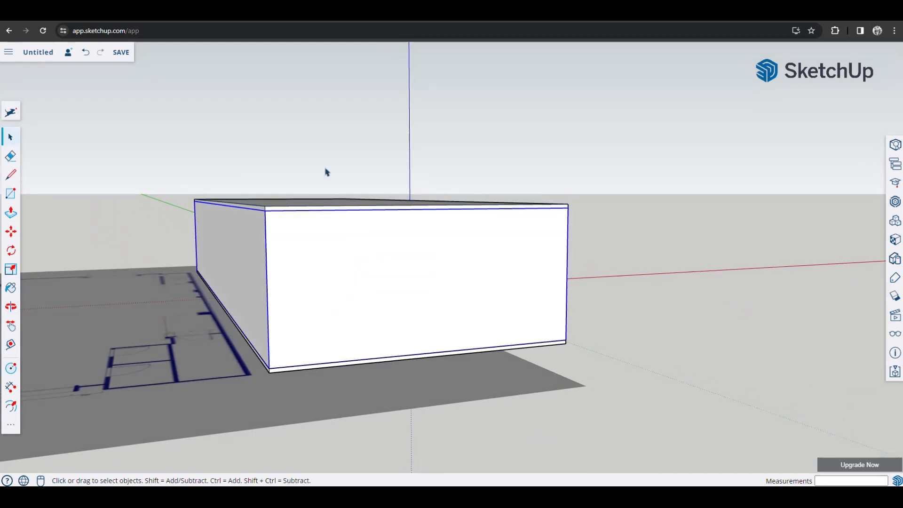
pyautogui.click(312, 208)
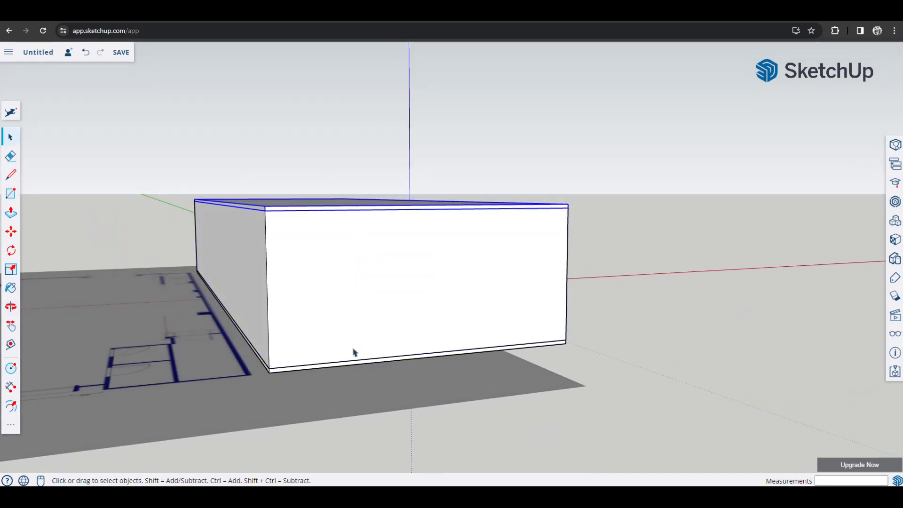
pyautogui.click(364, 365)
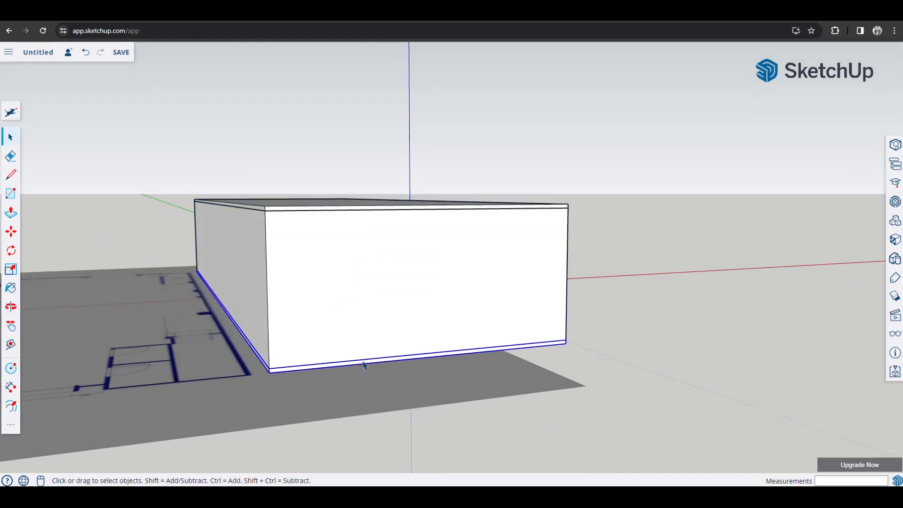
pyautogui.moveTo(658, 300); pyautogui.dragTo(404, 339, button='middle')
pyautogui.moveTo(279, 376); pyautogui.dragTo(468, 334, button='middle')
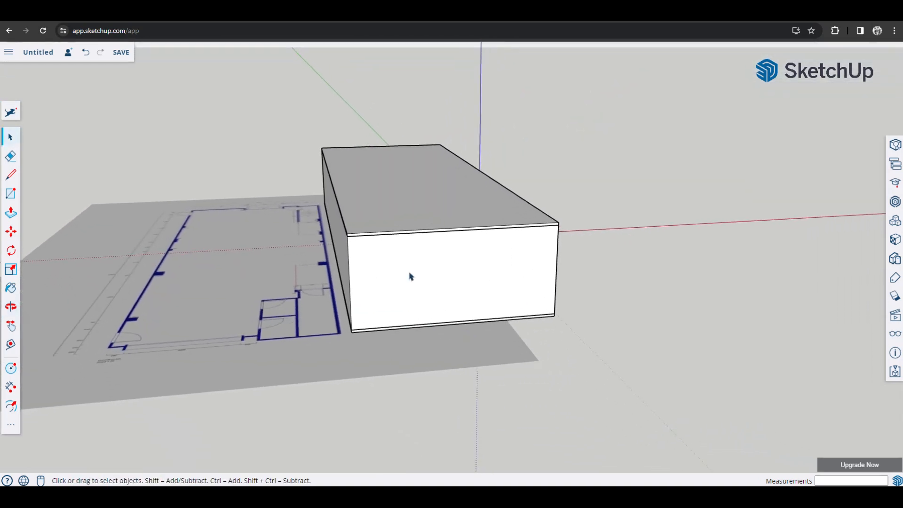
pyautogui.moveTo(411, 276); pyautogui.dragTo(423, 300, button='middle')
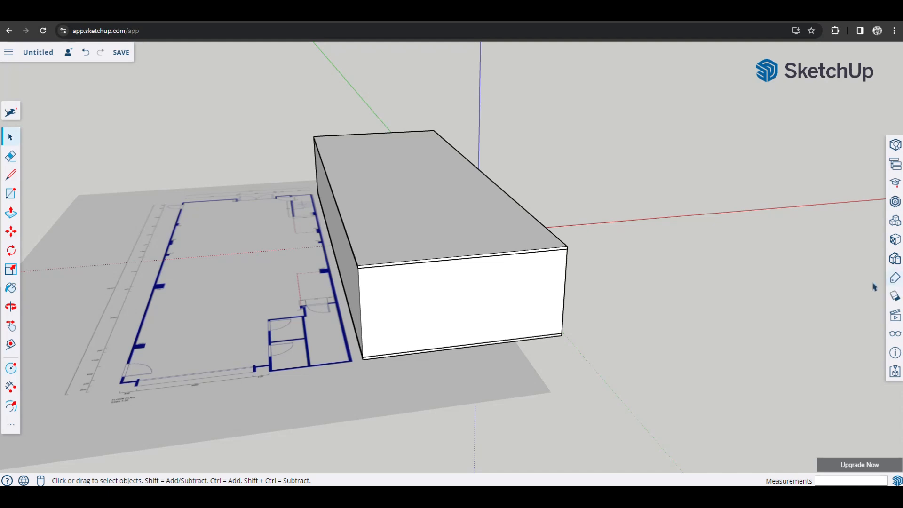
# Create a tag named "floor" and apply it to the floor slab component
pyautogui.click(895, 281)
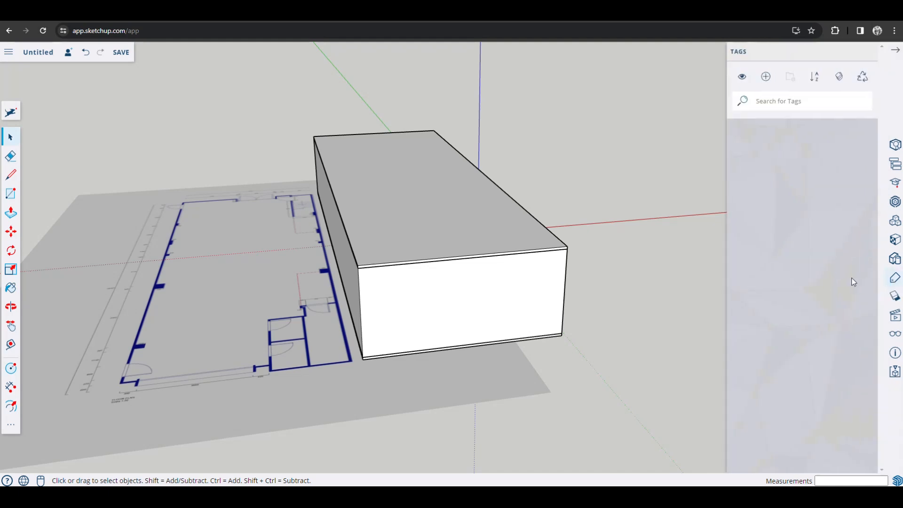
pyautogui.click(767, 78)
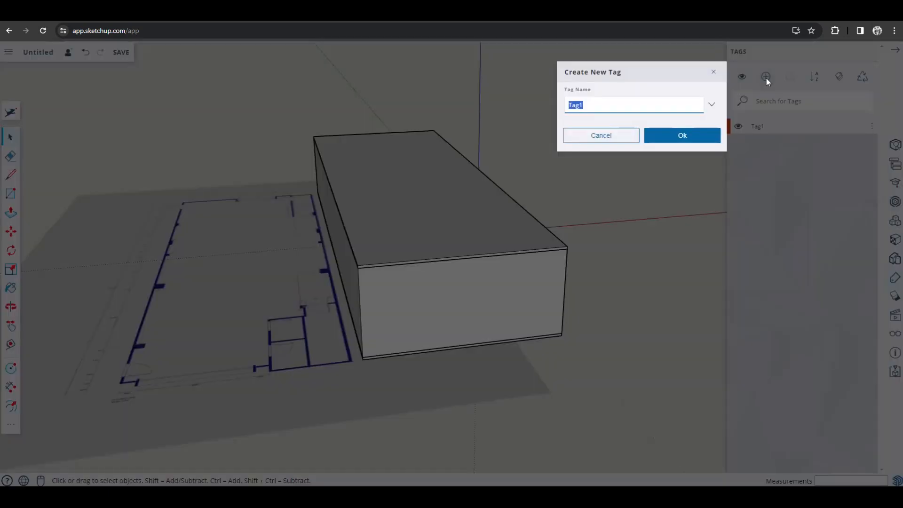
pyautogui.write('floor')
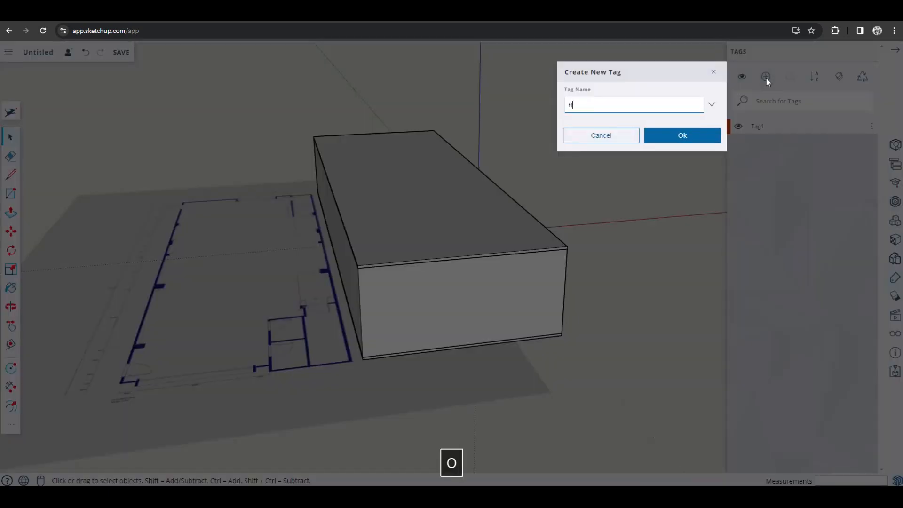
pyautogui.click(704, 136)
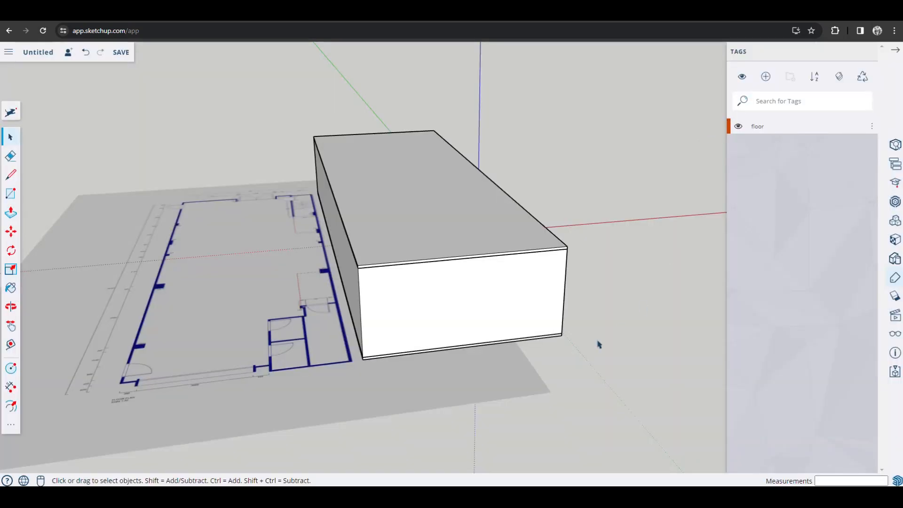
pyautogui.click(752, 129)
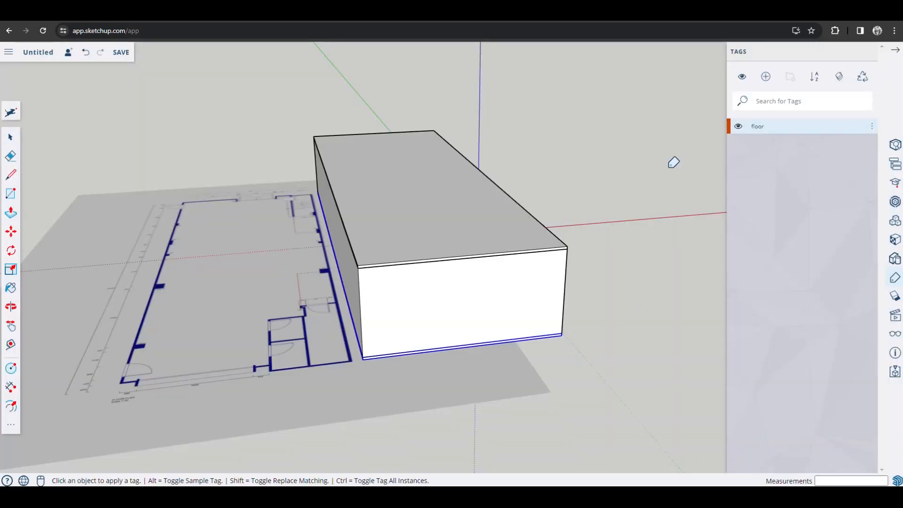
pyautogui.click(557, 332)
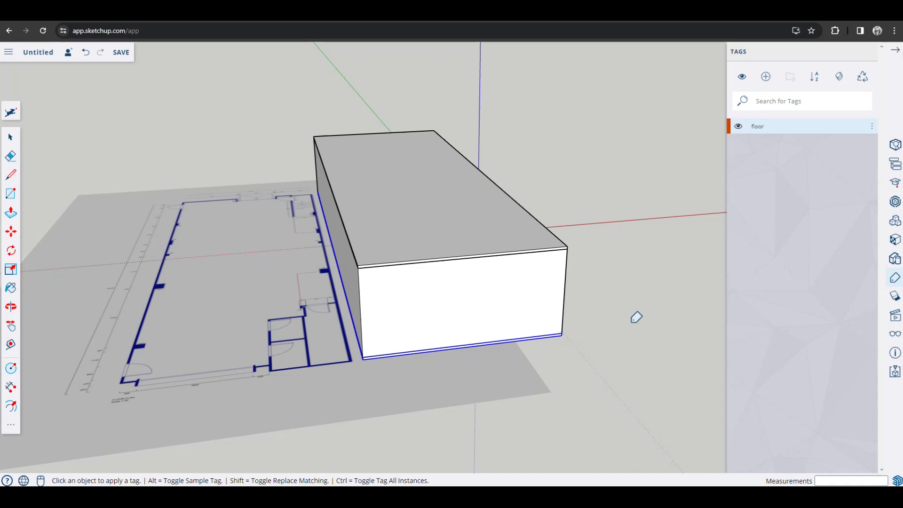
pyautogui.press('space')
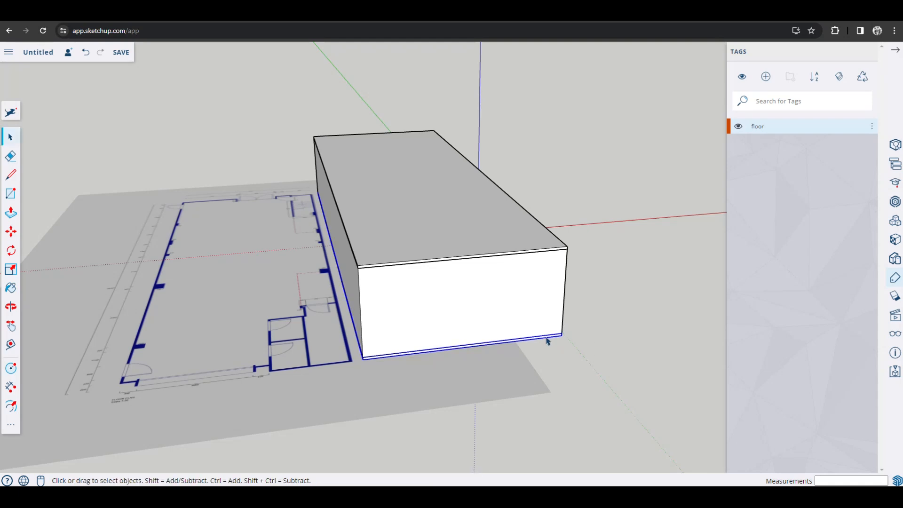
# Show the entity information and check the current tag of the floor slab, the walls and the roof slab
pyautogui.click(691, 275)
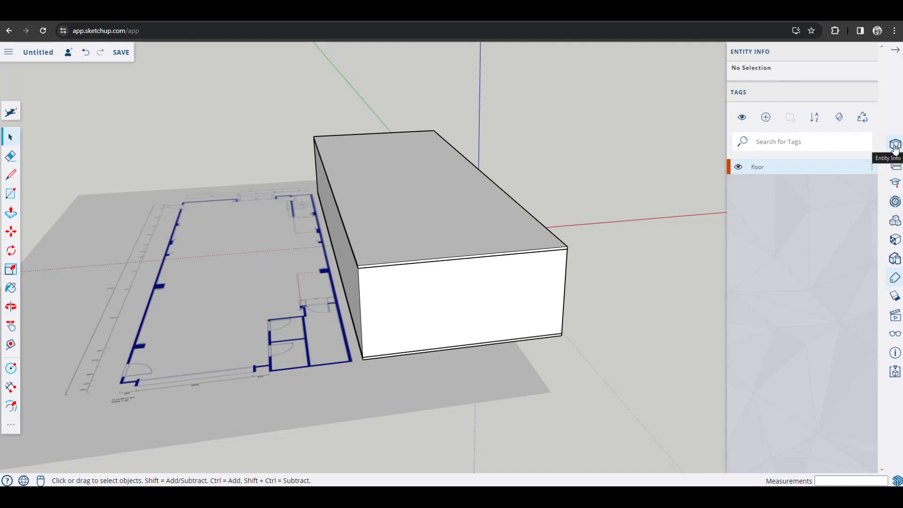
pyautogui.click(559, 339)
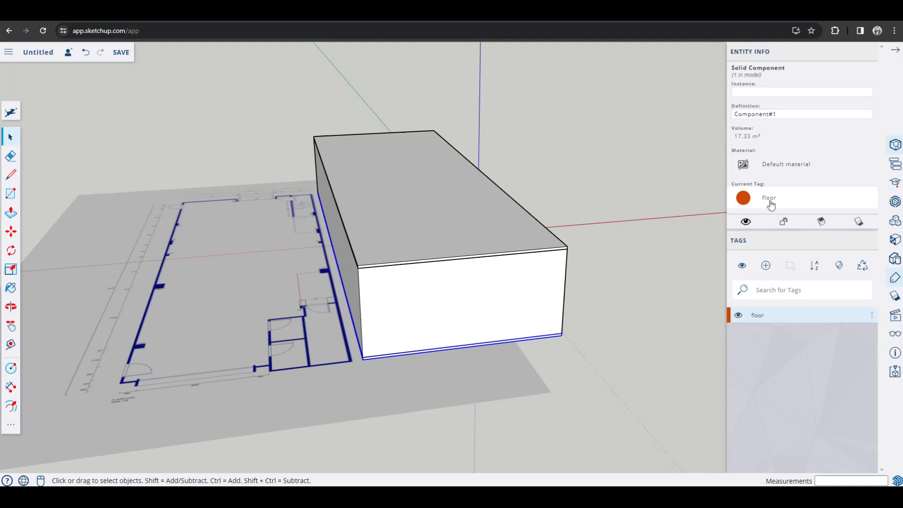
pyautogui.click(522, 293)
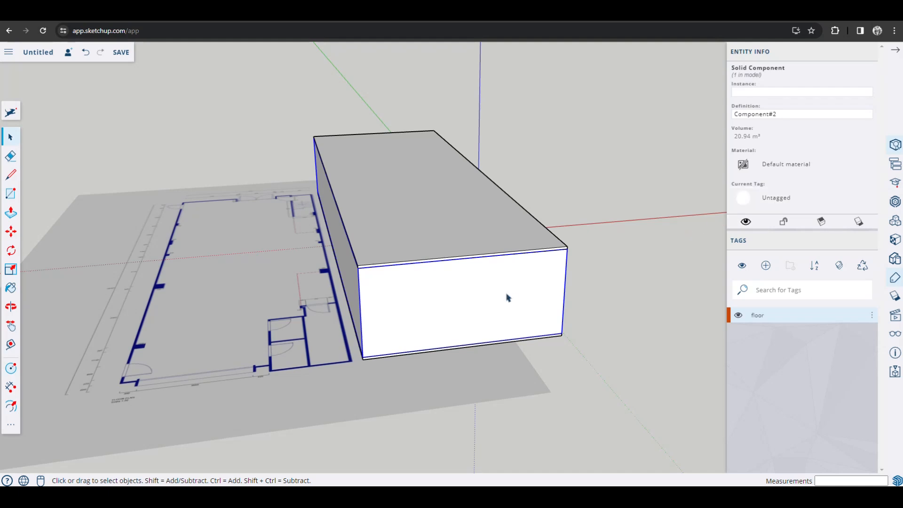
pyautogui.click(506, 215)
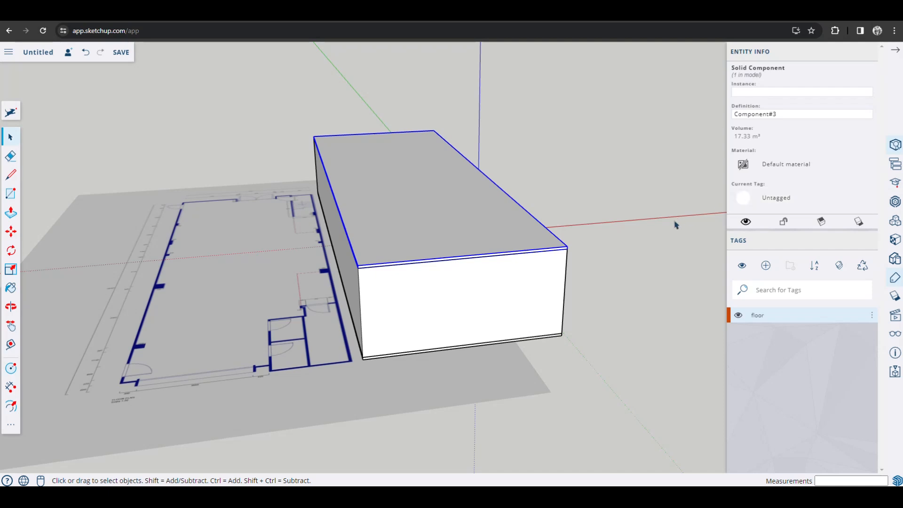
pyautogui.click(629, 303)
pyautogui.click(524, 298)
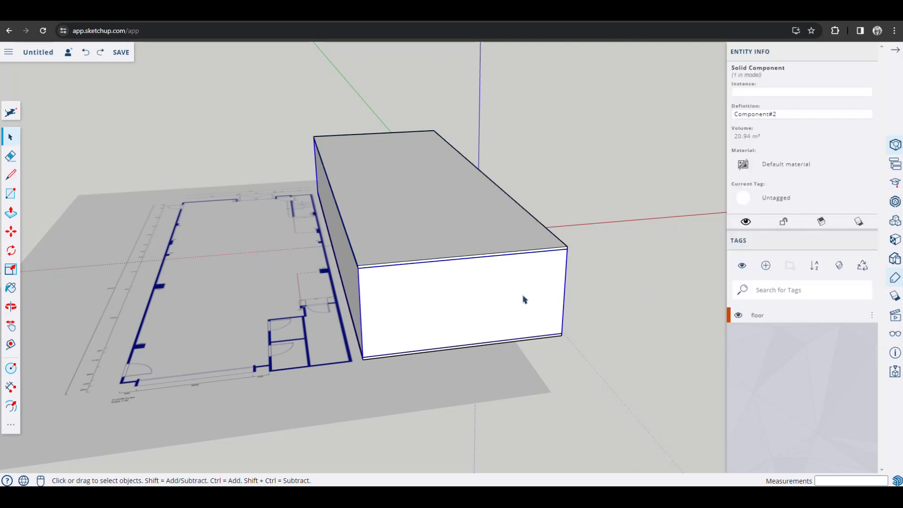
pyautogui.click(631, 267)
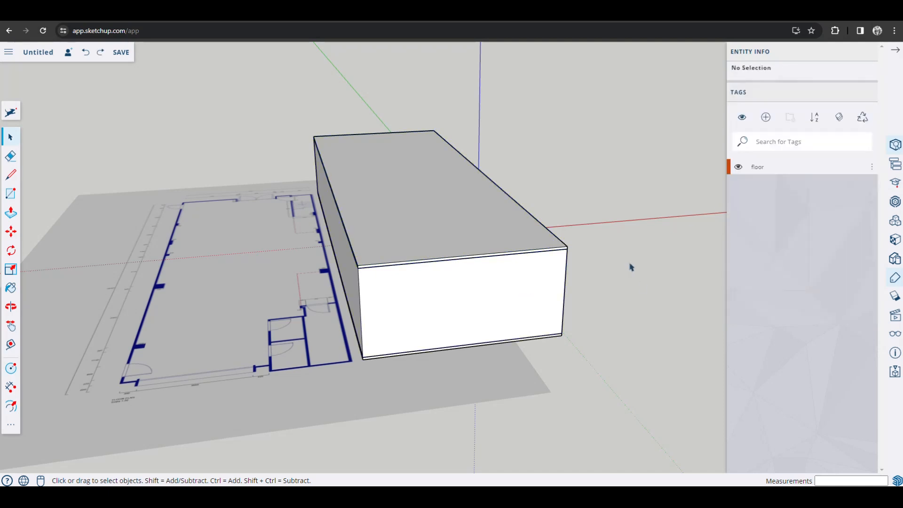
# Create a tag named "wall" and apply it to the perimeter wall component
pyautogui.click(766, 118)
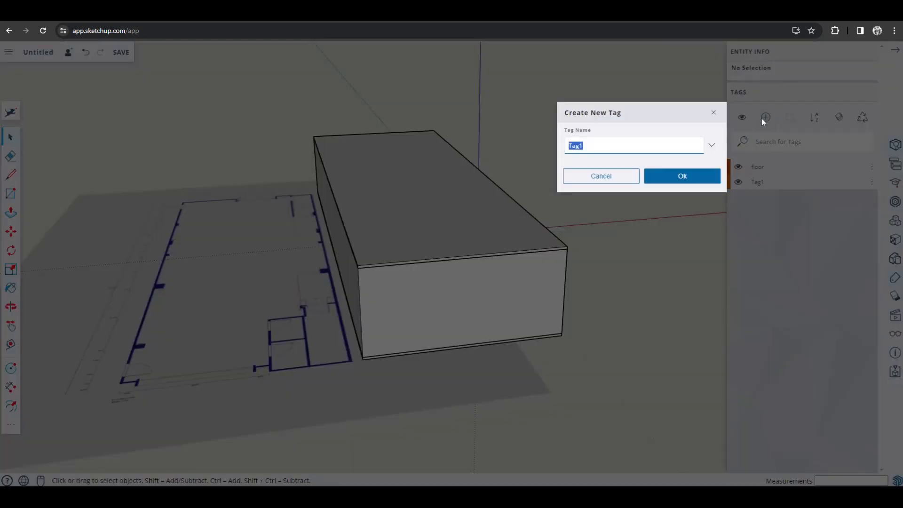
pyautogui.write('wall')
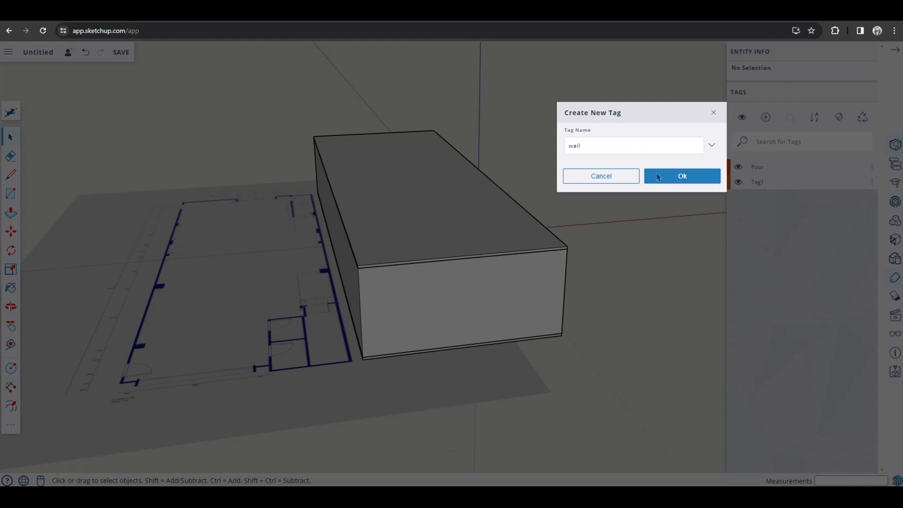
pyautogui.click(658, 177)
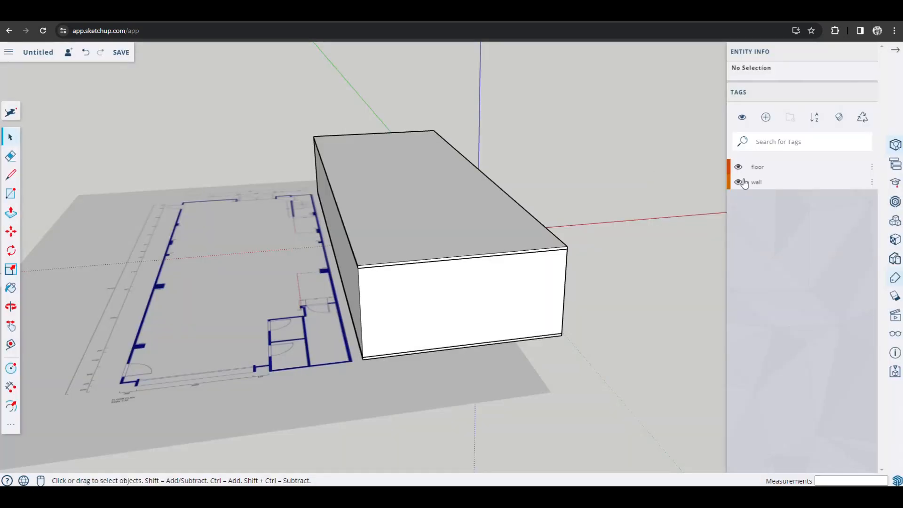
pyautogui.click(778, 181)
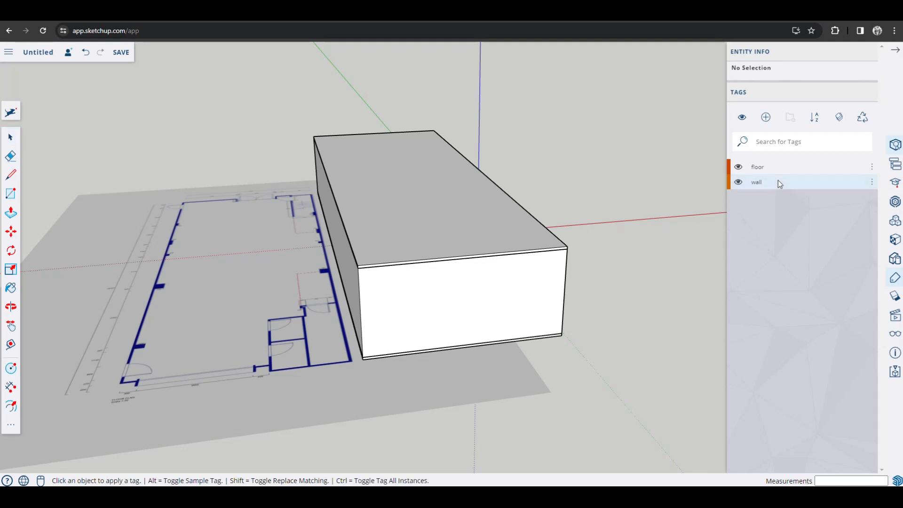
pyautogui.click(531, 281)
pyautogui.press('space')
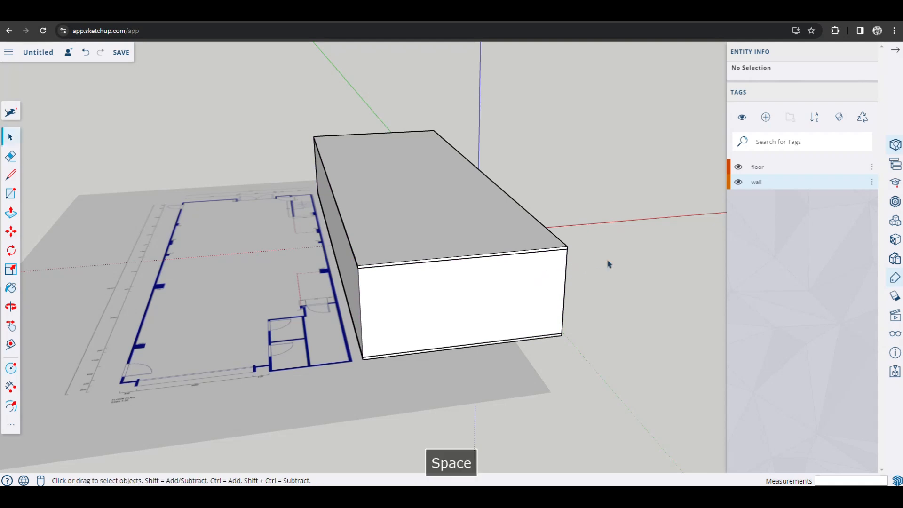
# Select the wall component and the floor slab in turn to check which tag each one carries
pyautogui.click(513, 295)
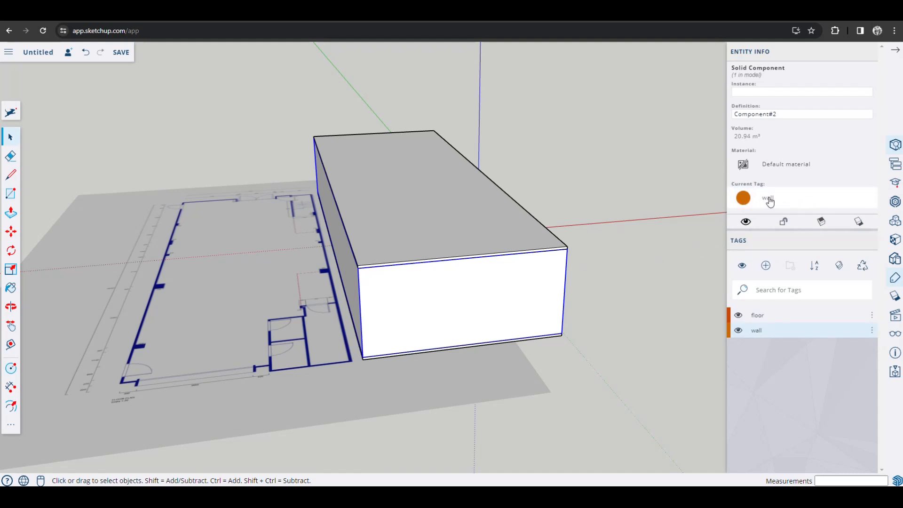
pyautogui.click(519, 289)
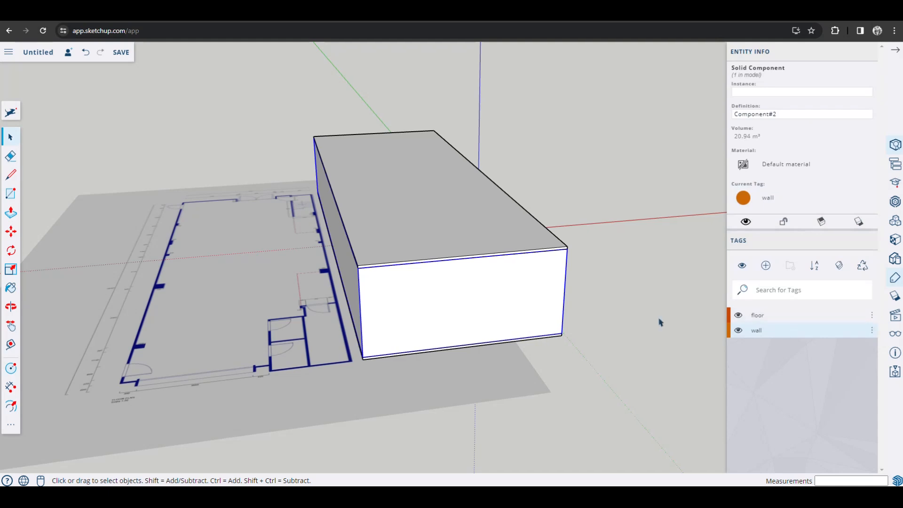
pyautogui.click(496, 347)
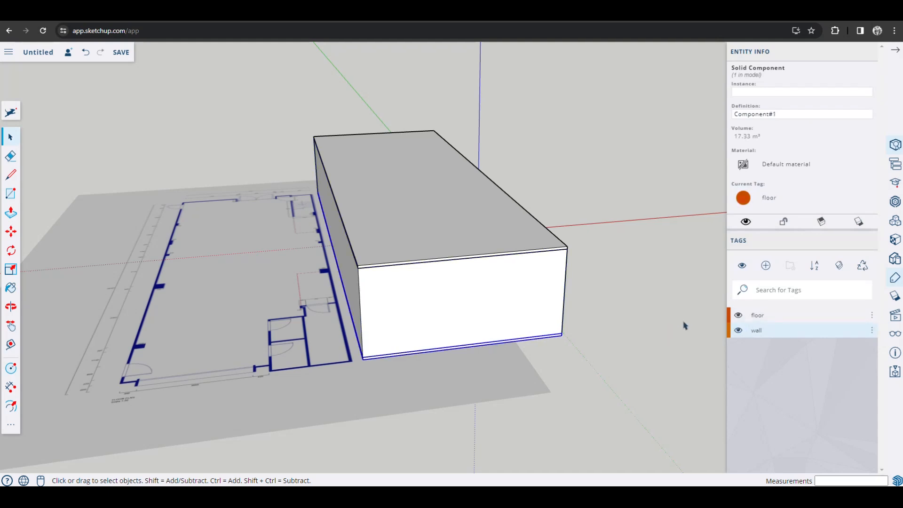
pyautogui.click(636, 312)
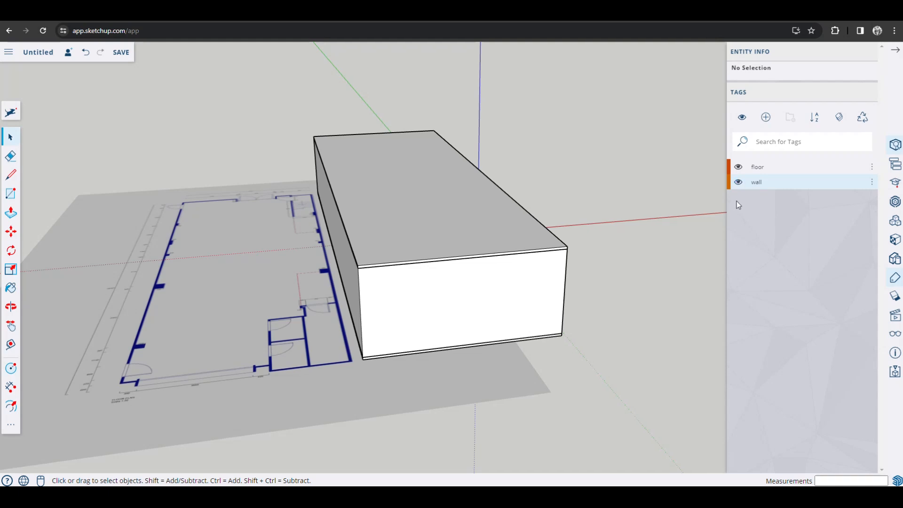
pyautogui.moveTo(585, 326); pyautogui.dragTo(567, 303, button='middle')
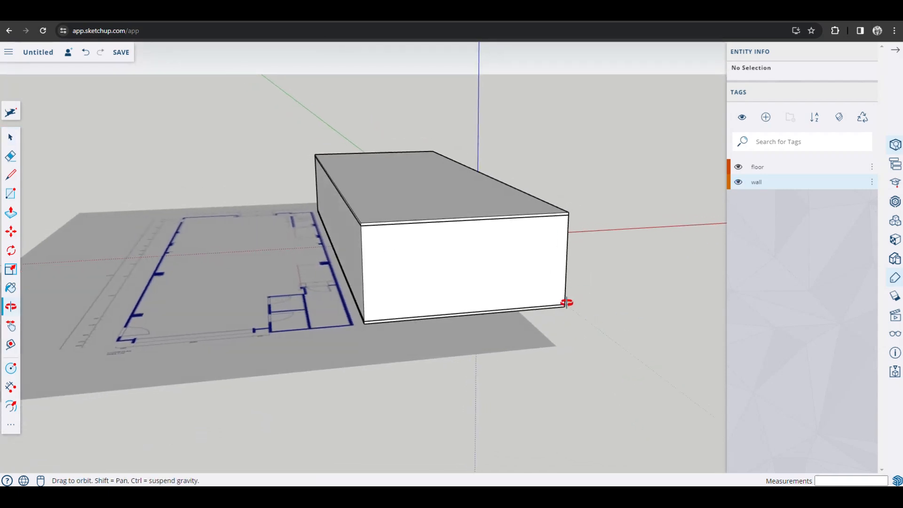
# Hide the wall tag and show it again to check that it controls the perimeter walls
pyautogui.scroll(3, 473, 280)
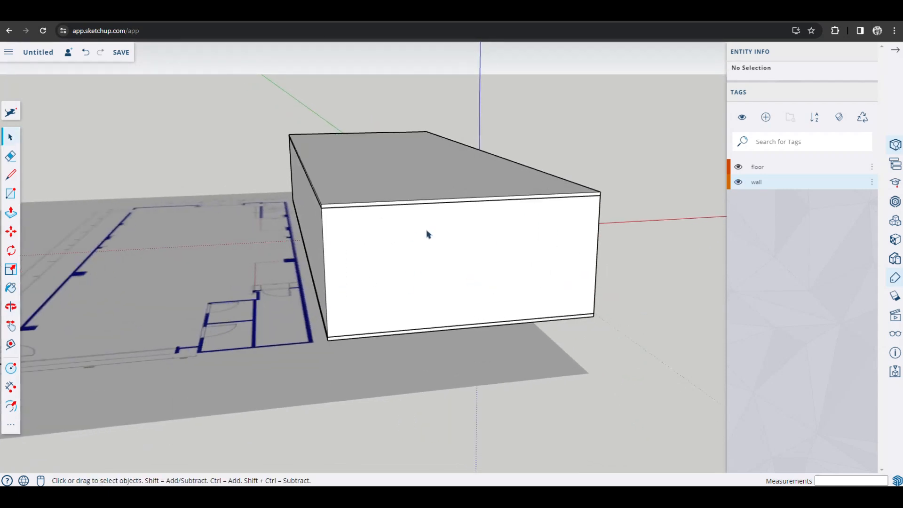
pyautogui.click(738, 183)
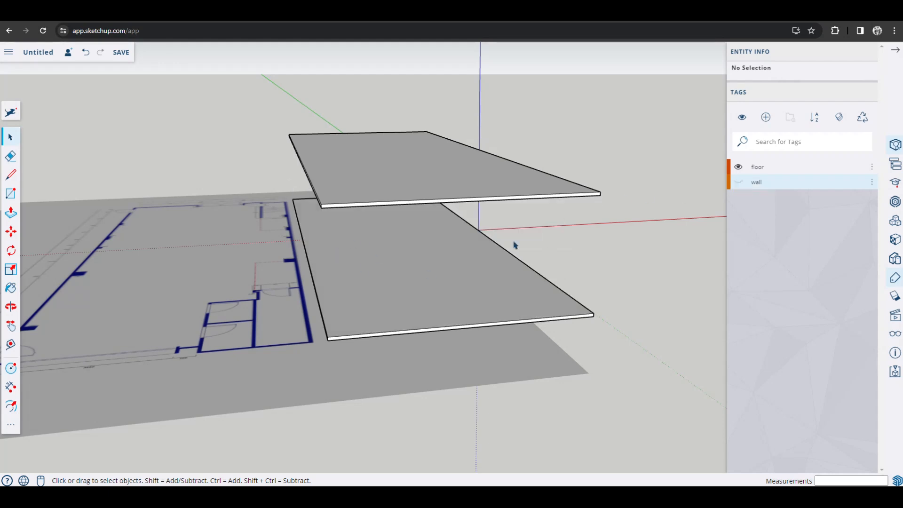
pyautogui.click(738, 182)
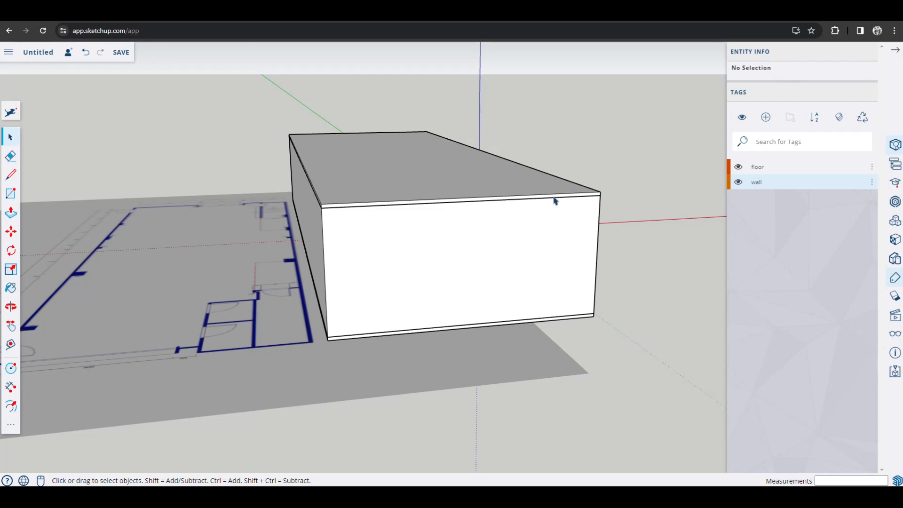
# Create a tag named "ceiling" and apply it to the roof slab component
pyautogui.moveTo(627, 207); pyautogui.dragTo(601, 292, button='middle')
pyautogui.click(403, 242)
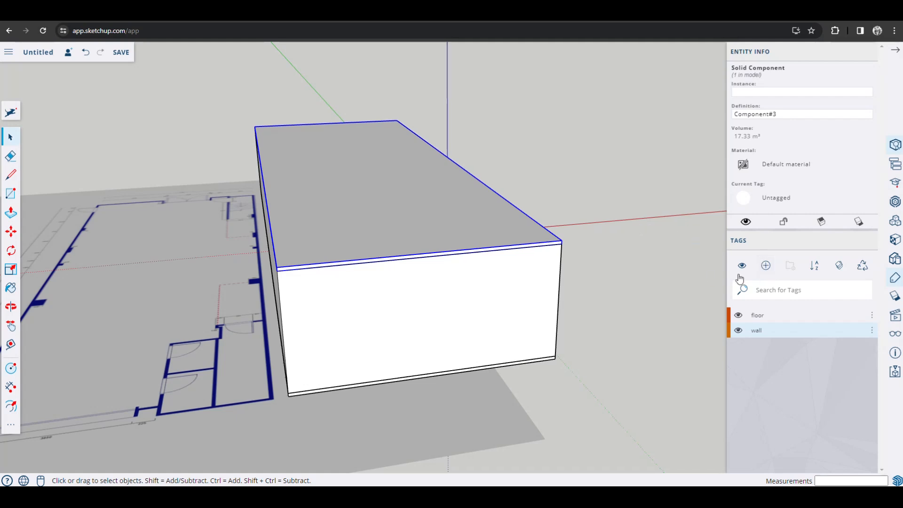
pyautogui.click(766, 265)
pyautogui.write('ceiling')
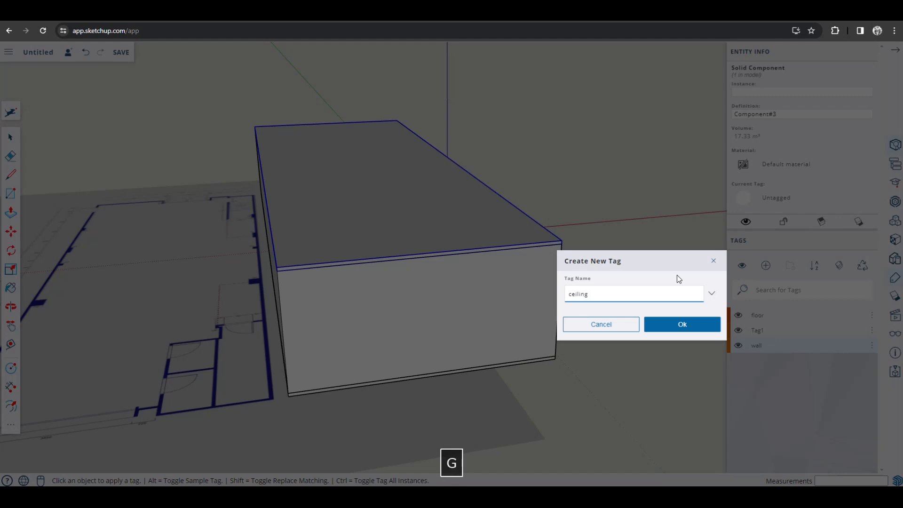
pyautogui.click(661, 328)
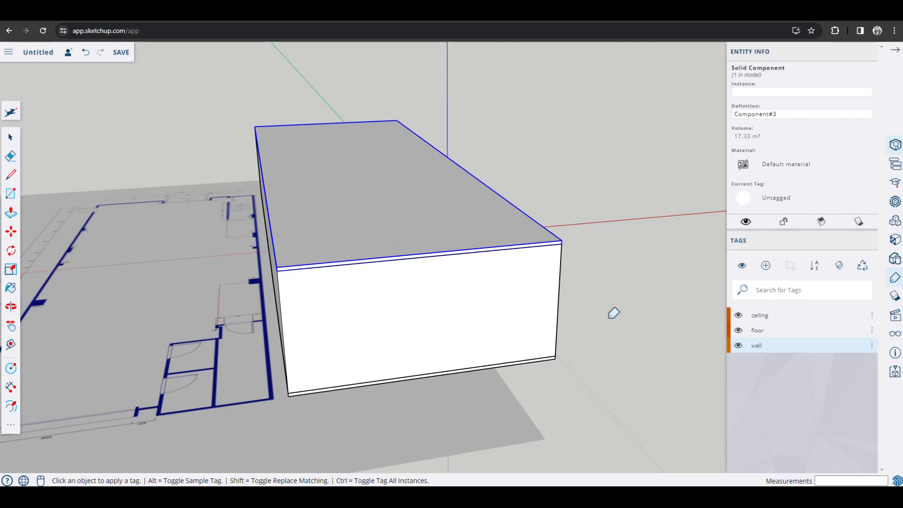
pyautogui.click(801, 318)
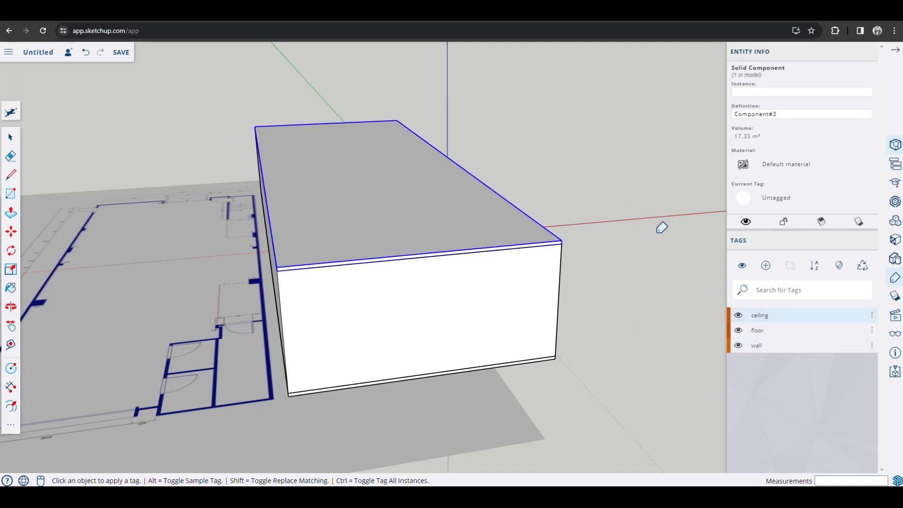
pyautogui.press('space')
pyautogui.click(521, 225)
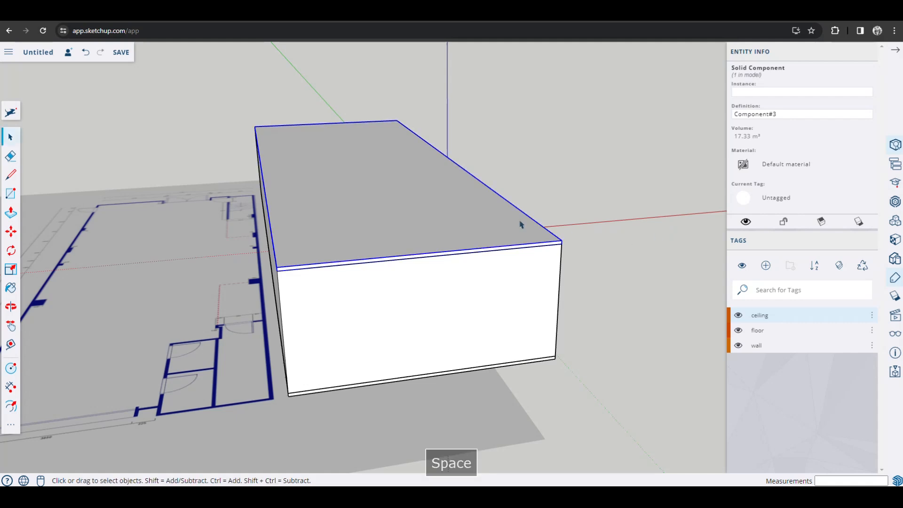
pyautogui.click(669, 299)
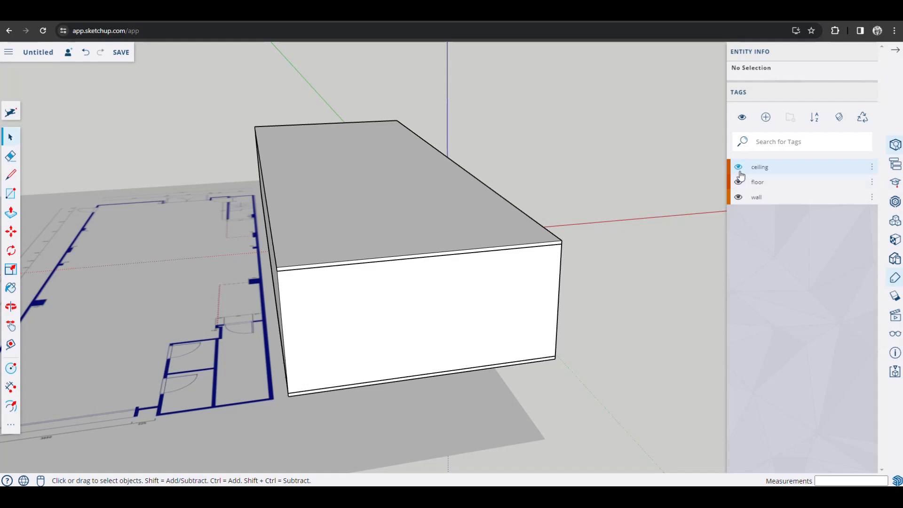
# Test the ceiling tag's visibility and leave the roof slab hidden to expose the interior
pyautogui.click(738, 167)
pyautogui.moveTo(363, 179); pyautogui.dragTo(470, 226, button='middle')
pyautogui.keyDown('shift'); pyautogui.moveTo(569, 176); pyautogui.dragTo(521, 205, button='middle'); pyautogui.keyUp('shift')
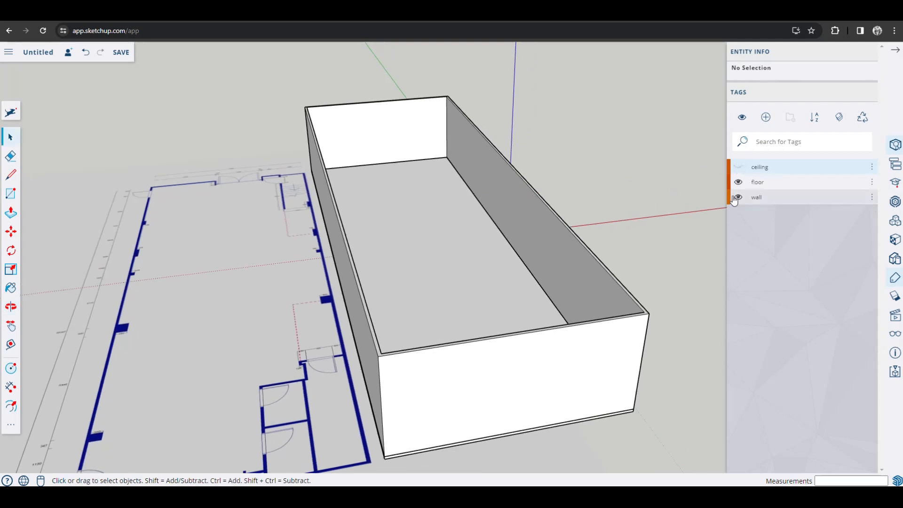
pyautogui.click(739, 168)
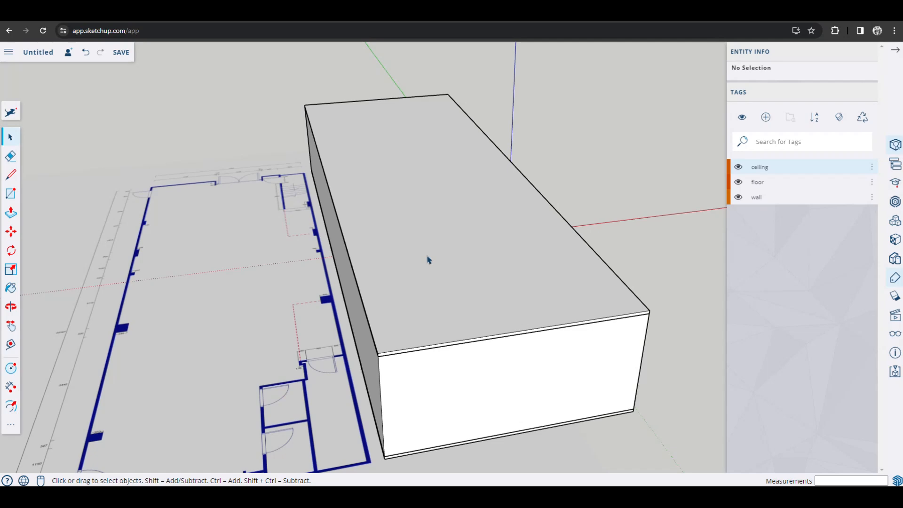
pyautogui.click(739, 167)
# Explode the perimeter wall component into loose faces and edges
pyautogui.moveTo(430, 298); pyautogui.dragTo(470, 277, button='middle')
pyautogui.moveTo(357, 222); pyautogui.dragTo(345, 279, button='middle')
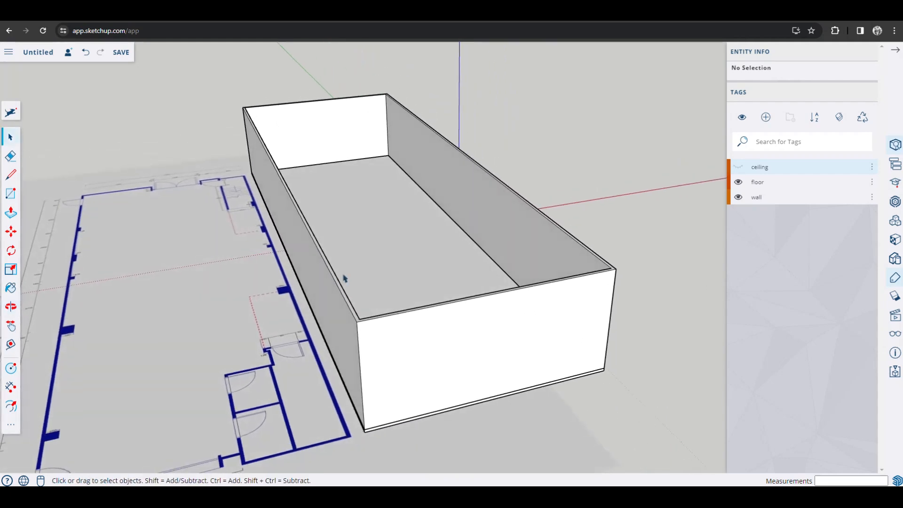
pyautogui.moveTo(192, 240); pyautogui.dragTo(488, 282, button='middle')
pyautogui.moveTo(157, 291); pyautogui.dragTo(455, 339, button='middle')
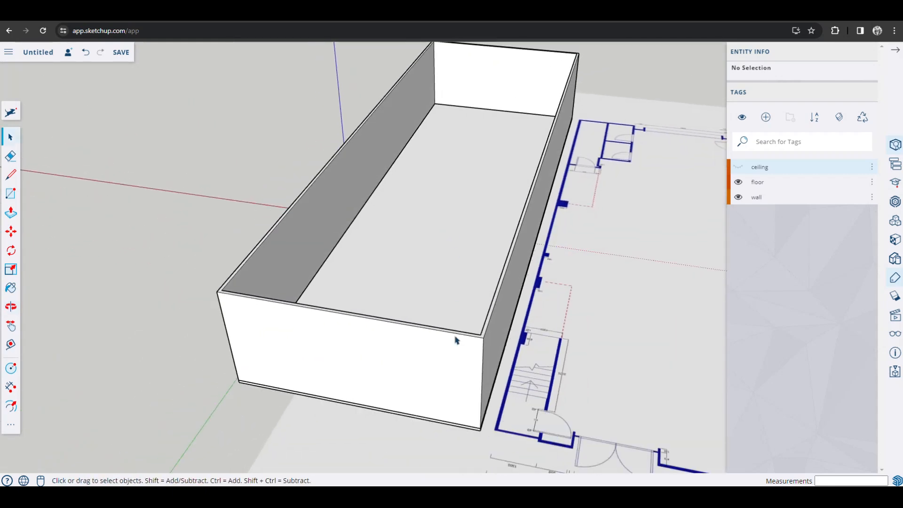
pyautogui.click(451, 386)
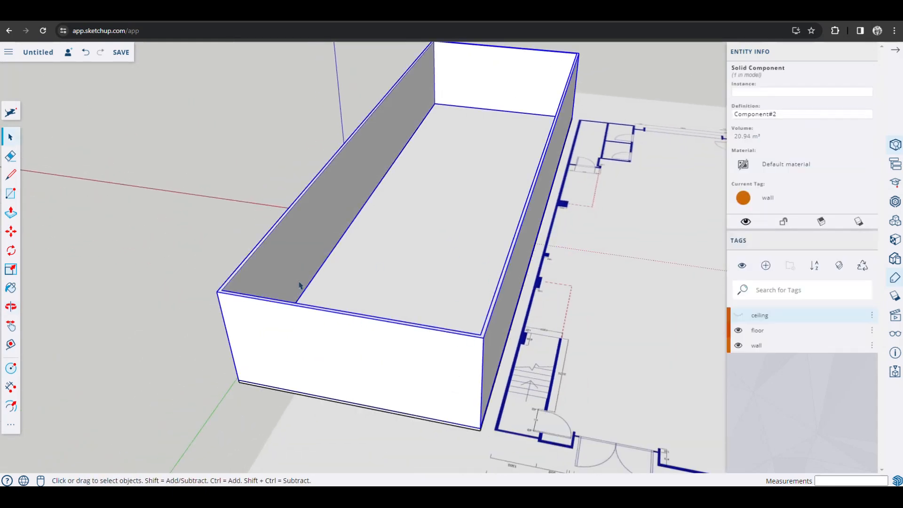
pyautogui.moveTo(337, 257); pyautogui.dragTo(348, 278, button='middle')
pyautogui.keyDown('shift'); pyautogui.moveTo(380, 331); pyautogui.dragTo(364, 313, button='middle'); pyautogui.keyUp('shift')
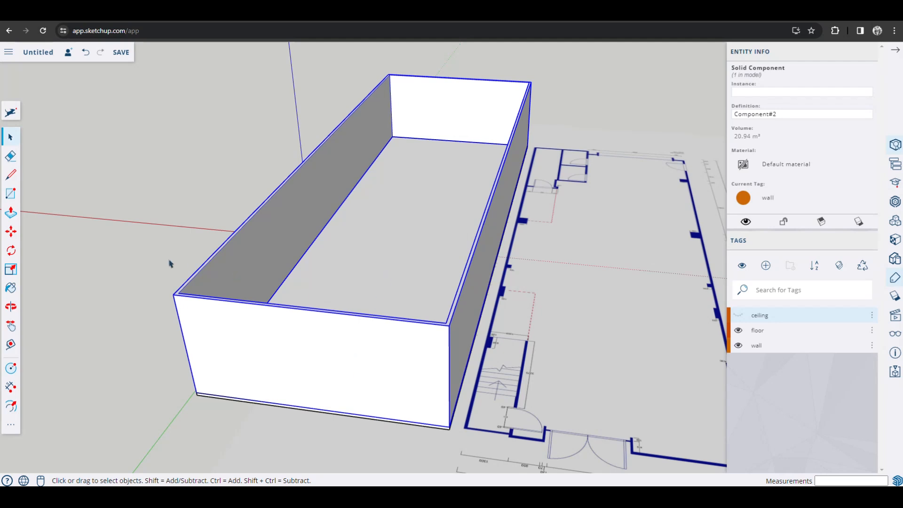
pyautogui.moveTo(246, 375); pyautogui.dragTo(242, 336, button='middle')
pyautogui.rightClick(328, 285)
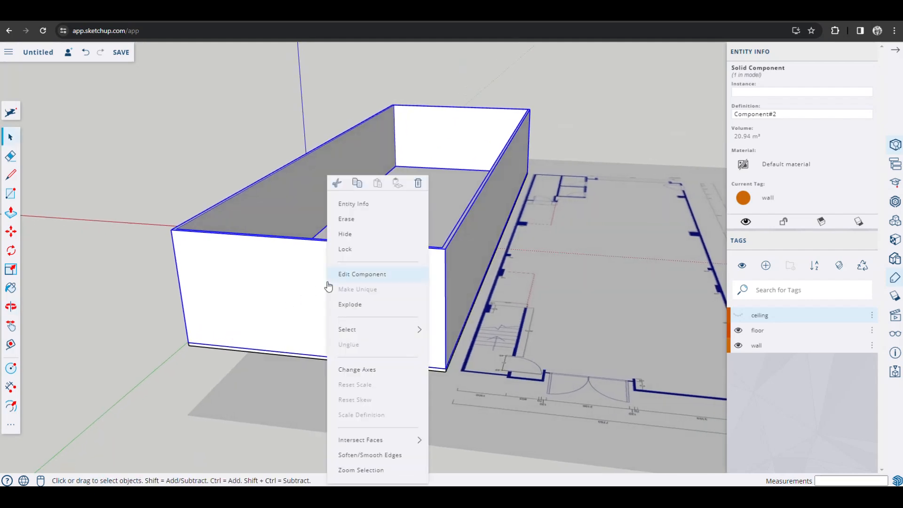
pyautogui.click(341, 306)
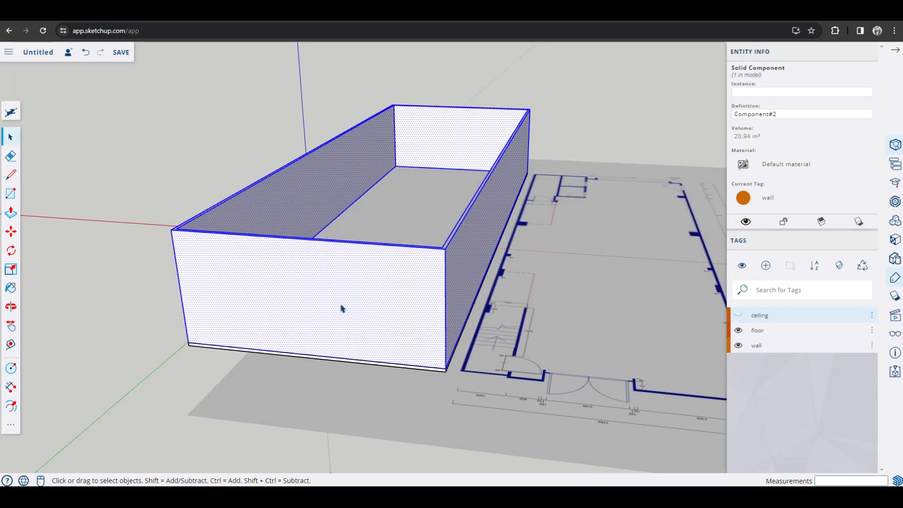
# Select individual wall faces to check their tag, and toggle the wall tag off and on to test its visibility
pyautogui.moveTo(383, 219); pyautogui.dragTo(366, 275, button='middle')
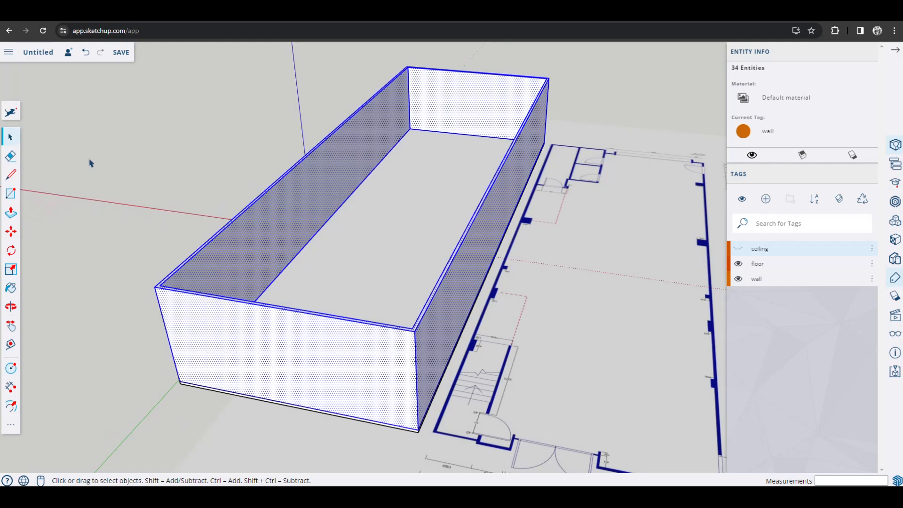
pyautogui.scroll(-3, 233, 263)
pyautogui.moveTo(157, 307); pyautogui.dragTo(420, 176, button='middle')
pyautogui.scroll(5, 431, 304)
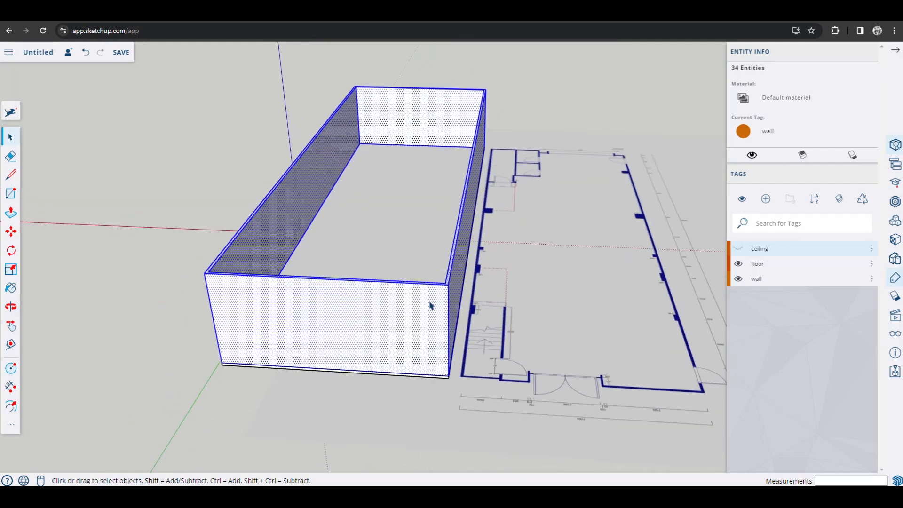
pyautogui.click(121, 153)
pyautogui.click(225, 343)
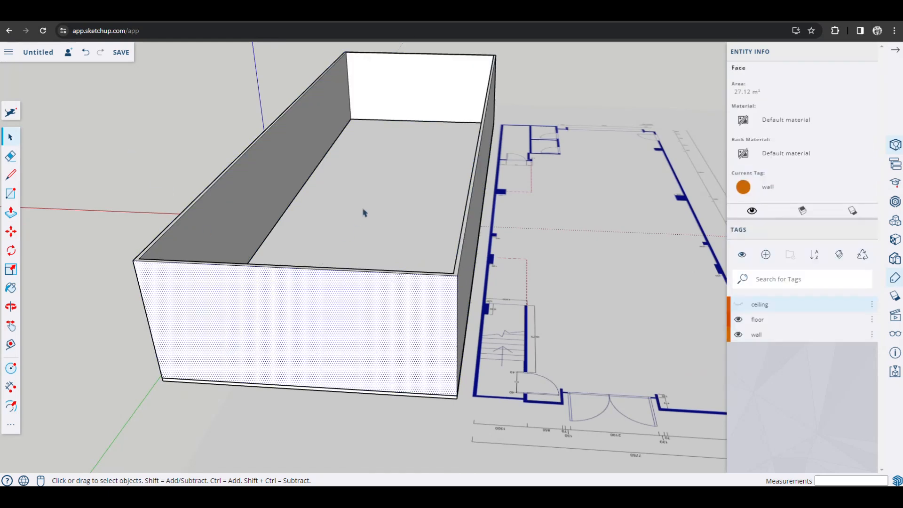
pyautogui.click(191, 170)
pyautogui.click(257, 191)
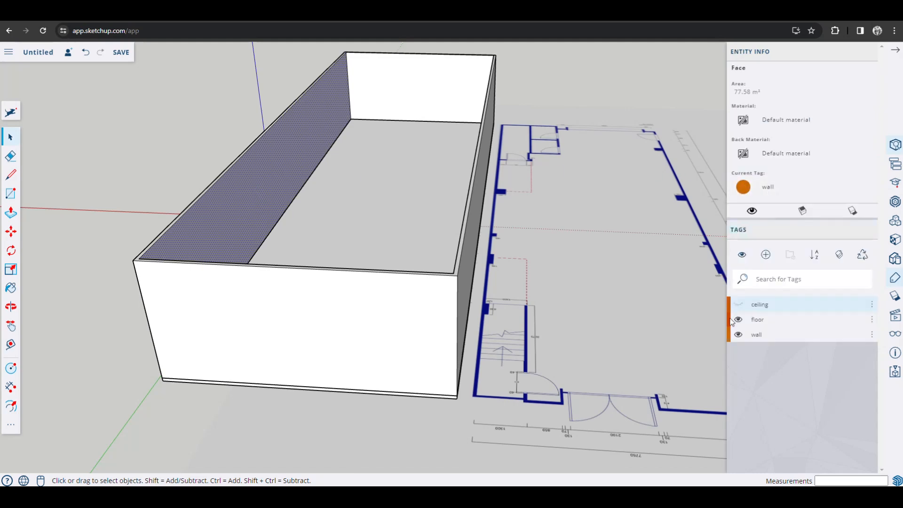
pyautogui.click(739, 335)
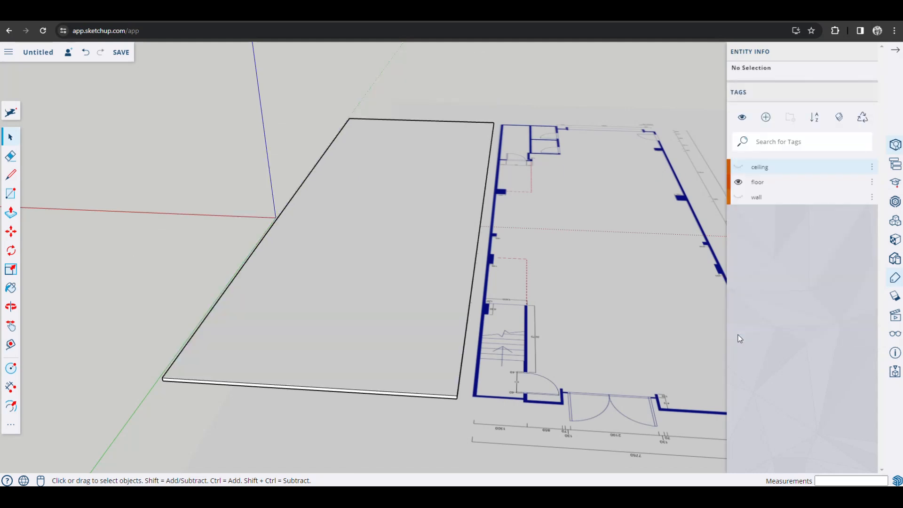
pyautogui.click(738, 197)
pyautogui.moveTo(383, 246); pyautogui.dragTo(414, 263, button='middle')
pyautogui.scroll(5, 344, 285)
pyautogui.scroll(-5, 344, 284)
pyautogui.scroll(-2, 398, 244)
pyautogui.scroll(-3, 391, 245)
pyautogui.scroll(2, 410, 270)
pyautogui.scroll(4, 410, 273)
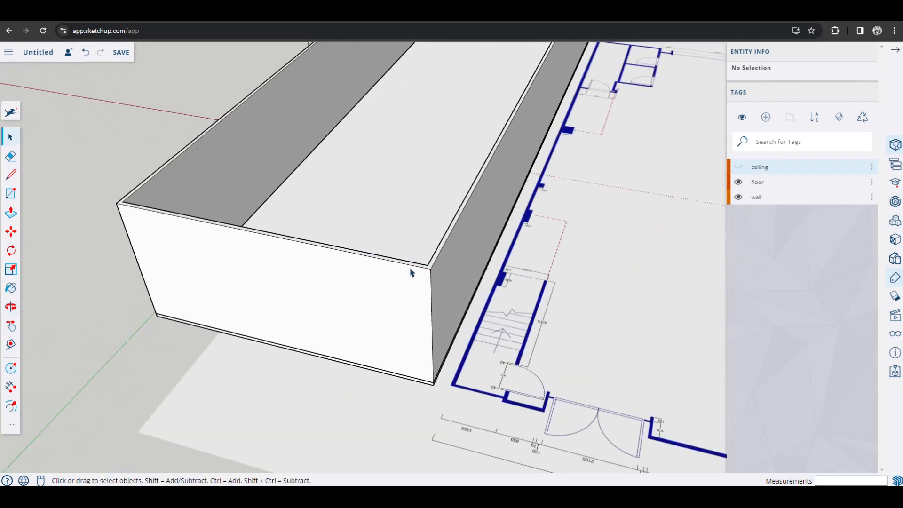
pyautogui.press('p')
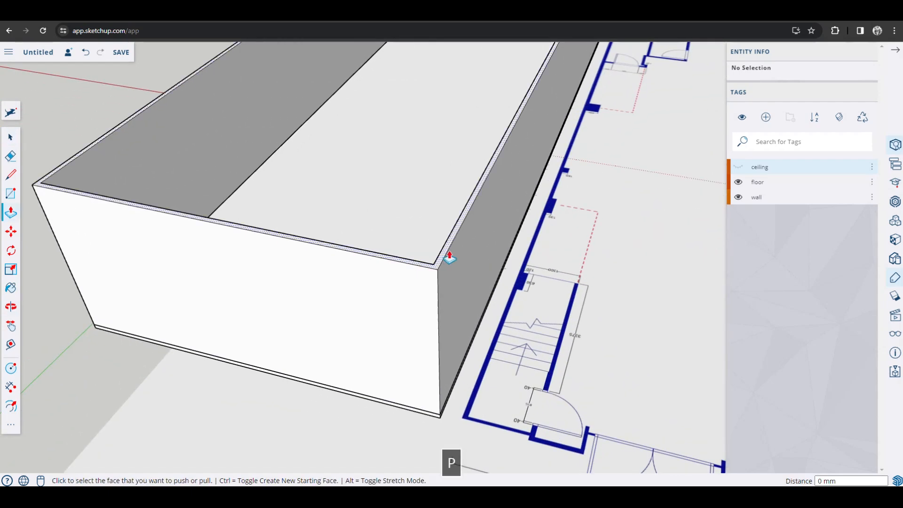
pyautogui.scroll(-1, 445, 245)
pyautogui.scroll(-2, 459, 254)
pyautogui.press('space')
# Draw diagonal lines about 141 mm long across the wall tops, joining inner and outer corners, at both corners of the staircase end
pyautogui.moveTo(437, 207); pyautogui.dragTo(312, 268, button='middle')
pyautogui.scroll(6, 303, 268)
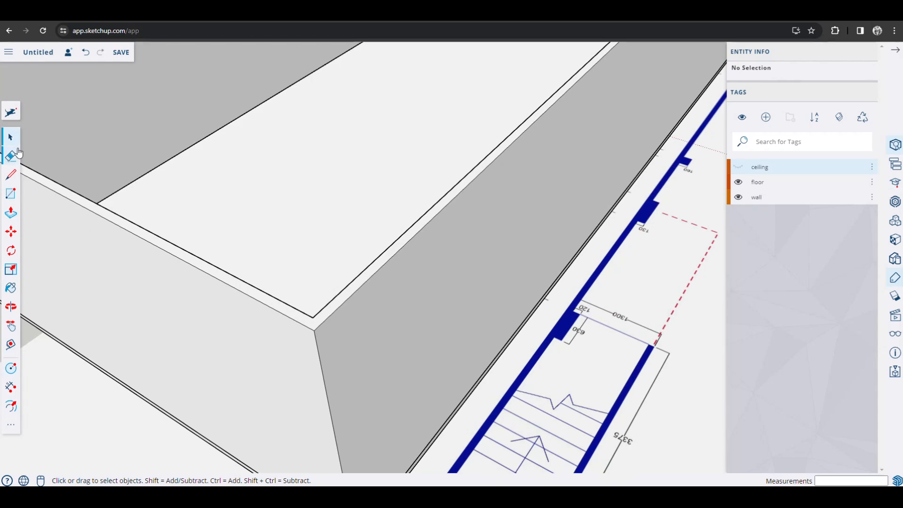
pyautogui.click(313, 317)
pyautogui.press('Escape')
pyautogui.moveTo(339, 326); pyautogui.dragTo(272, 262, button='middle')
pyautogui.scroll(5, 301, 265)
pyautogui.click(329, 272)
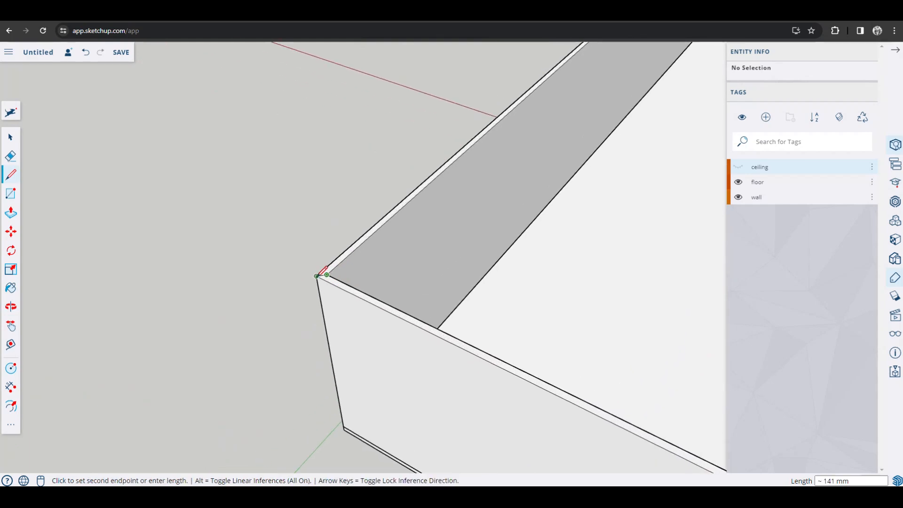
pyautogui.press('Escape')
# Draw the same 141 mm diagonal corner lines across the wall tops at both corners of the end opposite the staircase
pyautogui.scroll(-10, 409, 317)
pyautogui.moveTo(410, 317); pyautogui.dragTo(278, 210, button='middle')
pyautogui.scroll(5, 357, 281)
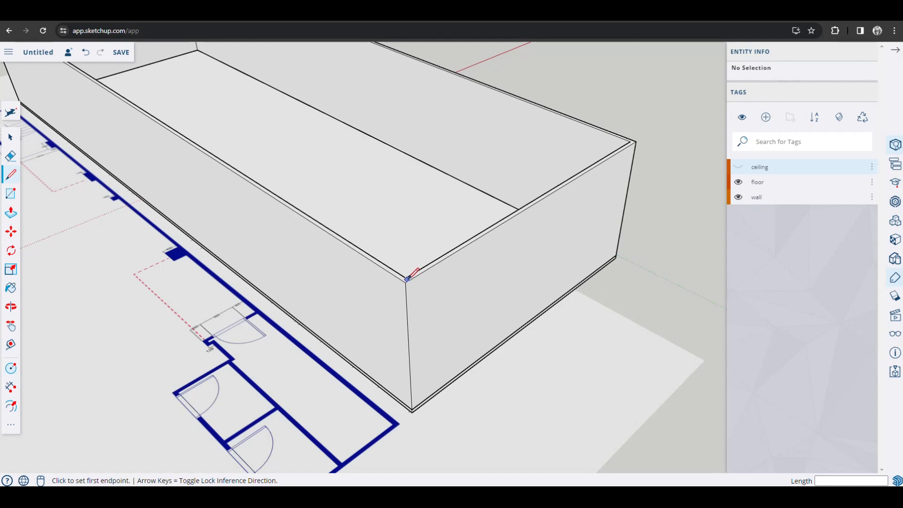
pyautogui.scroll(3, 407, 278)
pyautogui.click(406, 289)
pyautogui.scroll(-6, 460, 335)
pyautogui.moveTo(534, 320); pyautogui.dragTo(377, 301, button='middle')
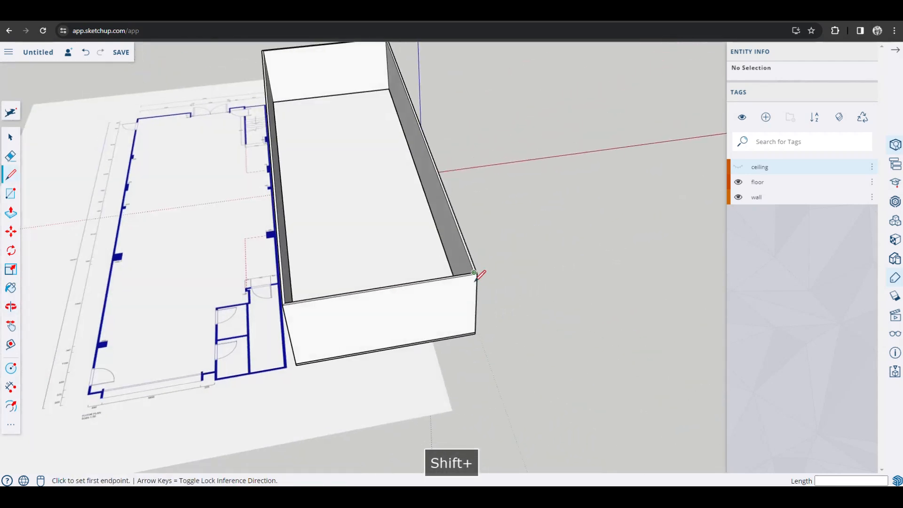
pyautogui.scroll(5, 477, 278)
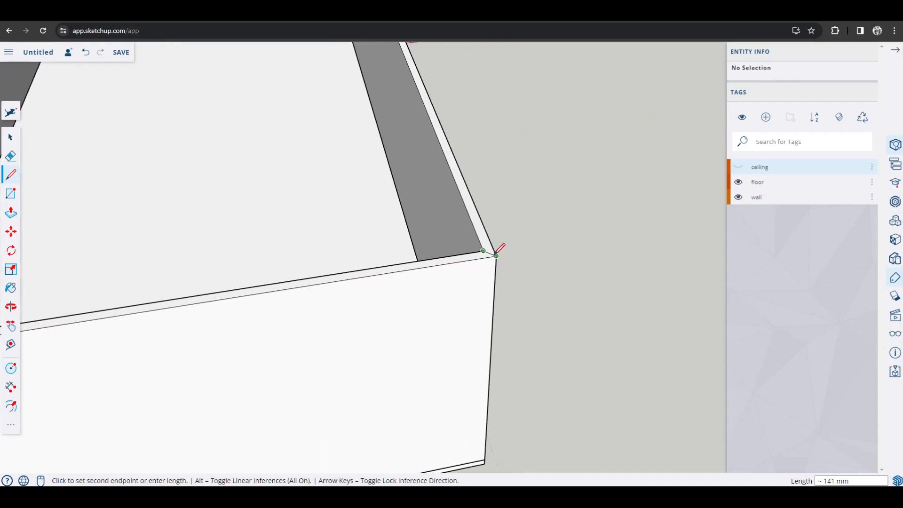
pyautogui.scroll(-5, 400, 256)
pyautogui.moveTo(397, 256)
pyautogui.keyDown('shift'); pyautogui.mouseDown(button='middle')
pyautogui.moveTo(367, 319)
pyautogui.moveTo(397, 336)
pyautogui.moveTo(401, 244)
pyautogui.mouseUp(button='middle'); pyautogui.keyUp('shift')
pyautogui.scroll(-5, 377, 317)
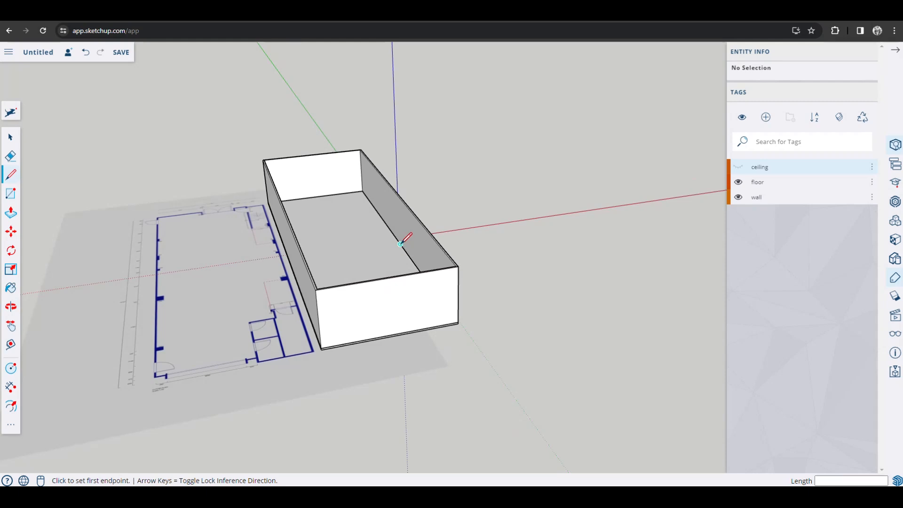
pyautogui.press('space')
pyautogui.scroll(5, 423, 308)
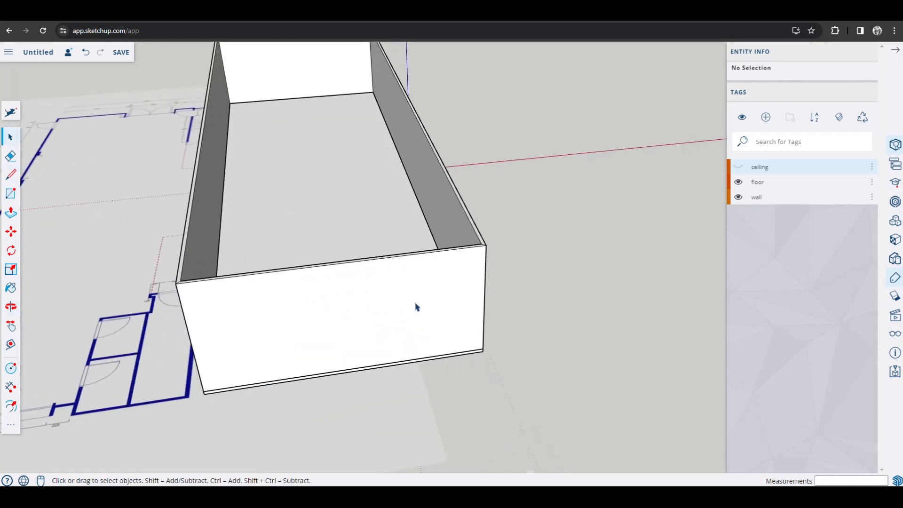
pyautogui.scroll(-5, 254, 217)
pyautogui.keyDown('shift'); pyautogui.moveTo(256, 217); pyautogui.dragTo(380, 240, button='middle'); pyautogui.keyUp('shift')
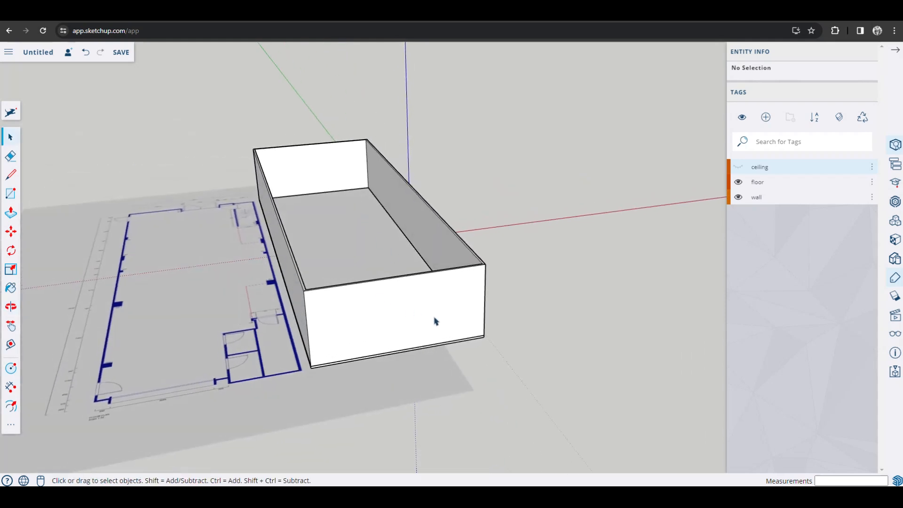
pyautogui.moveTo(435, 326); pyautogui.dragTo(422, 286, button='middle')
pyautogui.moveTo(475, 303); pyautogui.dragTo(327, 318, button='middle')
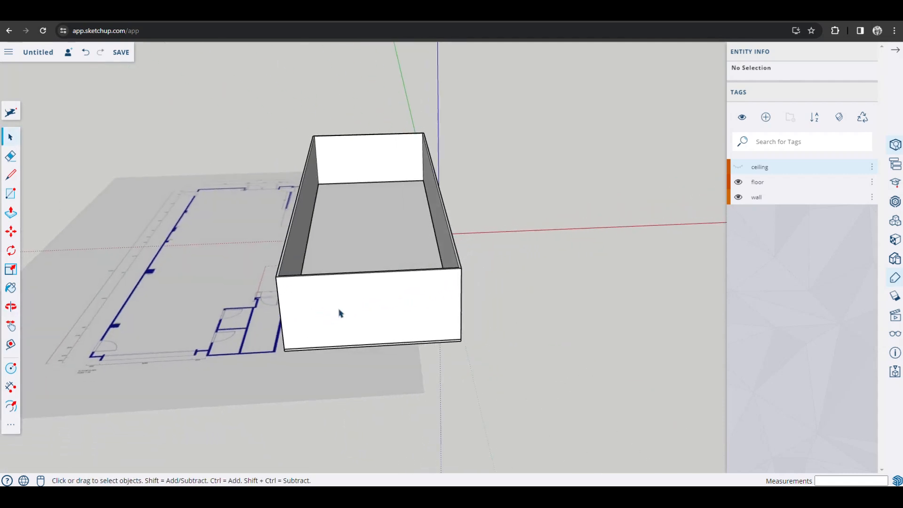
pyautogui.tripleClick(341, 314)
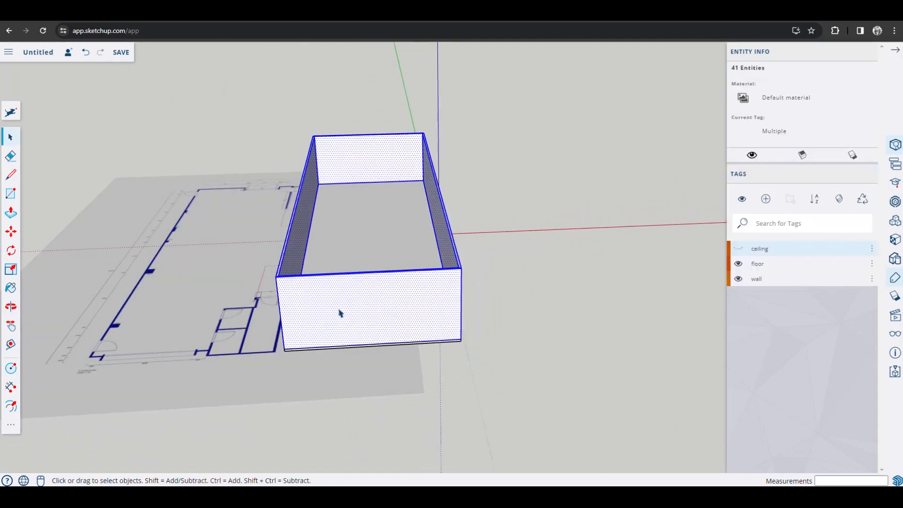
pyautogui.scroll(-2, 341, 314)
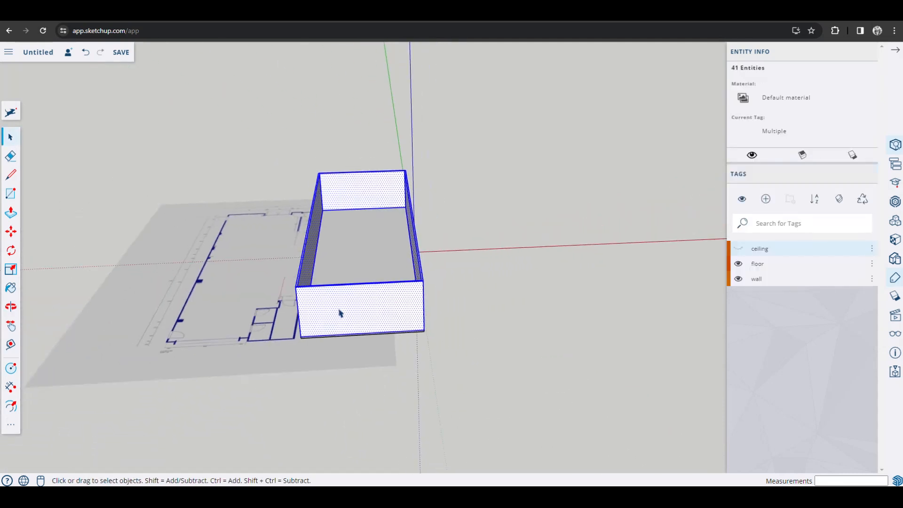
pyautogui.press('m')
pyautogui.click(423, 282)
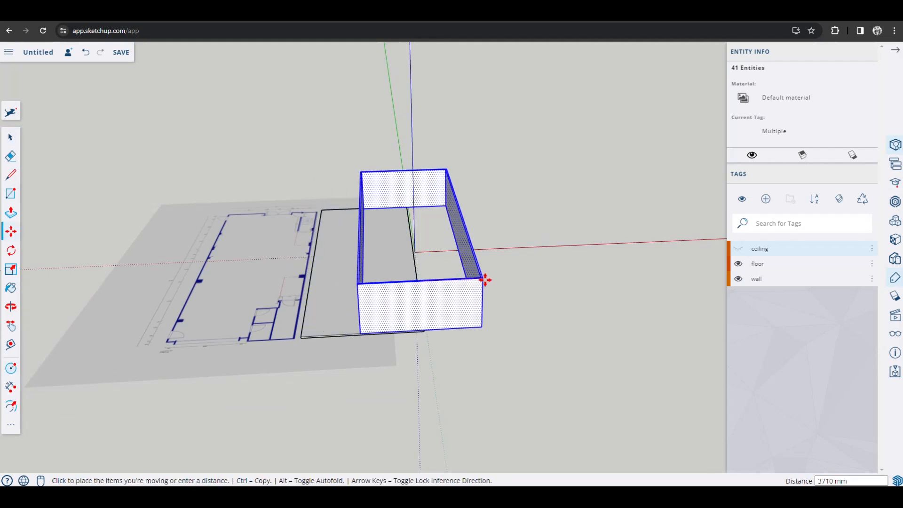
pyautogui.press('ctrl')
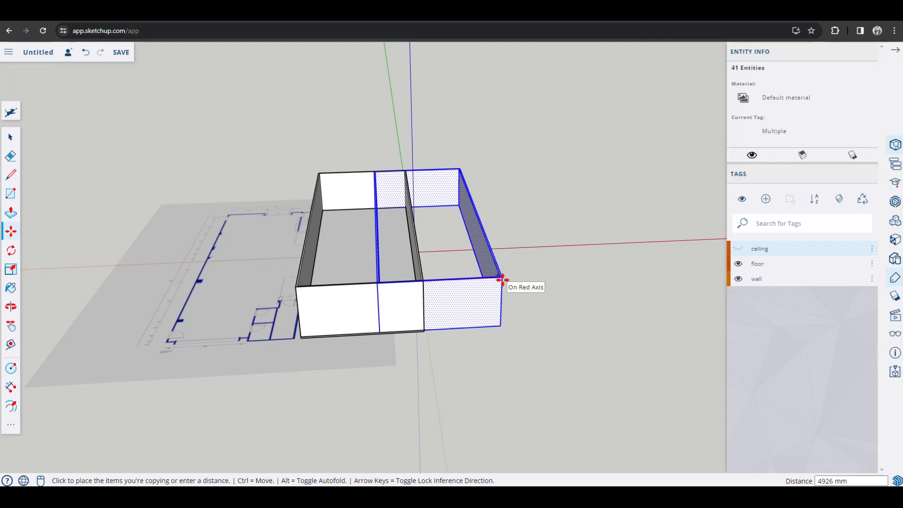
pyautogui.press('space')
pyautogui.scroll(4, 393, 288)
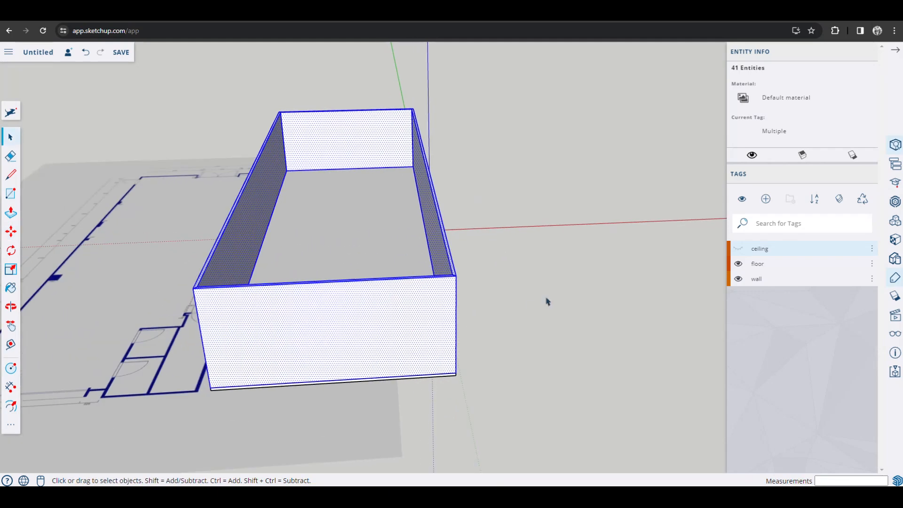
pyautogui.click(547, 302)
# Copy the whole perimeter wall ring about 9397 mm along the red axis and repeat the copy x4
pyautogui.tripleClick(431, 308)
pyautogui.press('m')
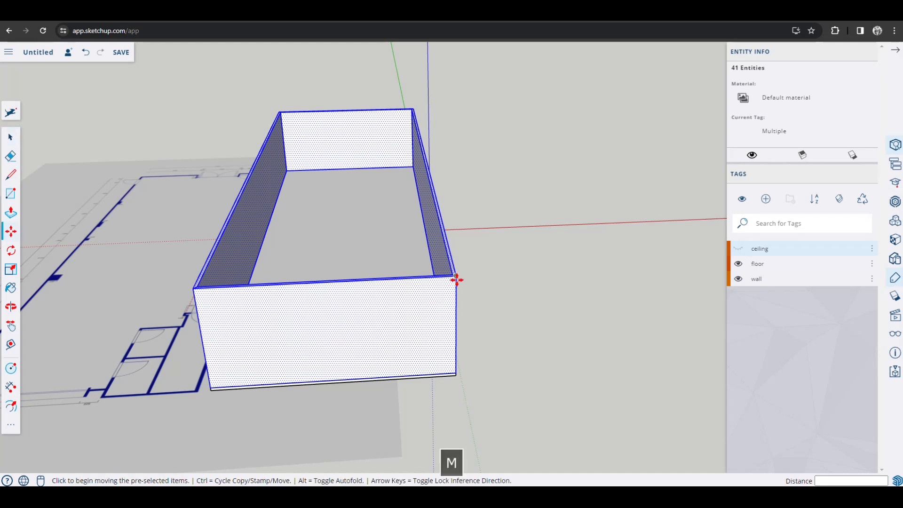
pyautogui.click(457, 280)
pyautogui.scroll(-5, 456, 280)
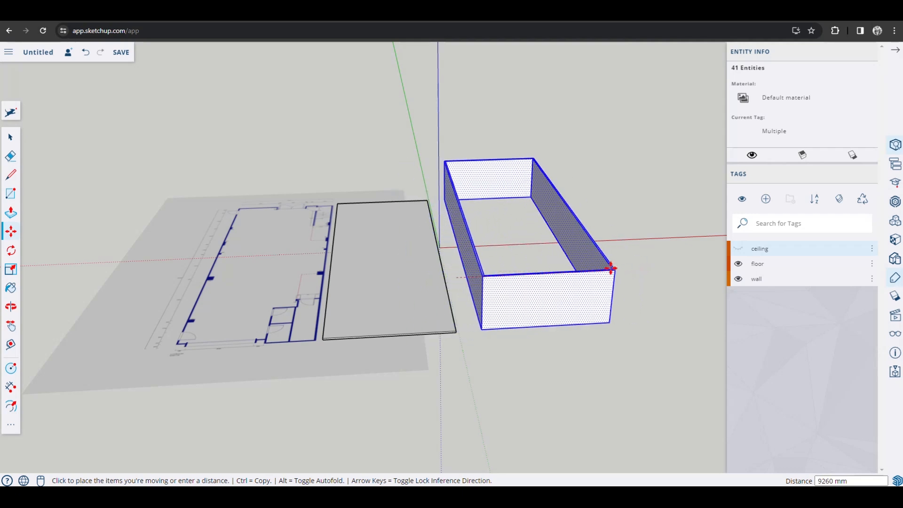
pyautogui.press('ctrl')
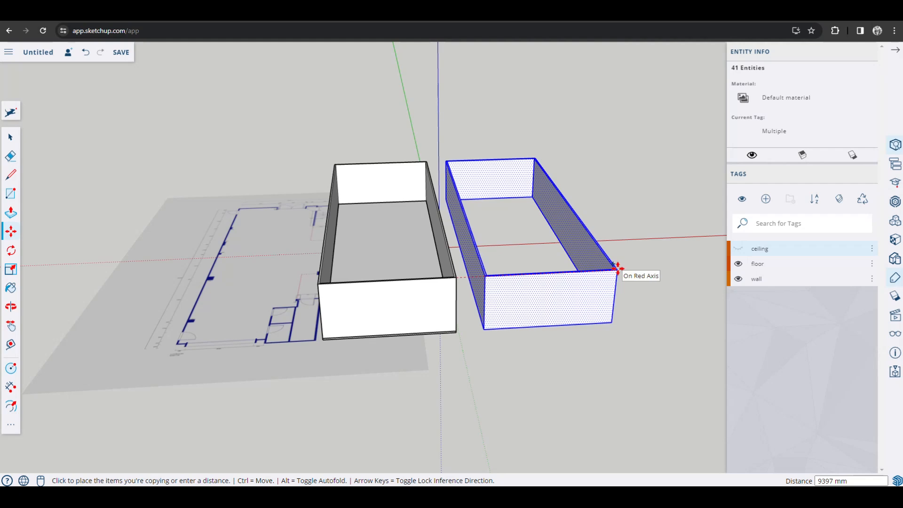
pyautogui.click(617, 268)
pyautogui.keyDown('shift'); pyautogui.moveTo(645, 311); pyautogui.dragTo(575, 335, button='middle'); pyautogui.keyUp('shift')
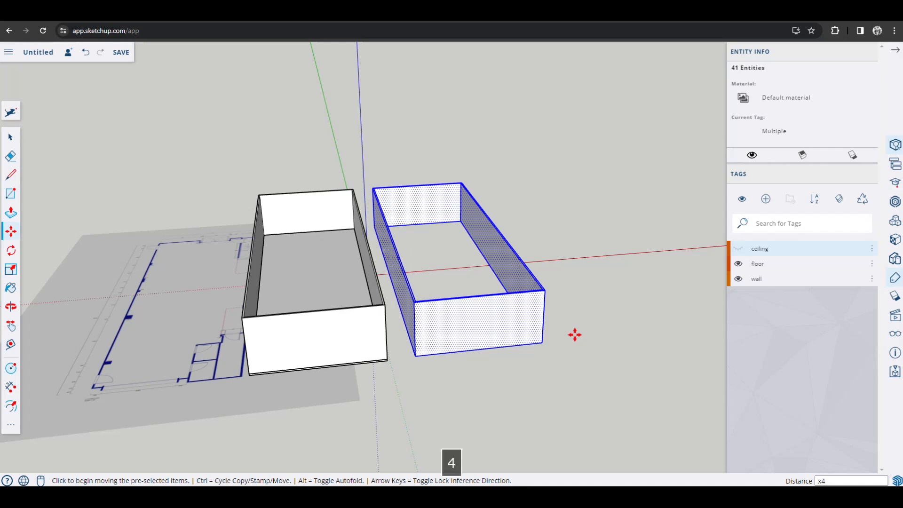
pyautogui.press('Return')
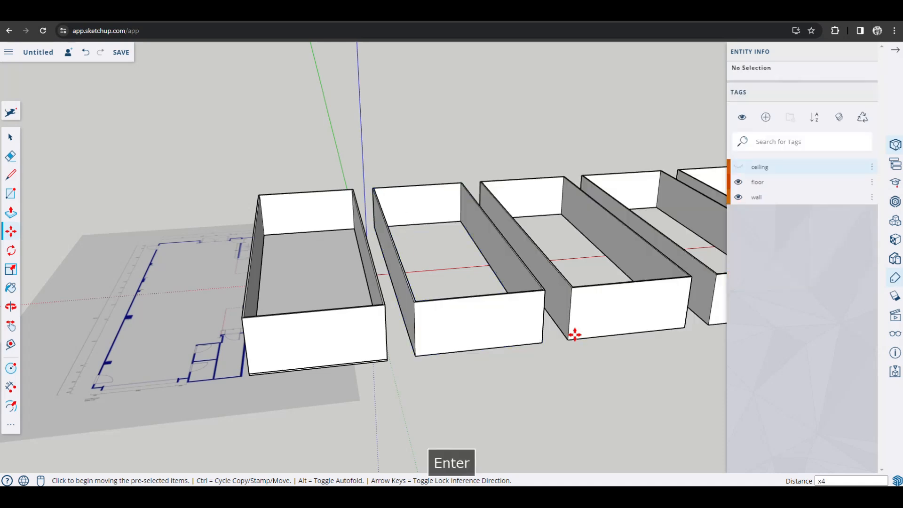
# Delete the outermost wall ring copy, the one farthest from the floor plan
pyautogui.scroll(-2, 575, 335)
pyautogui.scroll(-2, 486, 304)
pyautogui.scroll(-2, 484, 304)
pyautogui.moveTo(613, 305); pyautogui.dragTo(656, 307, button='middle')
pyautogui.scroll(5, 645, 309)
pyautogui.scroll(-1, 446, 306)
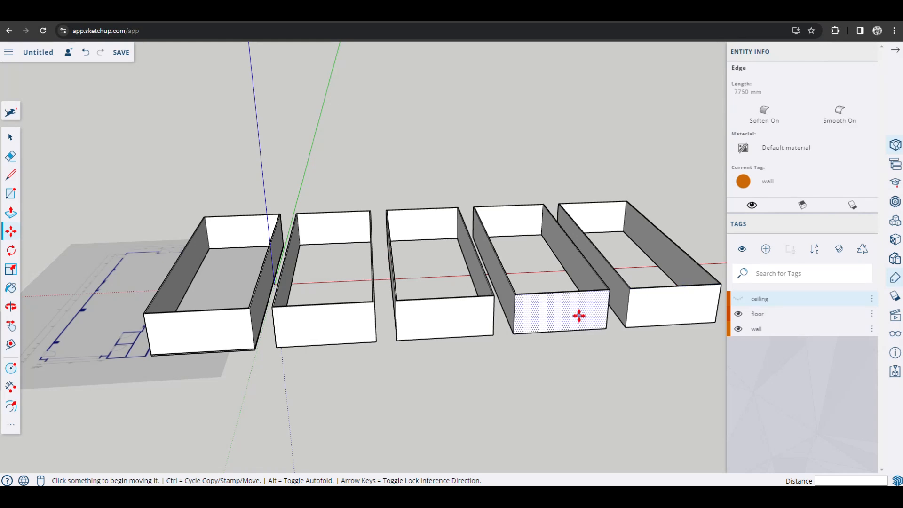
pyautogui.press('v')
pyautogui.press('space')
pyautogui.tripleClick(658, 304)
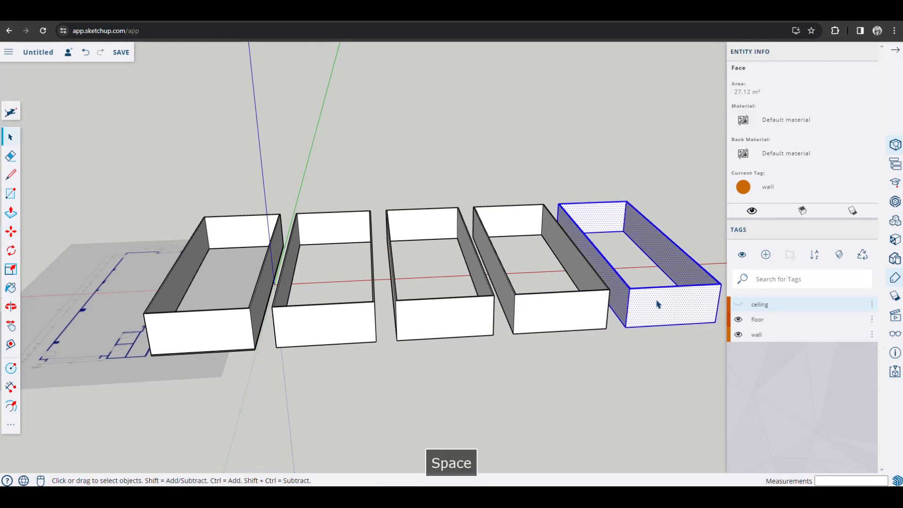
pyautogui.press('Delete')
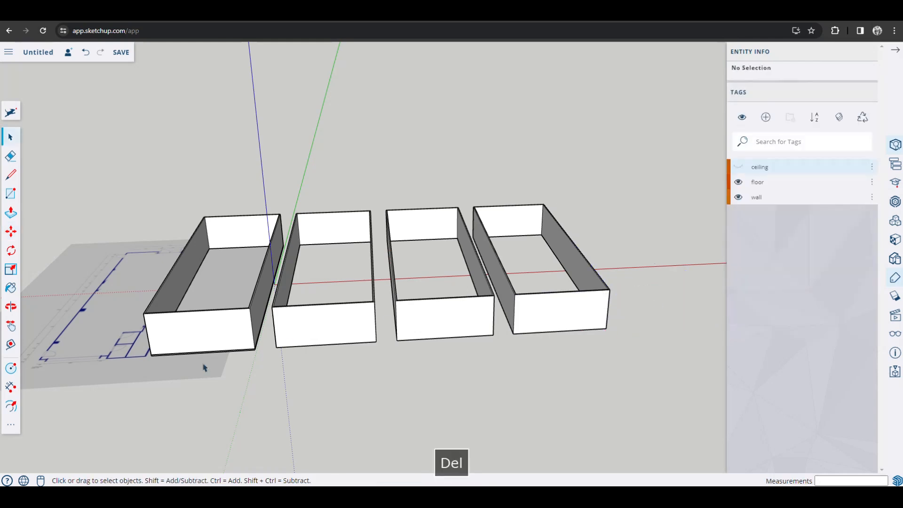
# Push the top faces of both long walls of the original ring down 3500 mm to the base
pyautogui.moveTo(305, 308); pyautogui.dragTo(303, 329, button='middle')
pyautogui.keyDown('shift'); pyautogui.moveTo(252, 357); pyautogui.dragTo(388, 334, button='middle'); pyautogui.keyUp('shift')
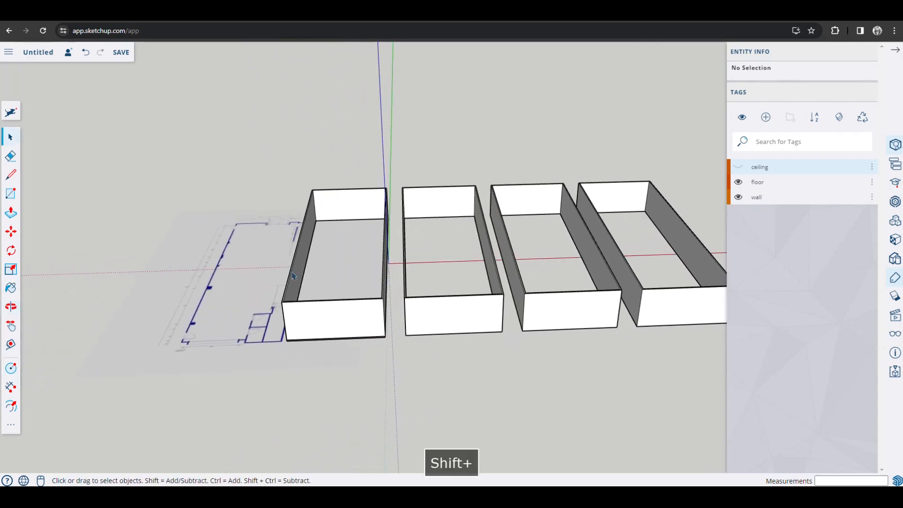
pyautogui.scroll(5, 321, 310)
pyautogui.scroll(2, 322, 311)
pyautogui.moveTo(227, 322); pyautogui.dragTo(394, 329, button='middle')
pyautogui.scroll(-5, 395, 339)
pyautogui.keyDown('shift'); pyautogui.moveTo(312, 296); pyautogui.dragTo(338, 300, button='middle'); pyautogui.keyUp('shift')
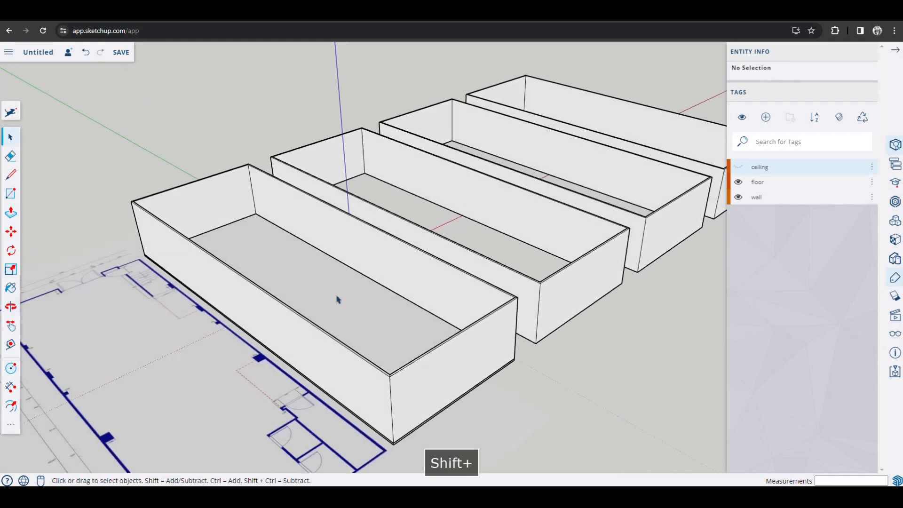
pyautogui.press('p')
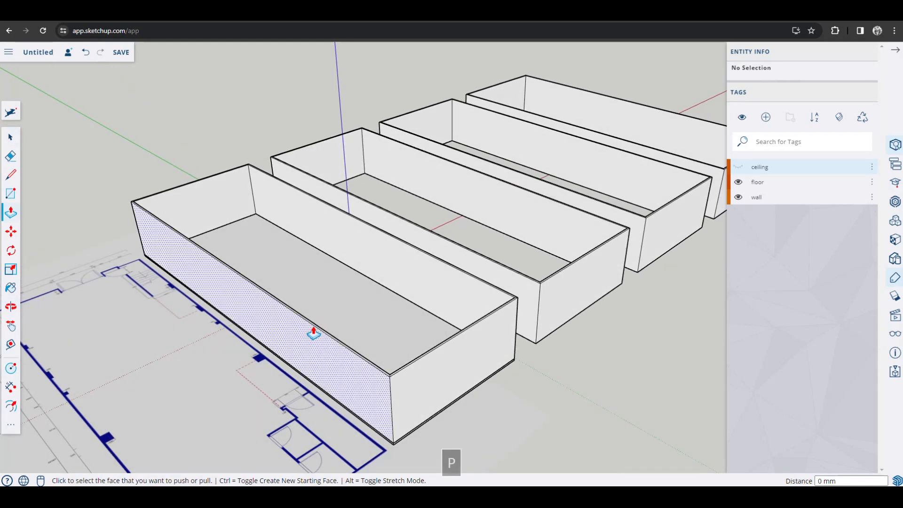
pyautogui.click(315, 332)
pyautogui.click(318, 330)
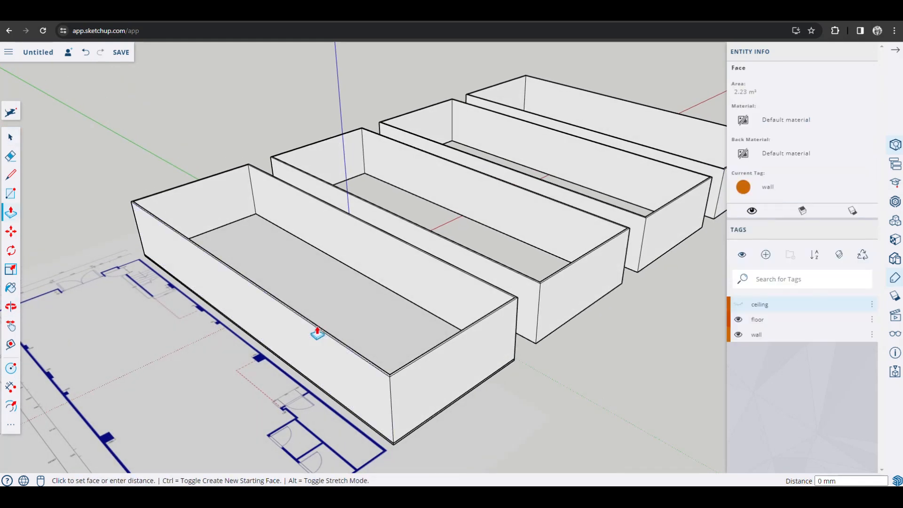
pyautogui.click(217, 400)
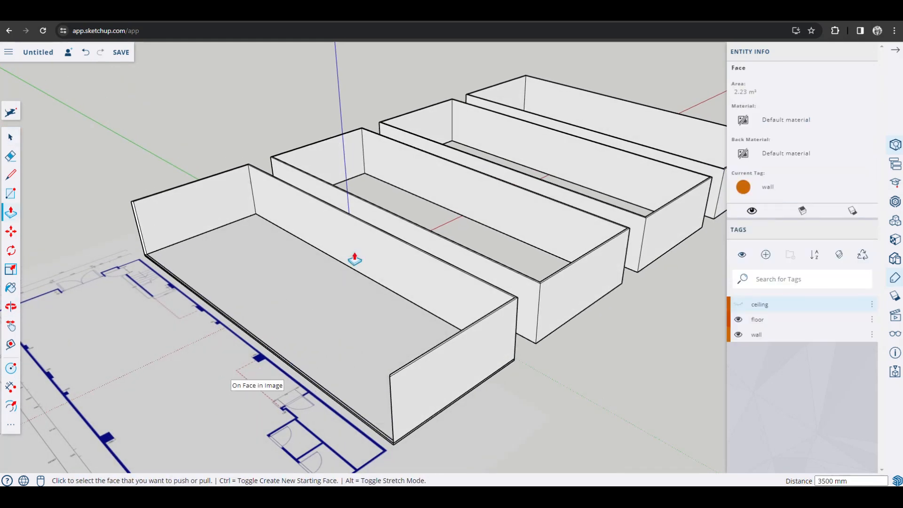
pyautogui.click(383, 236)
pyautogui.click(333, 373)
# Push the top of the original ring's staircase-end wall down 3500 mm, keeping only the opposite end wall
pyautogui.moveTo(183, 224); pyautogui.dragTo(331, 317, button='middle')
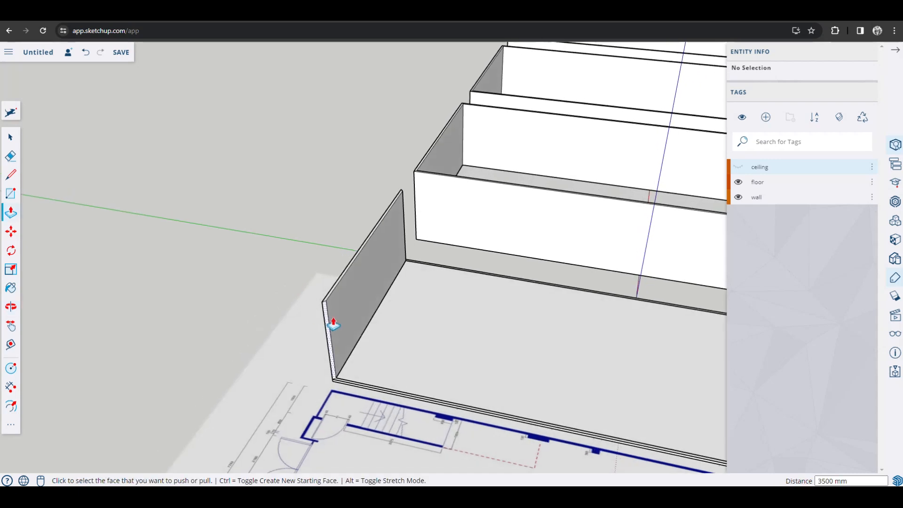
pyautogui.click(325, 304)
pyautogui.click(447, 369)
pyautogui.moveTo(448, 369); pyautogui.dragTo(202, 292, button='middle')
pyautogui.moveTo(297, 235); pyautogui.dragTo(237, 259, button='middle')
pyautogui.scroll(2, 329, 245)
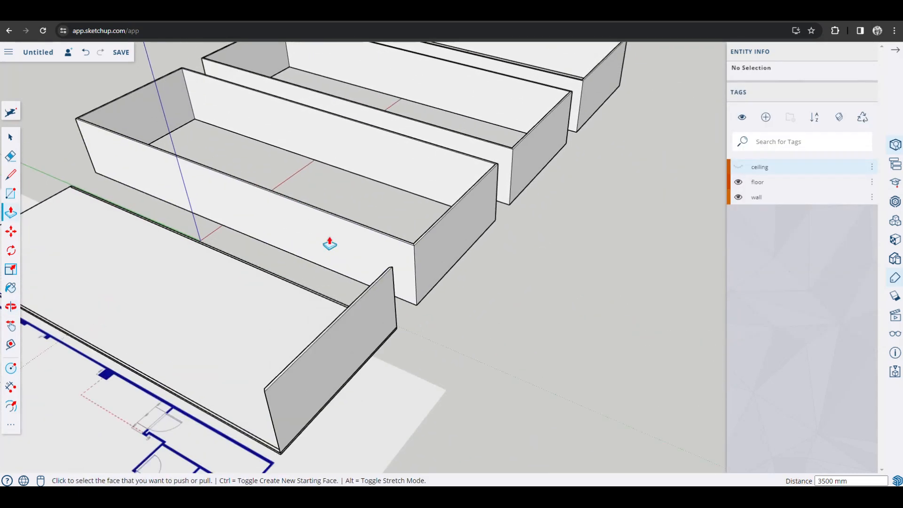
pyautogui.click(306, 218)
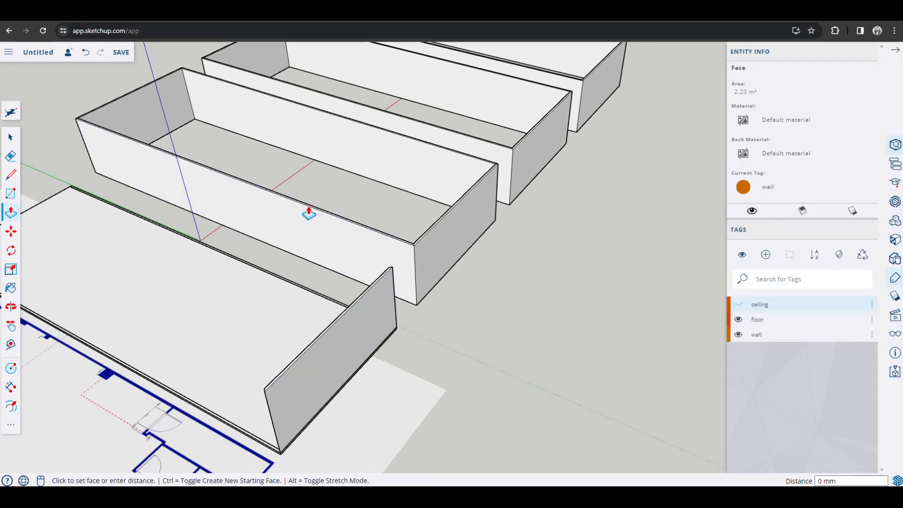
pyautogui.click(273, 295)
pyautogui.hotkey('ctrl', 'z')
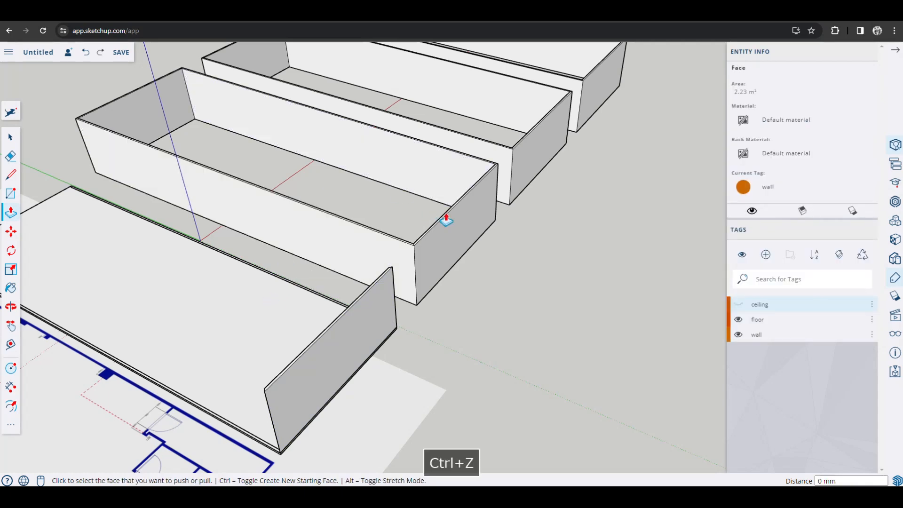
# In the first copy, push both end walls and the far long wall down 3500 mm, keeping only the long wall nearest the plan
pyautogui.click(446, 219)
pyautogui.click(490, 282)
pyautogui.moveTo(419, 188); pyautogui.dragTo(270, 306, button='middle')
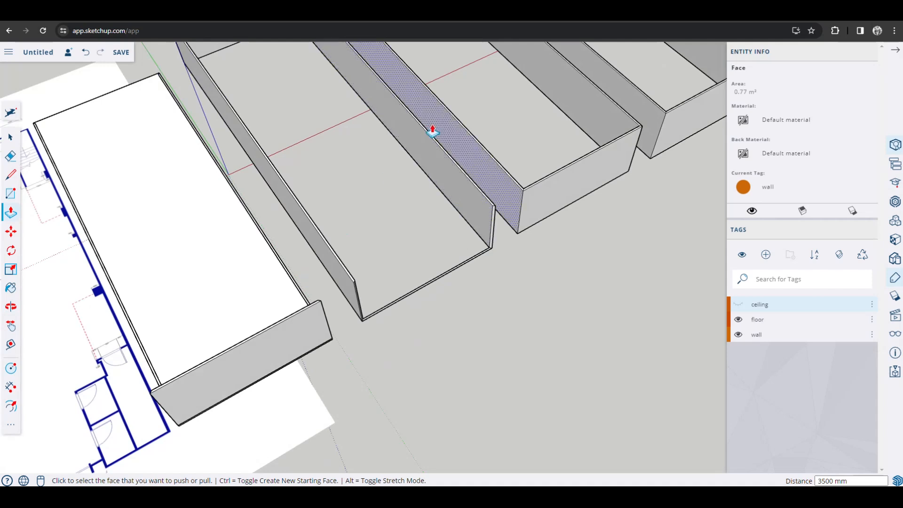
pyautogui.click(431, 141)
pyautogui.click(419, 245)
pyautogui.keyDown('shift'); pyautogui.moveTo(316, 117); pyautogui.dragTo(439, 287, button='middle'); pyautogui.keyUp('shift')
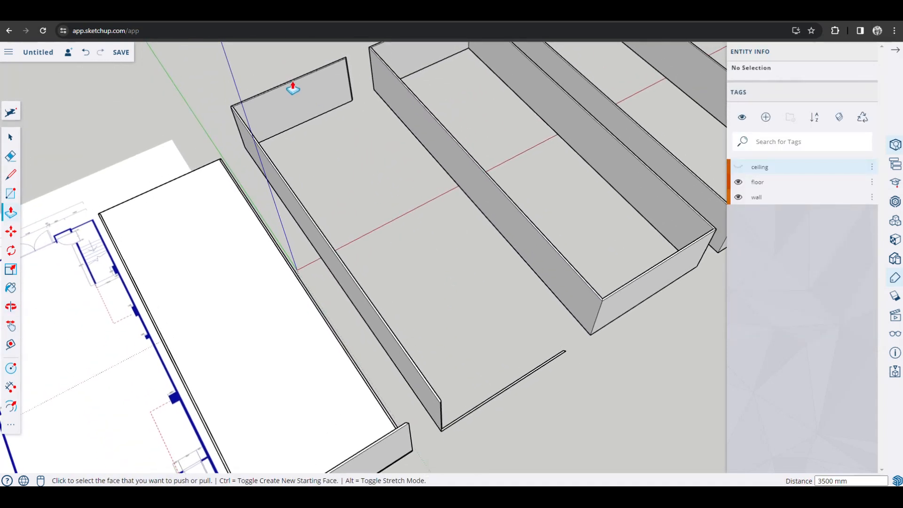
pyautogui.click(293, 88)
pyautogui.click(426, 221)
# In the second copy, push the long wall nearest the plan and both end walls down 3500 mm, keeping the other long wall
pyautogui.keyDown('shift'); pyautogui.moveTo(426, 222); pyautogui.dragTo(548, 157, button='middle'); pyautogui.keyUp('shift')
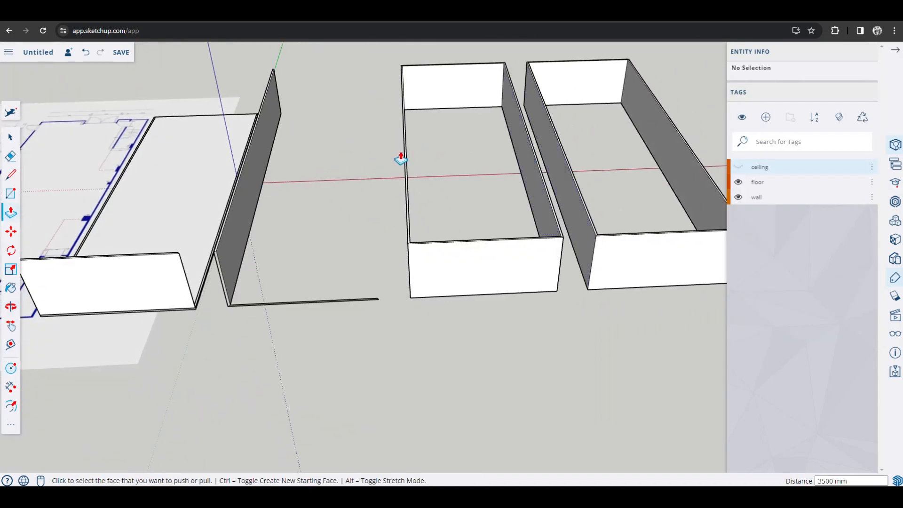
pyautogui.click(405, 160)
pyautogui.click(433, 235)
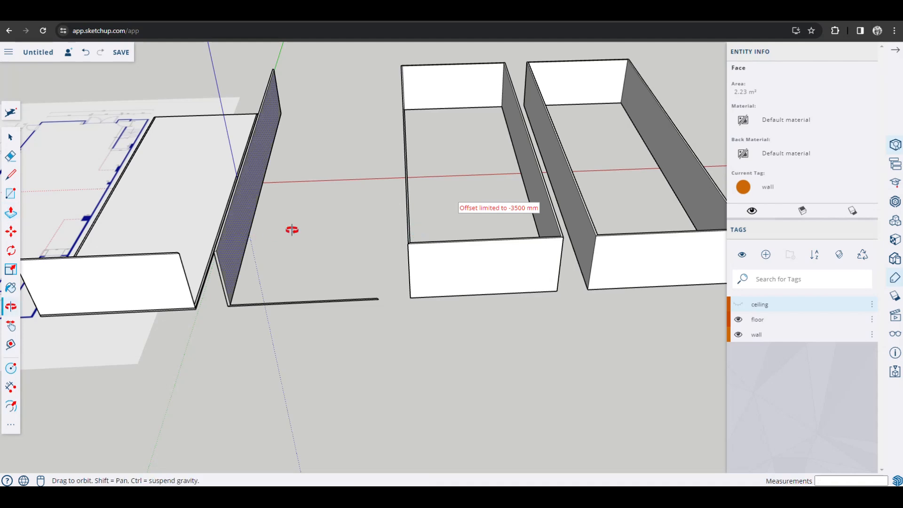
pyautogui.moveTo(292, 233); pyautogui.dragTo(389, 238, button='middle')
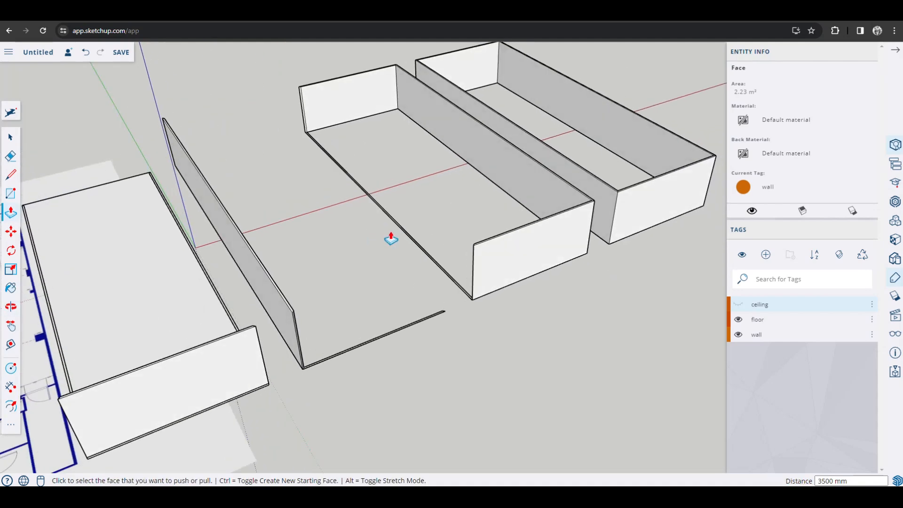
pyautogui.click(479, 249)
pyautogui.click(490, 343)
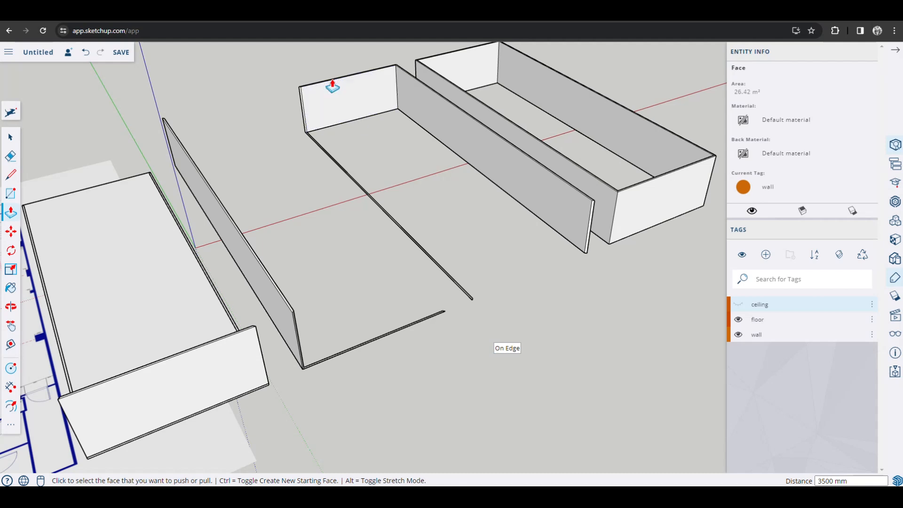
pyautogui.click(335, 86)
pyautogui.click(468, 178)
# In the third copy, push both long walls and the end wall opposite the staircase down 3500 mm, keeping the staircase-end wall
pyautogui.moveTo(469, 179); pyautogui.dragTo(377, 231, button='middle')
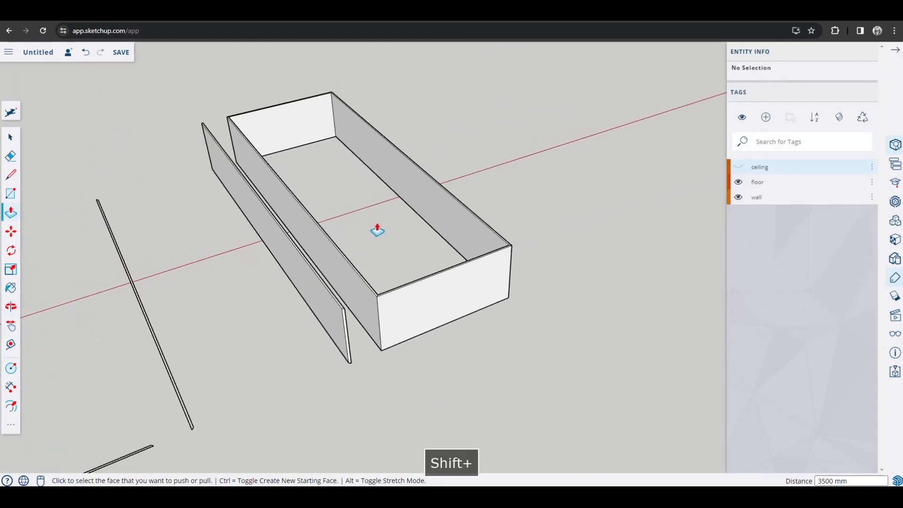
pyautogui.scroll(-1, 377, 231)
pyautogui.click(302, 202)
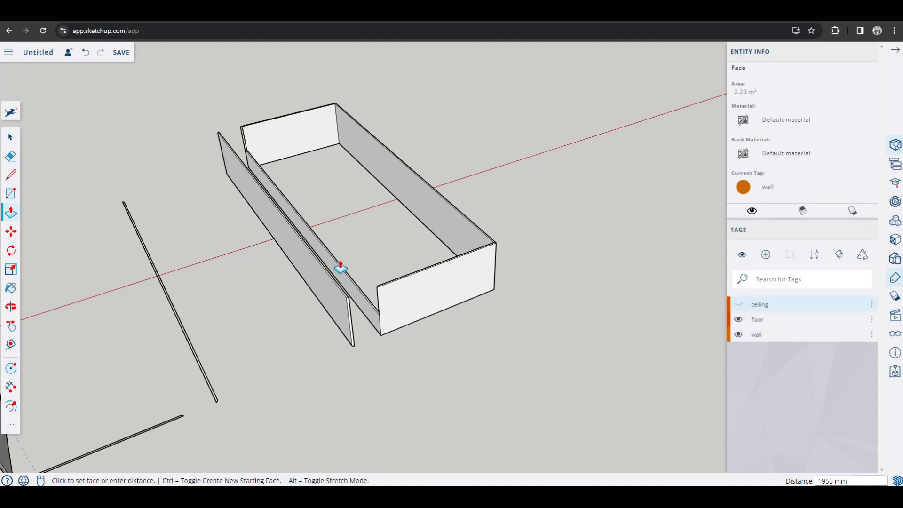
pyautogui.click(389, 348)
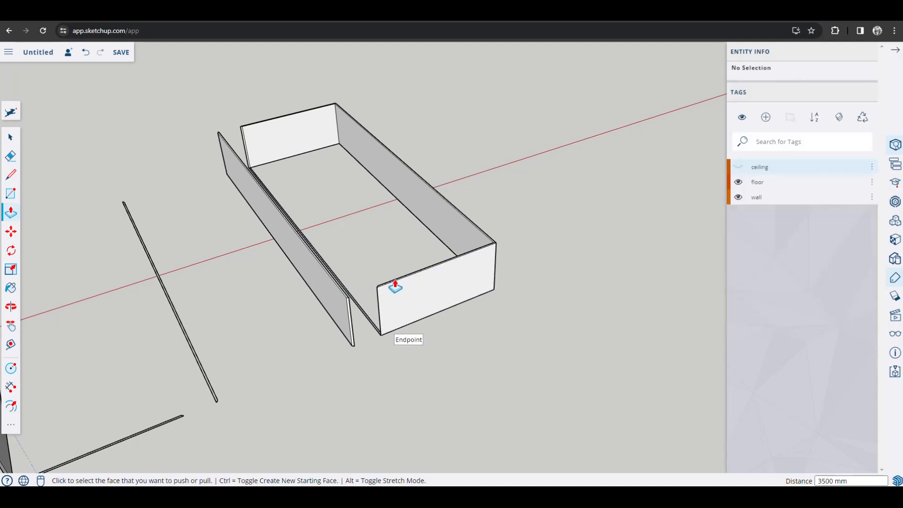
pyautogui.click(395, 286)
pyautogui.click(445, 209)
pyautogui.click(447, 304)
# Erase the flattened long-wall strip left over in the third copy
pyautogui.moveTo(447, 304); pyautogui.dragTo(346, 291, button='middle')
pyautogui.scroll(1, 330, 297)
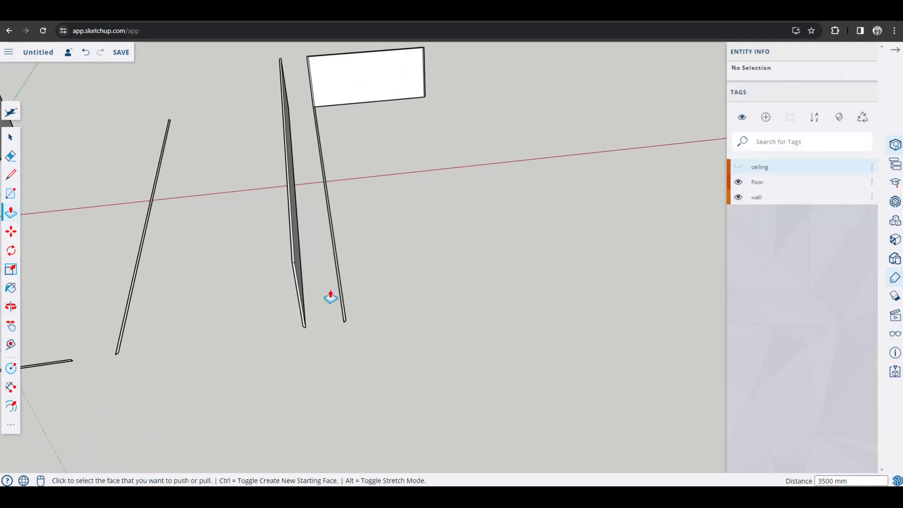
pyautogui.press('e')
pyautogui.click(344, 316)
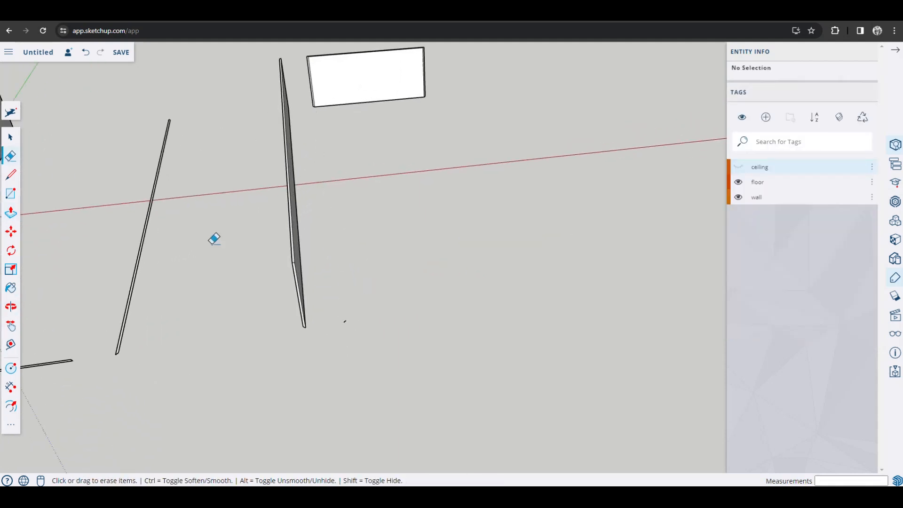
# Erase the leftover thin strip edges beside the short end wall and along the floor's long side
pyautogui.moveTo(169, 107); pyautogui.dragTo(281, 135, button='middle')
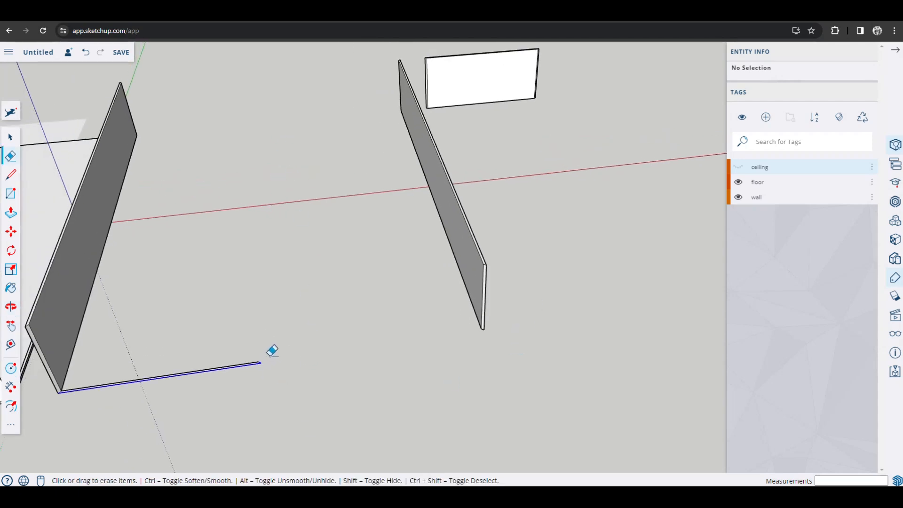
pyautogui.click(222, 365)
pyautogui.moveTo(145, 283)
pyautogui.mouseDown(button='middle')
pyautogui.moveTo(341, 253)
pyautogui.moveTo(464, 260)
pyautogui.moveTo(385, 221)
pyautogui.moveTo(321, 247)
pyautogui.mouseUp(button='middle')
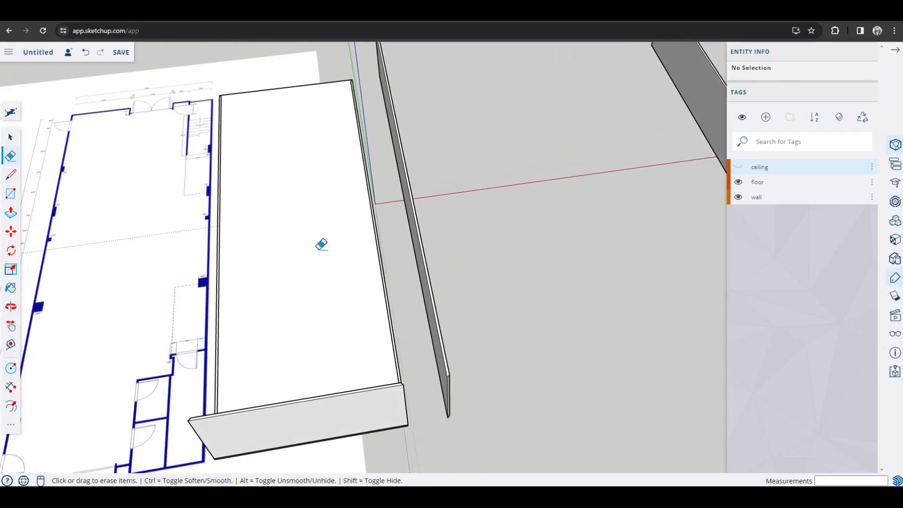
pyautogui.scroll(5, 338, 244)
pyautogui.click(410, 248)
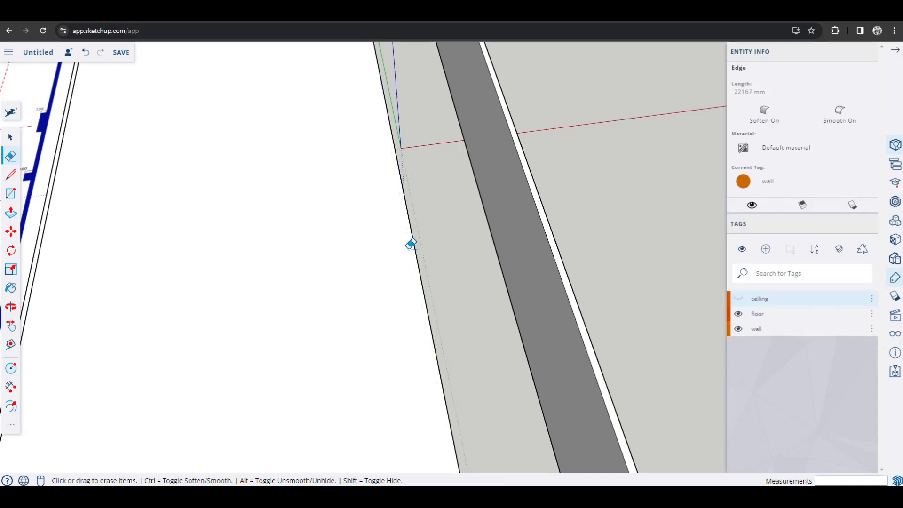
pyautogui.scroll(-3, 410, 245)
# Hide the floor tag and erase the remaining leftover wall edges along the floor's long sides
pyautogui.keyDown('shift'); pyautogui.moveTo(256, 254); pyautogui.dragTo(480, 175, button='middle'); pyautogui.keyUp('shift')
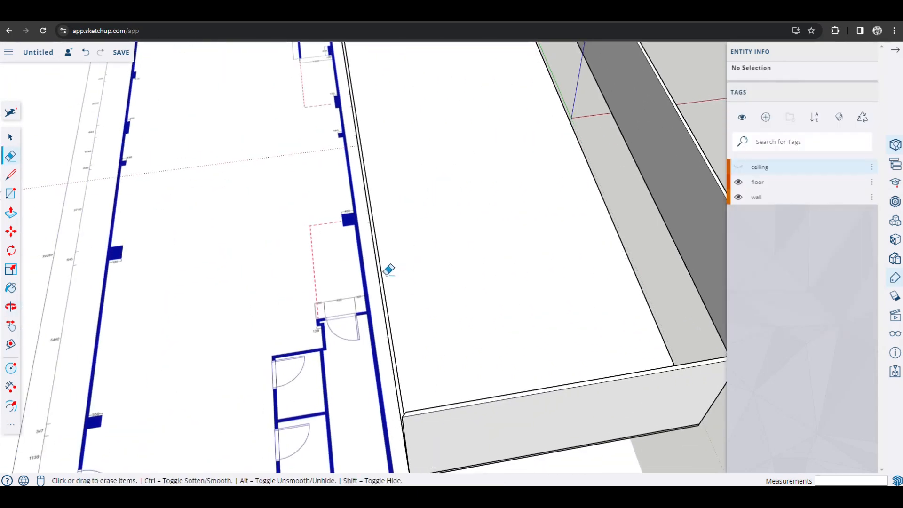
pyautogui.moveTo(378, 110); pyautogui.dragTo(442, 163, button='middle')
pyautogui.keyDown('shift'); pyautogui.moveTo(302, 163); pyautogui.dragTo(456, 466, button='middle'); pyautogui.keyUp('shift')
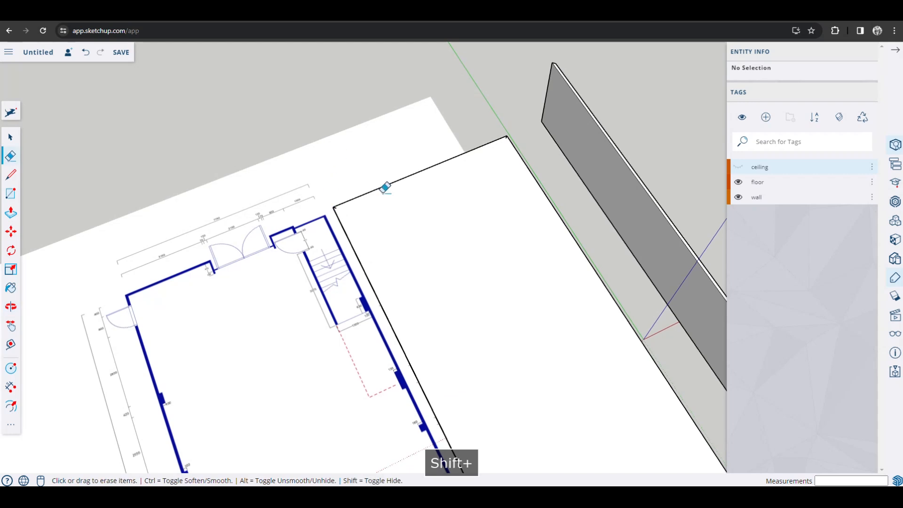
pyautogui.click(738, 182)
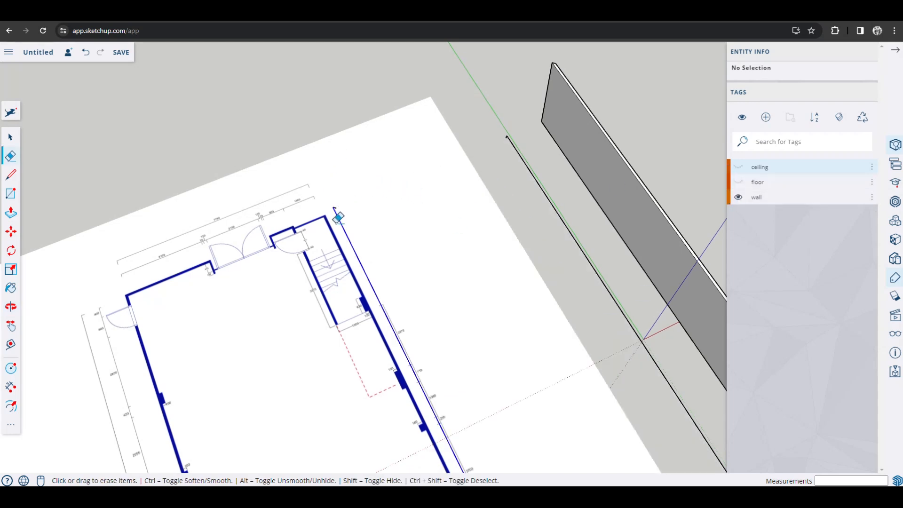
pyautogui.keyDown('shift'); pyautogui.moveTo(514, 215); pyautogui.dragTo(322, 35, button='middle'); pyautogui.keyUp('shift')
pyautogui.keyDown('shift'); pyautogui.moveTo(470, 291); pyautogui.dragTo(381, 133, button='middle'); pyautogui.keyUp('shift')
pyautogui.moveTo(408, 162); pyautogui.dragTo(495, 179, button='middle')
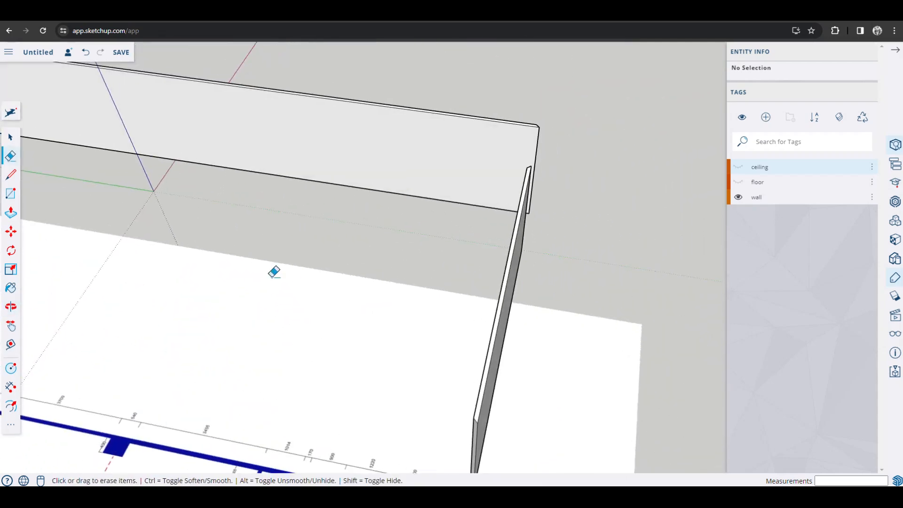
pyautogui.moveTo(419, 235); pyautogui.dragTo(497, 197, button='middle')
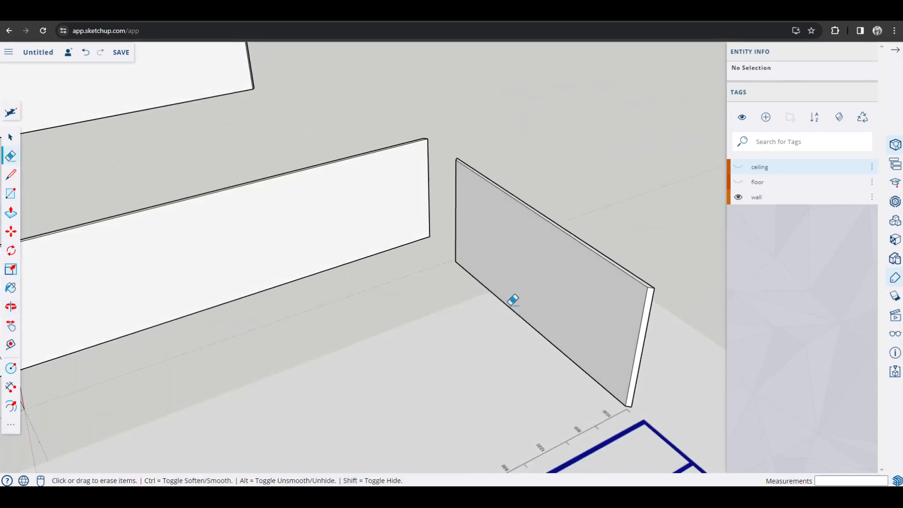
# Make the short wall standing beside the floor plan image a component
pyautogui.press('space')
pyautogui.tripleClick(536, 274)
pyautogui.rightClick(537, 274)
pyautogui.click(593, 365)
pyautogui.click(484, 373)
# Make the long wall nearest the floor plan image a component
pyautogui.click(289, 220)
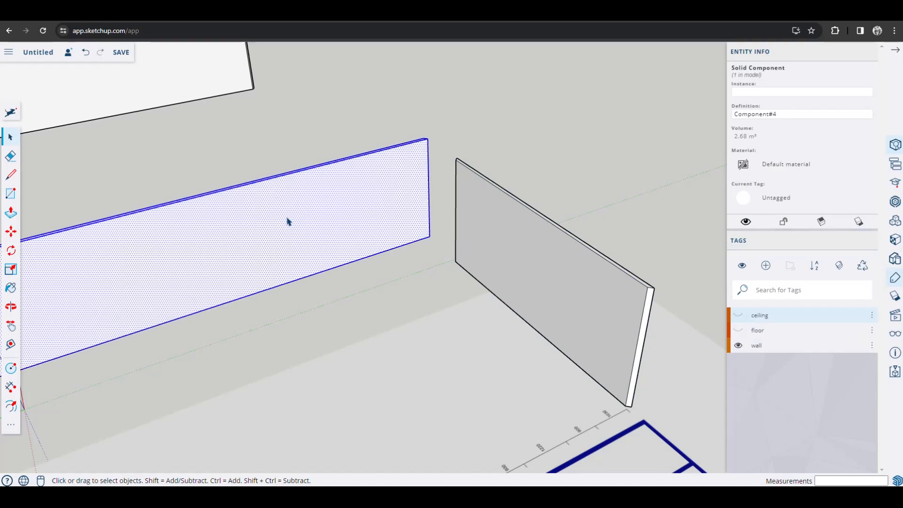
pyautogui.tripleClick(289, 221)
pyautogui.rightClick(290, 224)
pyautogui.click(353, 347)
pyautogui.click(493, 370)
# Make the other long wall, farther from the floor plan, a component
pyautogui.moveTo(185, 127); pyautogui.dragTo(365, 155, button='middle')
pyautogui.tripleClick(365, 155)
pyautogui.rightClick(367, 158)
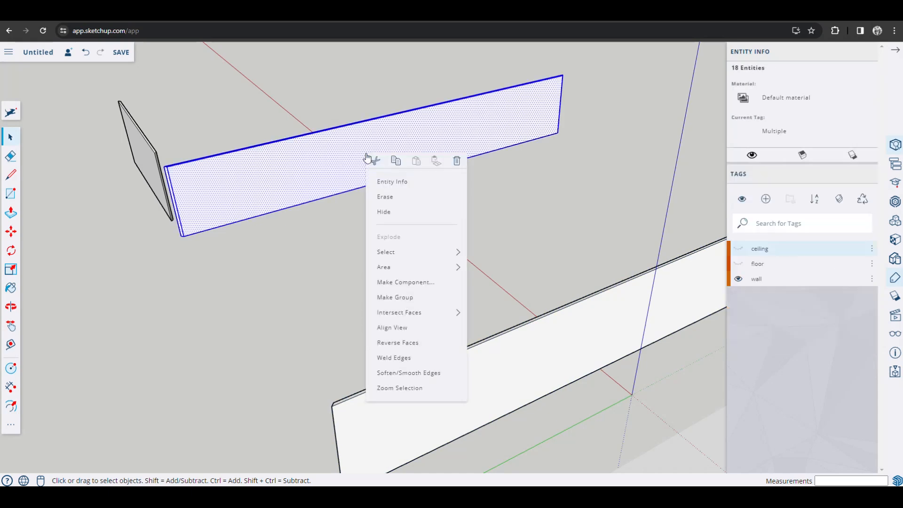
pyautogui.click(439, 286)
pyautogui.click(513, 371)
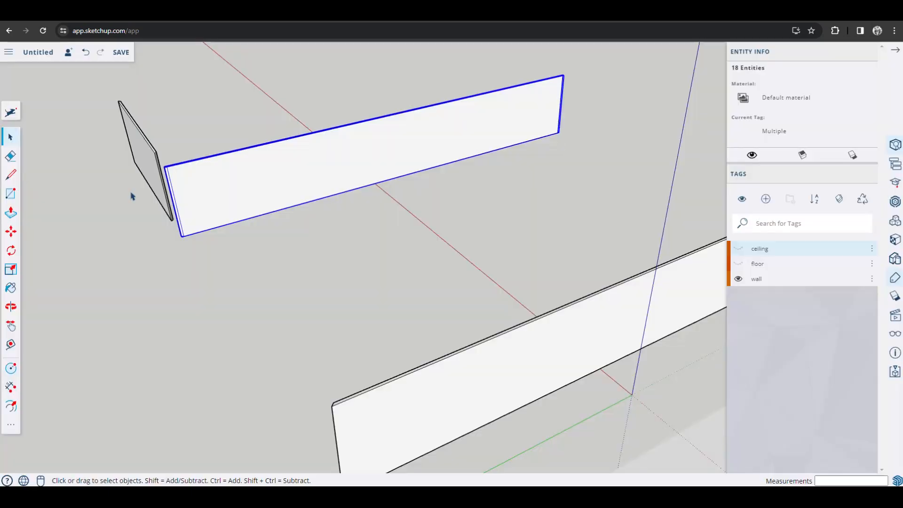
# Make the remaining short wall at the far end a component
pyautogui.click(149, 169)
pyautogui.rightClick(146, 165)
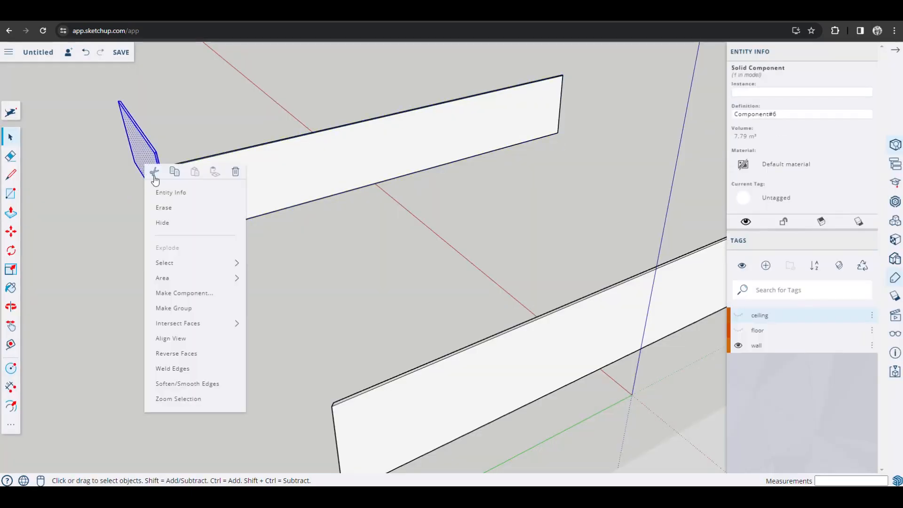
pyautogui.click(225, 293)
pyautogui.click(485, 376)
# Delete the wall tag and reassign its entities to Untagged
pyautogui.scroll(-1, 500, 304)
pyautogui.scroll(-1, 500, 304)
pyautogui.keyDown('shift'); pyautogui.moveTo(516, 330); pyautogui.dragTo(350, 230, button='middle'); pyautogui.keyUp('shift')
pyautogui.click(818, 347)
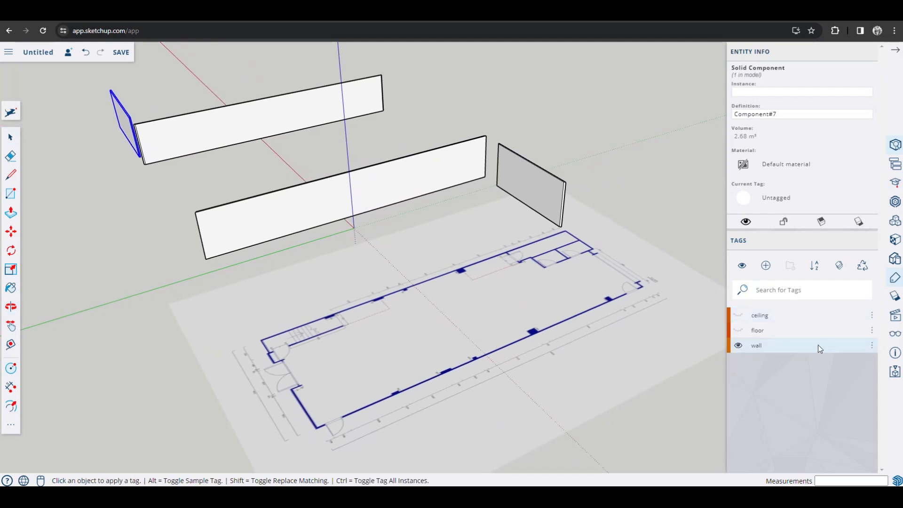
pyautogui.click(873, 347)
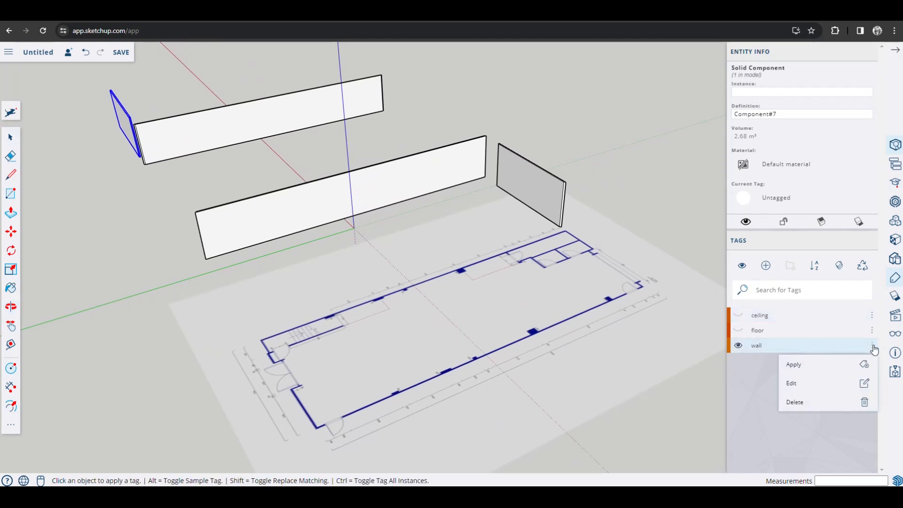
pyautogui.click(806, 403)
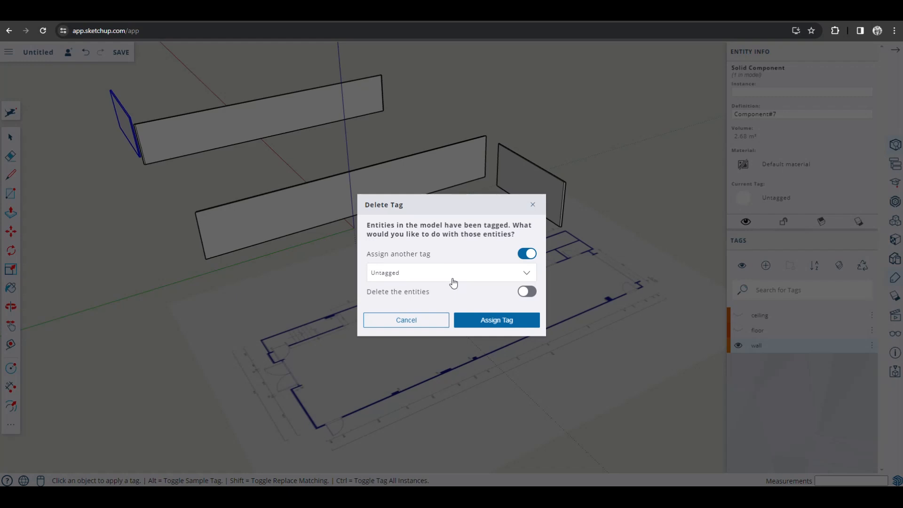
pyautogui.click(497, 319)
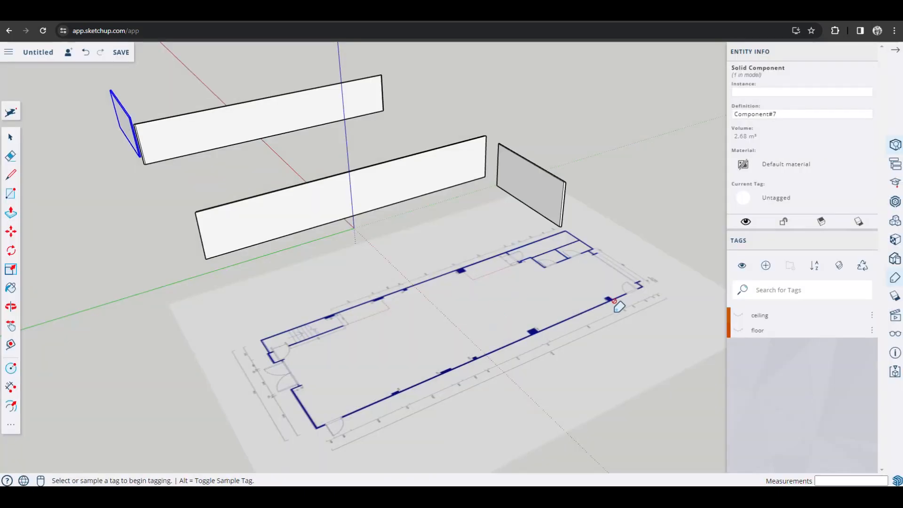
# Turn the floor tag's visibility back on
pyautogui.moveTo(615, 303); pyautogui.dragTo(556, 308, button='middle')
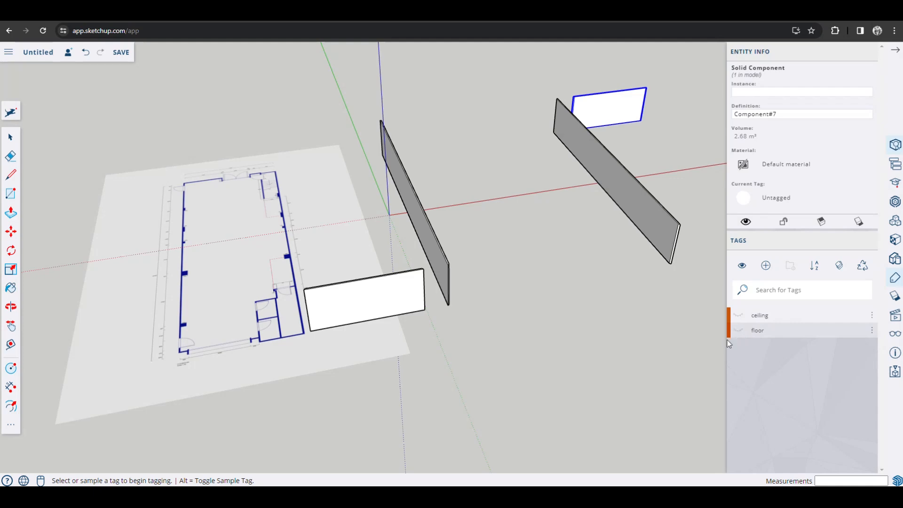
pyautogui.click(738, 331)
pyautogui.moveTo(412, 323); pyautogui.dragTo(649, 202, button='middle')
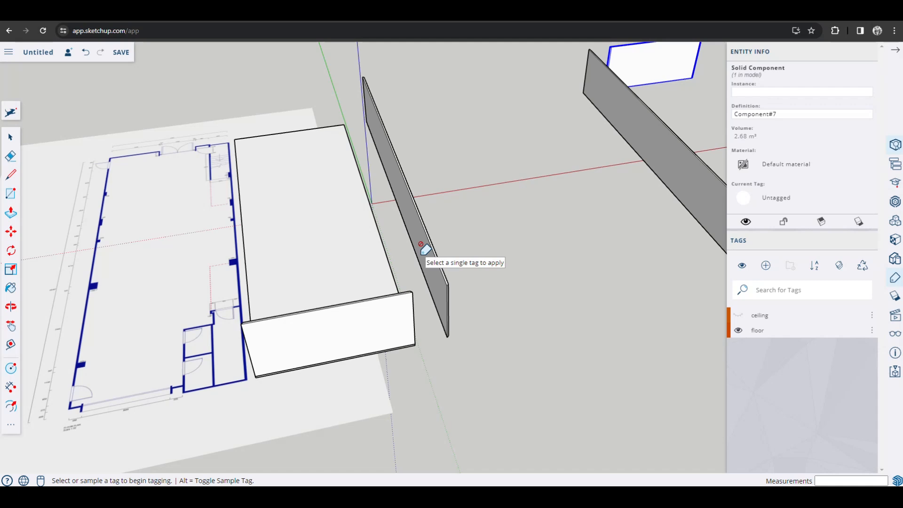
pyautogui.press('m')
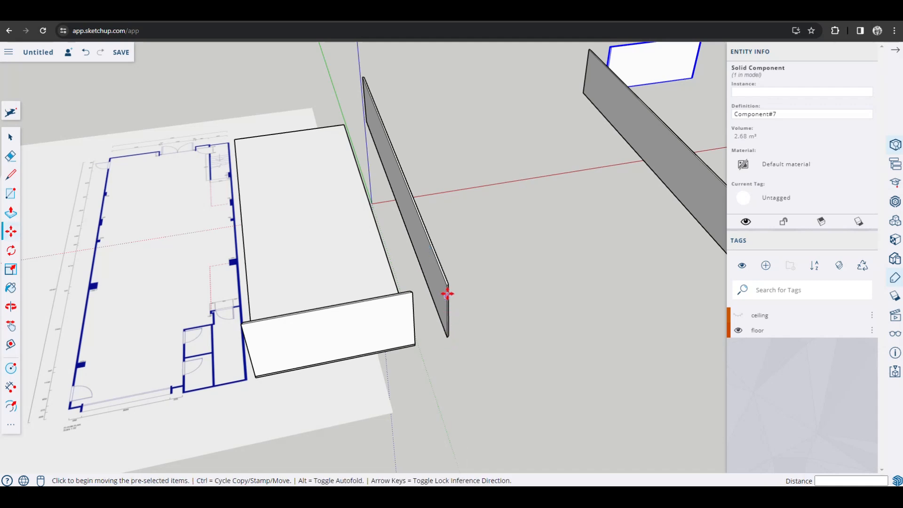
pyautogui.scroll(5, 447, 290)
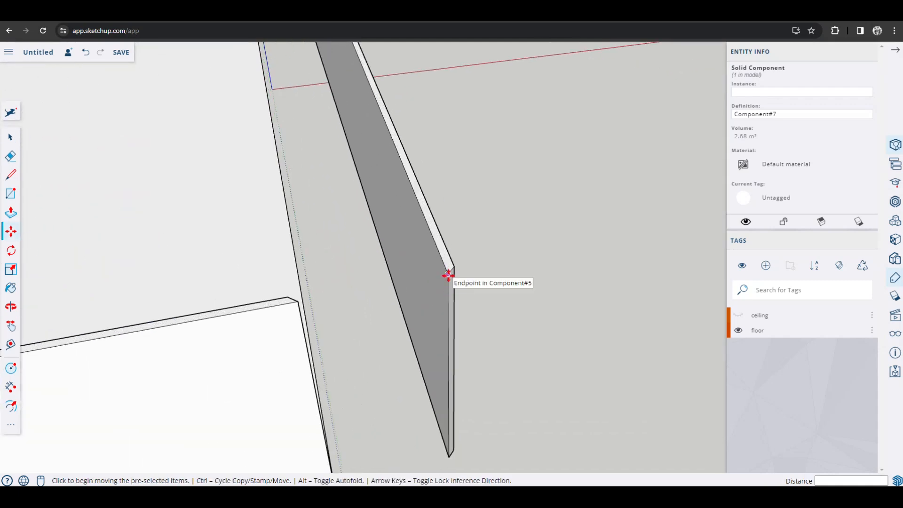
pyautogui.click(446, 274)
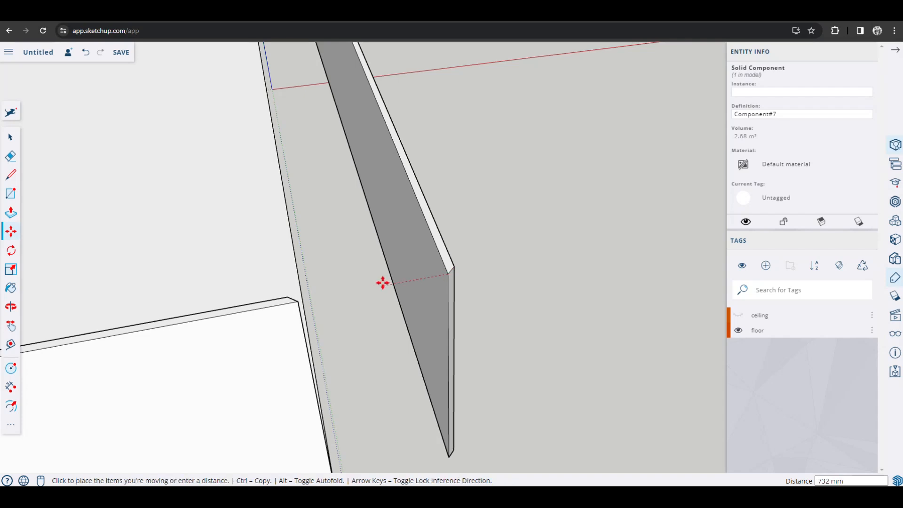
pyautogui.press('space')
# Move the nearer long wall by its top end corner to the short wall's top corner on the floor plan side
pyautogui.click(418, 275)
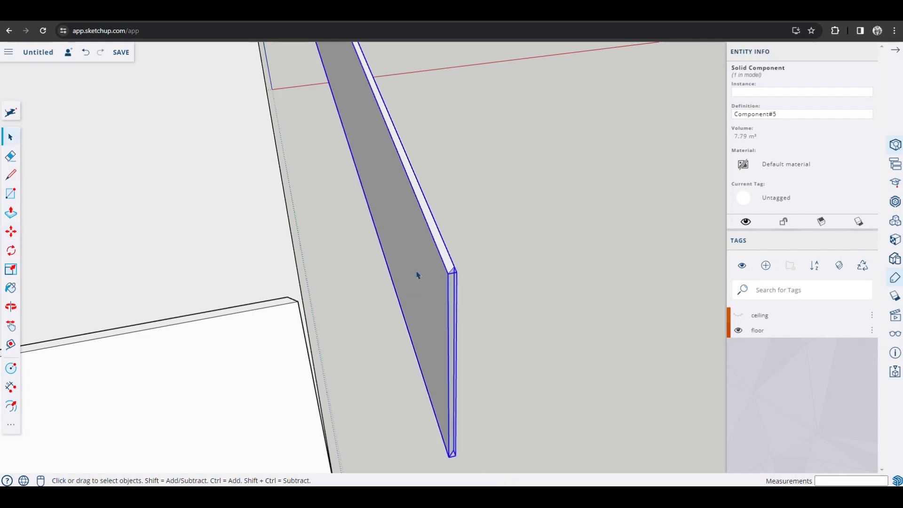
pyautogui.press('m')
pyautogui.click(448, 273)
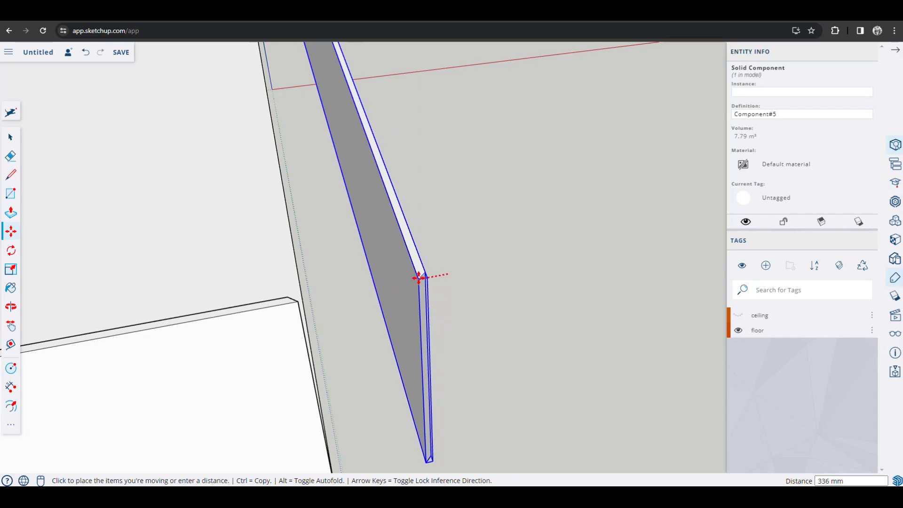
pyautogui.scroll(-2, 416, 279)
pyautogui.keyDown('shift'); pyautogui.moveTo(290, 309); pyautogui.dragTo(643, 219, button='middle'); pyautogui.keyUp('shift')
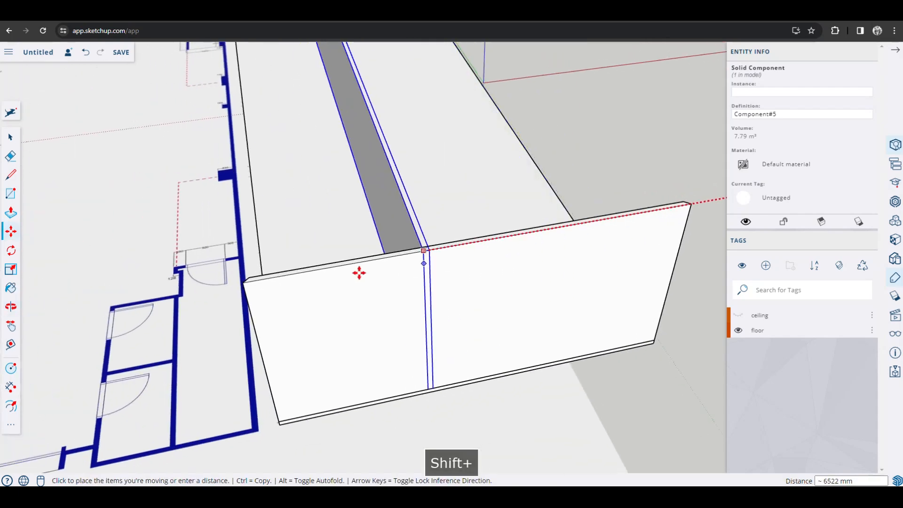
pyautogui.click(246, 285)
pyautogui.scroll(-2, 260, 290)
pyautogui.scroll(-3, 260, 290)
pyautogui.moveTo(461, 228); pyautogui.dragTo(383, 262, button='middle')
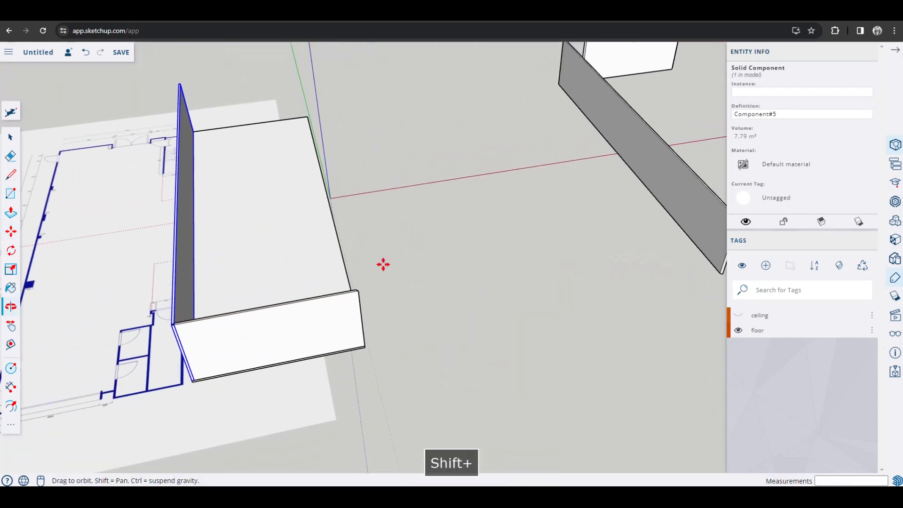
pyautogui.write('v')
# Move the farther long wall by its top end corner to the short wall's opposite top corner
pyautogui.press('space')
pyautogui.click(658, 191)
pyautogui.keyDown('shift'); pyautogui.moveTo(655, 193); pyautogui.dragTo(607, 201, button='middle'); pyautogui.keyUp('shift')
pyautogui.press('m')
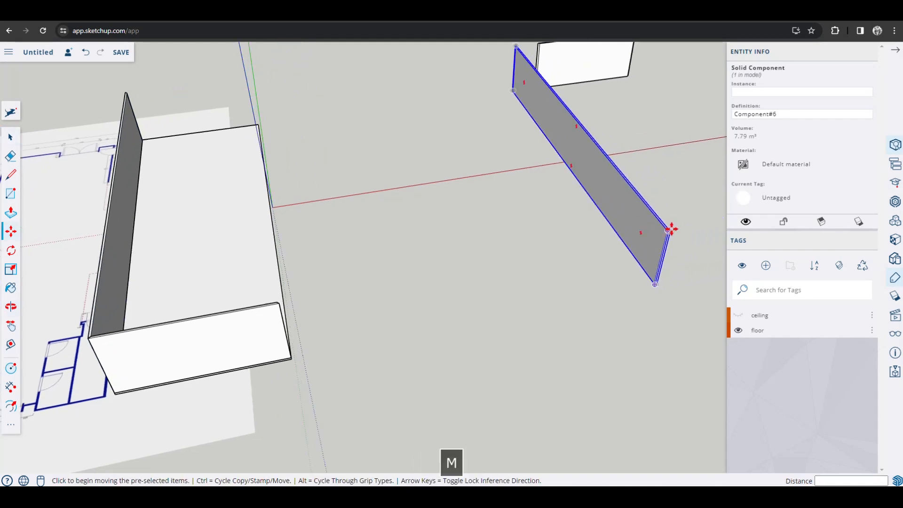
pyautogui.click(669, 231)
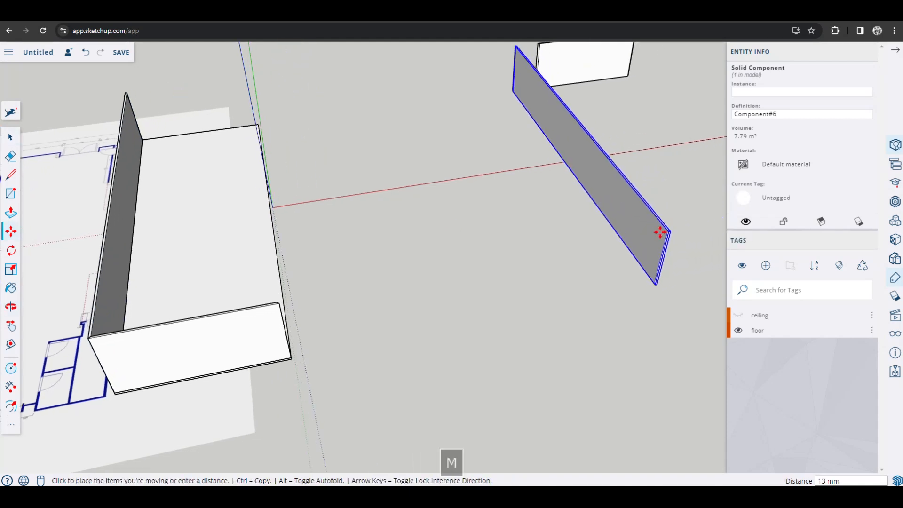
pyautogui.click(280, 302)
# Move the remaining short wall onto the floor's open end, aligning its outer corner with the long wall's end
pyautogui.moveTo(281, 303); pyautogui.dragTo(389, 137, button='middle')
pyautogui.press('space')
pyautogui.click(382, 95)
pyautogui.press('m')
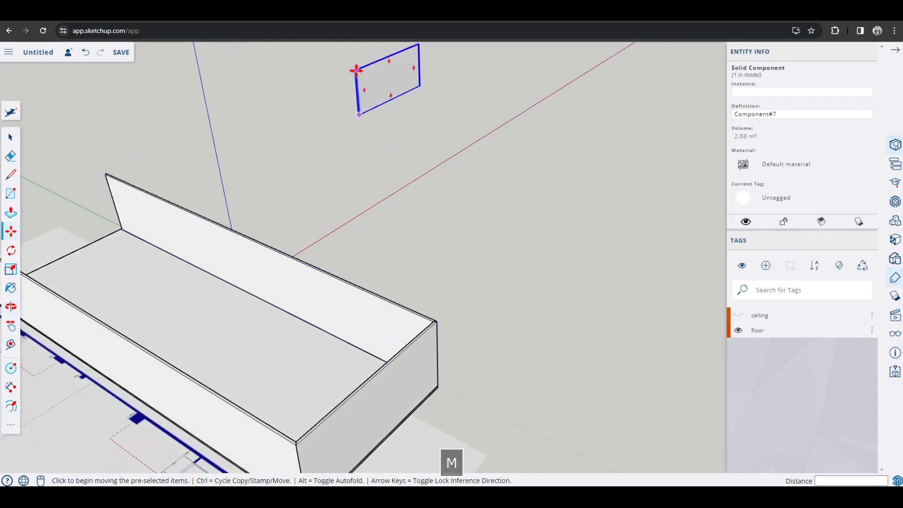
pyautogui.click(356, 71)
pyautogui.moveTo(357, 71); pyautogui.dragTo(425, 210, button='middle')
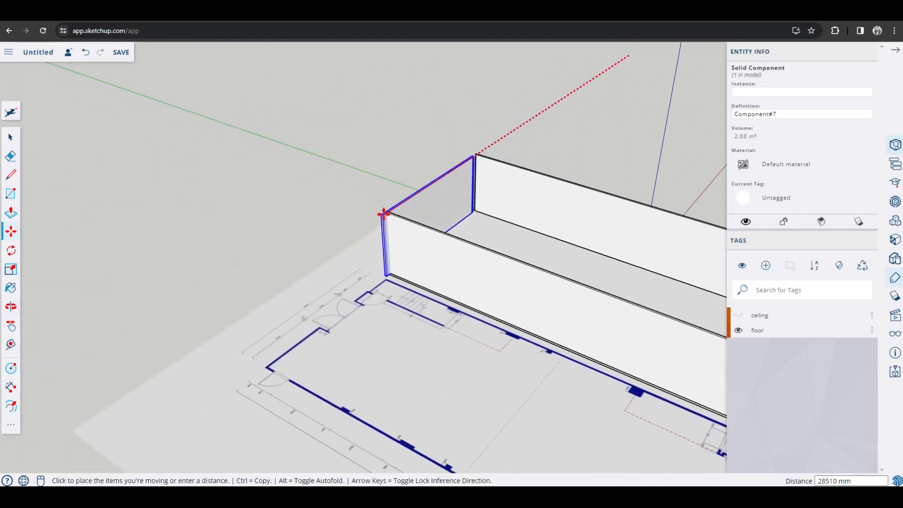
pyautogui.moveTo(374, 227); pyautogui.dragTo(383, 373, button='middle')
pyautogui.scroll(8, 410, 258)
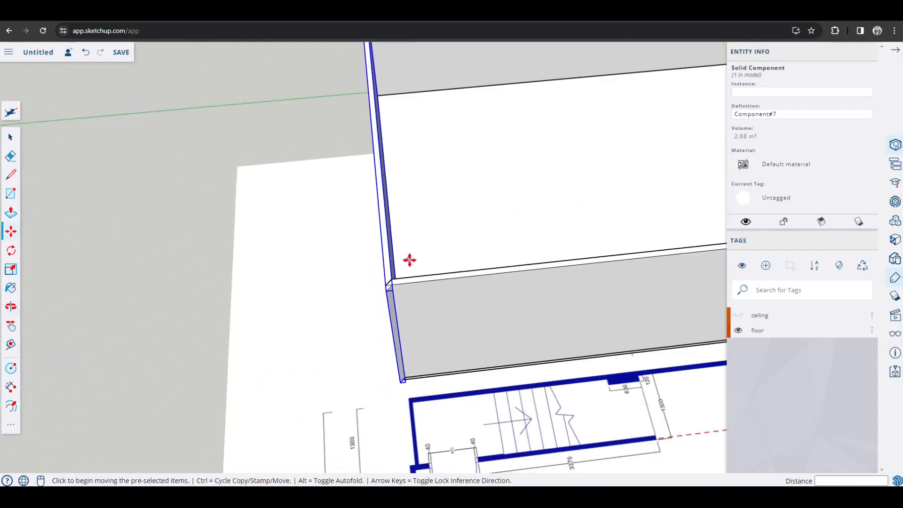
pyautogui.click(359, 335)
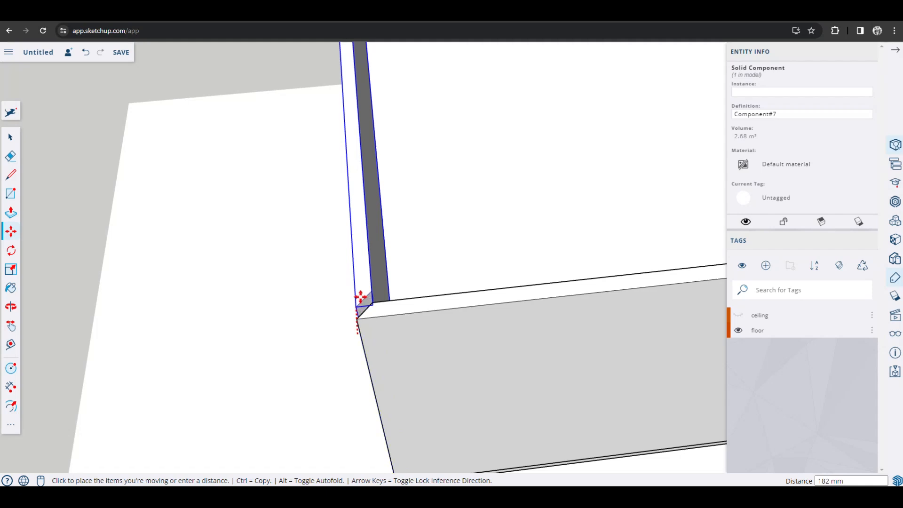
pyautogui.press('shift')
pyautogui.hotkey('alt', 'space')
pyautogui.press('space')
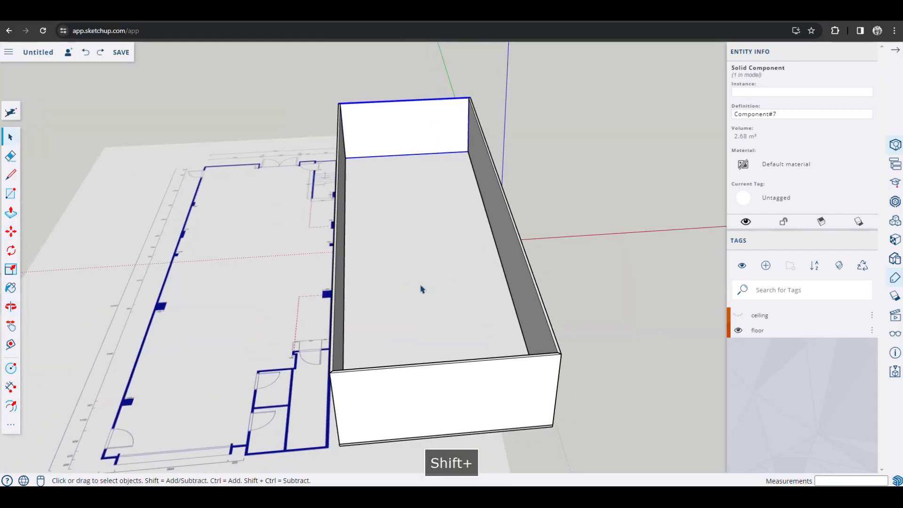
# Create two new tags named front door and right wall
pyautogui.moveTo(385, 302); pyautogui.dragTo(423, 284, button='middle')
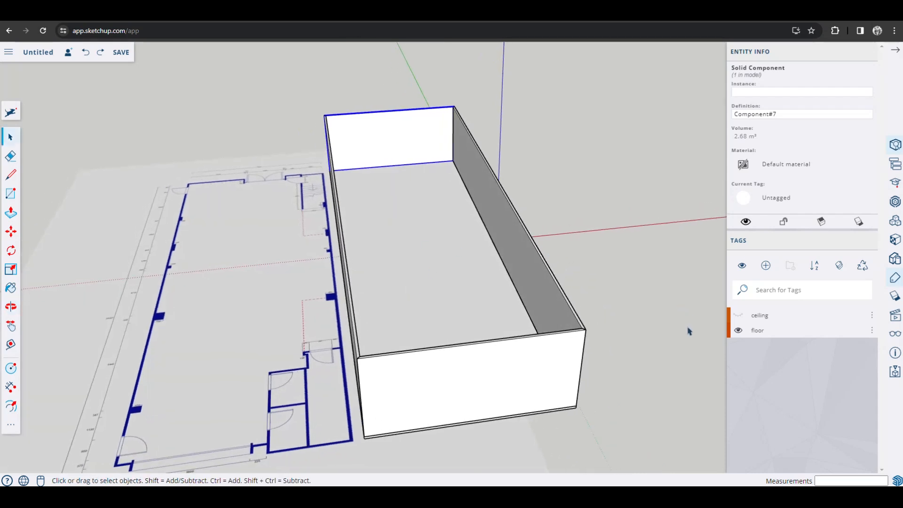
pyautogui.click(766, 266)
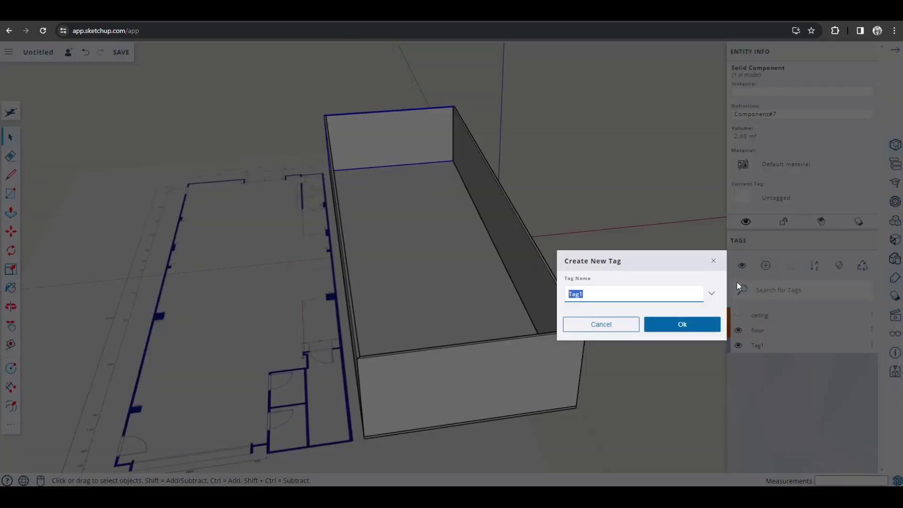
pyautogui.write('front')
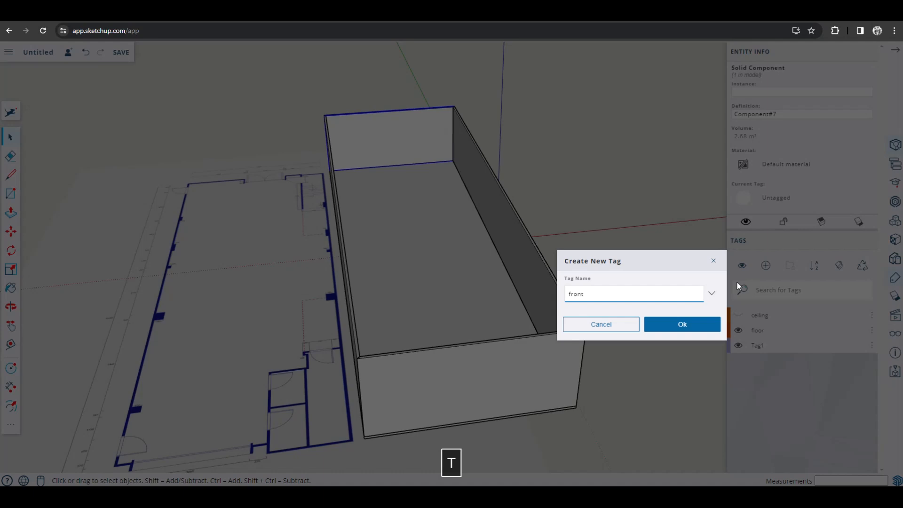
pyautogui.write(' door')
pyautogui.click(699, 327)
pyautogui.click(766, 266)
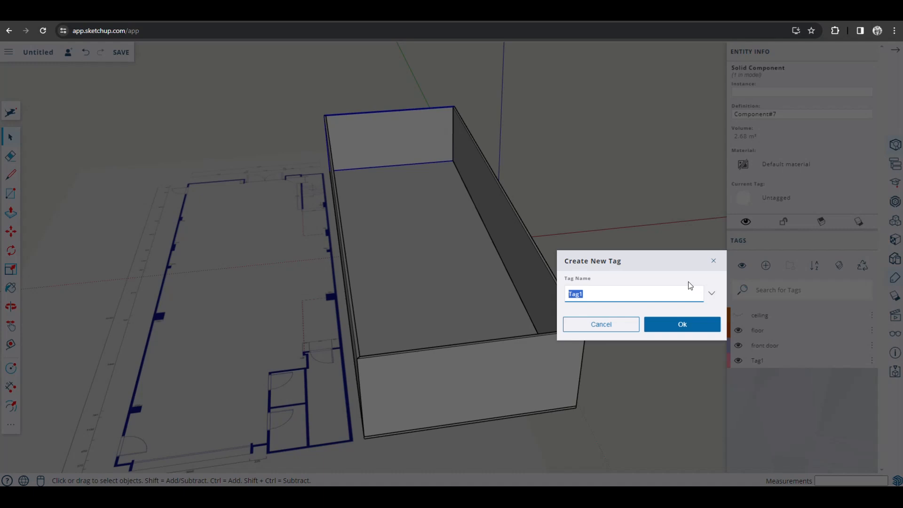
pyautogui.write('right')
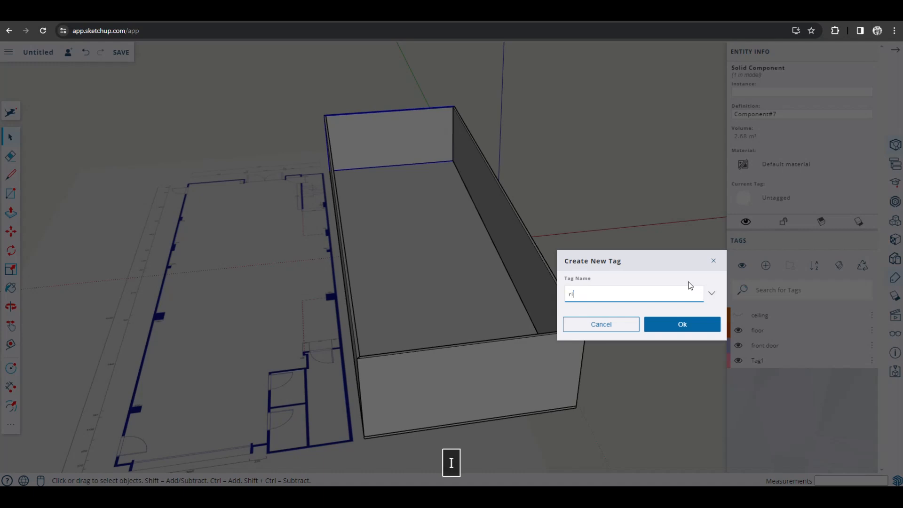
pyautogui.write(' wall')
pyautogui.click(682, 324)
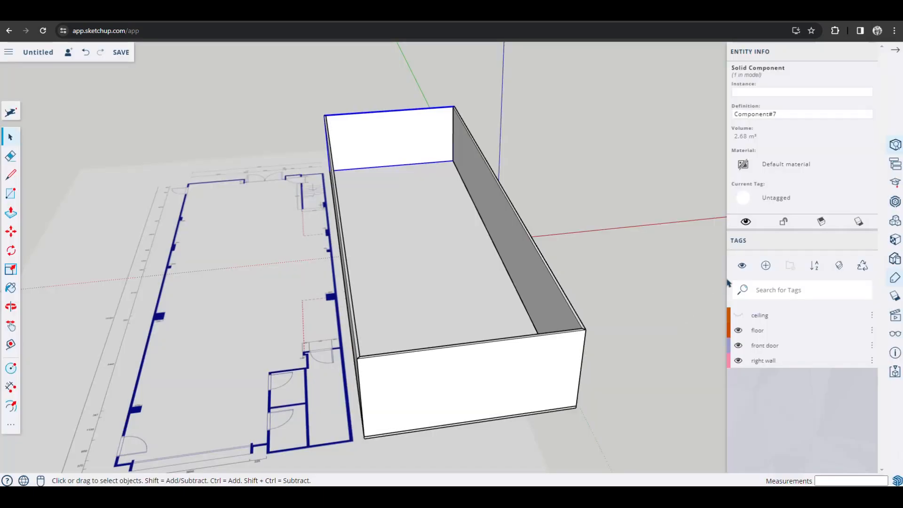
# Create two more tags named left wall and back wall
pyautogui.click(766, 266)
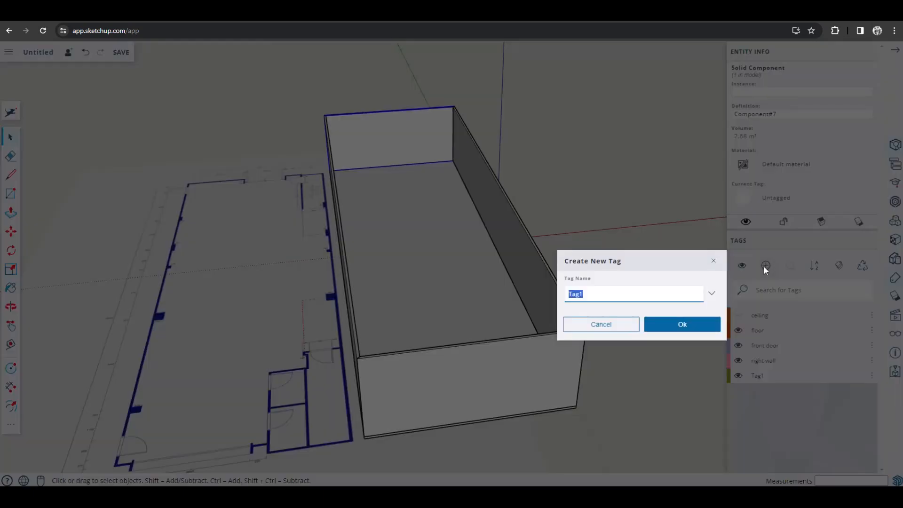
pyautogui.write('left wall')
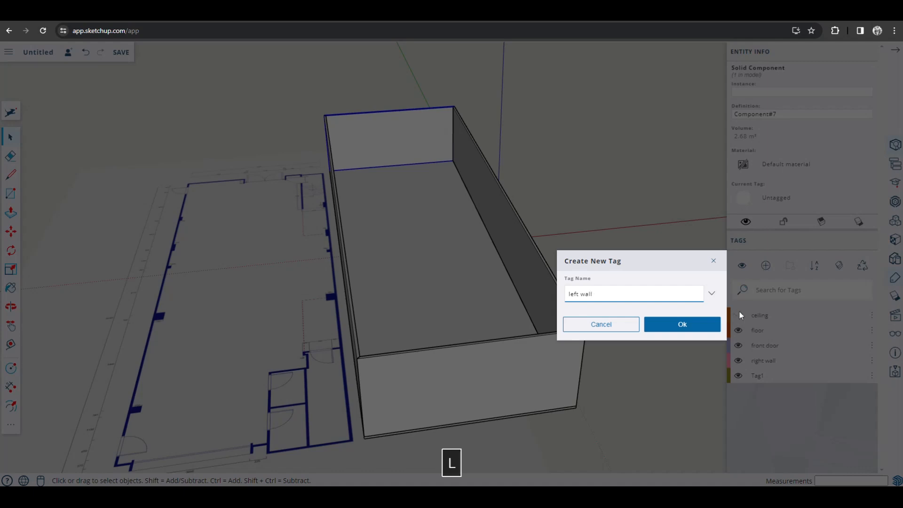
pyautogui.click(712, 327)
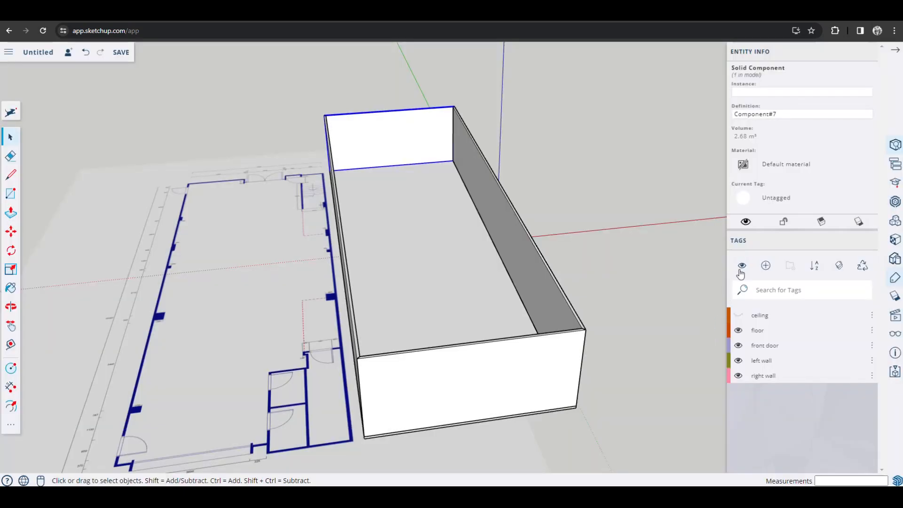
pyautogui.click(766, 266)
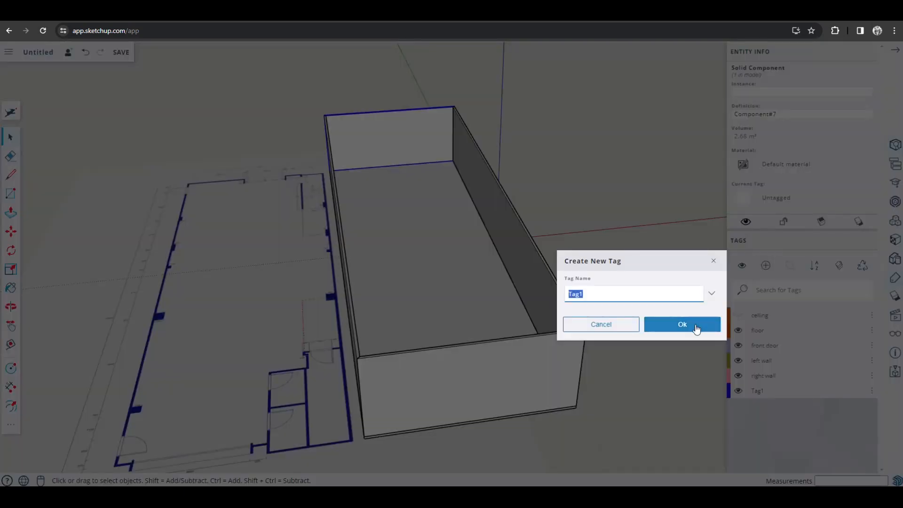
pyautogui.write('back ')
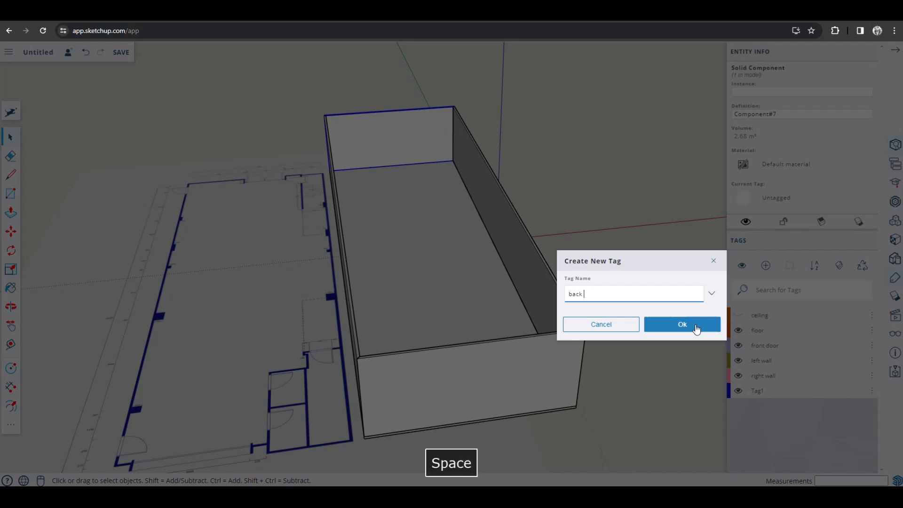
pyautogui.write('wall')
pyautogui.click(697, 329)
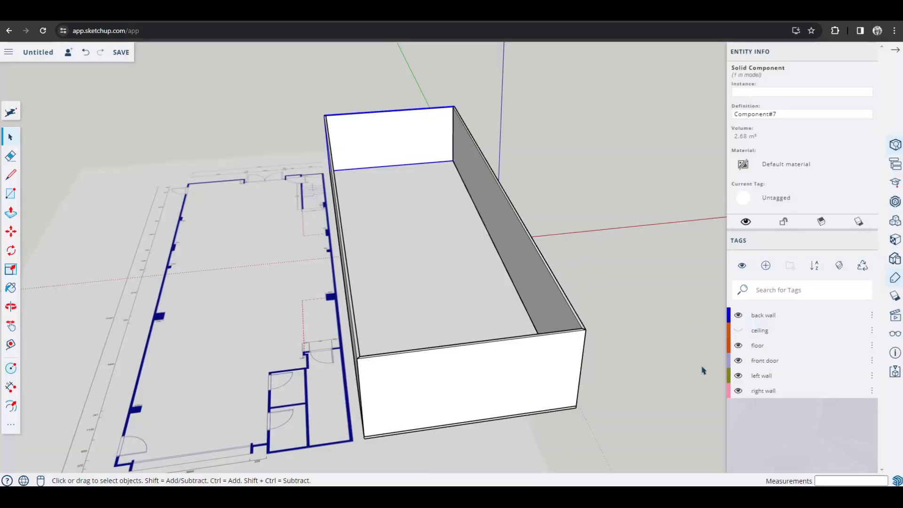
# Assign the back wall tag to the nearer short wall and the front door tag to the opposite short wall
pyautogui.click(772, 321)
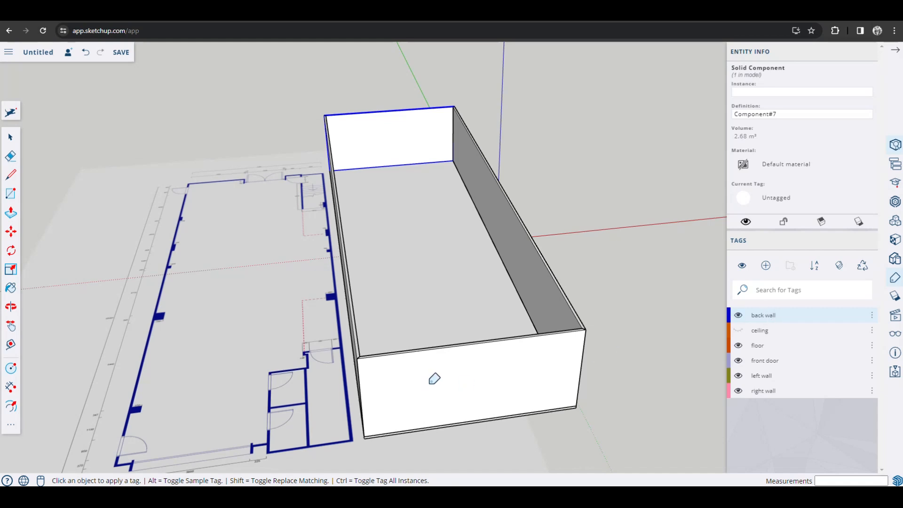
pyautogui.press('space')
pyautogui.click(488, 364)
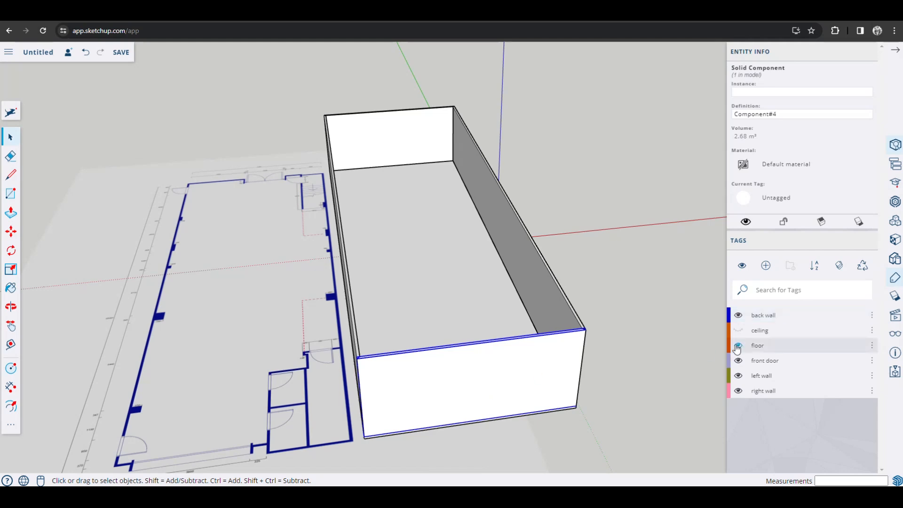
pyautogui.click(764, 315)
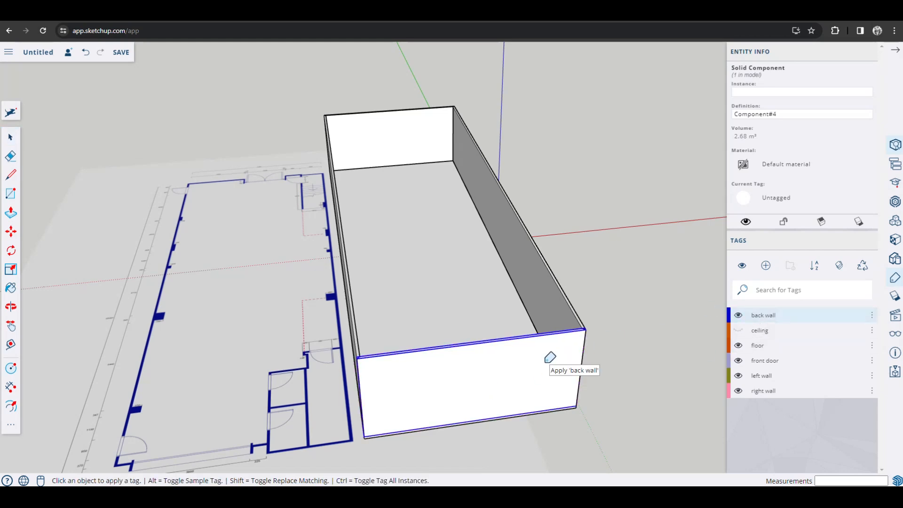
pyautogui.click(788, 360)
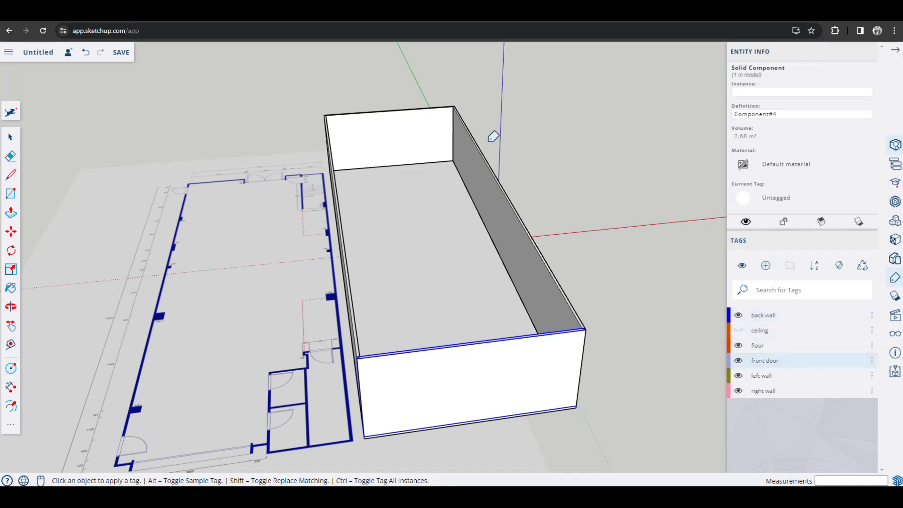
# Assign the left wall tag to the long wall beside the floor plan and the right wall tag to the opposite long wall
pyautogui.click(762, 375)
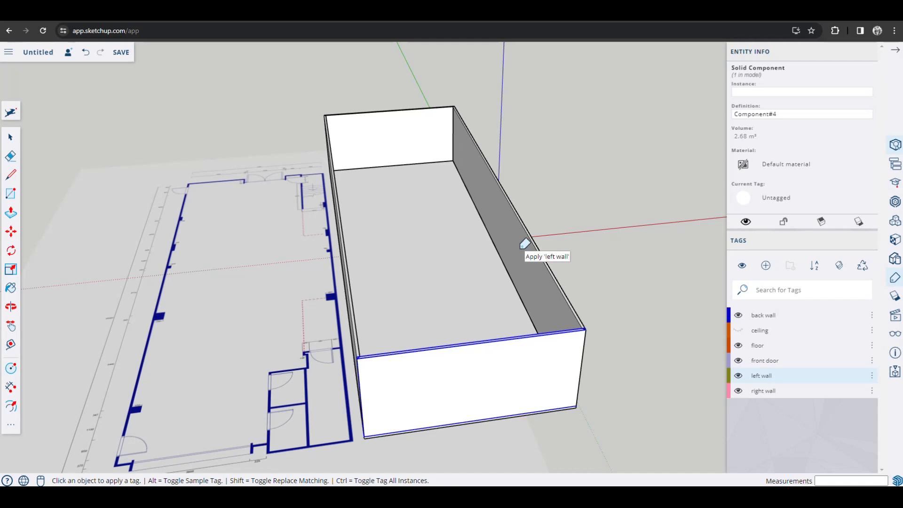
pyautogui.click(349, 257)
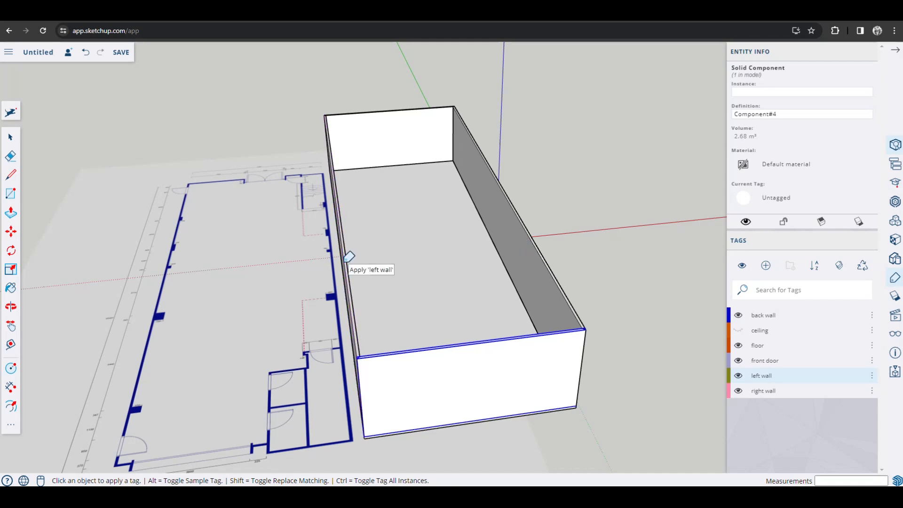
pyautogui.click(830, 391)
pyautogui.click(518, 251)
pyautogui.press('space')
# Check the tags assigned to both long walls and the nearer short wall
pyautogui.click(572, 283)
pyautogui.moveTo(572, 282); pyautogui.dragTo(564, 254, button='middle')
pyautogui.click(564, 255)
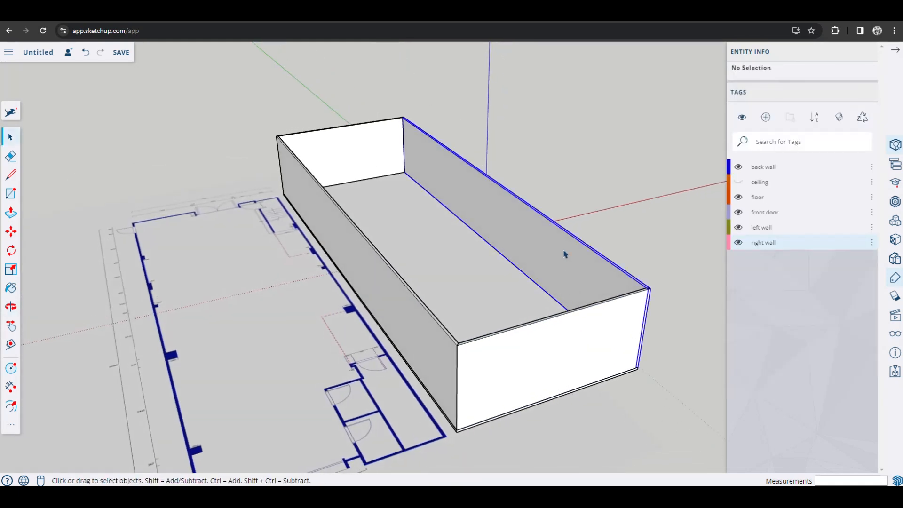
pyautogui.click(401, 286)
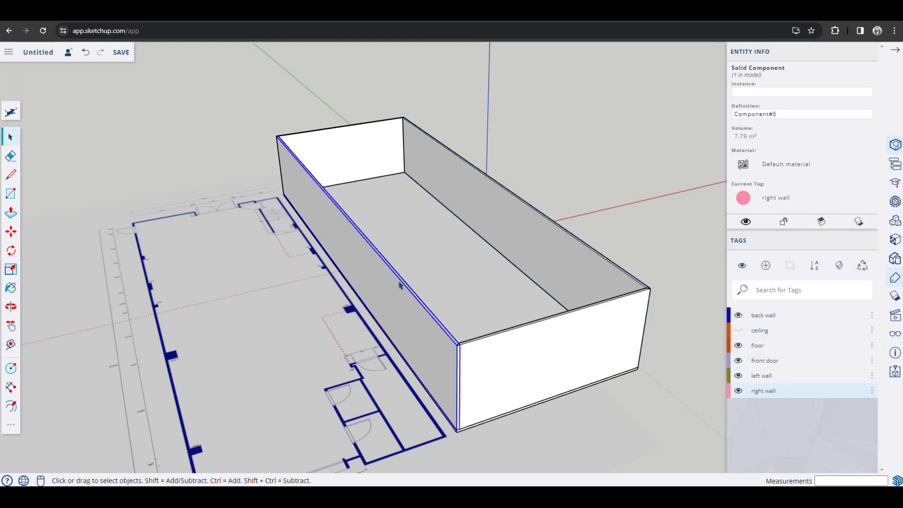
pyautogui.moveTo(684, 207); pyautogui.dragTo(631, 210, button='middle')
pyautogui.click(480, 375)
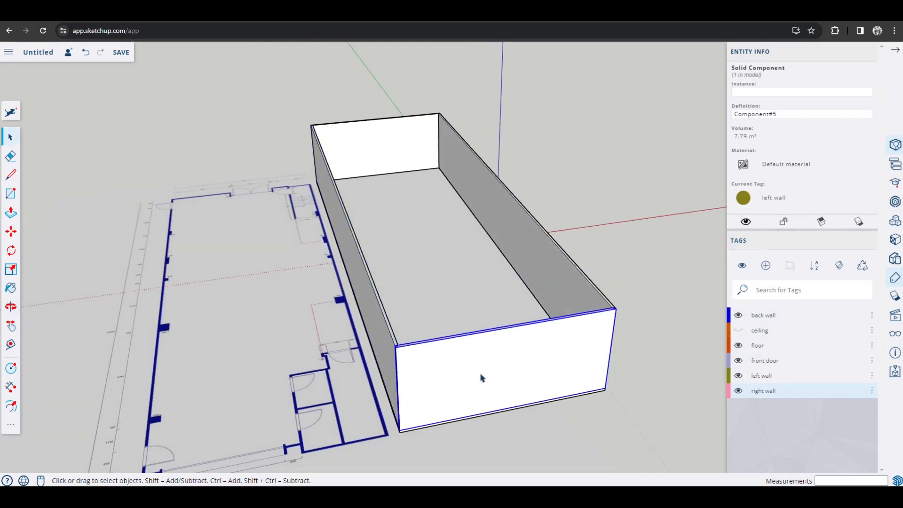
pyautogui.click(624, 210)
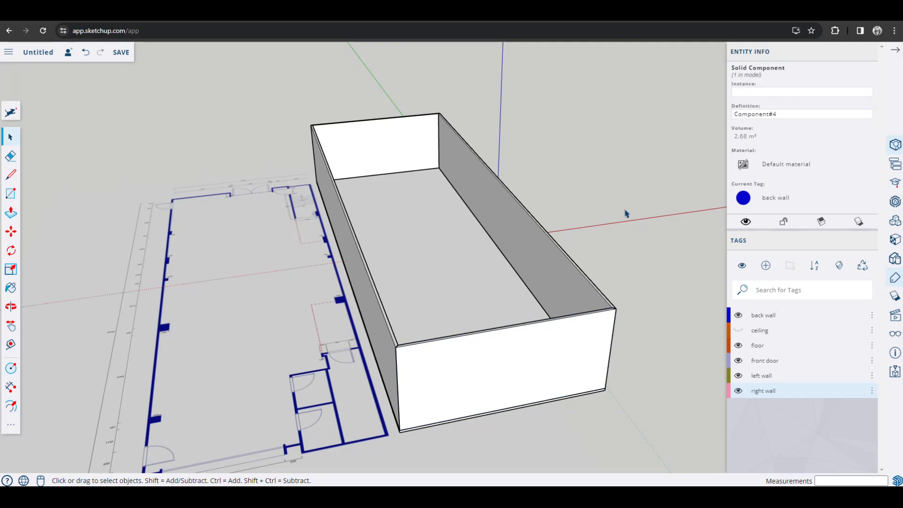
# Turn on the ceiling tag's visibility to inspect the enclosed room, and turn it off again
pyautogui.scroll(2, 458, 258)
pyautogui.moveTo(461, 281); pyautogui.dragTo(488, 247, button='middle')
pyautogui.click(738, 182)
pyautogui.moveTo(383, 308); pyautogui.dragTo(345, 323, button='middle')
pyautogui.moveTo(658, 296); pyautogui.dragTo(275, 303, button='middle')
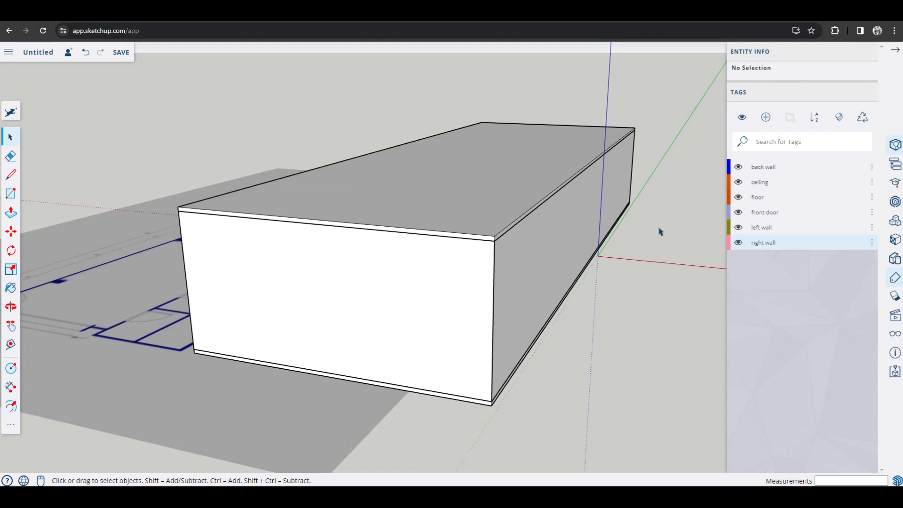
pyautogui.moveTo(404, 228); pyautogui.dragTo(447, 232, button='middle')
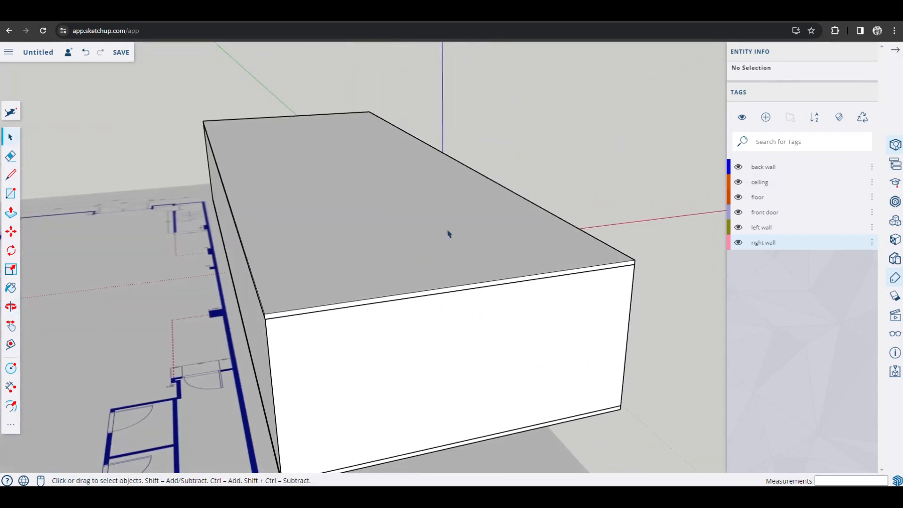
pyautogui.click(739, 182)
# Hide the front door tag to open the room at the floor plan's entrance end
pyautogui.moveTo(488, 208); pyautogui.dragTo(445, 235, button='middle')
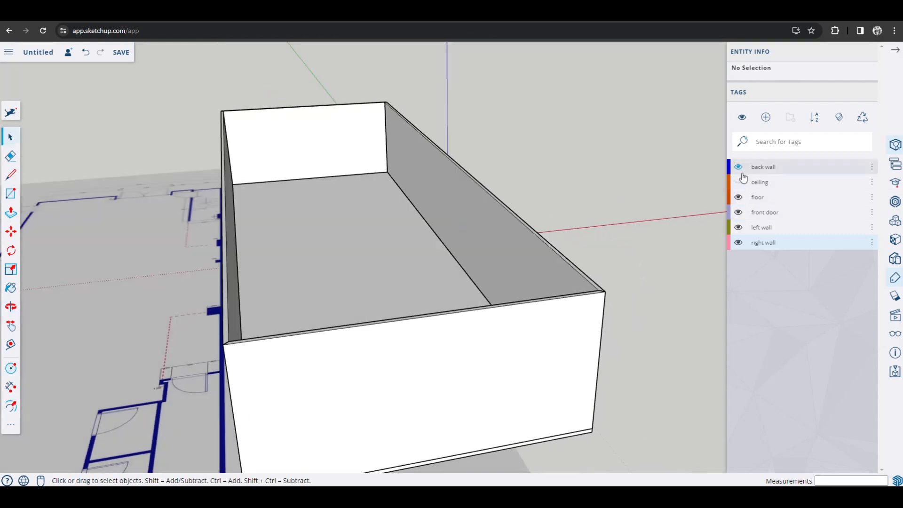
pyautogui.keyDown('shift'); pyautogui.moveTo(309, 357); pyautogui.dragTo(361, 326, button='middle'); pyautogui.keyUp('shift')
pyautogui.moveTo(258, 258)
pyautogui.mouseDown(button='middle')
pyautogui.moveTo(528, 317)
pyautogui.moveTo(499, 257)
pyautogui.moveTo(612, 248)
pyautogui.mouseUp(button='middle')
pyautogui.moveTo(475, 246); pyautogui.dragTo(600, 247, button='middle')
pyautogui.keyDown('shift'); pyautogui.moveTo(492, 268); pyautogui.dragTo(387, 302, button='middle'); pyautogui.keyUp('shift')
pyautogui.moveTo(549, 182)
pyautogui.mouseDown(button='middle')
pyautogui.moveTo(540, 195)
pyautogui.moveTo(563, 193)
pyautogui.mouseUp(button='middle')
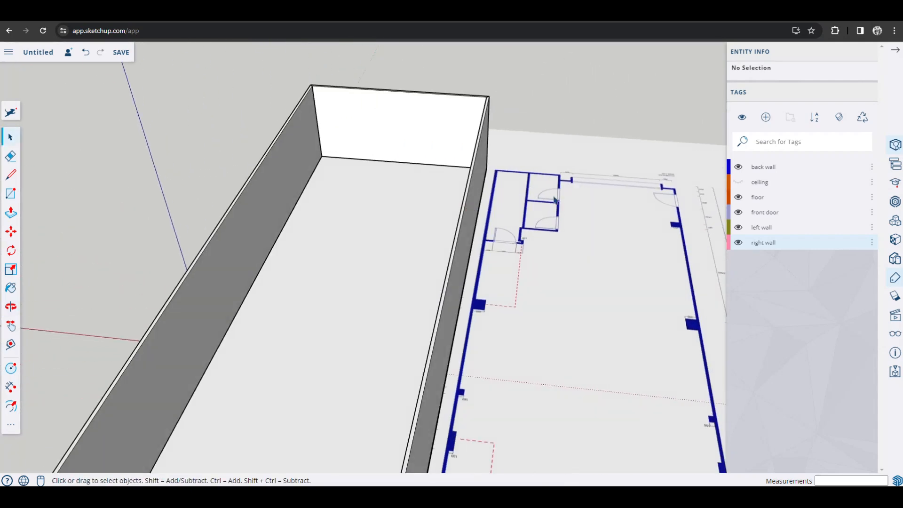
pyautogui.moveTo(346, 295); pyautogui.dragTo(381, 175, button='middle')
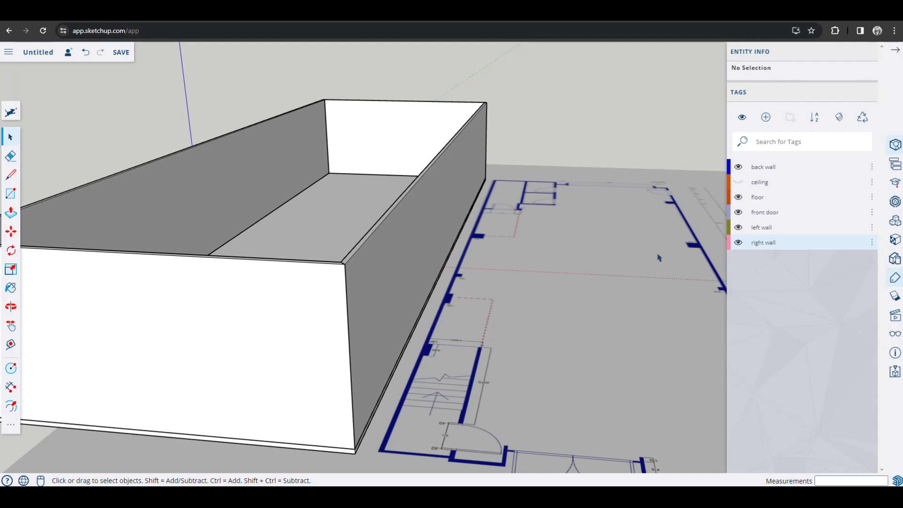
pyautogui.click(739, 213)
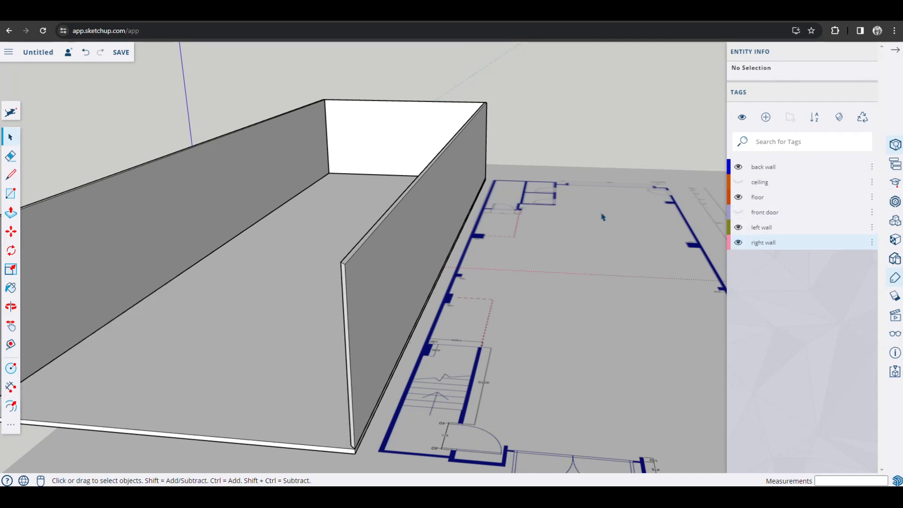
# Hide the left wall tag to expose the room interior beside the floor plan
pyautogui.click(739, 227)
pyautogui.keyDown('shift'); pyautogui.moveTo(280, 157); pyautogui.dragTo(324, 281, button='middle'); pyautogui.keyUp('shift')
pyautogui.scroll(5, 395, 275)
pyautogui.moveTo(407, 283); pyautogui.dragTo(377, 216, button='middle')
pyautogui.moveTo(443, 240); pyautogui.dragTo(536, 242, button='middle')
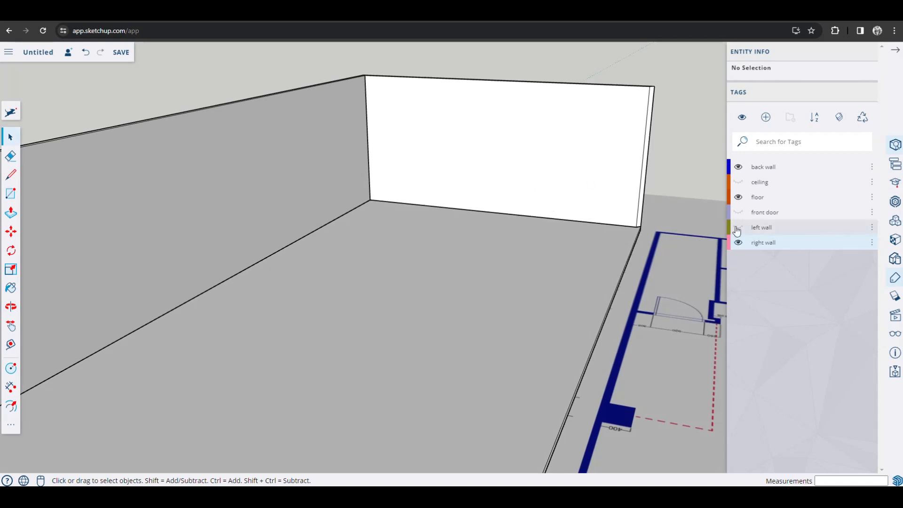
# Toggle the left wall and right wall tags' visibility, leaving the left wall hidden and the right wall shown
pyautogui.click(738, 228)
pyautogui.moveTo(322, 236)
pyautogui.mouseDown(button='middle')
pyautogui.moveTo(438, 224)
pyautogui.moveTo(289, 242)
pyautogui.moveTo(326, 237)
pyautogui.mouseUp(button='middle')
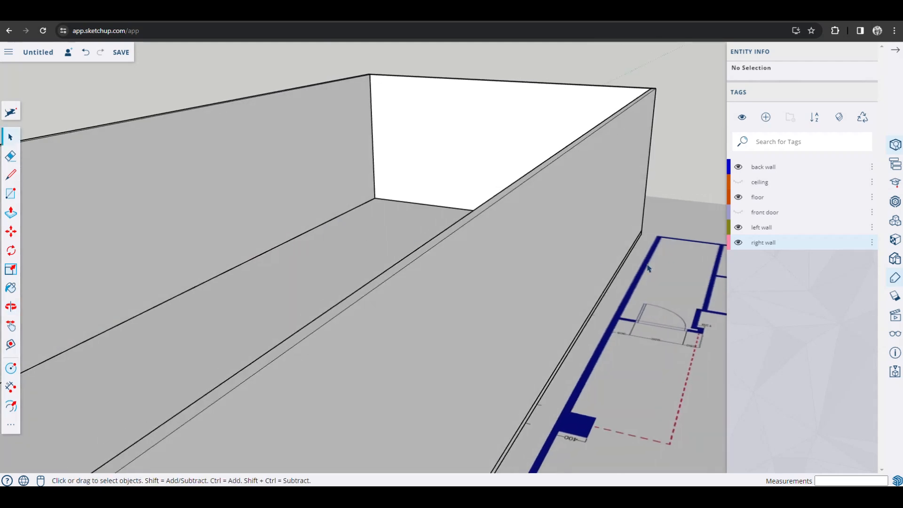
pyautogui.click(739, 243)
pyautogui.click(739, 243)
pyautogui.click(739, 227)
# Examine the open room and the adjacent floor plan from several angles, including the rooms drawn near the back wall
pyautogui.moveTo(546, 268); pyautogui.dragTo(449, 333, button='middle')
pyautogui.moveTo(475, 295); pyautogui.dragTo(441, 205, button='middle')
pyautogui.scroll(-4, 423, 319)
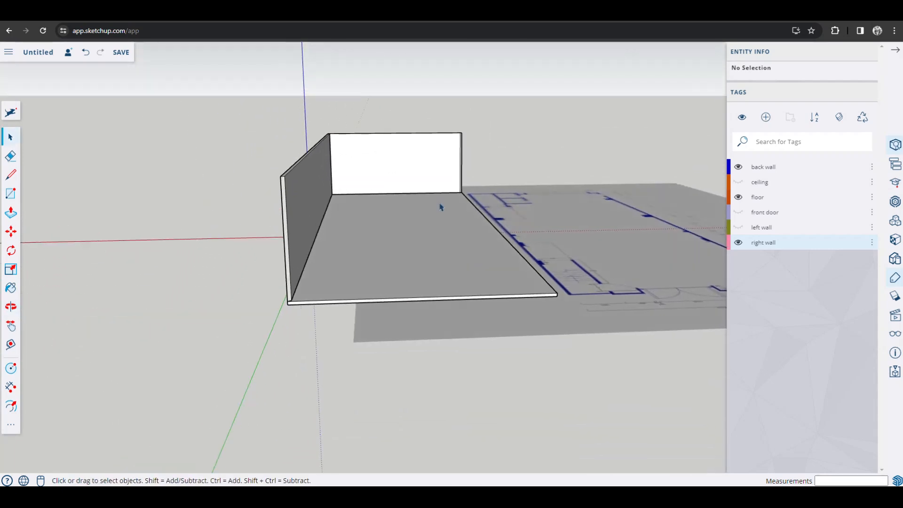
pyautogui.scroll(5, 441, 206)
pyautogui.moveTo(362, 130); pyautogui.dragTo(359, 260, button='middle')
pyautogui.scroll(-2, 358, 263)
pyautogui.moveTo(355, 311); pyautogui.dragTo(347, 226, button='middle')
pyautogui.moveTo(391, 206); pyautogui.dragTo(345, 258, button='middle')
pyautogui.scroll(-2, 350, 172)
pyautogui.moveTo(362, 145); pyautogui.dragTo(377, 281, button='middle')
pyautogui.scroll(3, 415, 236)
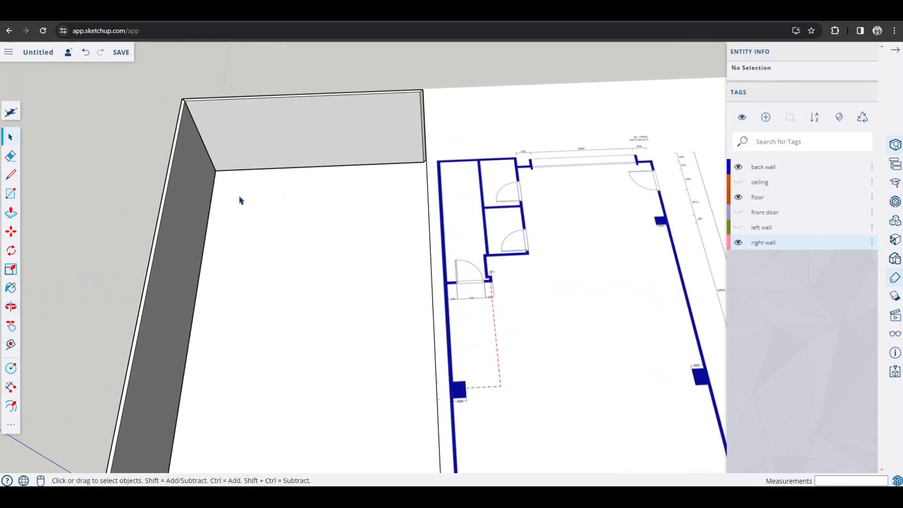
# Draw a rectangle about 3515 mm by 1023 mm on the room floor, in front of the back wall
pyautogui.moveTo(278, 302); pyautogui.dragTo(350, 264, button='middle')
pyautogui.scroll(1, 349, 265)
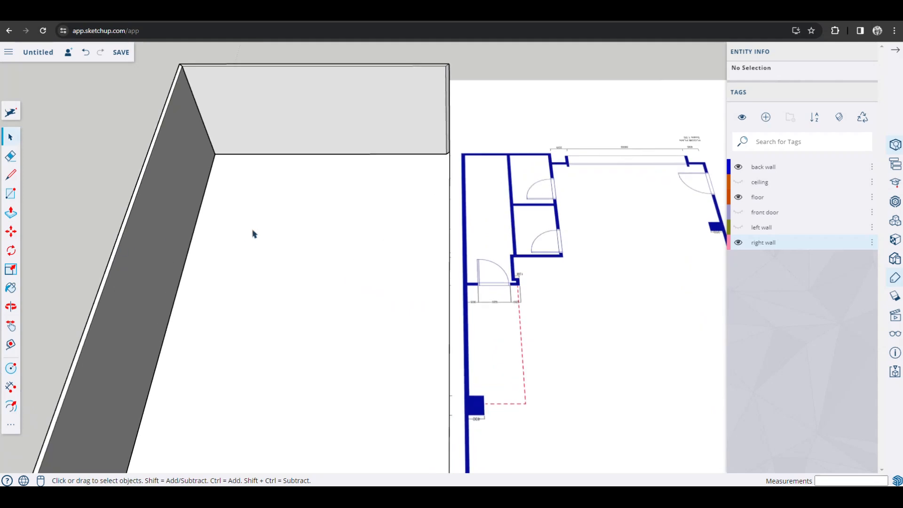
pyautogui.moveTo(387, 260); pyautogui.dragTo(292, 266, button='middle')
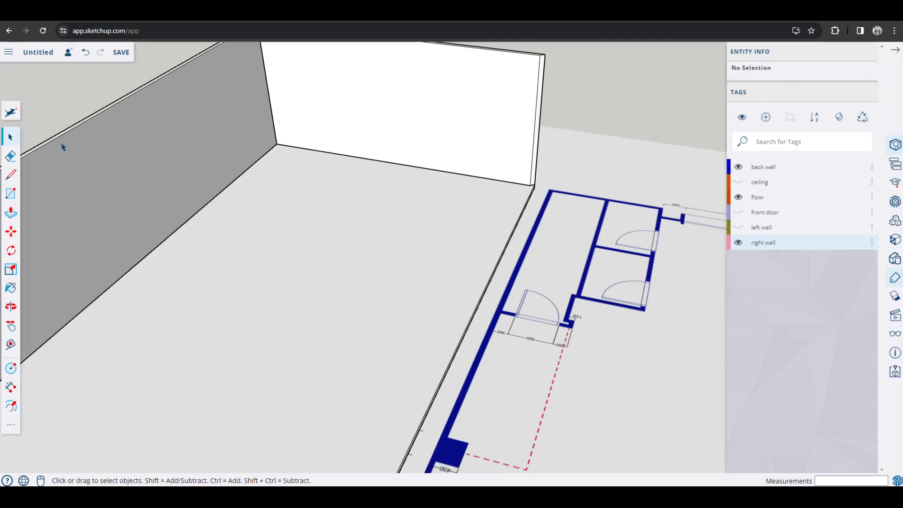
pyautogui.click(11, 213)
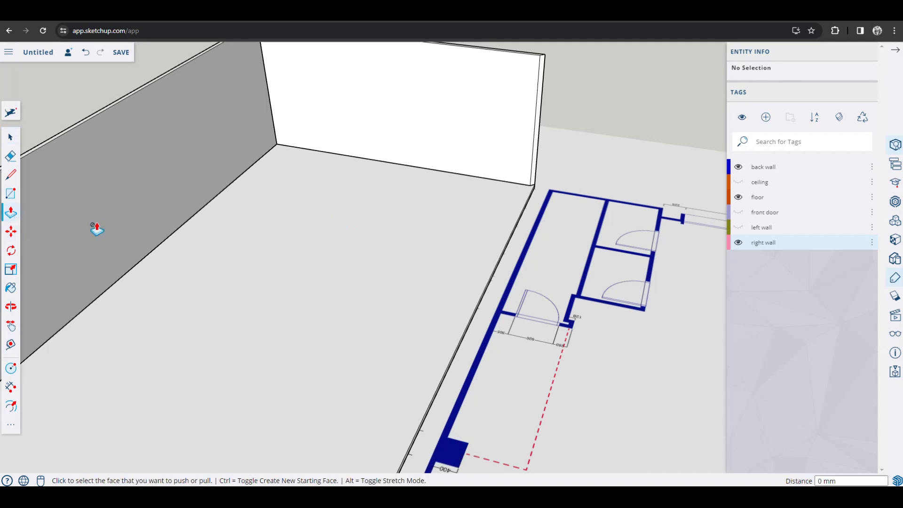
pyautogui.click(15, 198)
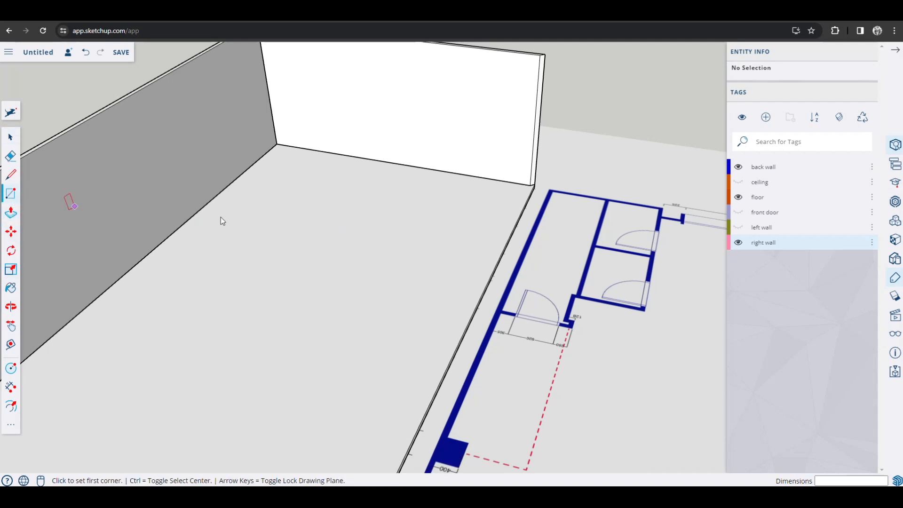
pyautogui.click(262, 211)
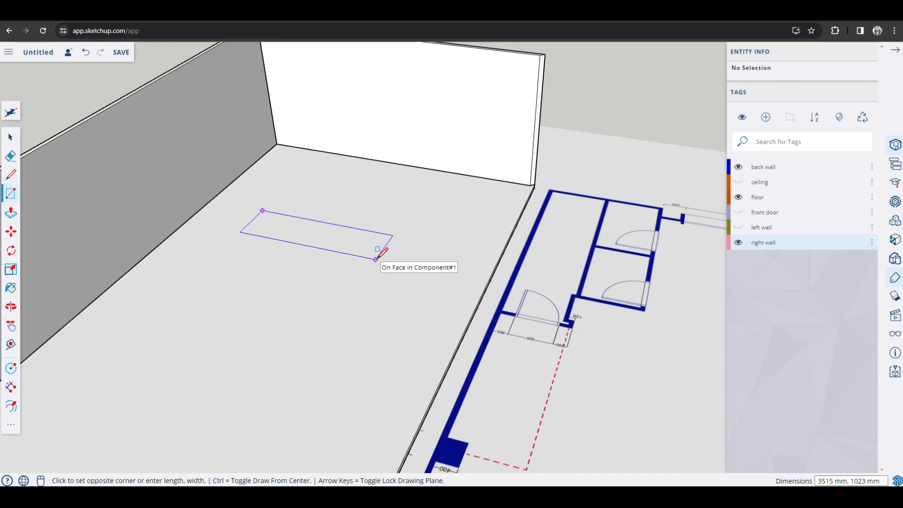
pyautogui.click(375, 259)
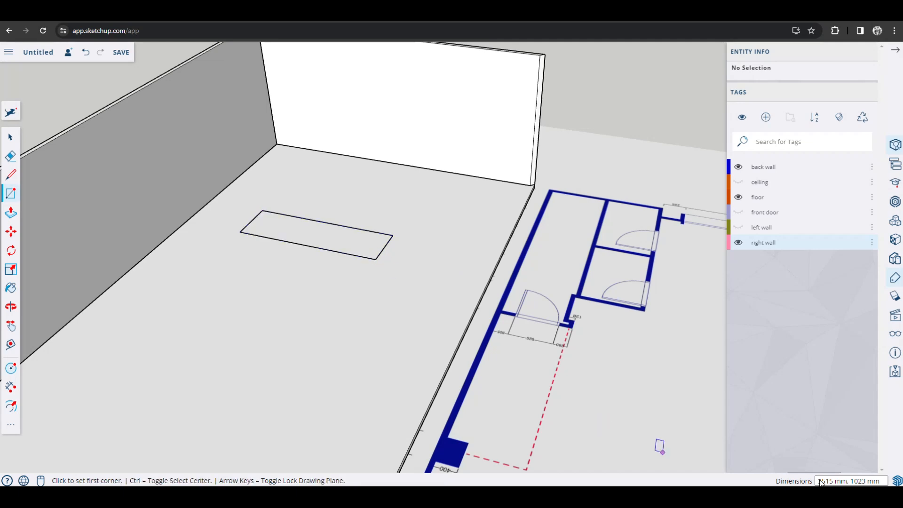
# Extrude the floor rectangle upward by 1000 mm into a counter block
pyautogui.moveTo(379, 283); pyautogui.dragTo(409, 276, button='middle')
pyautogui.scroll(2, 409, 289)
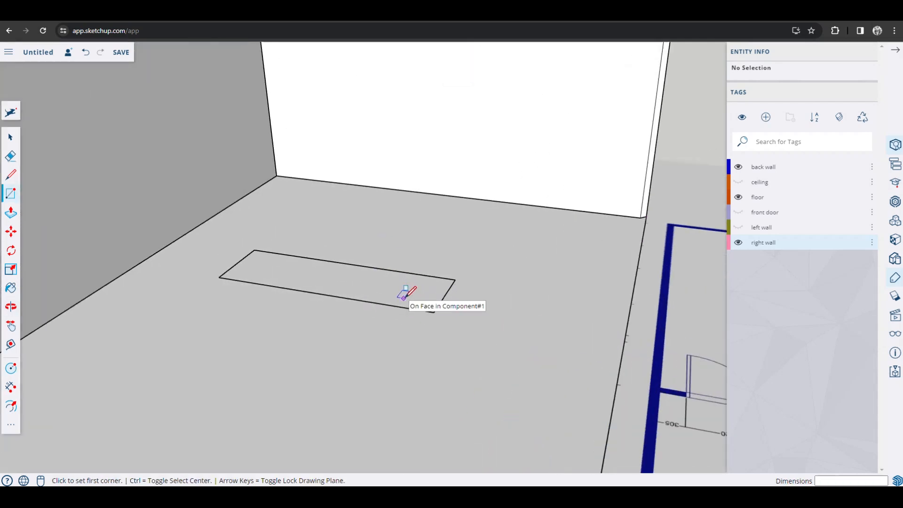
pyautogui.press('p')
pyautogui.click(397, 298)
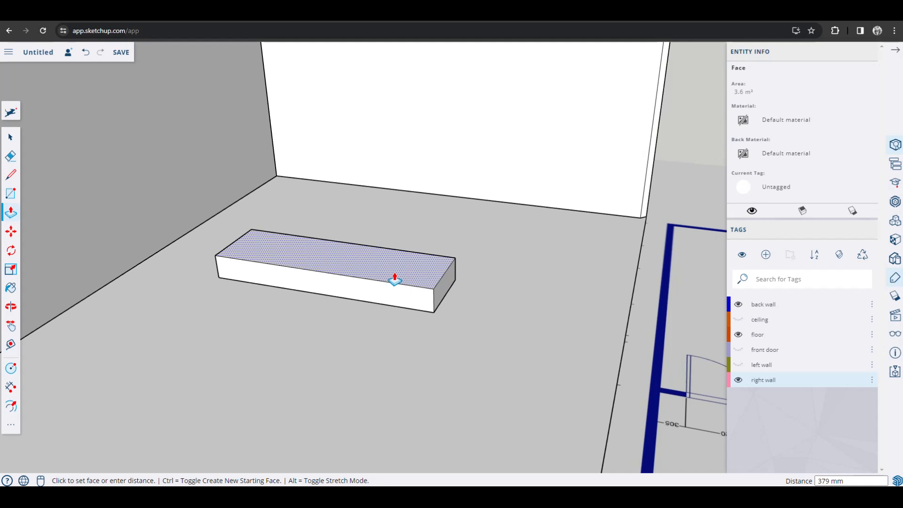
pyautogui.write('100')
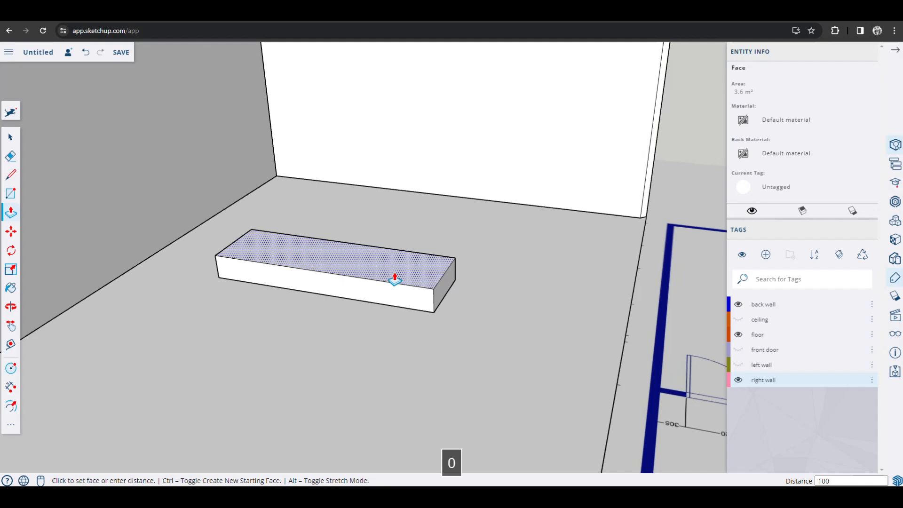
pyautogui.write('0')
pyautogui.press('Return')
# Make the whole counter block a component with the default settings
pyautogui.moveTo(432, 287); pyautogui.dragTo(422, 357, button='middle')
pyautogui.moveTo(417, 408); pyautogui.dragTo(421, 359, button='middle')
pyautogui.scroll(3, 422, 359)
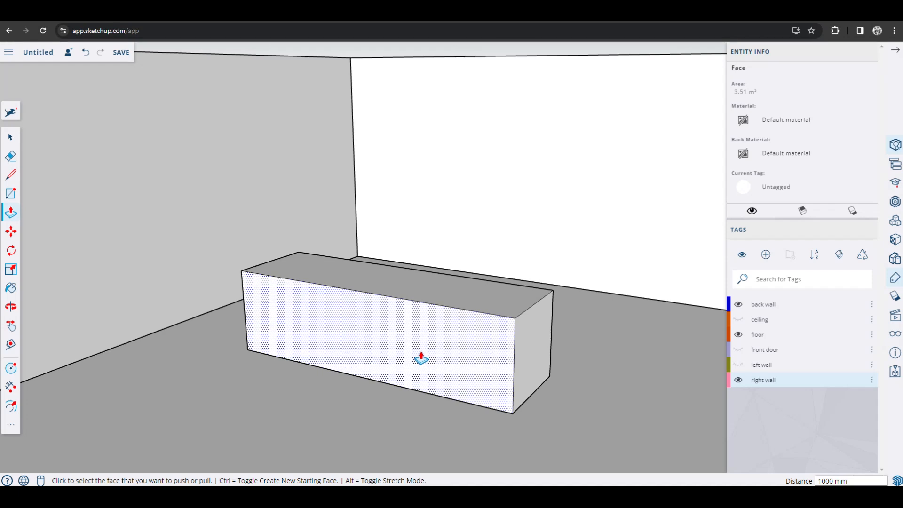
pyautogui.press('space')
pyautogui.tripleClick(422, 356)
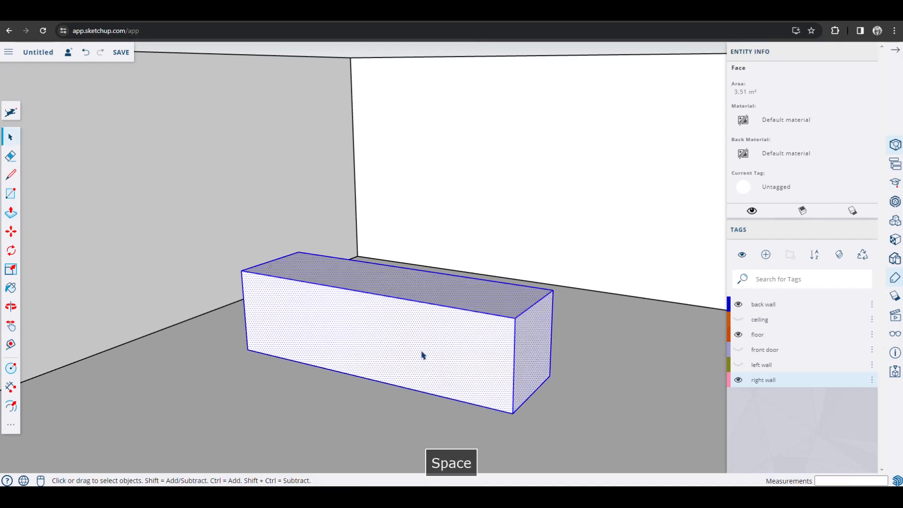
pyautogui.rightClick(426, 335)
pyautogui.click(456, 365)
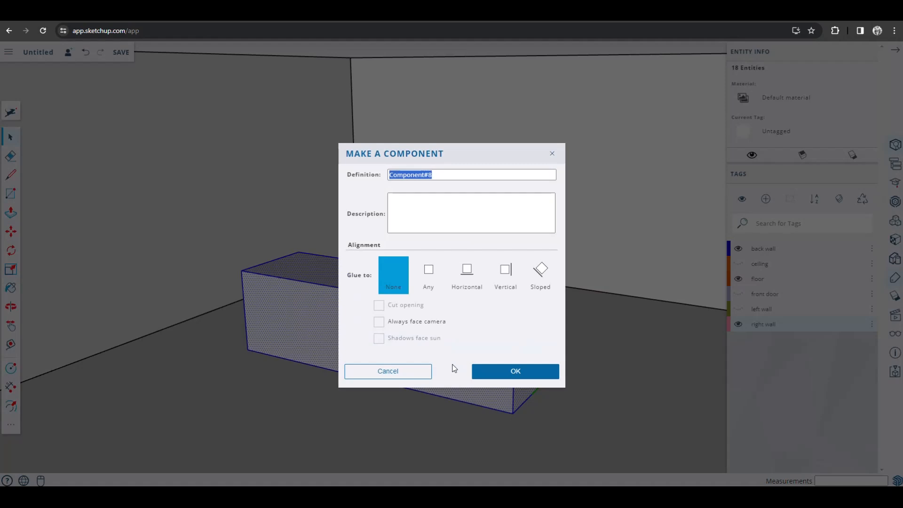
pyautogui.click(492, 376)
pyautogui.moveTo(383, 288); pyautogui.dragTo(371, 324, button='middle')
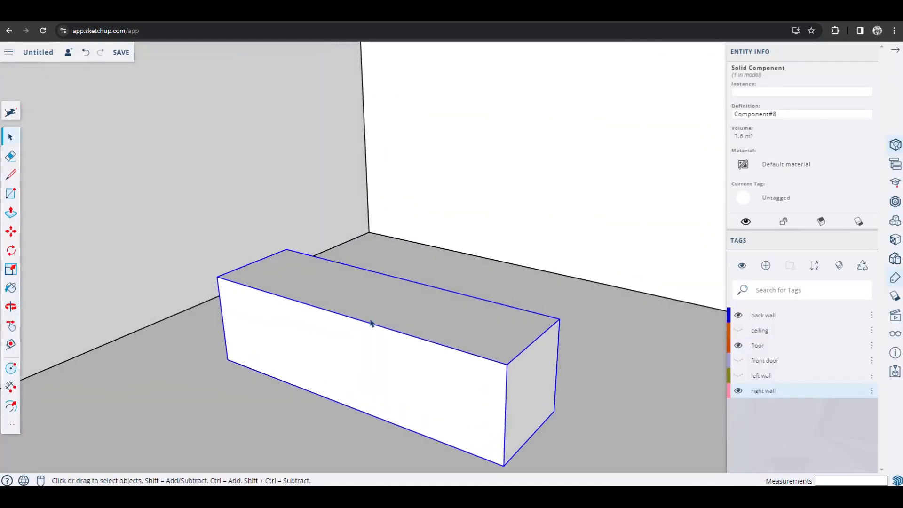
pyautogui.click(12, 192)
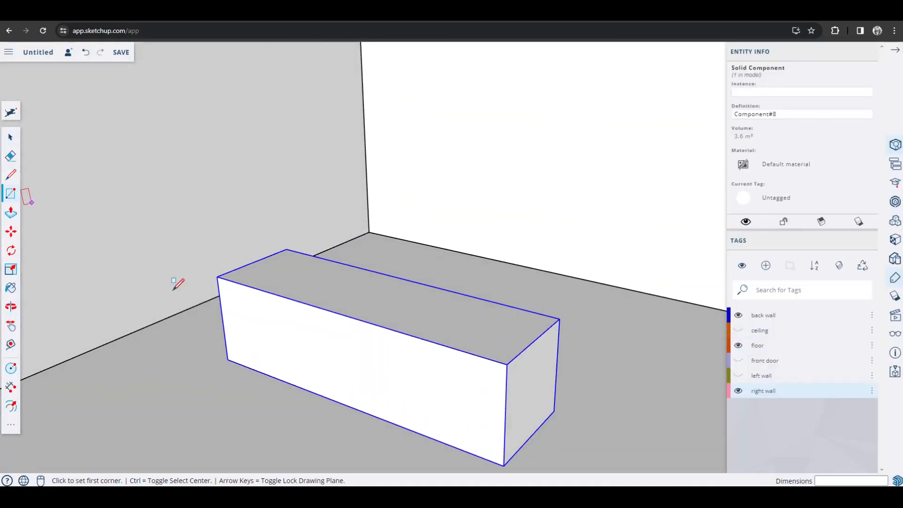
pyautogui.click(218, 276)
pyautogui.click(553, 317)
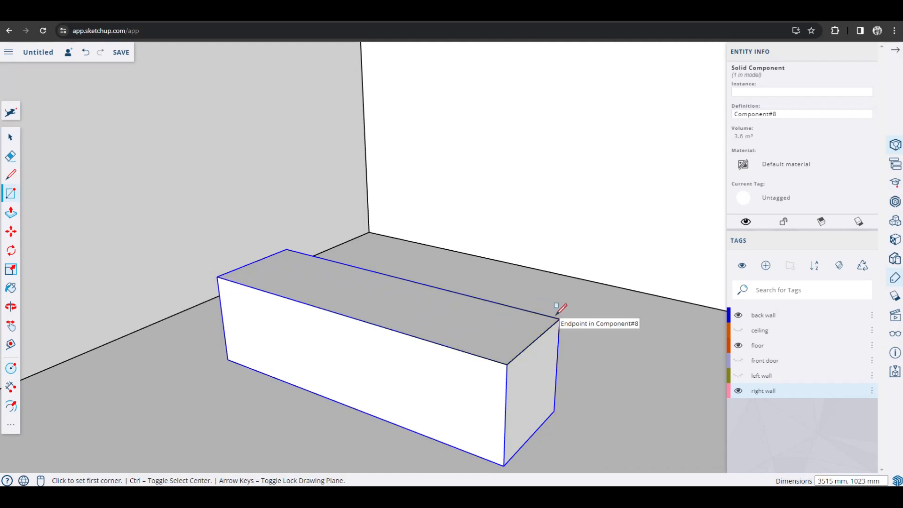
pyautogui.press('p')
pyautogui.click(502, 323)
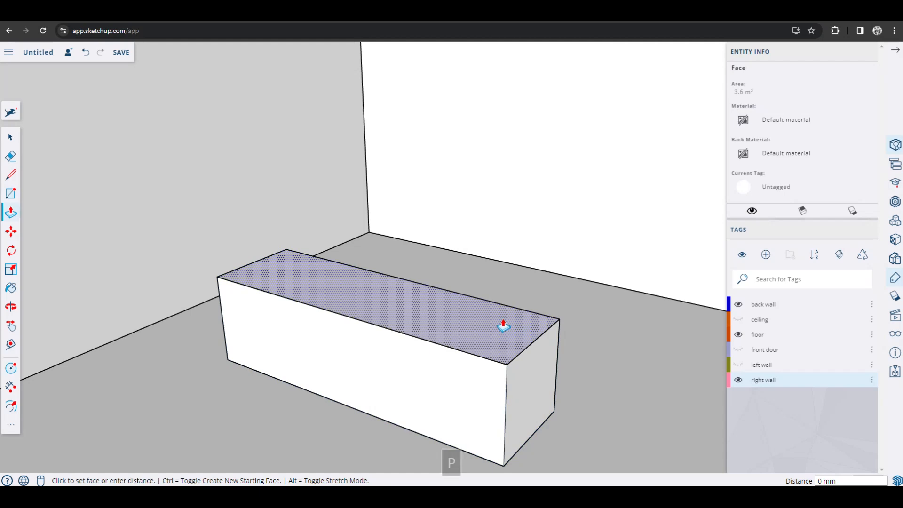
pyautogui.hotkey('ctrl', 'z')
pyautogui.press('o')
pyautogui.moveTo(443, 309); pyautogui.dragTo(357, 371)
pyautogui.press('p')
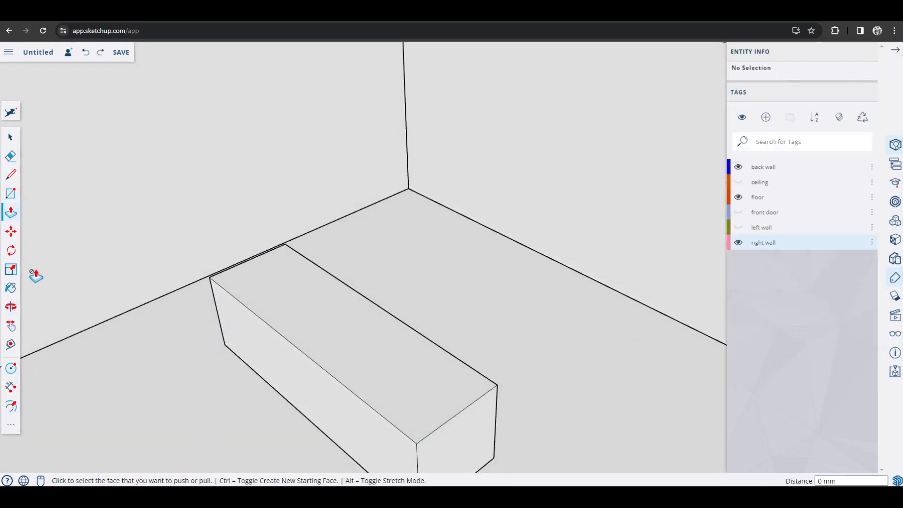
pyautogui.click(11, 410)
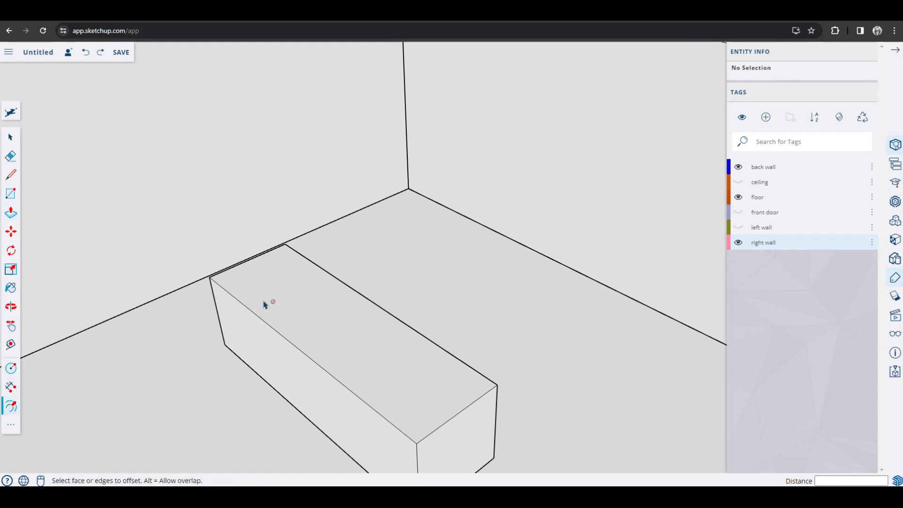
# Draw a separate rectangle over the counter block's top face, from one corner to the opposite corner
pyautogui.press('space')
pyautogui.click(293, 318)
pyautogui.click(10, 193)
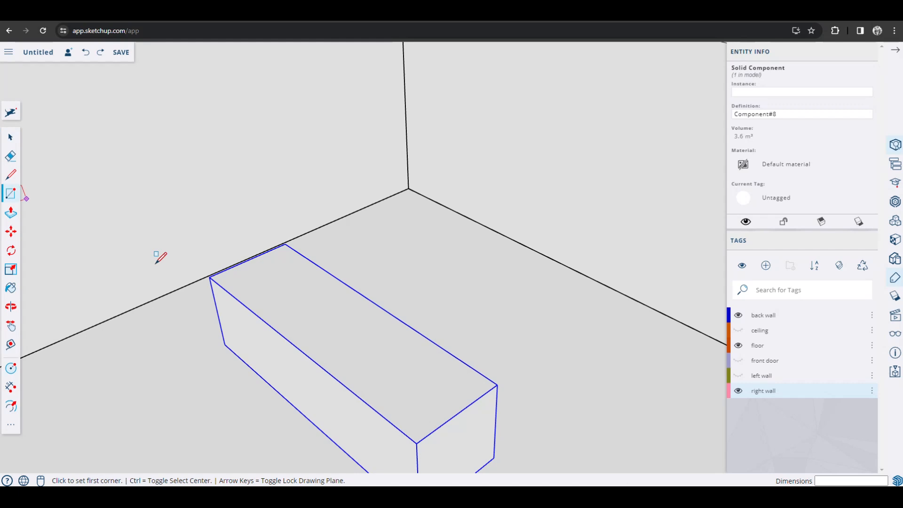
pyautogui.click(209, 277)
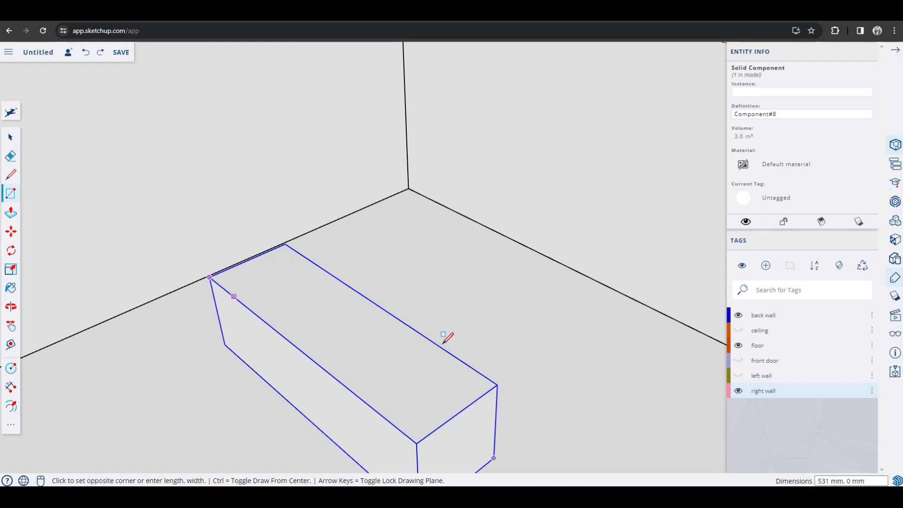
pyautogui.click(497, 385)
# Offset the top rectangle outward by about 71 mm to outline an overhanging countertop
pyautogui.moveTo(375, 379); pyautogui.dragTo(403, 312, button='middle')
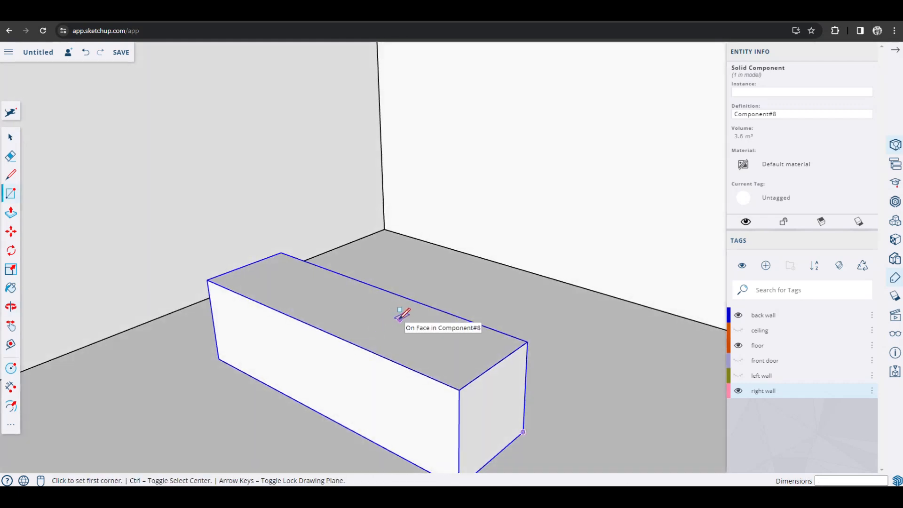
pyautogui.click(10, 405)
pyautogui.click(288, 315)
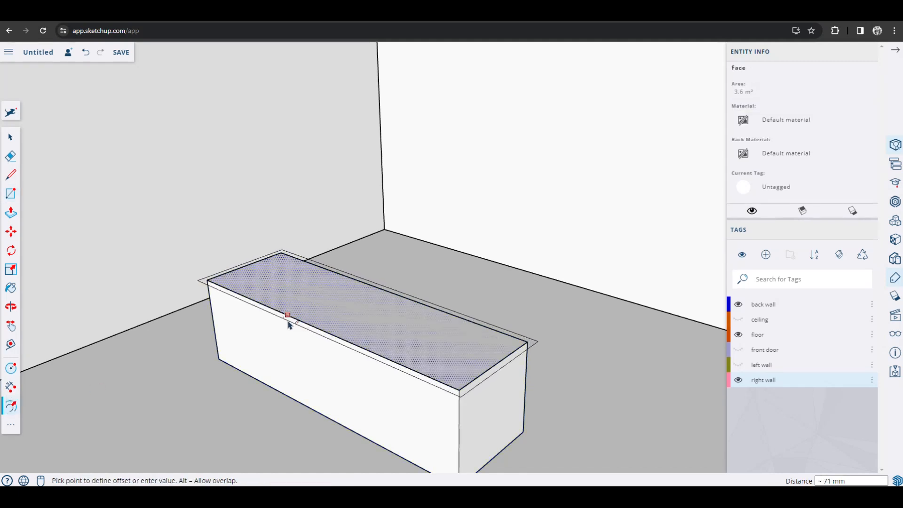
pyautogui.click(288, 323)
pyautogui.moveTo(319, 297); pyautogui.dragTo(308, 333, button='middle')
pyautogui.press('Escape')
pyautogui.scroll(3, 307, 336)
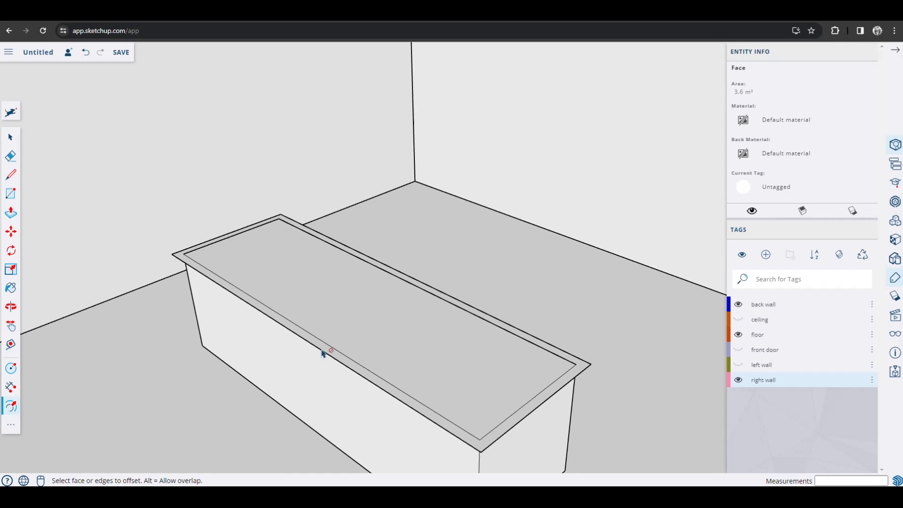
# Extrude the overhang border and the inner face up about 57 mm to form a level countertop slab
pyautogui.press('p')
pyautogui.click(322, 352)
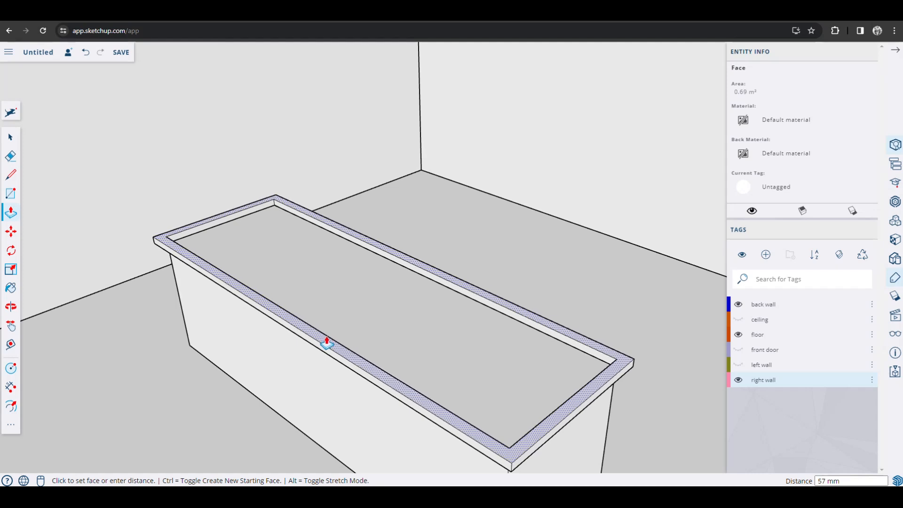
pyautogui.click(327, 344)
pyautogui.click(332, 340)
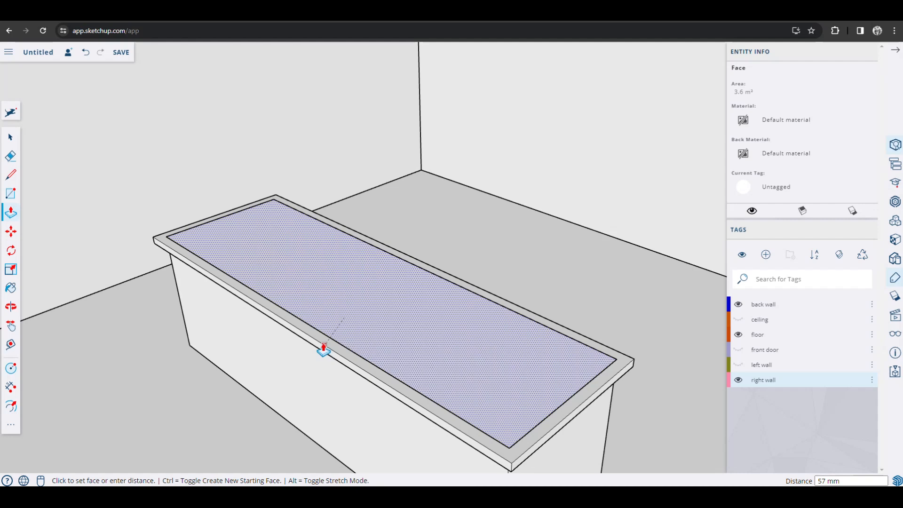
pyautogui.click(322, 348)
# Erase the inner outline edges separating the border from the middle of the countertop's top face
pyautogui.moveTo(327, 348); pyautogui.dragTo(345, 303, button='middle')
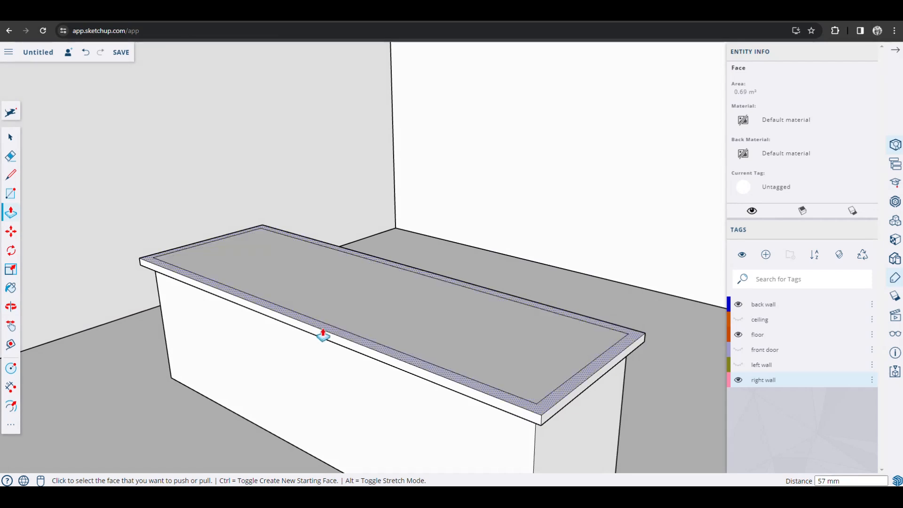
pyautogui.press('e')
pyautogui.moveTo(314, 313); pyautogui.dragTo(250, 264)
pyautogui.moveTo(250, 264); pyautogui.dragTo(556, 338, button='middle')
pyautogui.moveTo(633, 358); pyautogui.dragTo(636, 346)
pyautogui.click(193, 238)
pyautogui.moveTo(200, 266); pyautogui.dragTo(235, 257, button='middle')
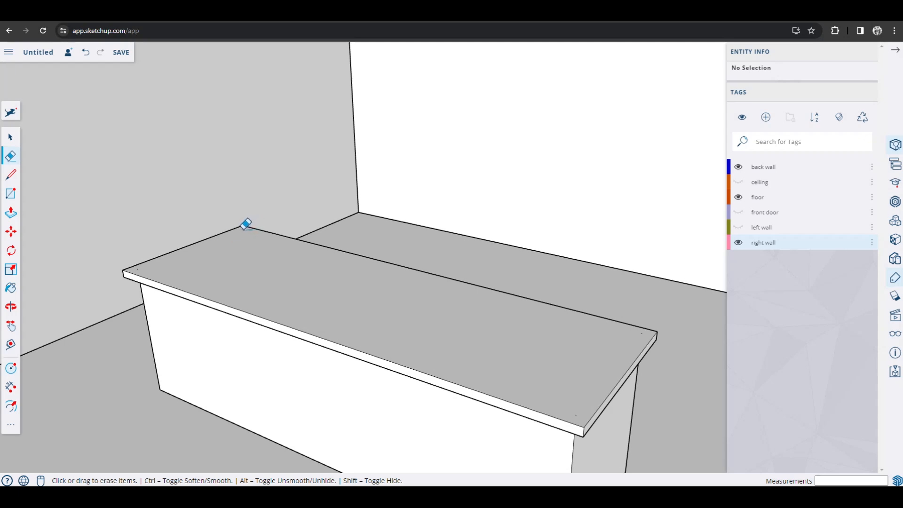
# Clean up the leftover edge remnants near the corners of the countertop's top face
pyautogui.scroll(5, 198, 270)
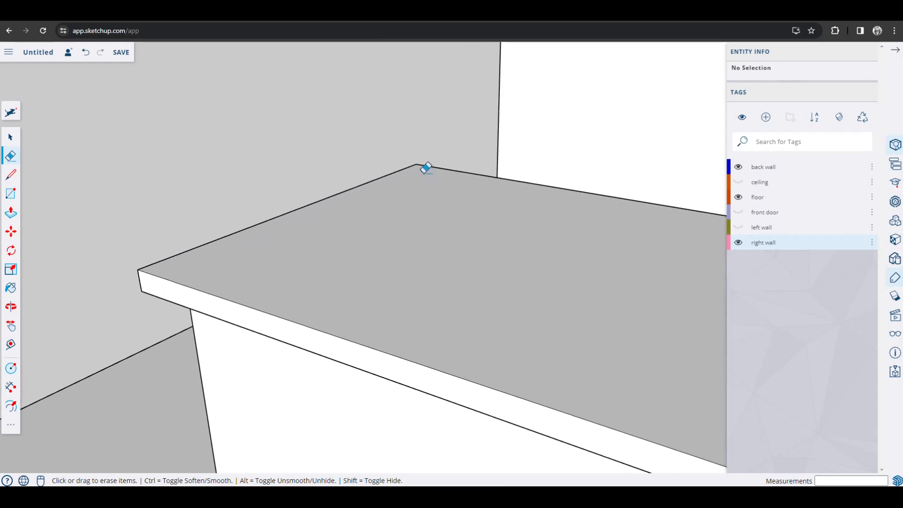
pyautogui.scroll(-5, 434, 200)
pyautogui.moveTo(448, 230); pyautogui.dragTo(373, 248, button='middle')
pyautogui.scroll(3, 619, 275)
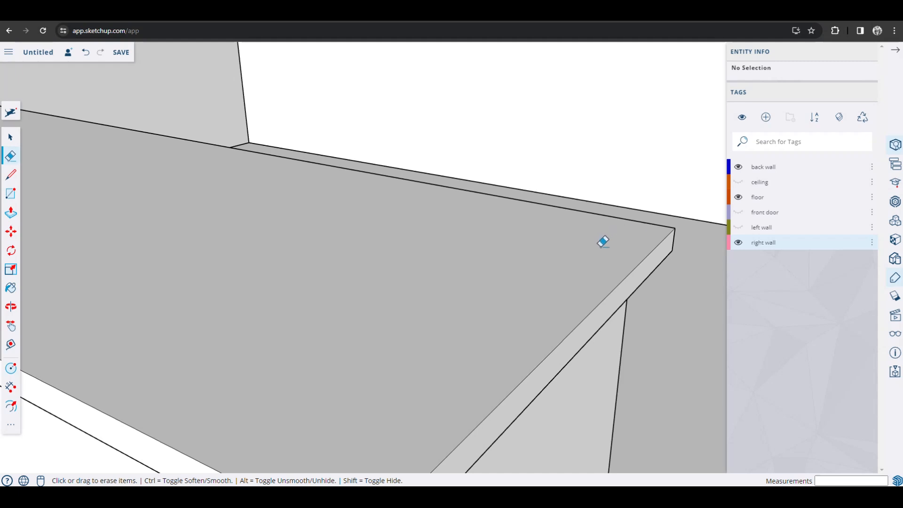
pyautogui.scroll(-2, 604, 242)
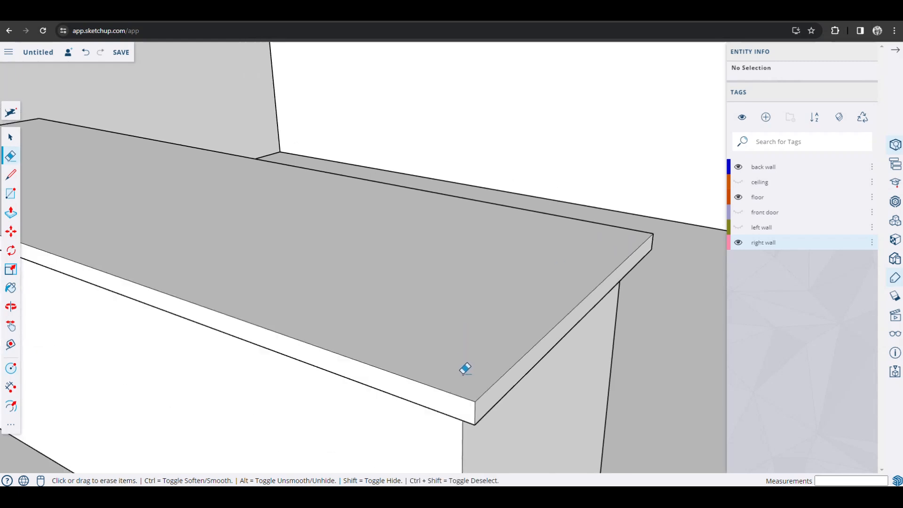
pyautogui.scroll(-3, 466, 335)
pyautogui.keyDown('shift'); pyautogui.moveTo(387, 262); pyautogui.dragTo(454, 276, button='middle'); pyautogui.keyUp('shift')
pyautogui.scroll(1, 616, 297)
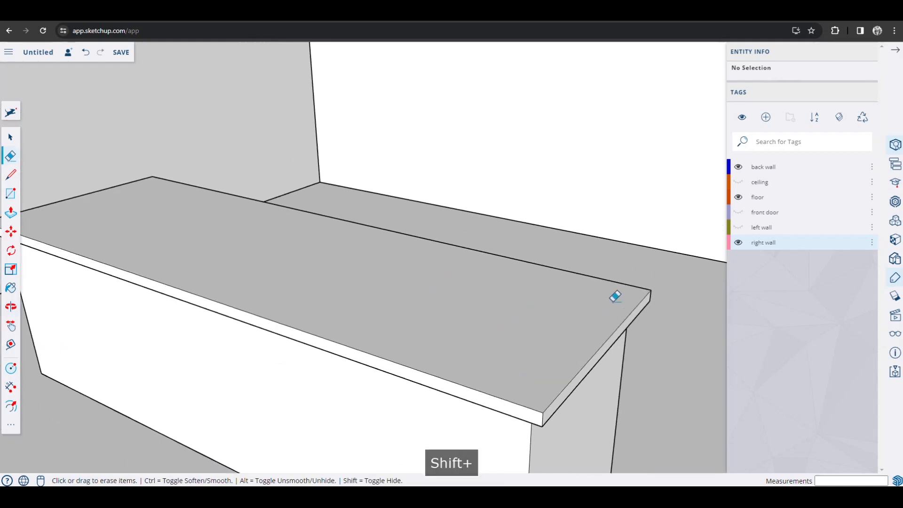
# Make the whole countertop slab its own component with the default settings
pyautogui.keyDown('shift'); pyautogui.moveTo(209, 275); pyautogui.dragTo(311, 231, button='middle'); pyautogui.keyUp('shift')
pyautogui.moveTo(500, 253)
pyautogui.keyDown('shift'); pyautogui.mouseDown(button='middle')
pyautogui.moveTo(421, 268)
pyautogui.moveTo(395, 285)
pyautogui.mouseUp(button='middle'); pyautogui.keyUp('shift')
pyautogui.press('e')
pyautogui.press('space')
pyautogui.click(394, 294)
pyautogui.tripleClick(394, 290)
pyautogui.rightClick(393, 289)
pyautogui.click(463, 365)
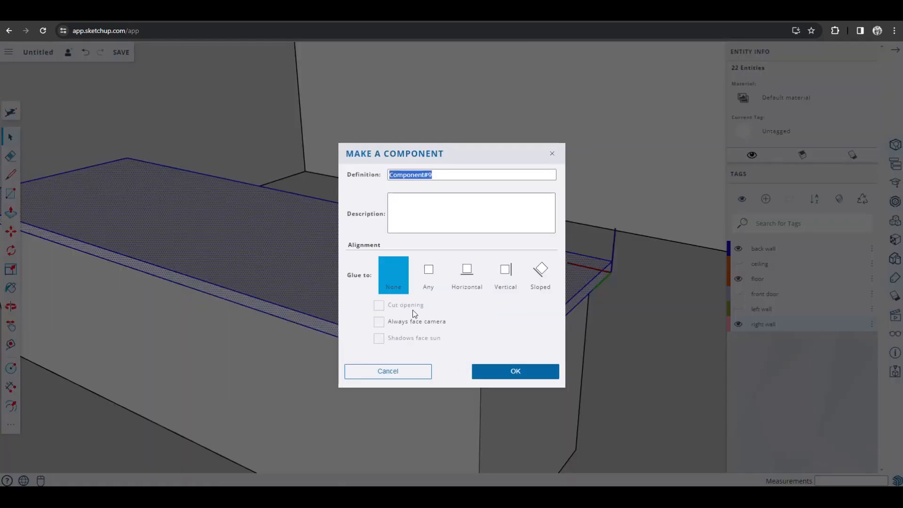
pyautogui.click(512, 371)
# Draw a rectangle about 61 by 38 mm on the floor at the counter's front bottom corner, against its long face
pyautogui.moveTo(265, 388); pyautogui.dragTo(413, 317, button='middle')
pyautogui.keyDown('shift'); pyautogui.moveTo(336, 278); pyautogui.dragTo(364, 287, button='middle'); pyautogui.keyUp('shift')
pyautogui.moveTo(363, 287); pyautogui.dragTo(612, 296, button='middle')
pyautogui.keyDown('shift'); pyautogui.moveTo(189, 329); pyautogui.dragTo(348, 287, button='middle'); pyautogui.keyUp('shift')
pyautogui.scroll(3, 244, 349)
pyautogui.keyDown('shift'); pyautogui.moveTo(245, 349); pyautogui.dragTo(245, 311, button='middle'); pyautogui.keyUp('shift')
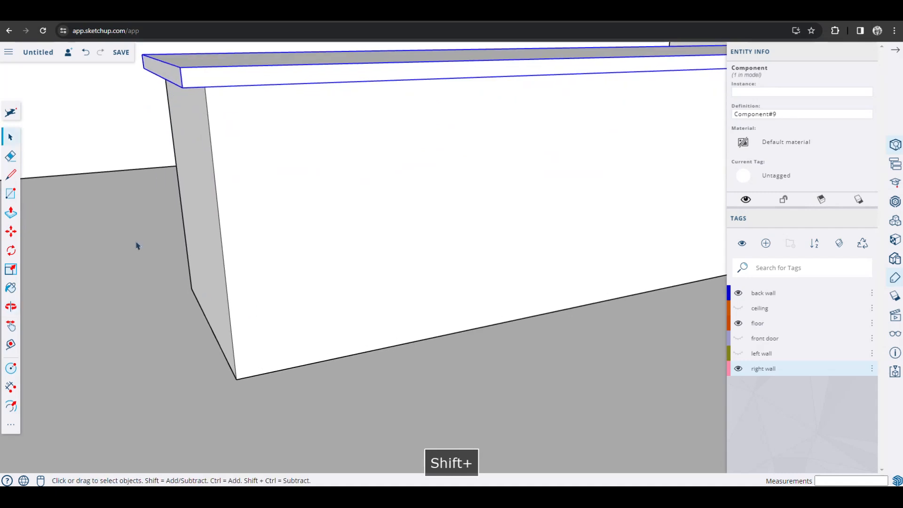
pyautogui.click(15, 197)
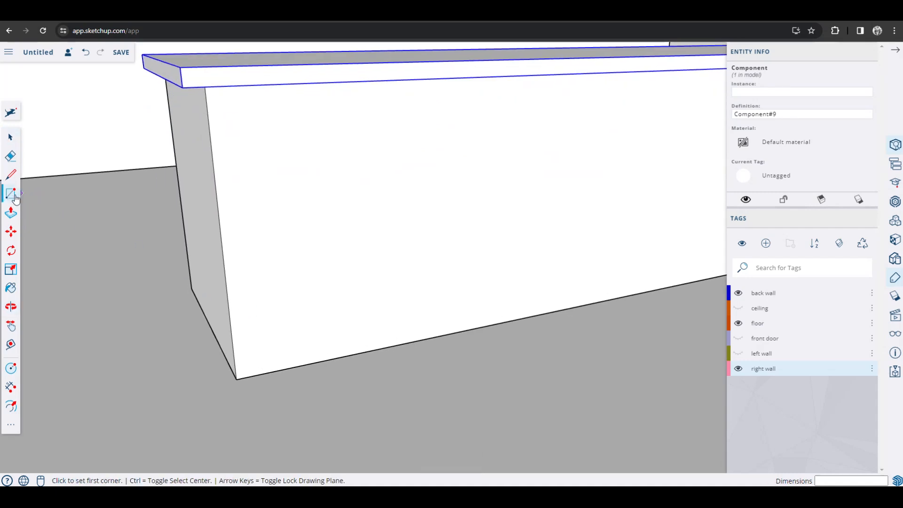
pyautogui.click(237, 380)
pyautogui.moveTo(256, 382); pyautogui.dragTo(198, 405, button='middle')
pyautogui.scroll(4, 222, 398)
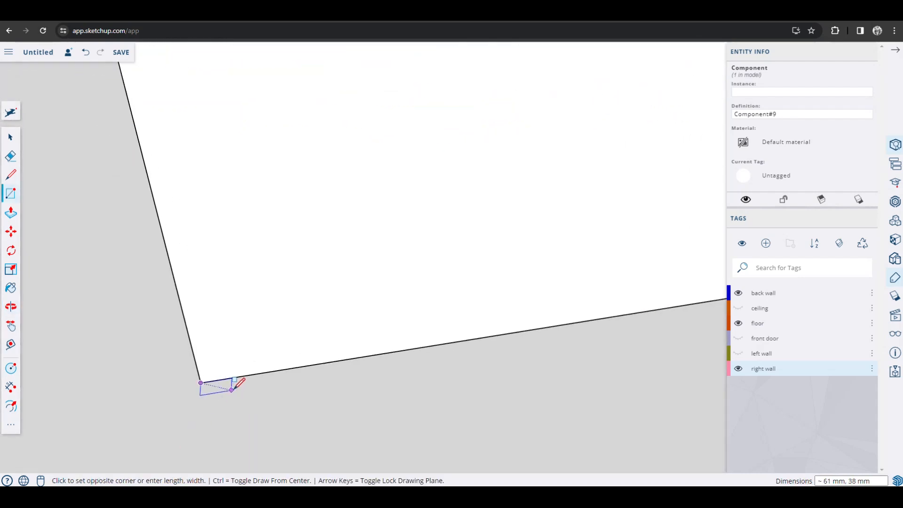
pyautogui.click(237, 389)
# Extrude the small rectangle up to the underside of the countertop to form a vertical slat
pyautogui.press('p')
pyautogui.click(222, 389)
pyautogui.scroll(-2, 222, 384)
pyautogui.keyDown('shift'); pyautogui.moveTo(233, 318); pyautogui.dragTo(332, 219, button='middle'); pyautogui.keyUp('shift')
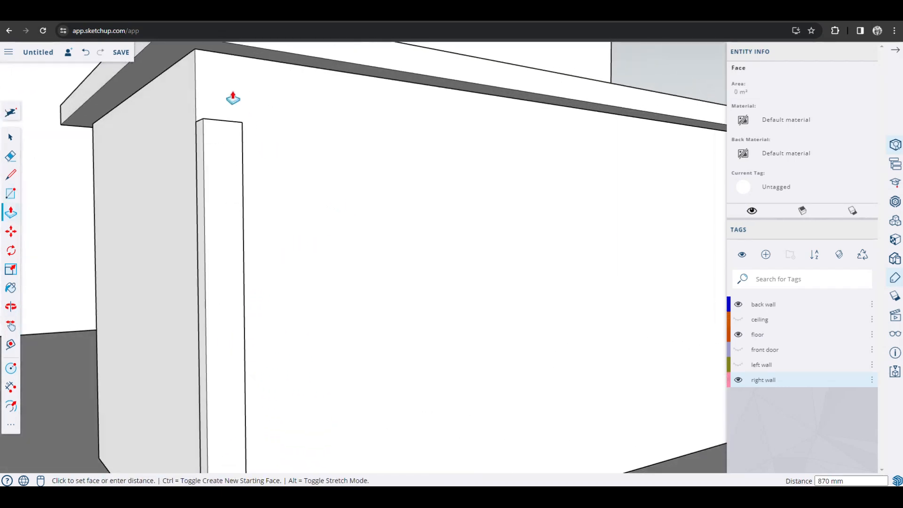
pyautogui.click(197, 53)
# Slim the slat by pushing in its faces, the first by 14 mm and then the inner side face slightly
pyautogui.press('o')
pyautogui.moveTo(252, 168); pyautogui.dragTo(283, 354)
pyautogui.moveTo(283, 353); pyautogui.dragTo(375, 306, button='middle')
pyautogui.click(368, 327)
pyautogui.click(363, 323)
pyautogui.press('o')
pyautogui.moveTo(363, 324); pyautogui.dragTo(205, 291)
pyautogui.press('p')
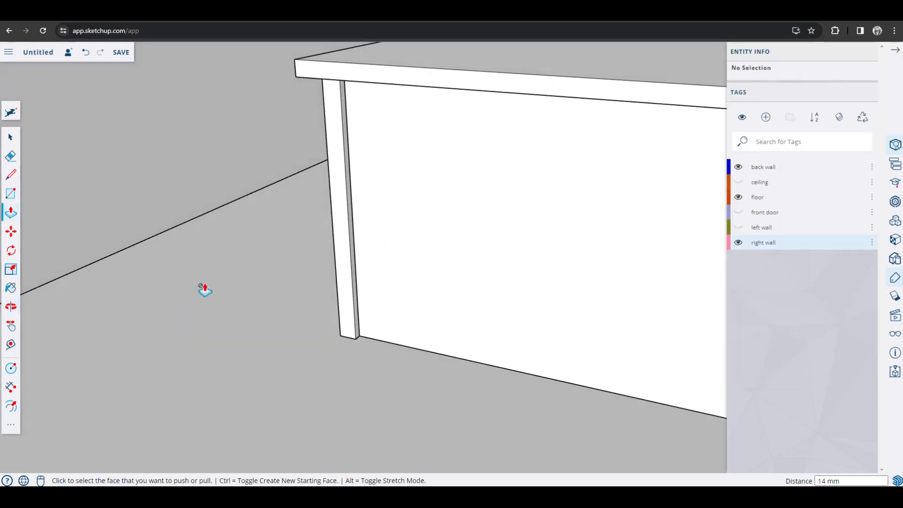
pyautogui.click(352, 241)
pyautogui.click(345, 240)
# Make the whole slat a component with the default settings
pyautogui.write('v')
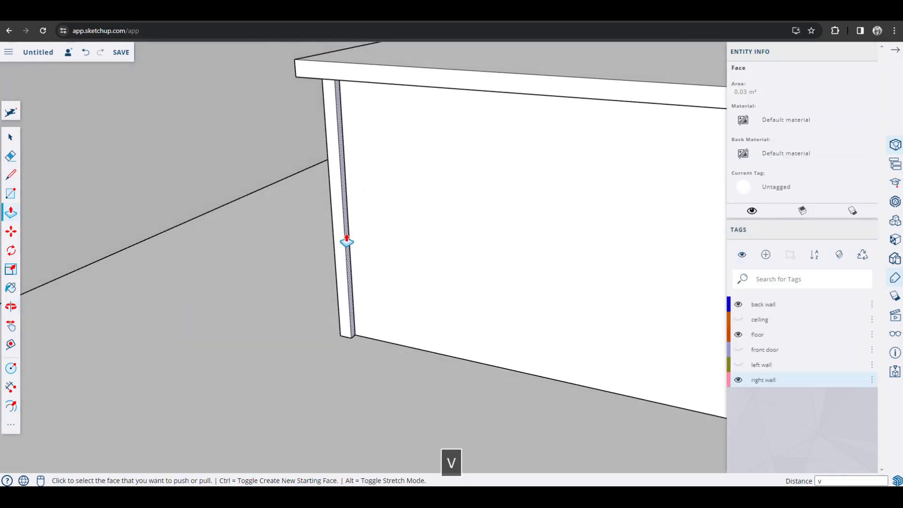
pyautogui.press('space')
pyautogui.tripleClick(338, 242)
pyautogui.rightClick(341, 243)
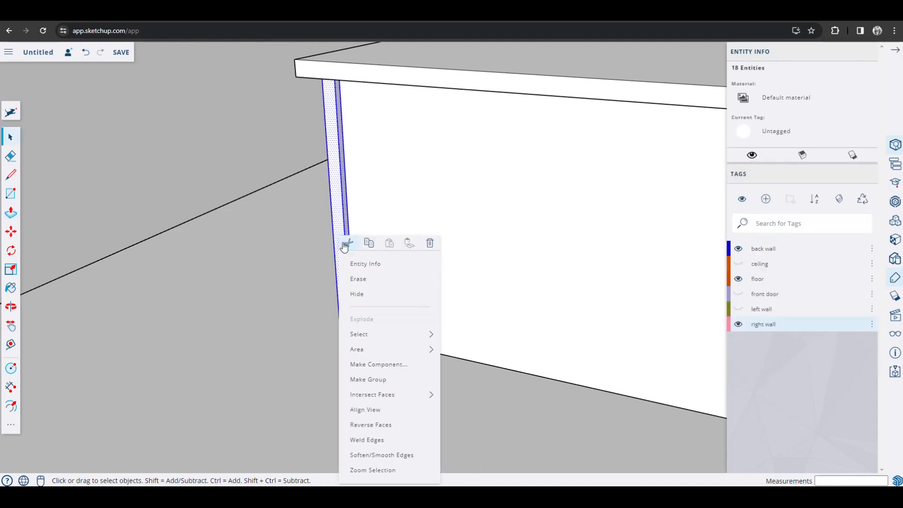
pyautogui.click(394, 365)
pyautogui.click(494, 373)
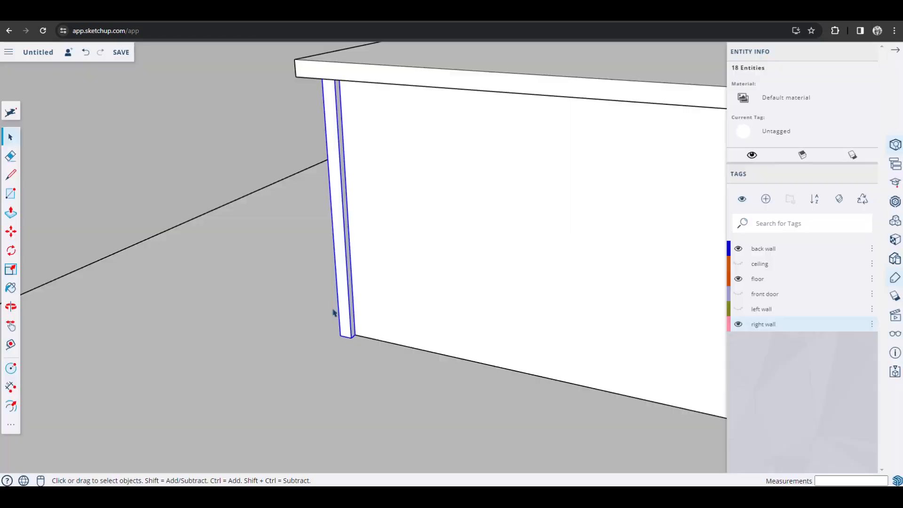
# Try placing a copy of the slat beside the original along the counter's front, and undo the copy
pyautogui.moveTo(332, 312); pyautogui.dragTo(355, 365, button='middle')
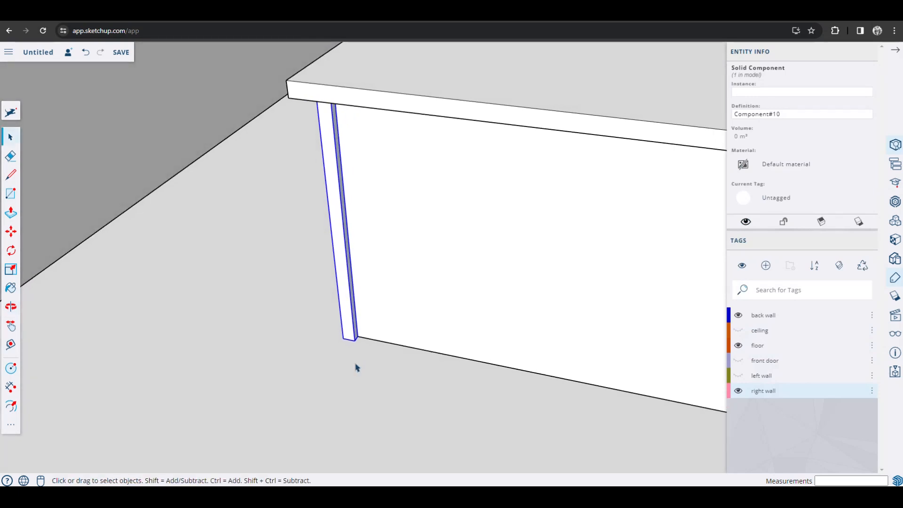
pyautogui.press('m')
pyautogui.click(342, 338)
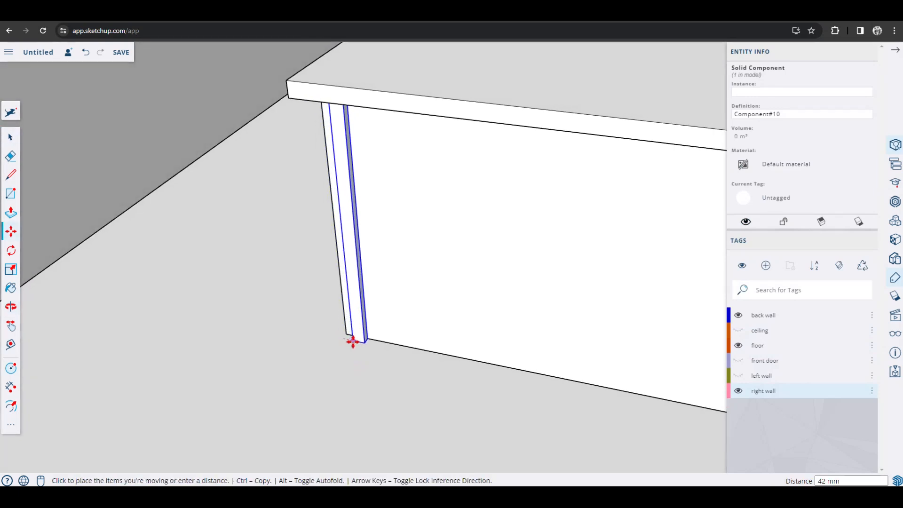
pyautogui.press('ctrl')
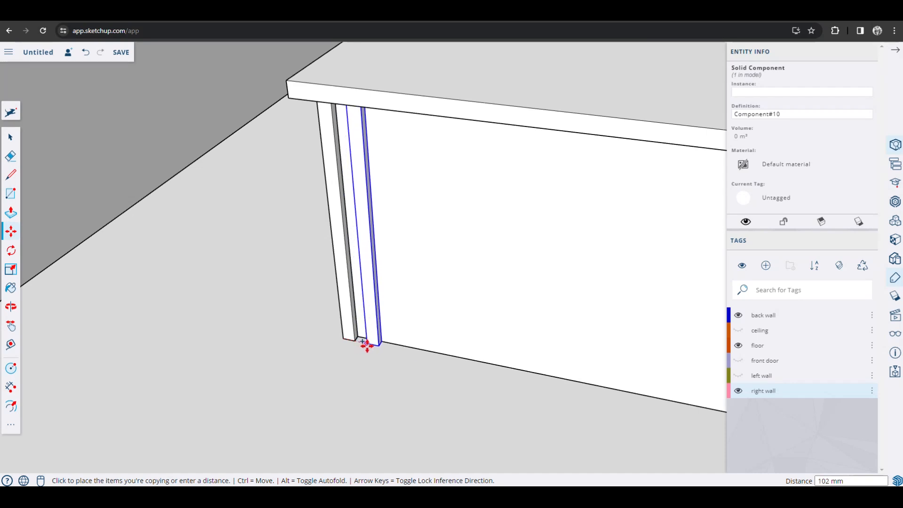
pyautogui.click(376, 352)
pyautogui.moveTo(421, 381); pyautogui.dragTo(484, 278, button='middle')
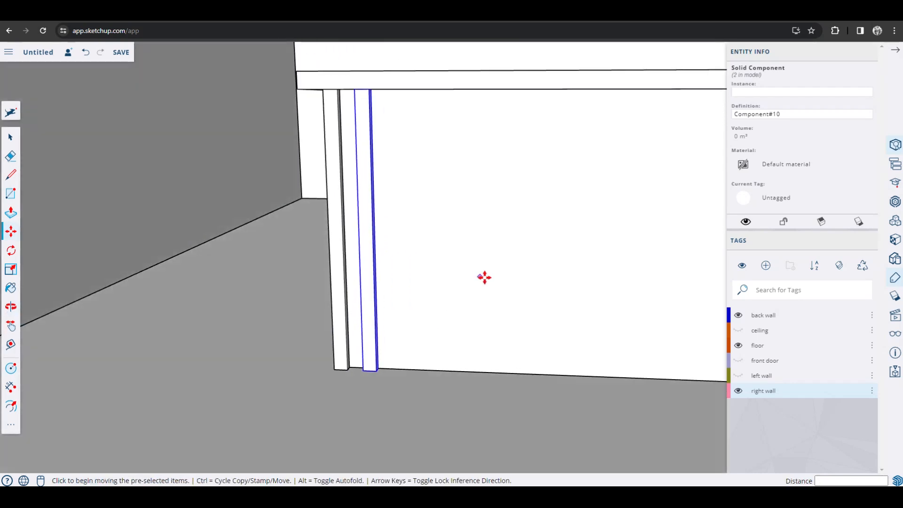
pyautogui.scroll(-2, 485, 278)
pyautogui.keyDown('shift'); pyautogui.moveTo(587, 311); pyautogui.dragTo(188, 323, button='middle'); pyautogui.keyUp('shift')
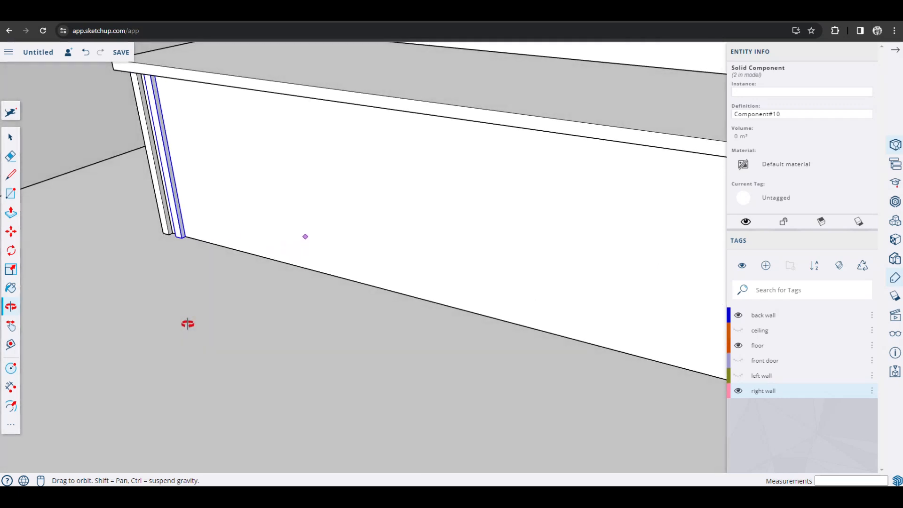
pyautogui.press('m')
pyautogui.hotkey('ctrl', 'z')
# Try arraying the slat along the counter's front with a copy about 117 mm away multiplied x20, and undo the array
pyautogui.keyDown('shift'); pyautogui.moveTo(190, 266); pyautogui.dragTo(278, 270, button='middle'); pyautogui.keyUp('shift')
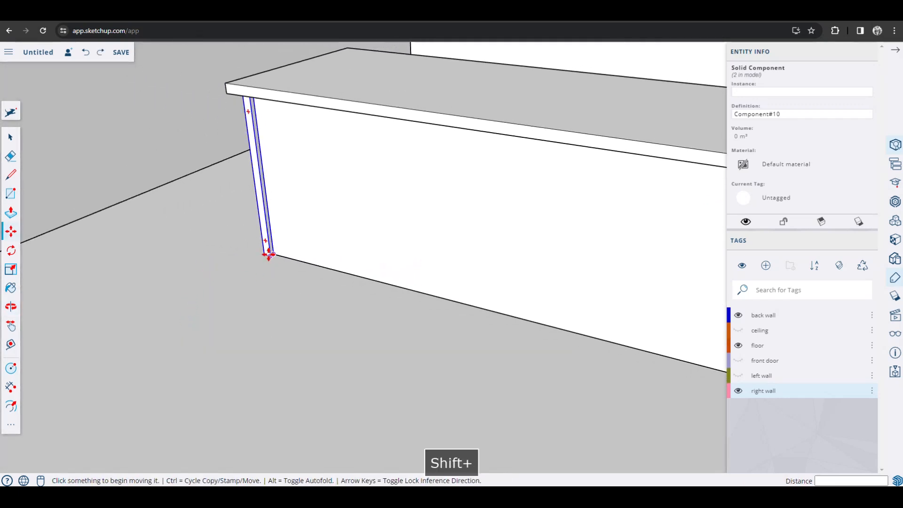
pyautogui.click(264, 254)
pyautogui.press('ctrl')
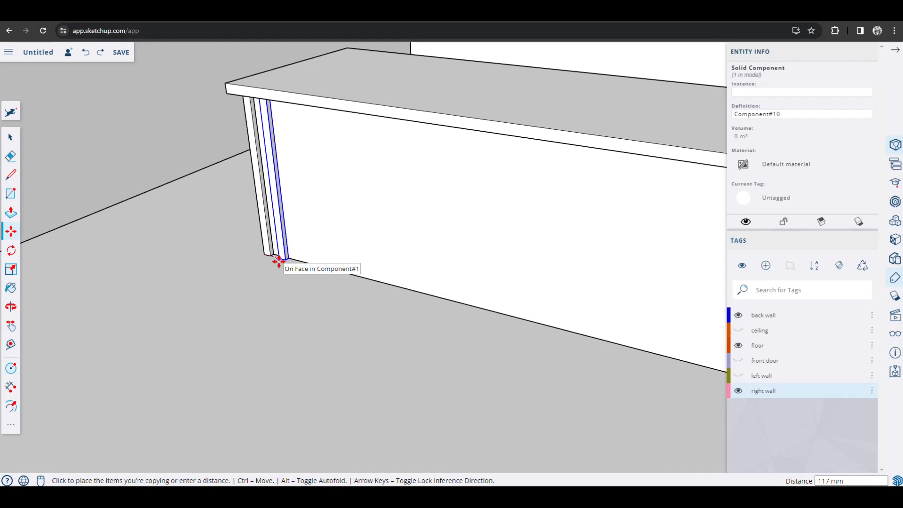
pyautogui.press('Escape')
pyautogui.scroll(-2, 278, 261)
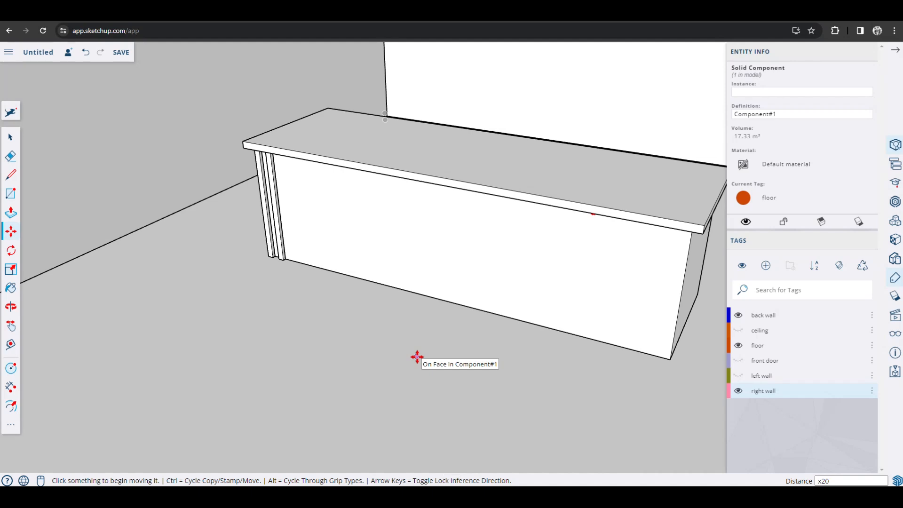
pyautogui.press('Return')
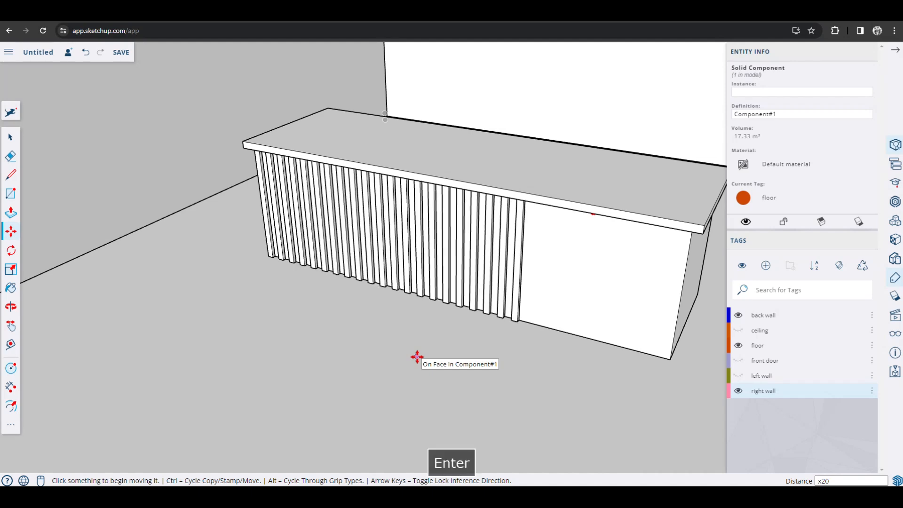
pyautogui.moveTo(418, 356)
pyautogui.mouseDown(button='middle')
pyautogui.moveTo(409, 315)
pyautogui.moveTo(467, 264)
pyautogui.moveTo(572, 268)
pyautogui.moveTo(367, 317)
pyautogui.moveTo(421, 340)
pyautogui.mouseUp(button='middle')
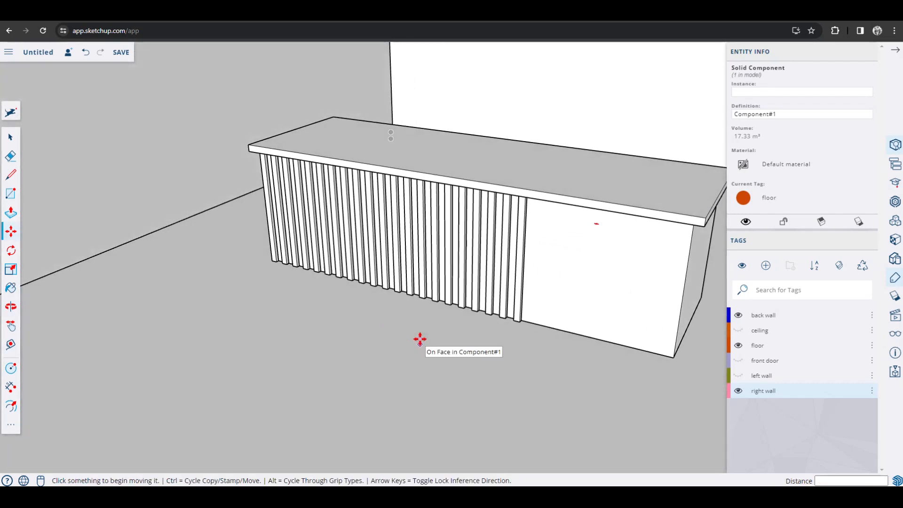
pyautogui.hotkey('ctrl', 'z')
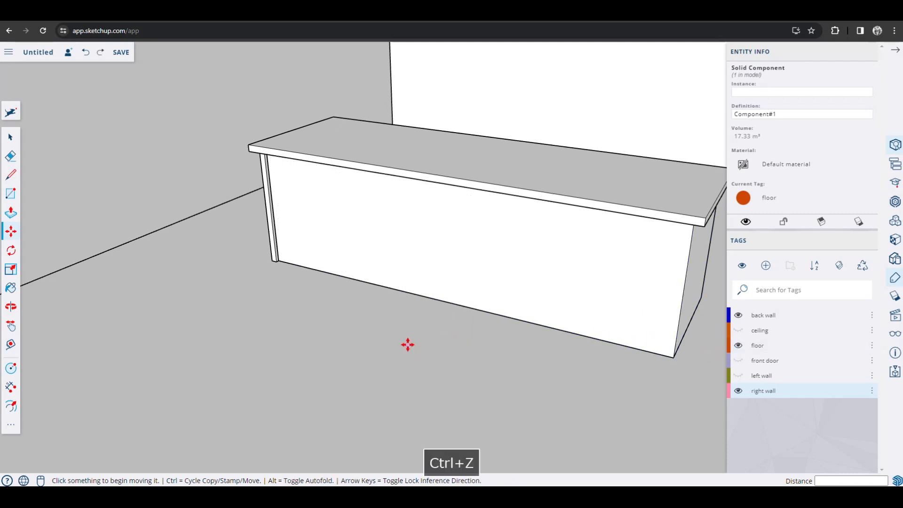
# Copy the slat about 161 mm along the counter's front and repeat the copy x30 as an evenly spaced array
pyautogui.scroll(5, 252, 252)
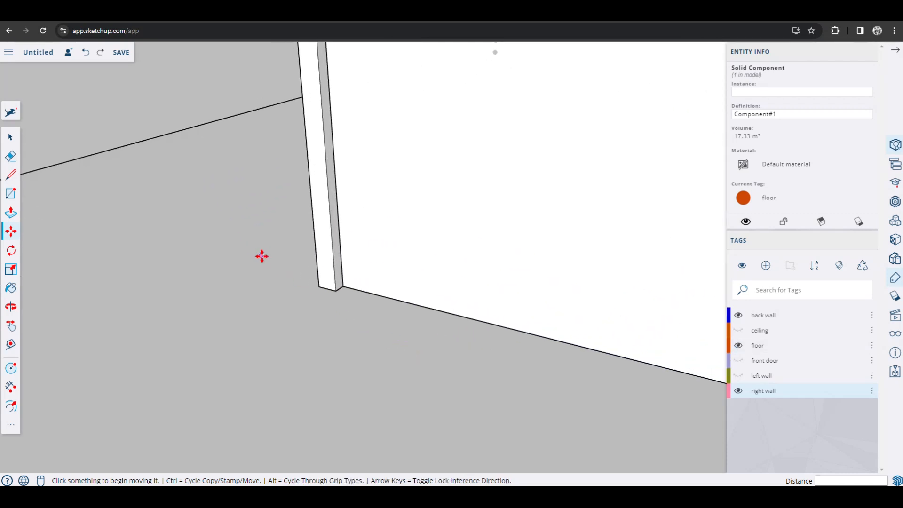
pyautogui.press('ctrl')
pyautogui.click(324, 290)
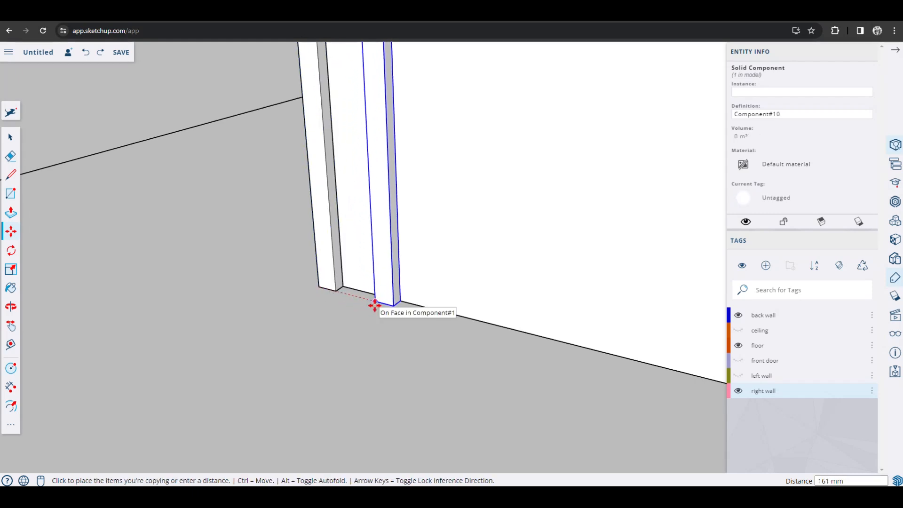
pyautogui.click(375, 306)
pyautogui.scroll(-6, 375, 306)
pyautogui.keyDown('shift'); pyautogui.moveTo(484, 385); pyautogui.dragTo(301, 323, button='middle'); pyautogui.keyUp('shift')
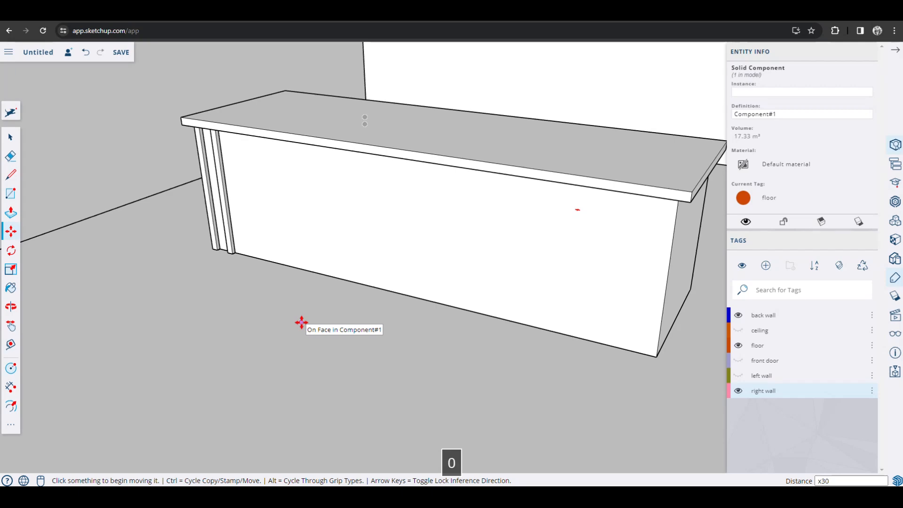
pyautogui.press('Return')
pyautogui.scroll(-3, 301, 322)
pyautogui.keyDown('shift'); pyautogui.moveTo(401, 327); pyautogui.dragTo(365, 323, button='middle'); pyautogui.keyUp('shift')
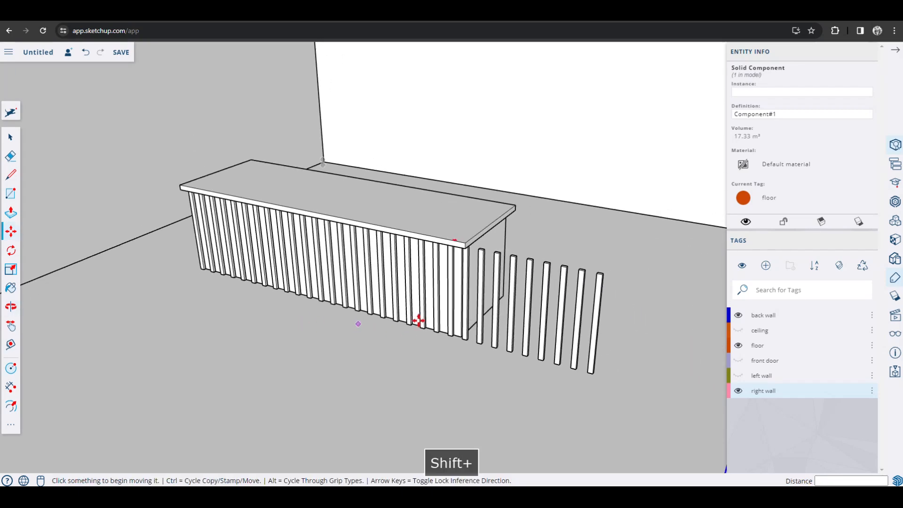
# Delete the eight surplus slats that stand beyond the end of the counter
pyautogui.scroll(3, 447, 319)
pyautogui.press('space')
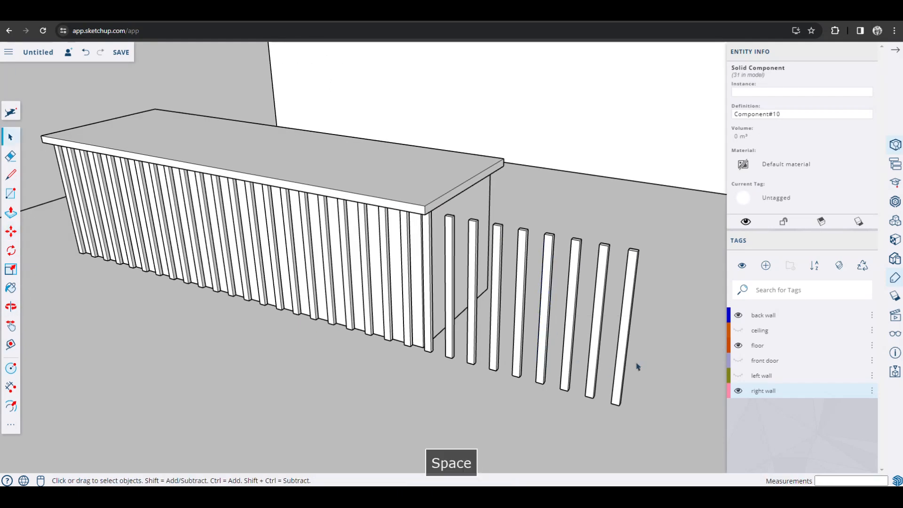
pyautogui.click(638, 367)
pyautogui.click(624, 370)
pyautogui.moveTo(599, 383); pyautogui.dragTo(581, 353, button='middle')
pyautogui.press('Delete')
pyautogui.click(582, 352)
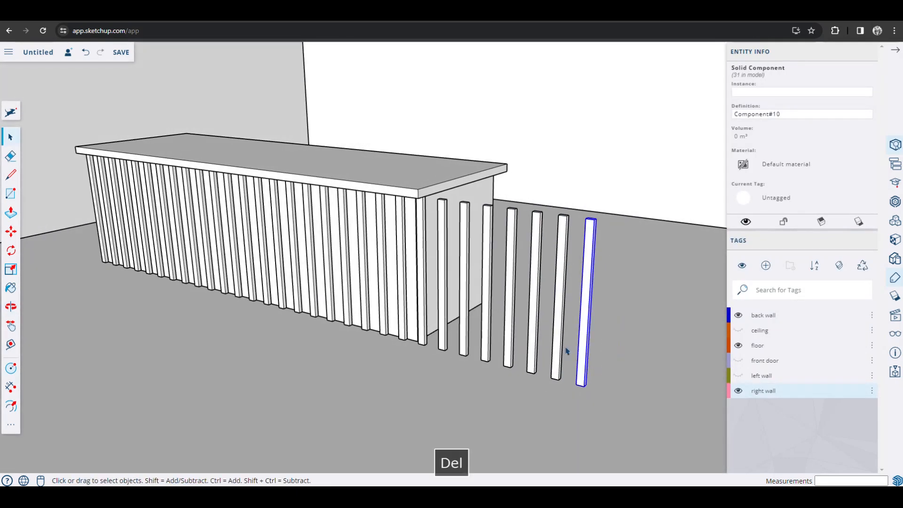
pyautogui.press('Delete')
pyautogui.click(560, 349)
pyautogui.press('Delete')
pyautogui.click(530, 346)
pyautogui.press('Delete')
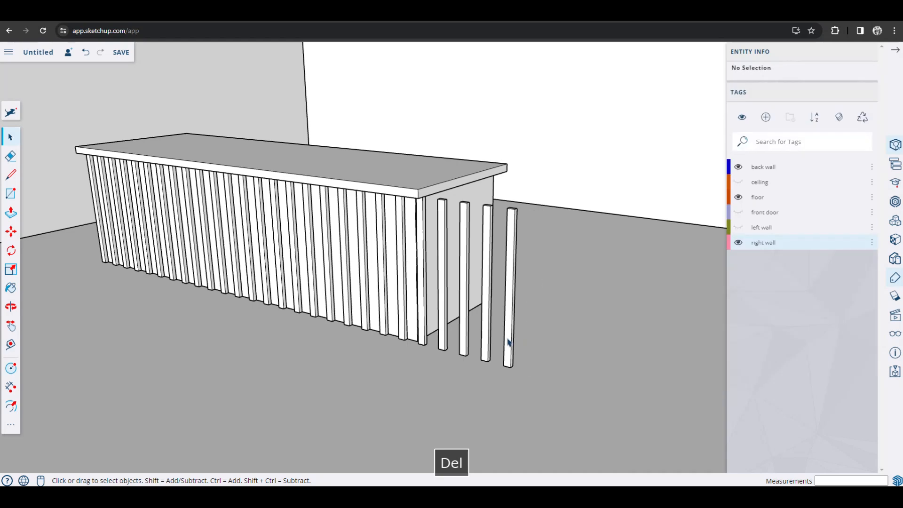
pyautogui.click(508, 342)
pyautogui.press('Delete')
pyautogui.click(483, 346)
pyautogui.press('Delete')
pyautogui.click(465, 342)
pyautogui.press('Delete')
pyautogui.click(444, 341)
pyautogui.press('Delete')
# Move the last slat back about 78 mm along the counter's front to line it up with the end corner
pyautogui.scroll(8, 471, 349)
pyautogui.scroll(2, 483, 347)
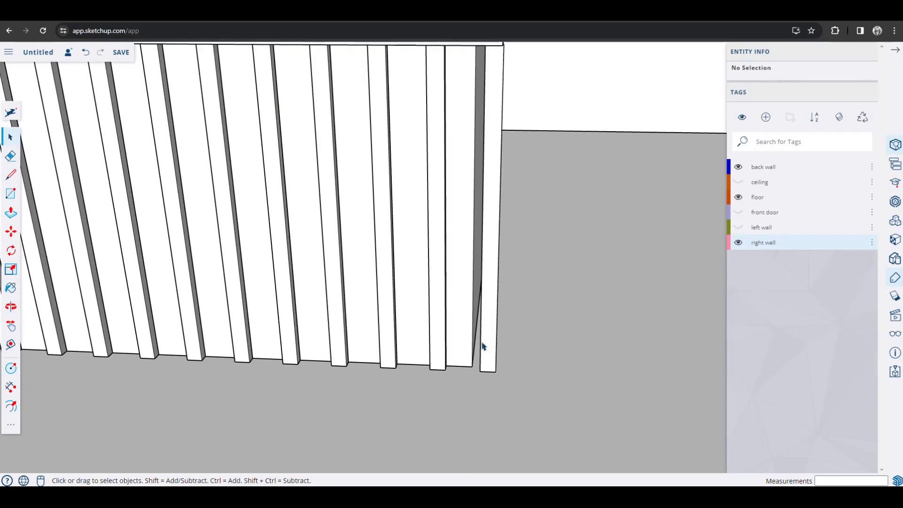
pyautogui.click(475, 362)
pyautogui.scroll(-3, 480, 371)
pyautogui.moveTo(488, 397); pyautogui.dragTo(449, 398, button='middle')
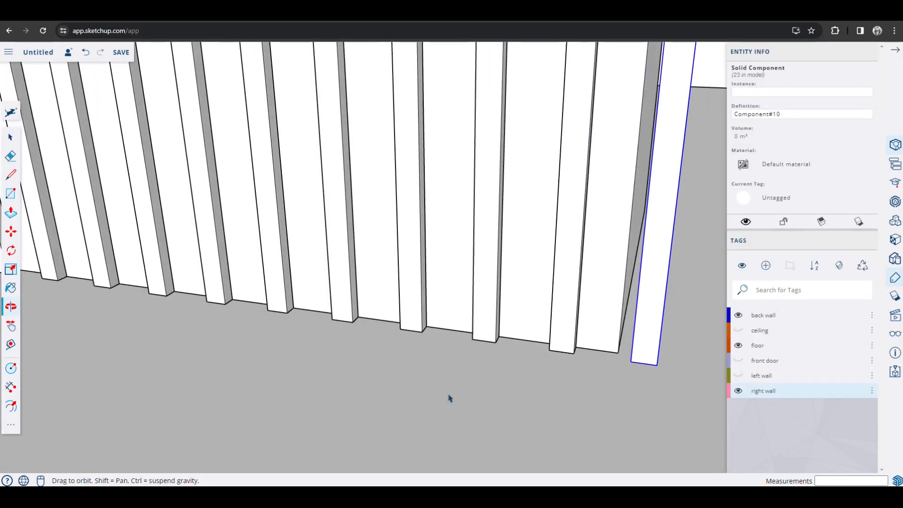
pyautogui.press('m')
pyautogui.click(631, 364)
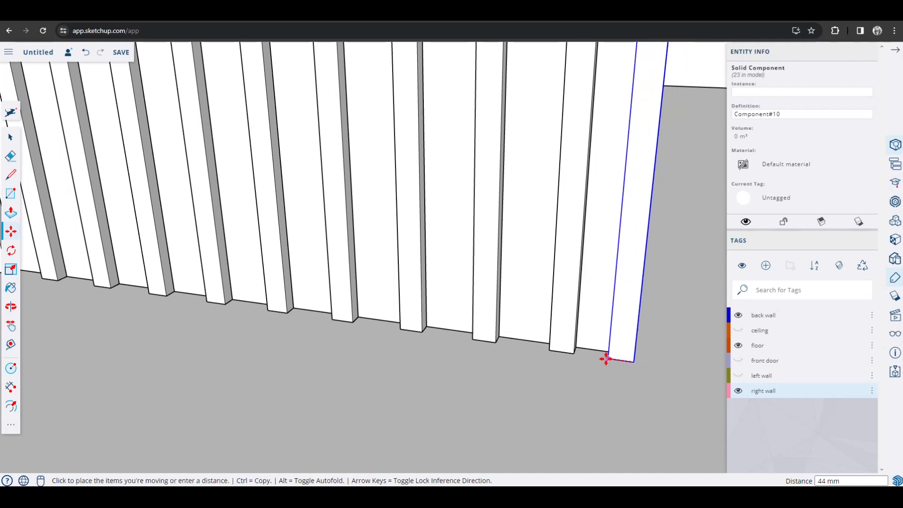
pyautogui.keyDown('shift'); pyautogui.click(591, 356); pyautogui.keyUp('shift')
pyautogui.hotkey('ctrl', 'z')
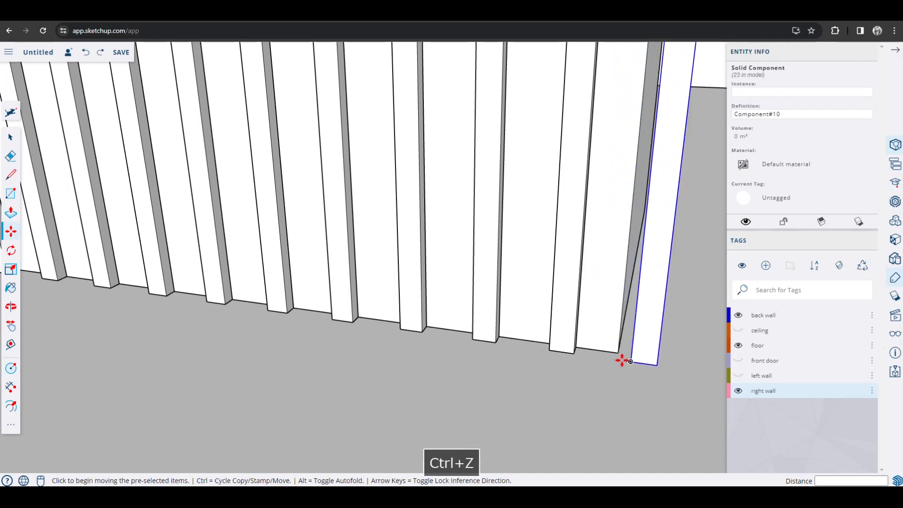
pyautogui.click(632, 361)
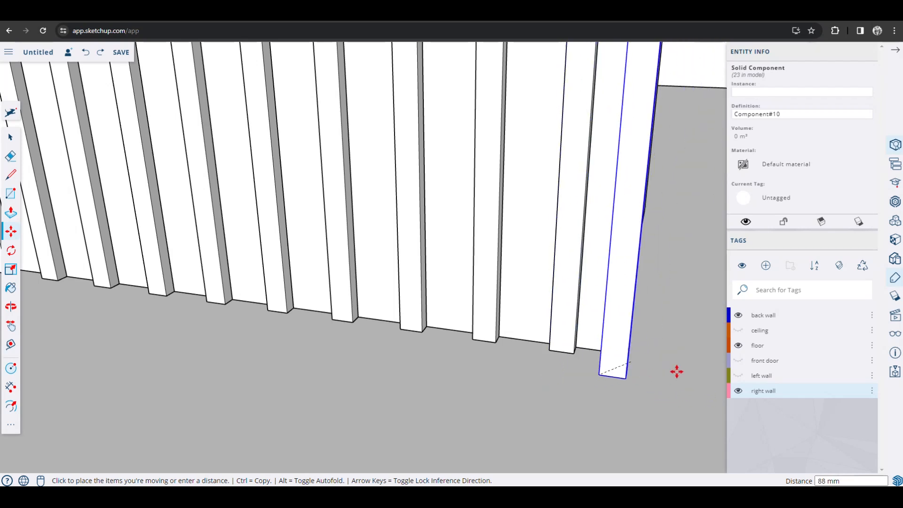
pyautogui.keyDown('shift'); pyautogui.moveTo(661, 365); pyautogui.dragTo(608, 351, button='middle'); pyautogui.keyUp('shift')
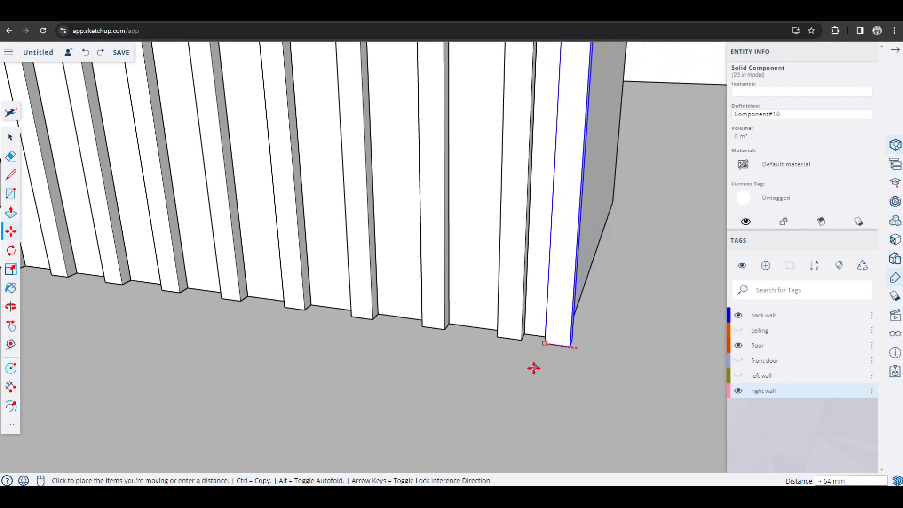
pyautogui.keyDown('shift'); pyautogui.click(527, 367); pyautogui.keyUp('shift')
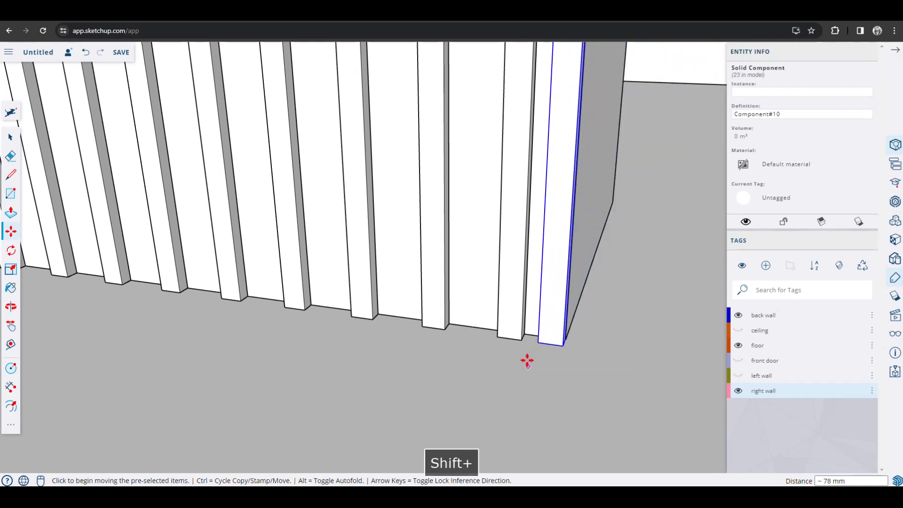
# Move the second-to-last slat about 34 mm away from the end slat along the counter's front
pyautogui.press('space')
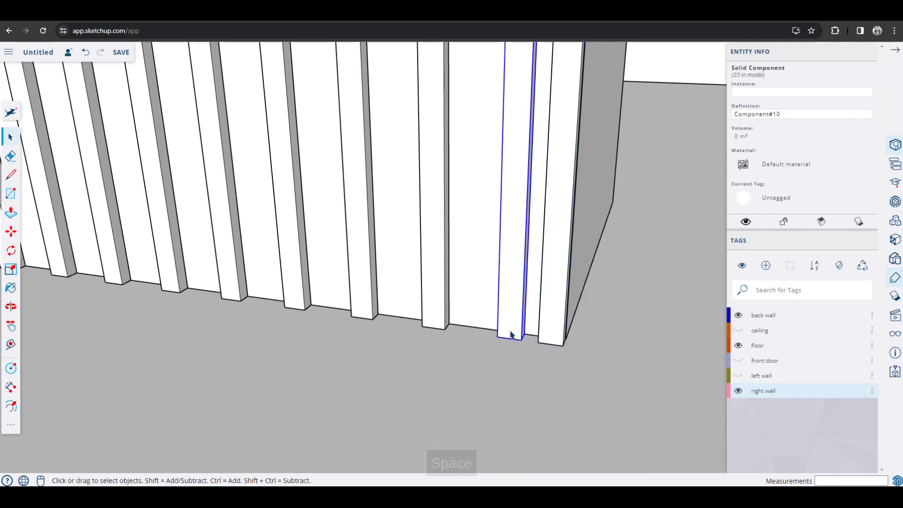
pyautogui.press('m')
pyautogui.click(496, 337)
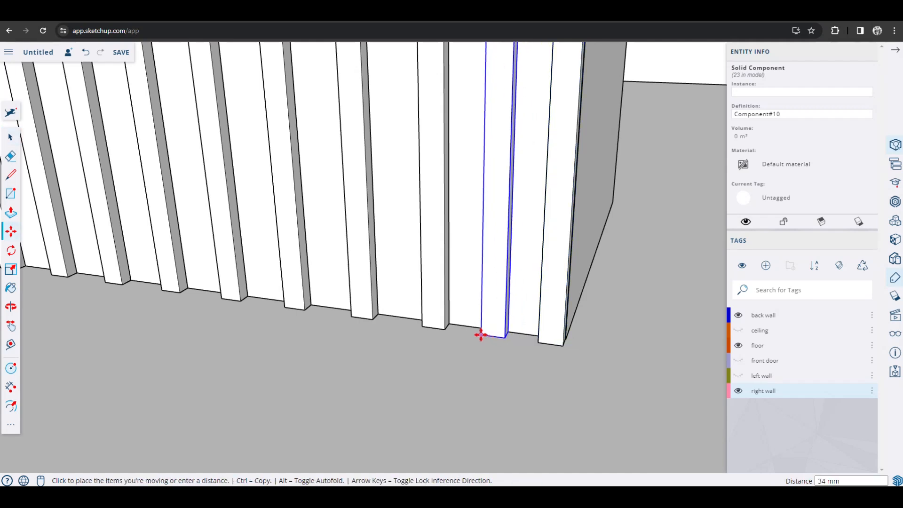
pyautogui.keyDown('shift'); pyautogui.click(480, 335); pyautogui.keyUp('shift')
pyautogui.press('space')
# Draw a rectangle of about 0.27 m² on the countertop near its wall-side end as the cash register's base
pyautogui.moveTo(472, 397); pyautogui.dragTo(455, 358, button='middle')
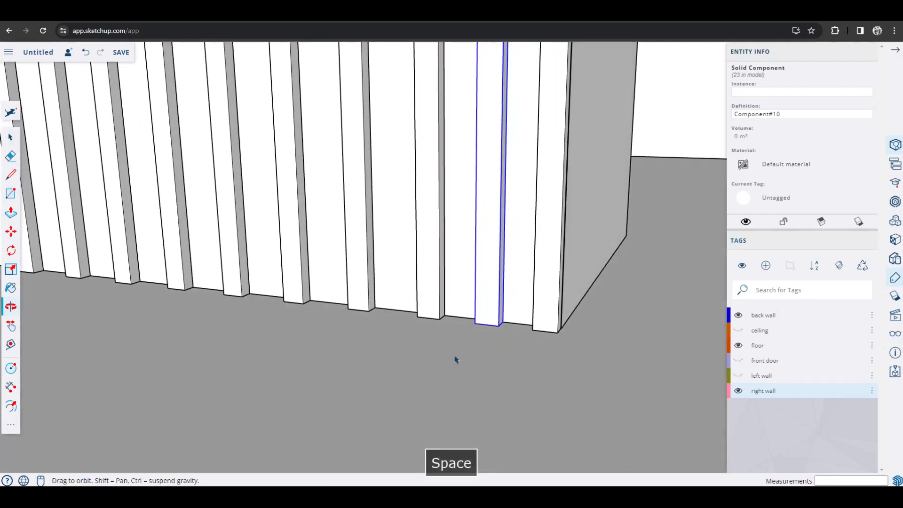
pyautogui.scroll(-6, 455, 359)
pyautogui.moveTo(345, 292); pyautogui.dragTo(2, 215, button='middle')
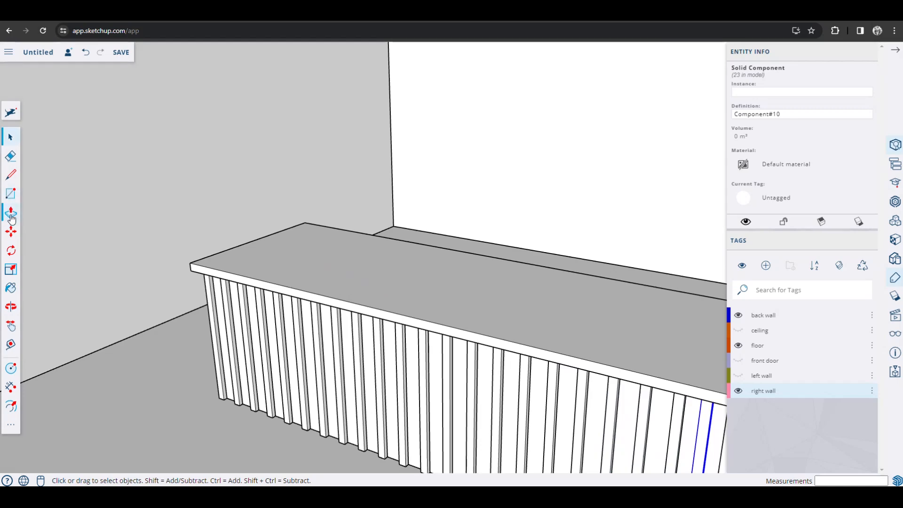
pyautogui.click(11, 194)
pyautogui.click(247, 264)
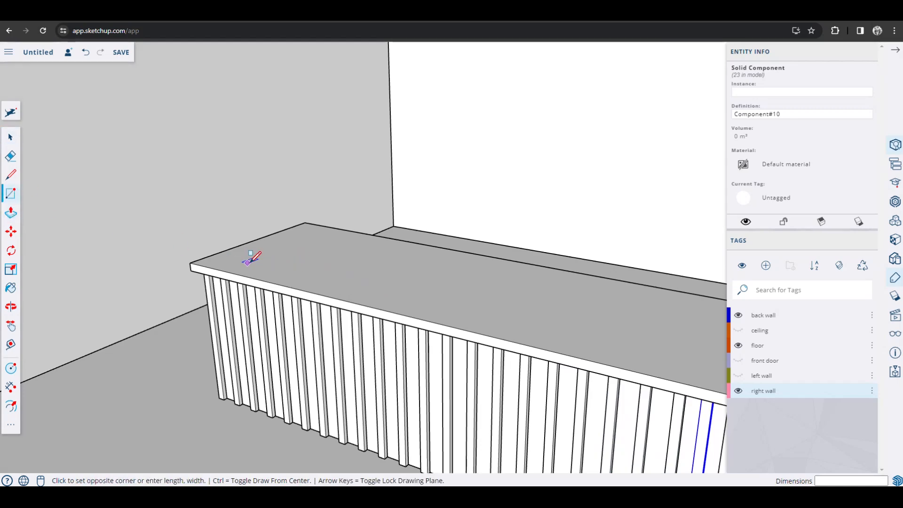
pyautogui.click(349, 254)
pyautogui.moveTo(345, 252); pyautogui.dragTo(363, 303, button='middle')
# Extrude the rectangle upward into a box for the cash register's body and adjust its size with a second Push/Pull
pyautogui.press('p')
pyautogui.click(296, 271)
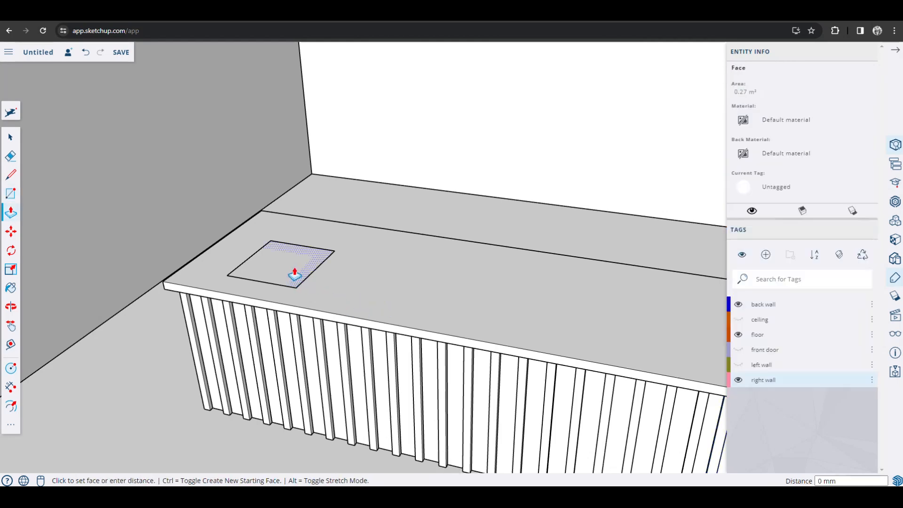
pyautogui.click(295, 247)
pyautogui.moveTo(321, 253); pyautogui.dragTo(221, 238, button='middle')
pyautogui.scroll(8, 336, 218)
pyautogui.click(318, 232)
pyautogui.click(312, 207)
# Draw a slanted line across the upper corner of the register box's side and push the corner wedge away along the full width
pyautogui.moveTo(313, 207); pyautogui.dragTo(291, 228, button='middle')
pyautogui.click(10, 175)
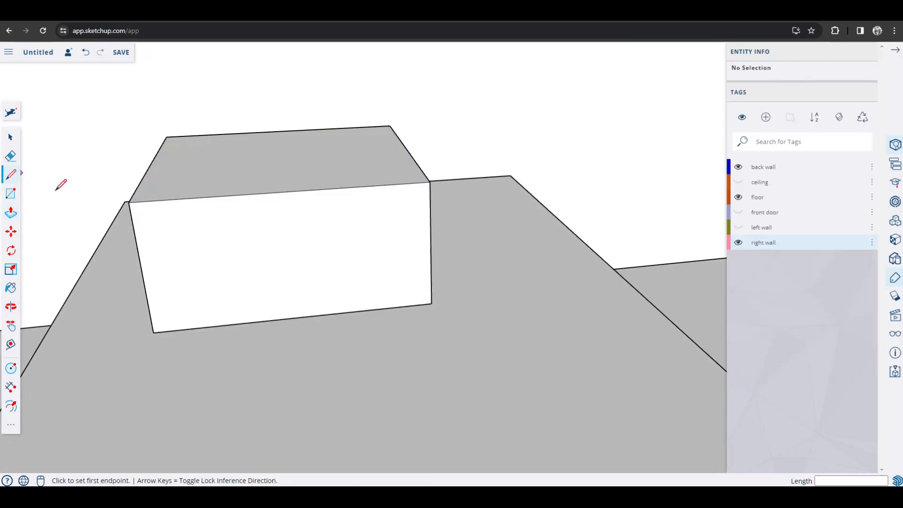
pyautogui.click(430, 235)
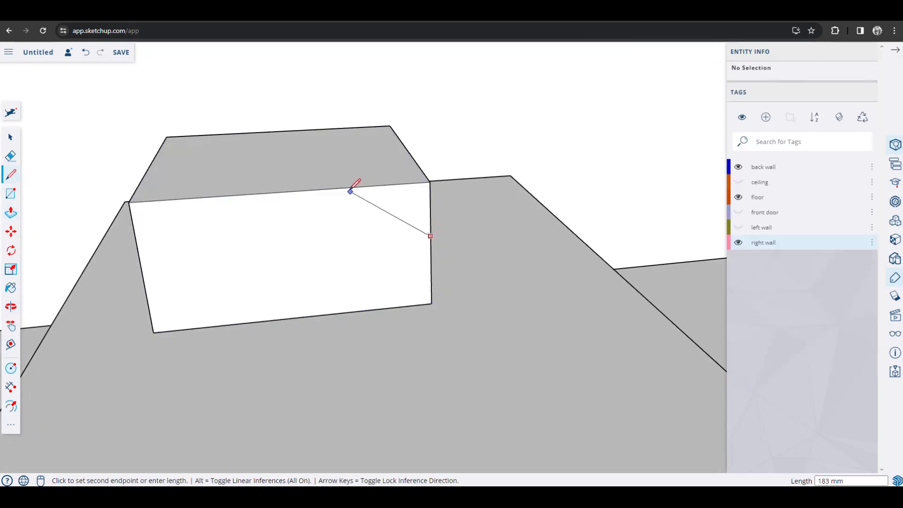
pyautogui.click(333, 188)
pyautogui.moveTo(446, 221); pyautogui.dragTo(271, 274, button='middle')
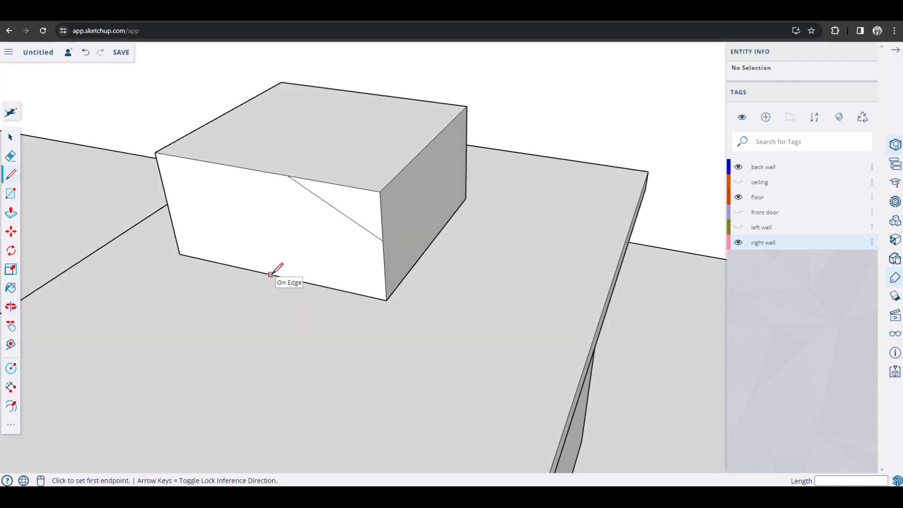
pyautogui.press('p')
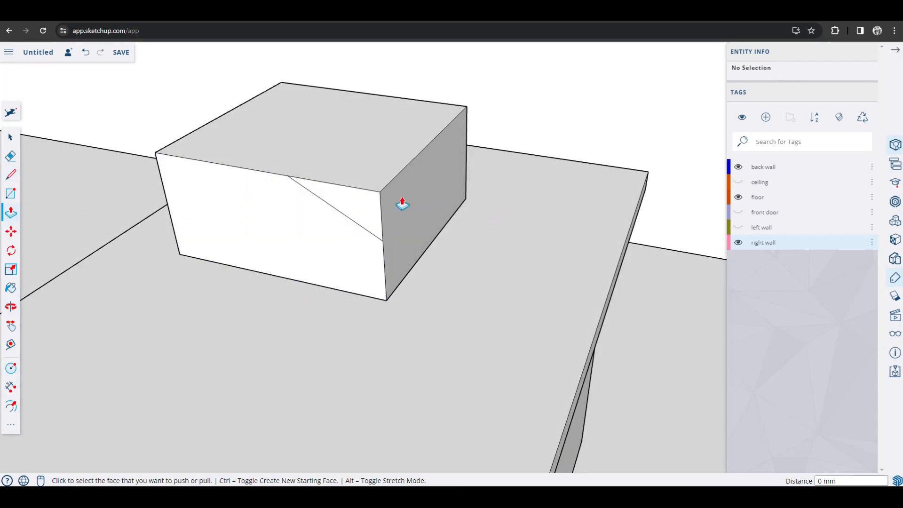
pyautogui.click(341, 208)
pyautogui.click(642, 113)
# Draw a rectangle of about 162 x 70 mm on the register body's flat top, near the edge opposite the slope
pyautogui.moveTo(239, 285); pyautogui.dragTo(353, 263, button='middle')
pyautogui.keyDown('shift'); pyautogui.moveTo(268, 209); pyautogui.dragTo(141, 263, button='middle'); pyautogui.keyUp('shift')
pyautogui.click(11, 193)
pyautogui.moveTo(270, 247); pyautogui.dragTo(454, 303, button='middle')
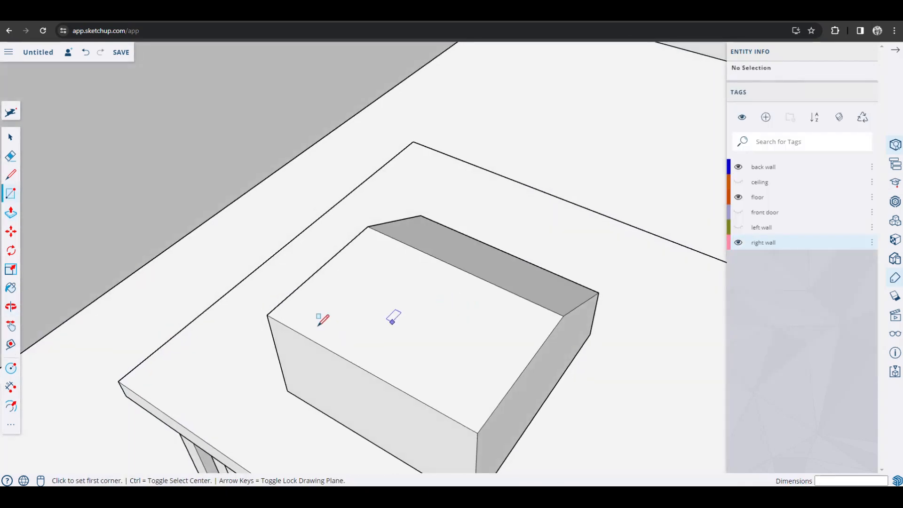
pyautogui.scroll(3, 301, 309)
pyautogui.click(292, 313)
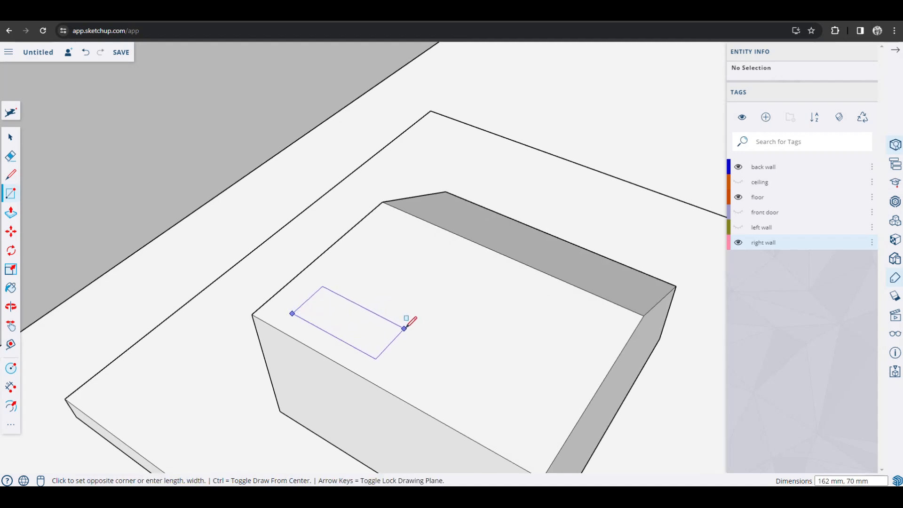
pyautogui.click(404, 329)
# Extrude the small rectangle upward into a support block and extend it with a second Push/Pull of 61 mm
pyautogui.press('p')
pyautogui.click(388, 338)
pyautogui.click(376, 325)
pyautogui.moveTo(395, 351); pyautogui.dragTo(333, 303, button='middle')
pyautogui.click(329, 258)
pyautogui.click(327, 231)
# Offset the support block's top face inward about 20 mm and extrude the inner face upward as a display panel
pyautogui.moveTo(330, 229); pyautogui.dragTo(332, 272, button='middle')
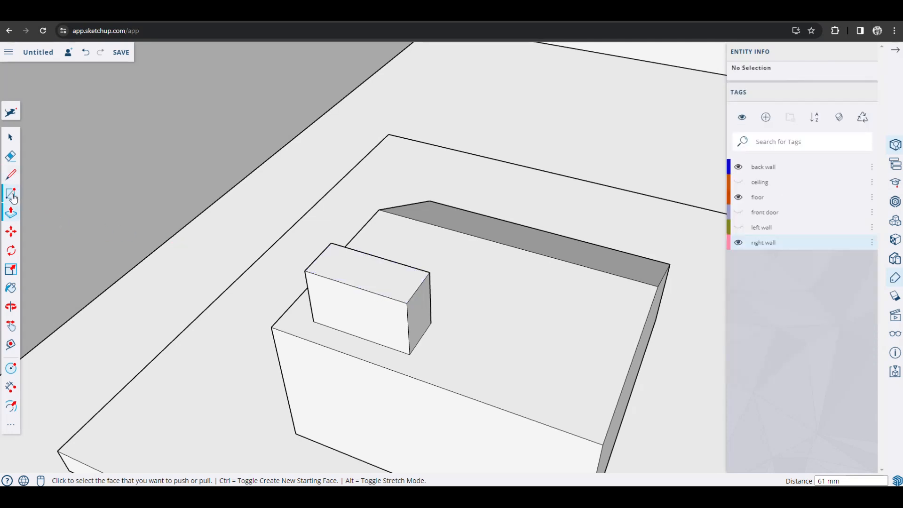
pyautogui.click(12, 407)
pyautogui.click(342, 282)
pyautogui.click(349, 278)
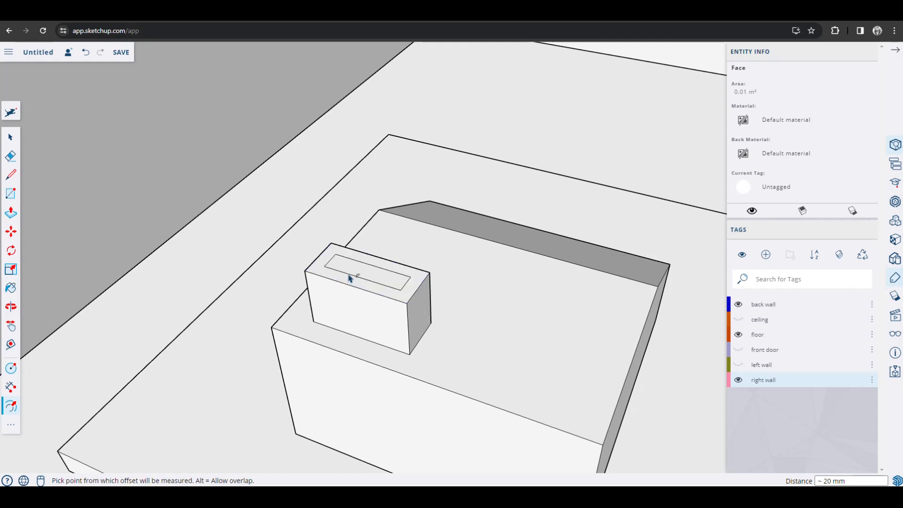
pyautogui.press('p')
pyautogui.click(361, 271)
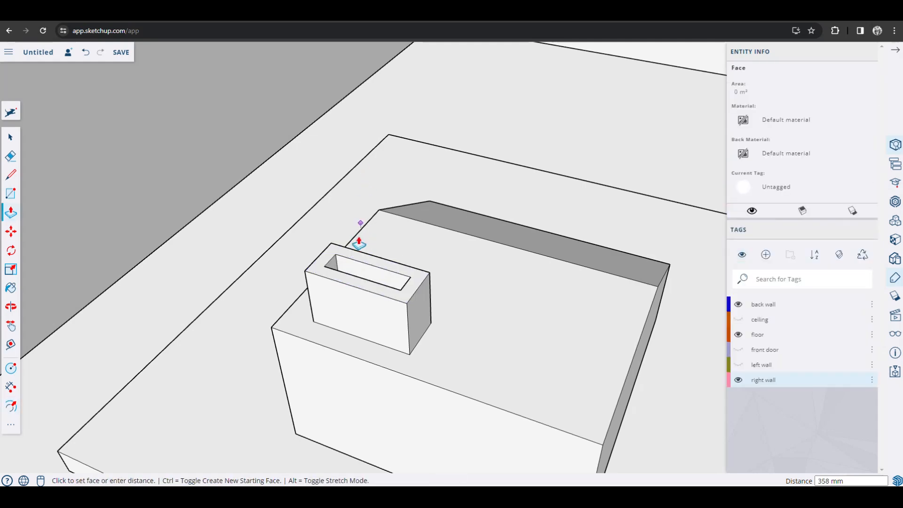
pyautogui.moveTo(358, 216); pyautogui.dragTo(258, 153, button='middle')
pyautogui.click(259, 151)
# Widen the display panel by pulling its narrow side faces outward past both ends of the support block
pyautogui.click(329, 207)
pyautogui.click(363, 232)
pyautogui.click(331, 210)
pyautogui.click(369, 232)
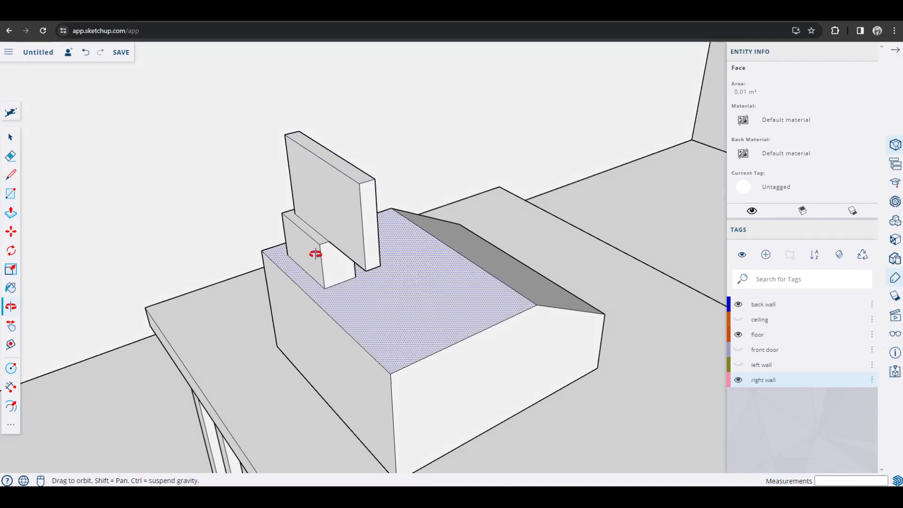
pyautogui.moveTo(286, 252); pyautogui.dragTo(667, 234, button='middle')
pyautogui.moveTo(387, 272); pyautogui.dragTo(401, 318, button='middle')
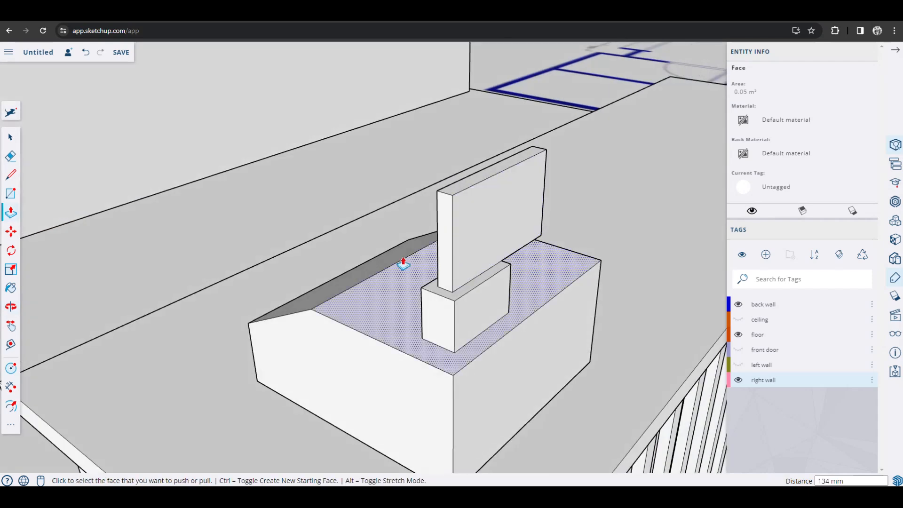
pyautogui.click(443, 270)
pyautogui.click(447, 261)
pyautogui.click(438, 257)
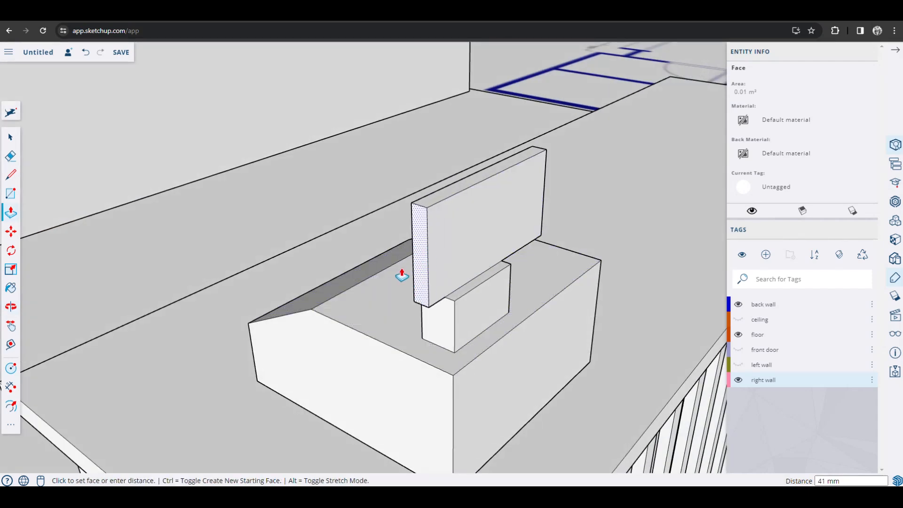
pyautogui.click(370, 299)
# Refine the register's display assembly by pushing or pulling another of its faces by 21 mm
pyautogui.moveTo(501, 357); pyautogui.dragTo(439, 246, button='middle')
pyautogui.click(435, 248)
pyautogui.click(444, 253)
# Select the whole connected cash register and make it a component with the default settings
pyautogui.moveTo(542, 287); pyautogui.dragTo(304, 348, button='middle')
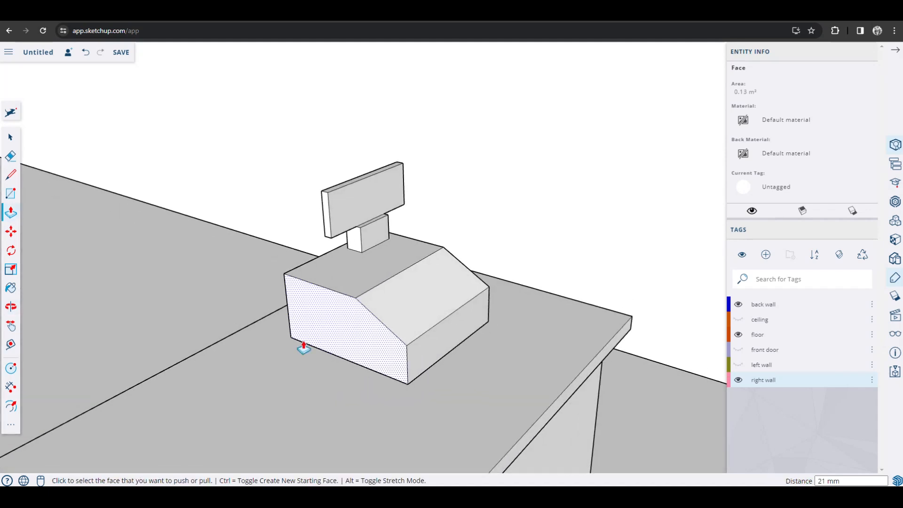
pyautogui.press('space')
pyautogui.tripleClick(372, 313)
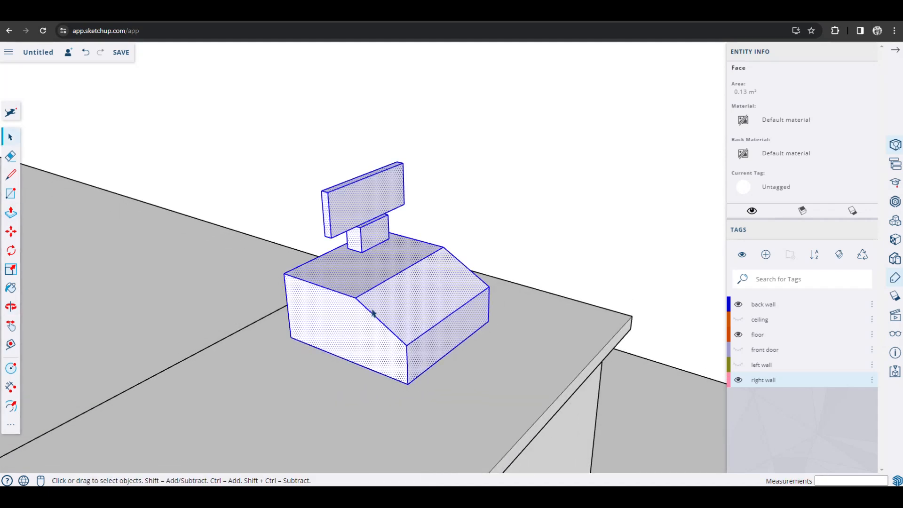
pyautogui.rightClick(373, 313)
pyautogui.click(436, 366)
pyautogui.click(536, 372)
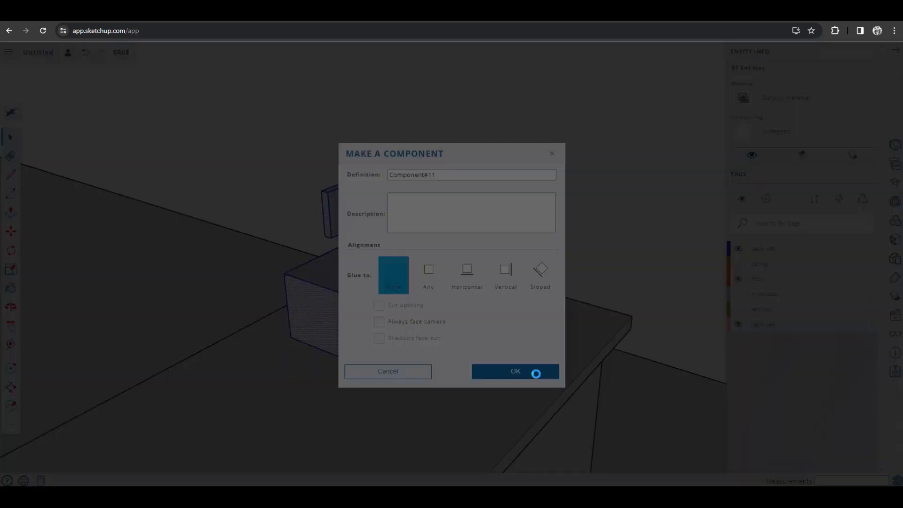
# Examine the counter and cash register against the room's walls from several angles
pyautogui.moveTo(509, 376); pyautogui.dragTo(583, 348, button='middle')
pyautogui.scroll(-4, 583, 347)
pyautogui.moveTo(454, 387); pyautogui.dragTo(667, 391, button='middle')
pyautogui.keyDown('shift'); pyautogui.moveTo(531, 361); pyautogui.dragTo(277, 317, button='middle'); pyautogui.keyUp('shift')
pyautogui.moveTo(439, 374); pyautogui.dragTo(289, 344, button='middle')
pyautogui.click(202, 144)
pyautogui.keyDown('shift'); pyautogui.moveTo(297, 234); pyautogui.dragTo(279, 299, button='middle'); pyautogui.keyUp('shift')
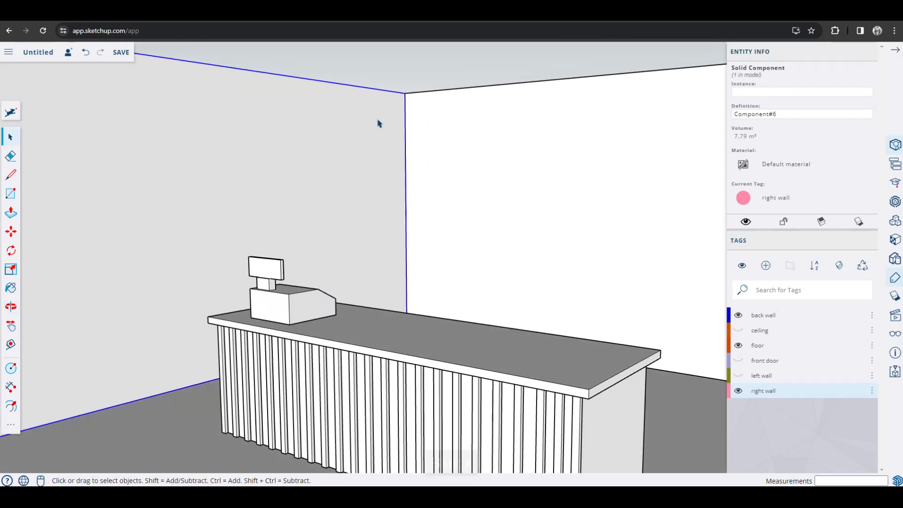
pyautogui.click(414, 83)
pyautogui.moveTo(386, 326); pyautogui.dragTo(403, 300, button='middle')
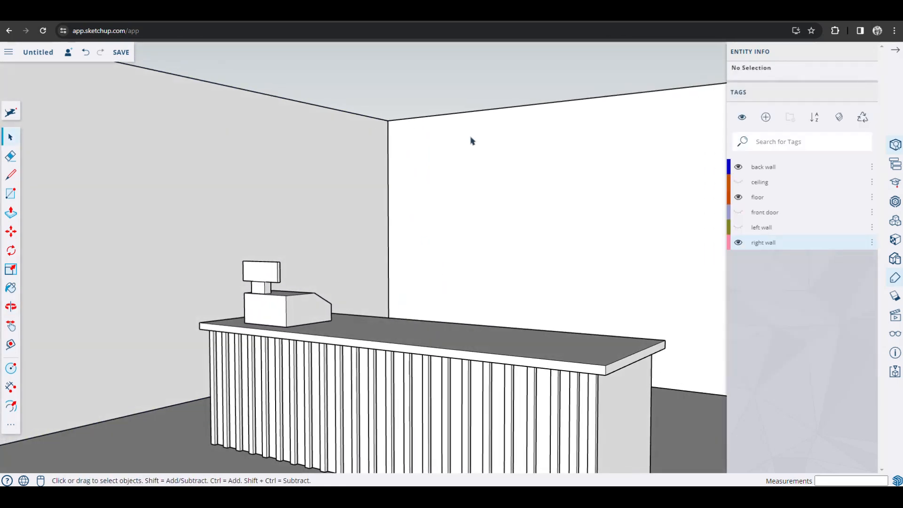
pyautogui.scroll(-4, 402, 258)
pyautogui.keyDown('shift'); pyautogui.moveTo(500, 310); pyautogui.dragTo(442, 332, button='middle'); pyautogui.keyUp('shift')
pyautogui.scroll(3, 440, 334)
pyautogui.keyDown('shift'); pyautogui.moveTo(349, 338); pyautogui.dragTo(373, 322, button='middle'); pyautogui.keyUp('shift')
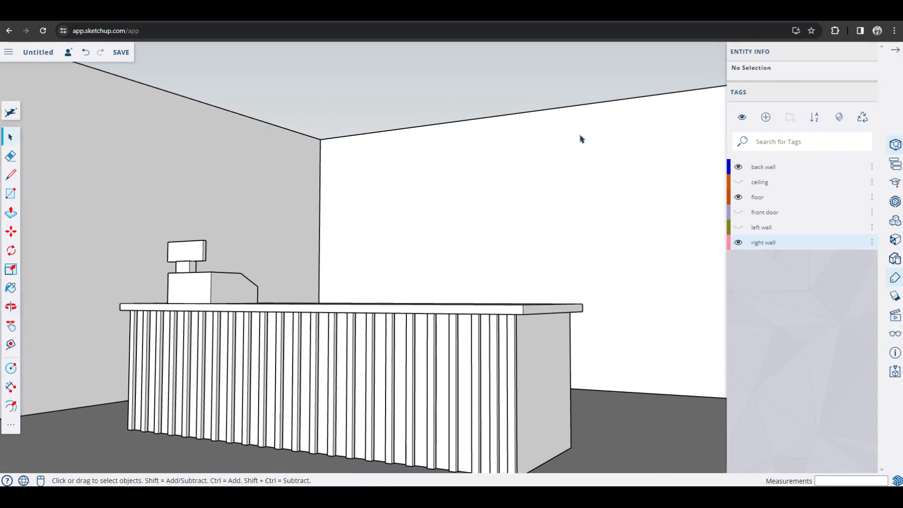
# Make the ceiling tag visible again while keeping the left wall hidden
pyautogui.click(739, 183)
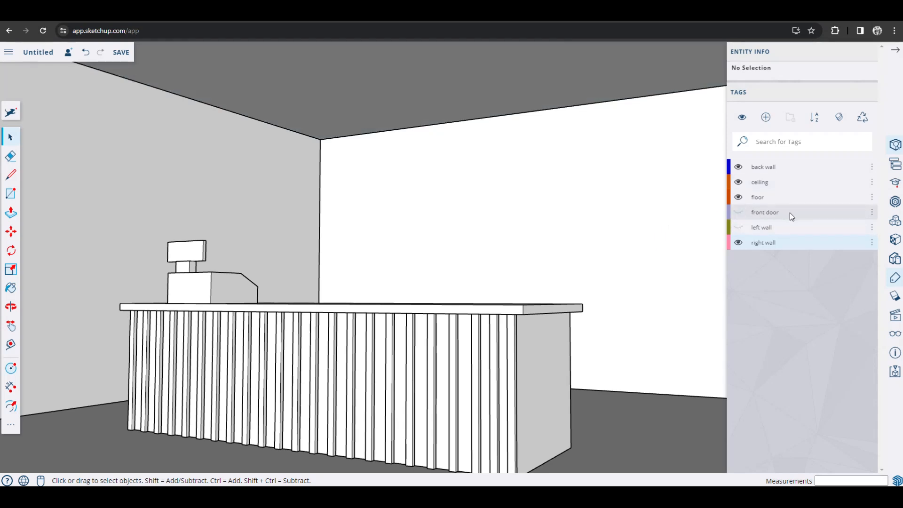
pyautogui.click(738, 227)
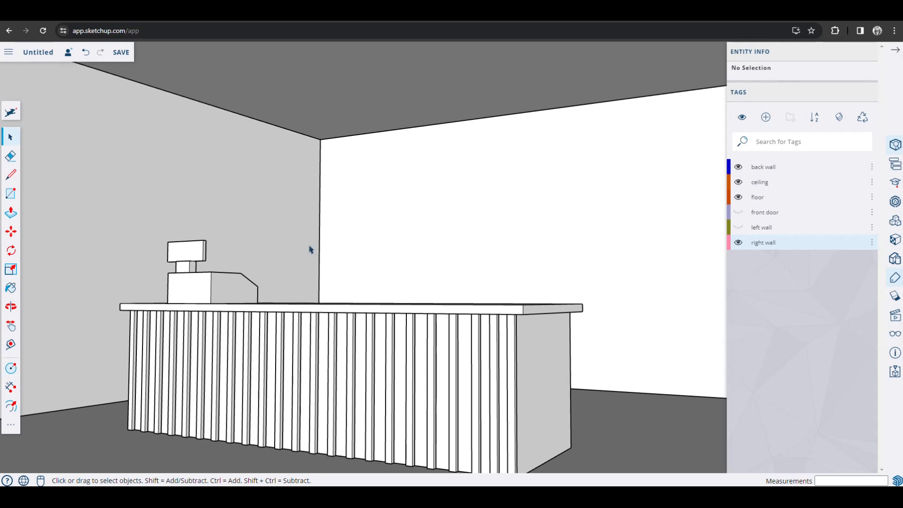
pyautogui.scroll(-1, 319, 247)
pyautogui.scroll(1, 319, 247)
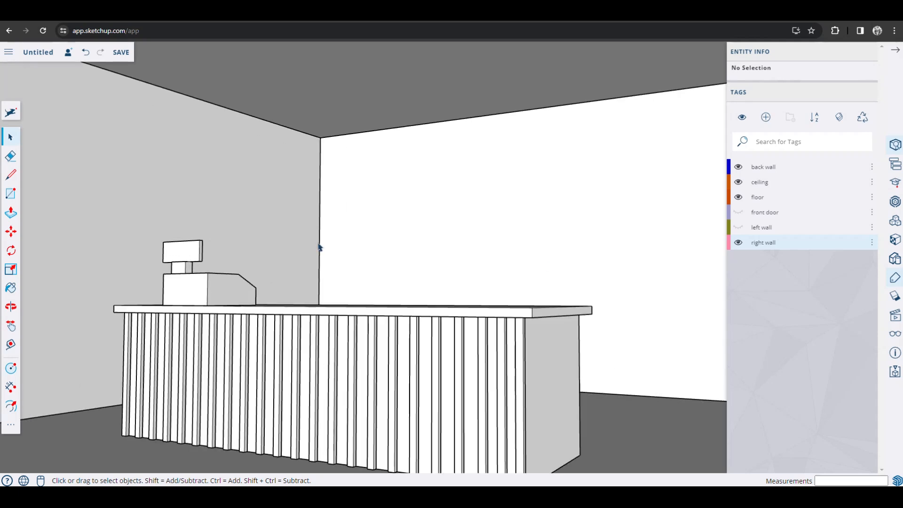
# Copy the ceiling component sideways along the red axis and place the copy outside, beside the room
pyautogui.click(394, 107)
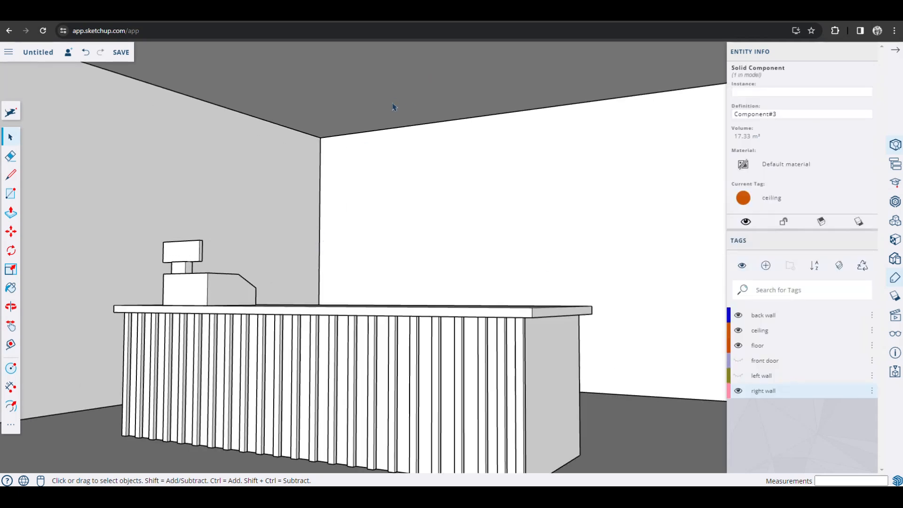
pyautogui.scroll(-5, 456, 200)
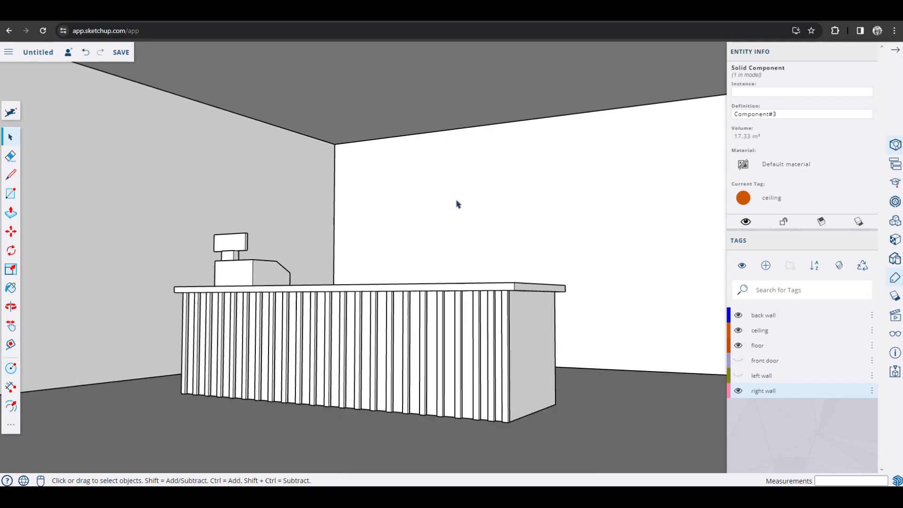
pyautogui.keyDown('shift'); pyautogui.moveTo(456, 189); pyautogui.dragTo(487, 291, button='middle'); pyautogui.keyUp('shift')
pyautogui.moveTo(432, 154); pyautogui.dragTo(445, 176, button='middle')
pyautogui.keyDown('shift'); pyautogui.moveTo(444, 176); pyautogui.dragTo(497, 197, button='middle'); pyautogui.keyUp('shift')
pyautogui.moveTo(426, 164); pyautogui.dragTo(448, 144, button='middle')
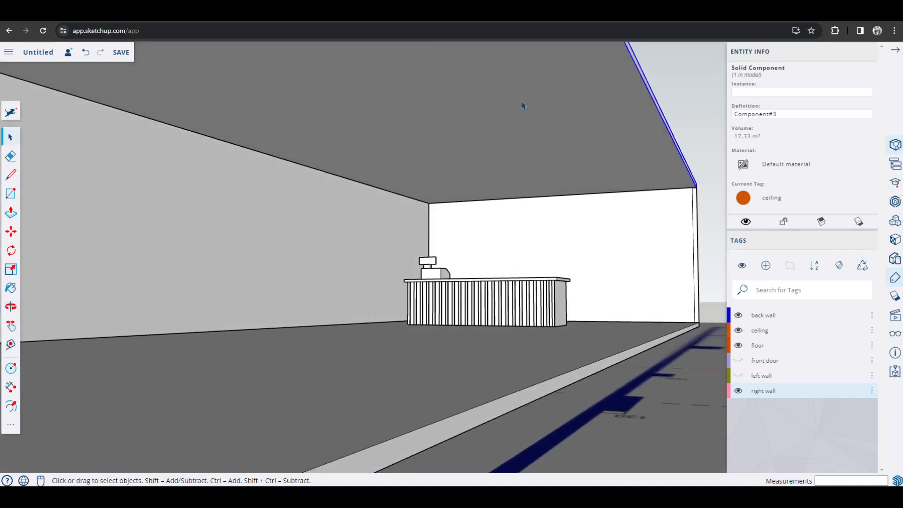
pyautogui.scroll(2, 466, 111)
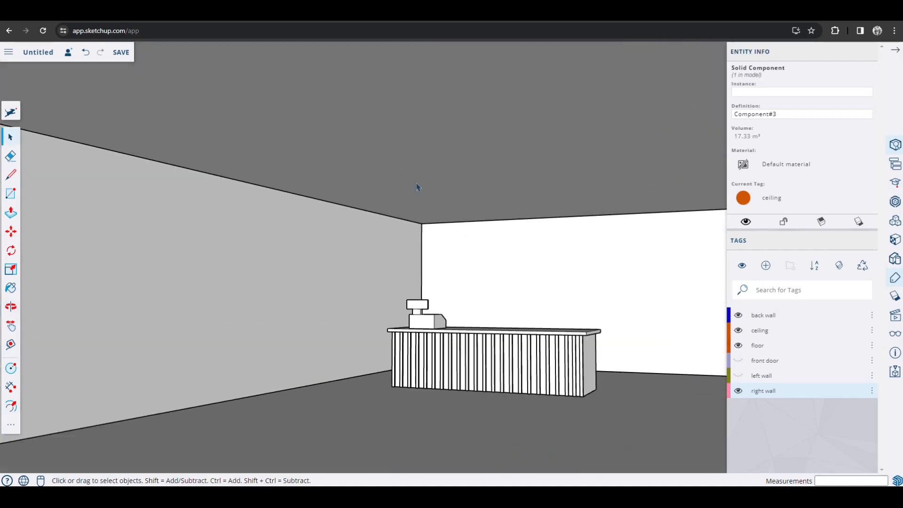
pyautogui.moveTo(469, 182); pyautogui.dragTo(494, 100, button='middle')
pyautogui.moveTo(372, 198)
pyautogui.mouseDown(button='middle')
pyautogui.moveTo(381, 175)
pyautogui.moveTo(377, 212)
pyautogui.mouseUp(button='middle')
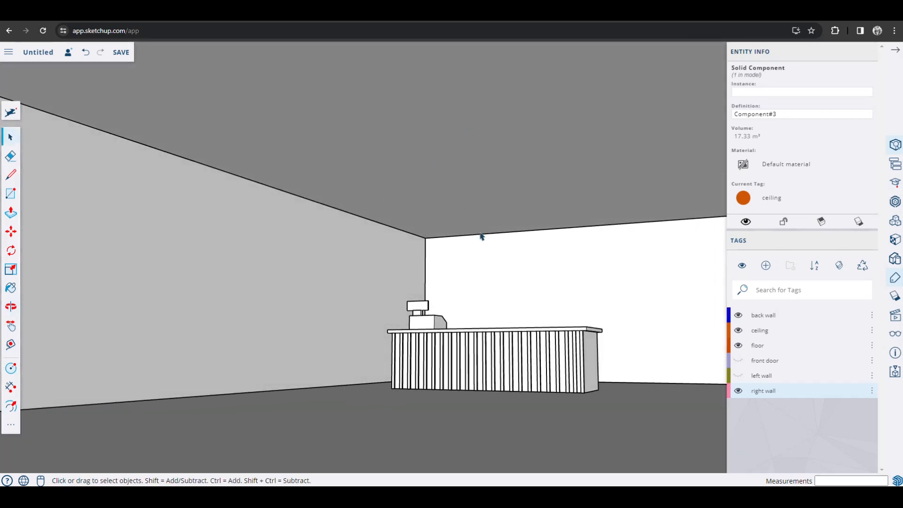
pyautogui.scroll(-2, 481, 236)
pyautogui.keyDown('shift'); pyautogui.moveTo(488, 169); pyautogui.dragTo(494, 297, button='middle'); pyautogui.keyUp('shift')
pyautogui.scroll(-5, 494, 296)
pyautogui.keyDown('shift'); pyautogui.moveTo(325, 317); pyautogui.dragTo(443, 324, button='middle'); pyautogui.keyUp('shift')
pyautogui.moveTo(430, 282); pyautogui.dragTo(510, 330, button='middle')
pyautogui.press('m')
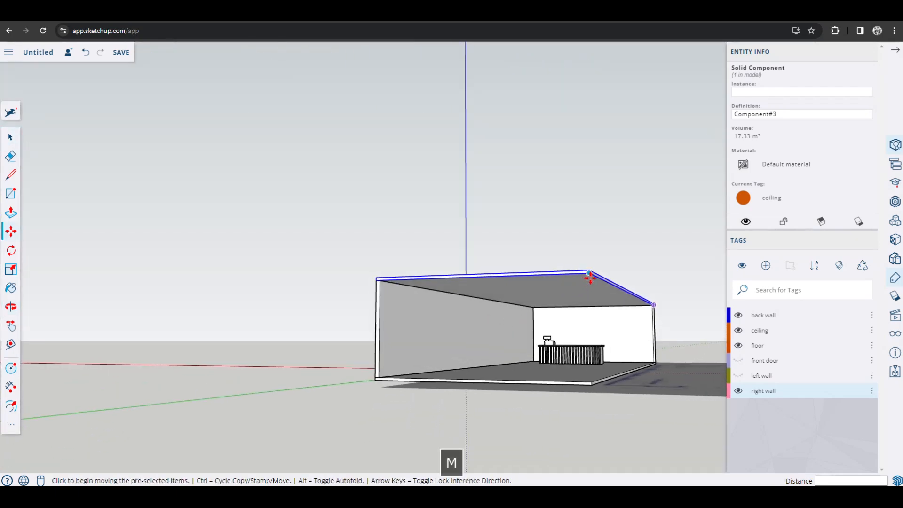
pyautogui.click(589, 272)
pyautogui.press('ctrl')
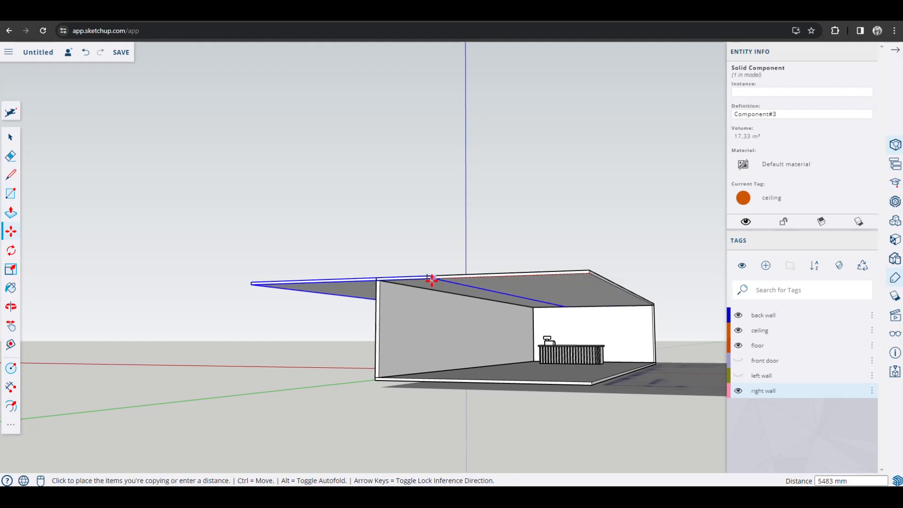
pyautogui.click(358, 287)
pyautogui.moveTo(347, 298); pyautogui.dragTo(431, 313, button='middle')
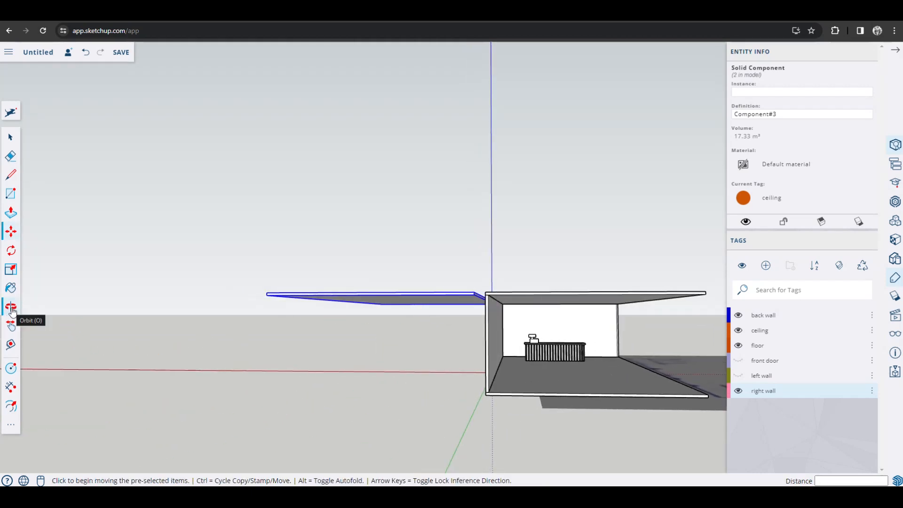
# Rotate the ceiling copy half a turn about its outer front corner so its underside faces up
pyautogui.click(11, 428)
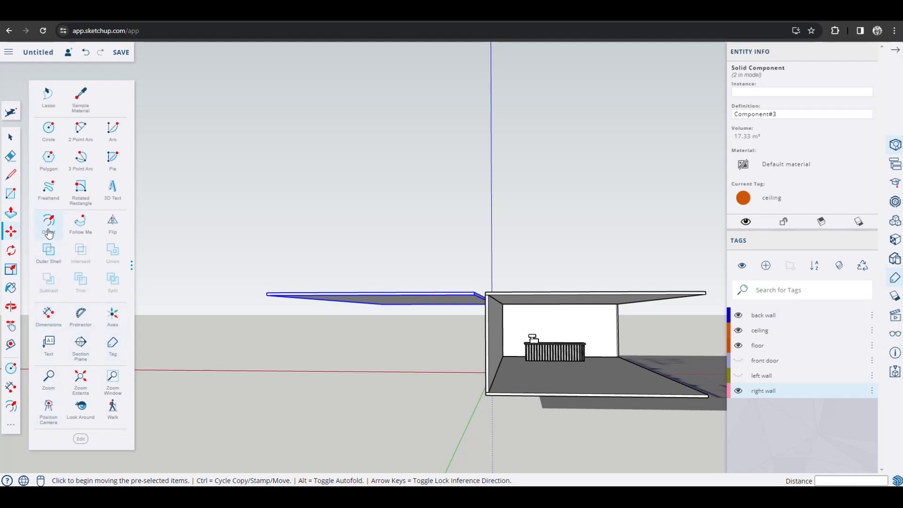
pyautogui.click(11, 252)
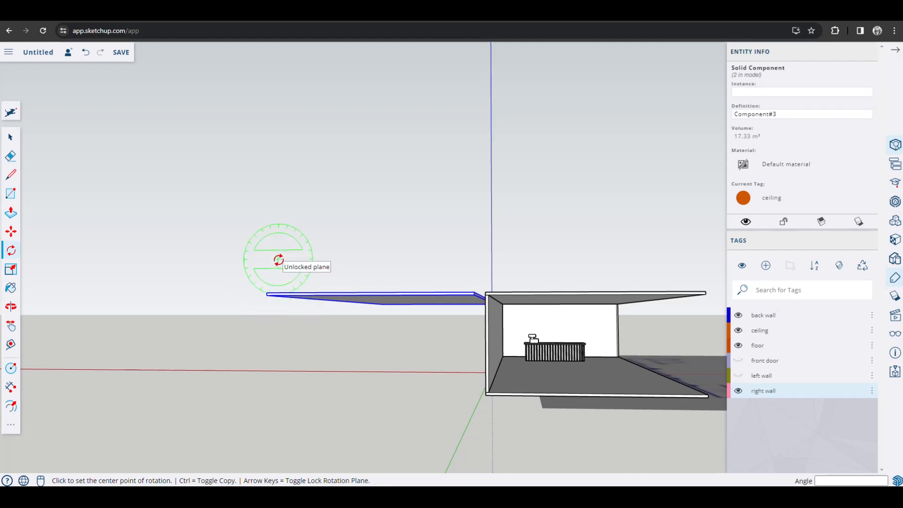
pyautogui.click(267, 296)
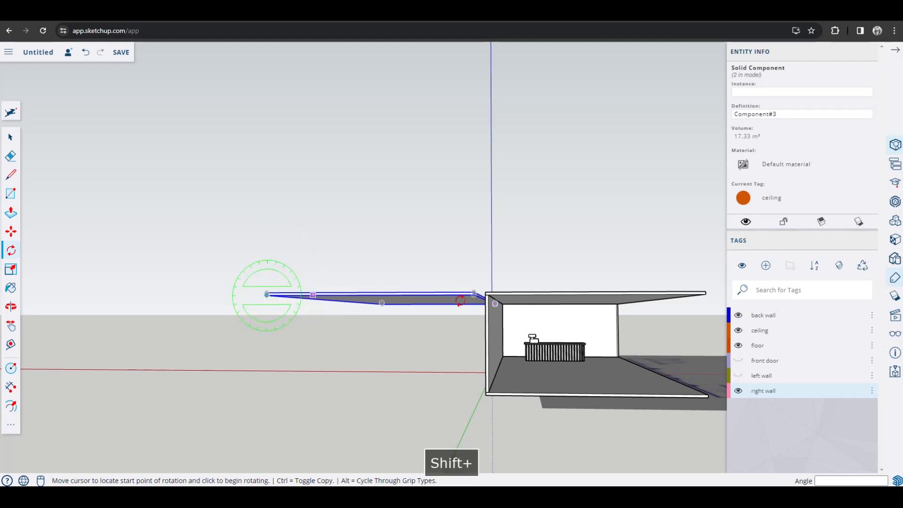
pyautogui.click(474, 295)
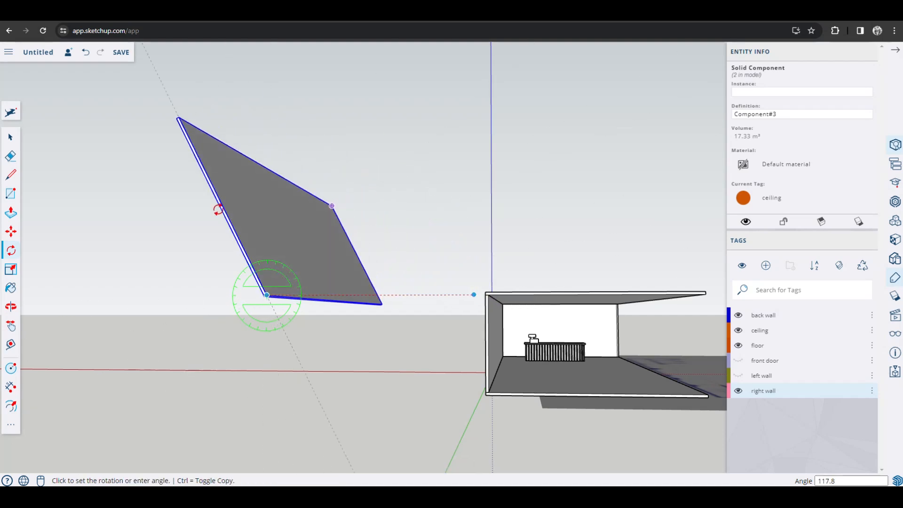
pyautogui.click(178, 296)
pyautogui.moveTo(251, 196); pyautogui.dragTo(275, 339, button='middle')
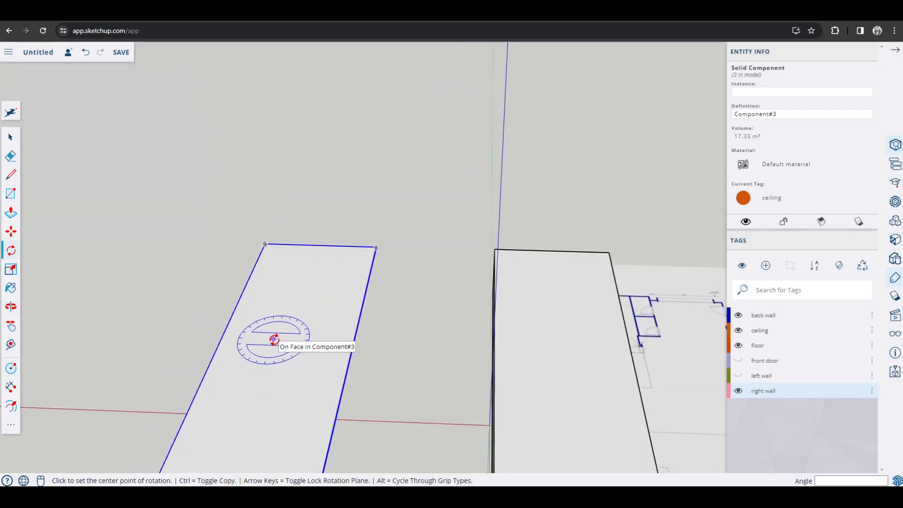
pyautogui.press('space')
pyautogui.moveTo(298, 374); pyautogui.dragTo(578, 321, button='middle')
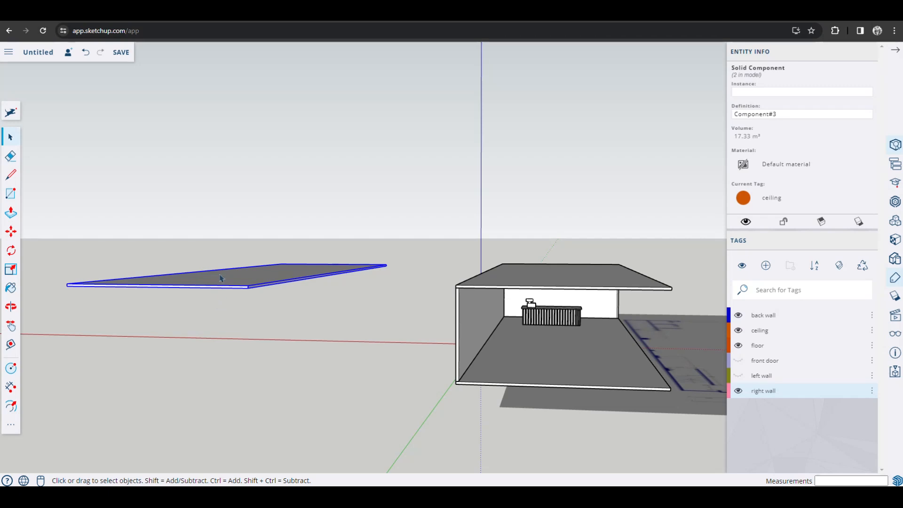
# Pull the ceiling copy's upper face about 2005 mm and its long side about 2166 mm, and undo both pulls
pyautogui.doubleClick(249, 280)
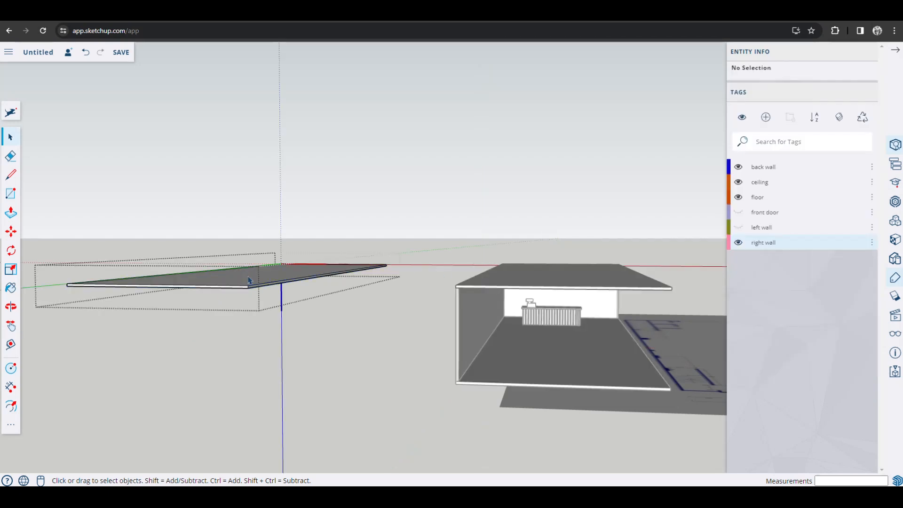
pyautogui.press('p')
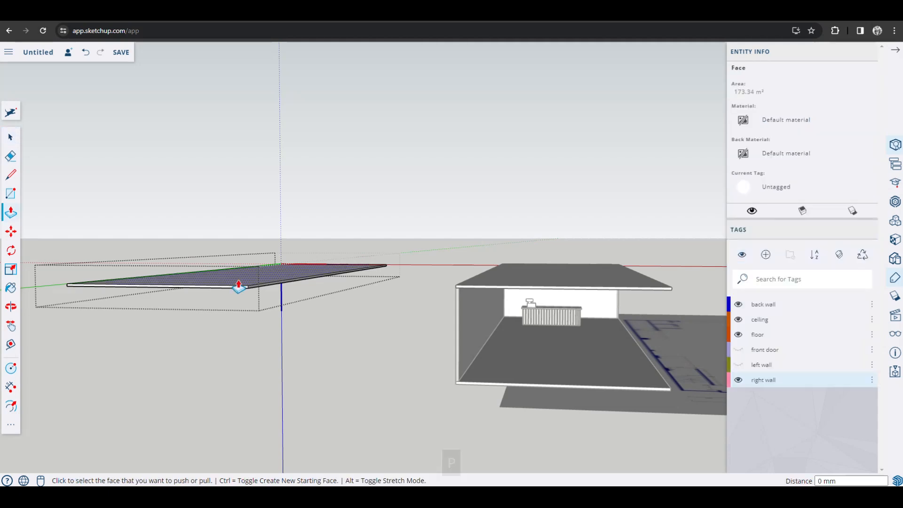
pyautogui.click(238, 285)
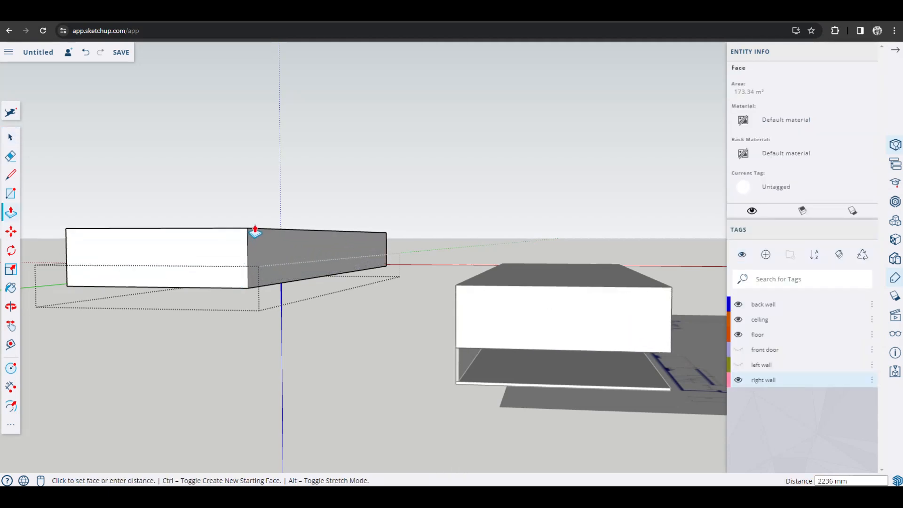
pyautogui.click(252, 242)
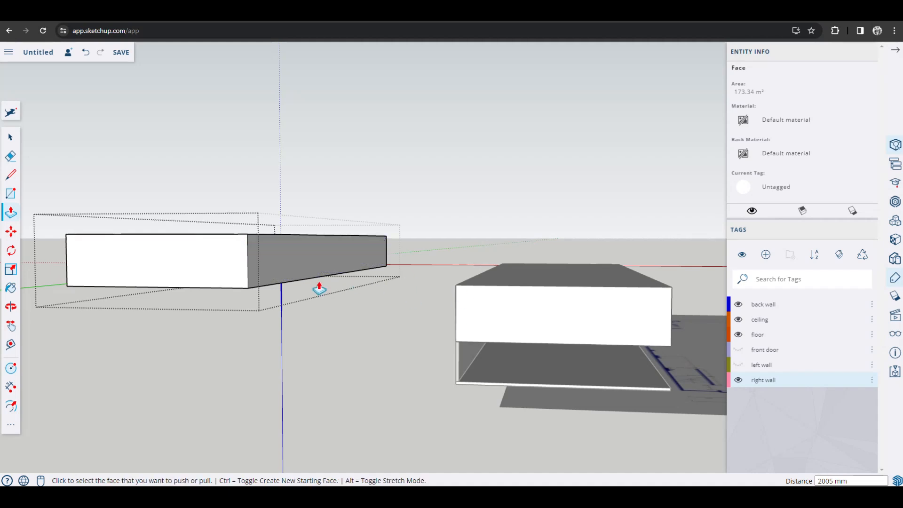
pyautogui.click(307, 268)
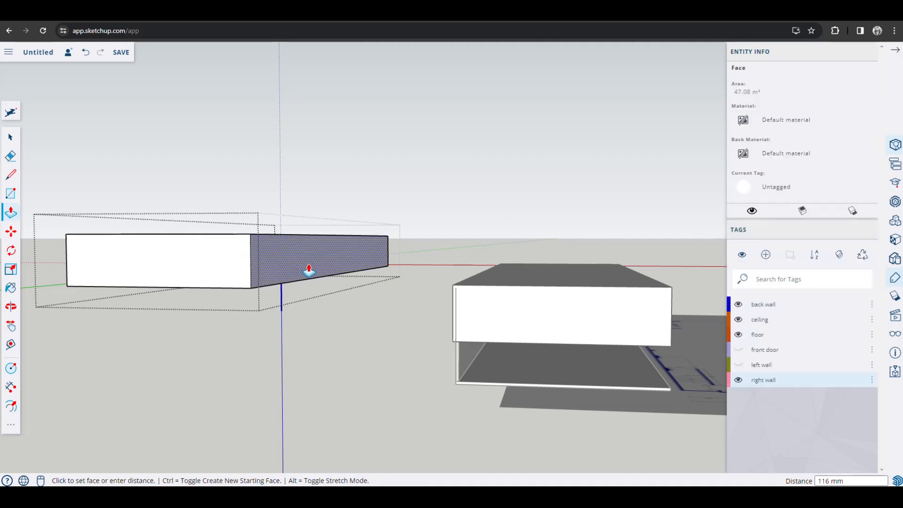
pyautogui.click(347, 280)
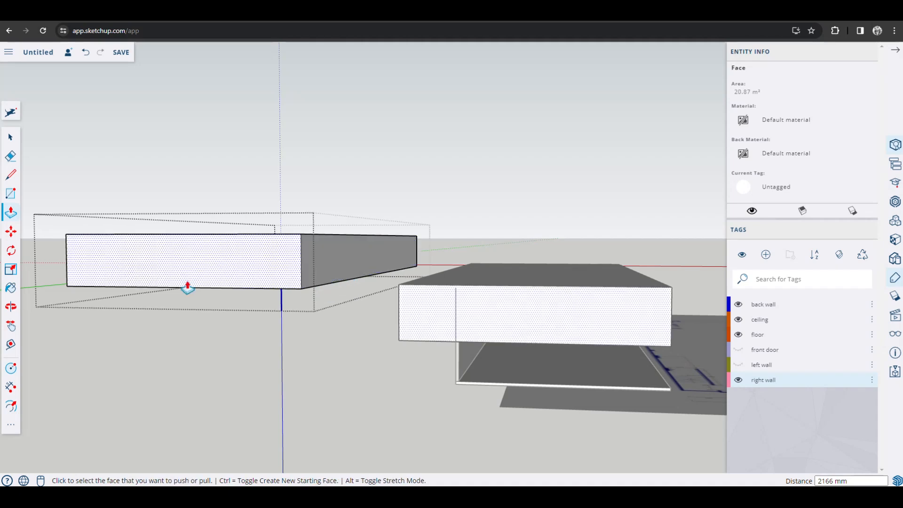
pyautogui.hotkey('ctrl', 'z')
pyautogui.hotkey('ctrl', 'z')
pyautogui.hotkey('ctrl', 'z')
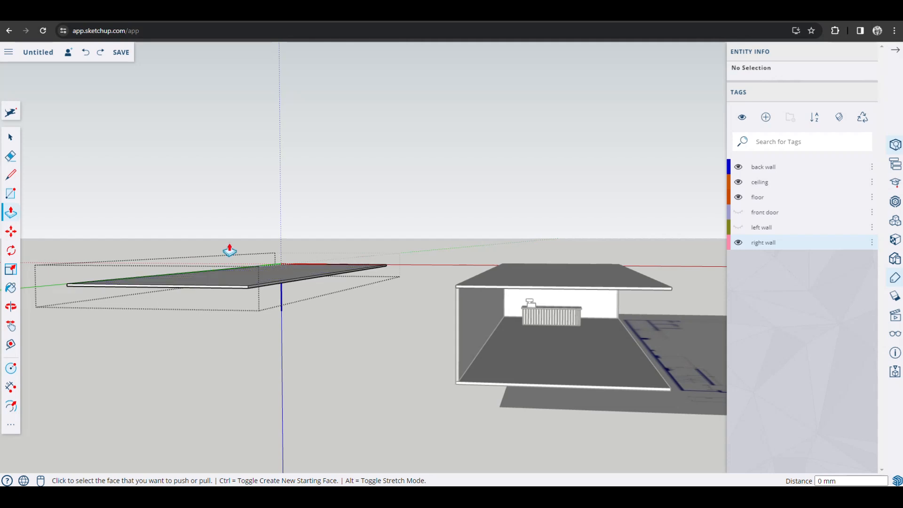
# Make the ceiling copy a unique component, independent of the room's ceiling
pyautogui.press('space')
pyautogui.click(277, 286)
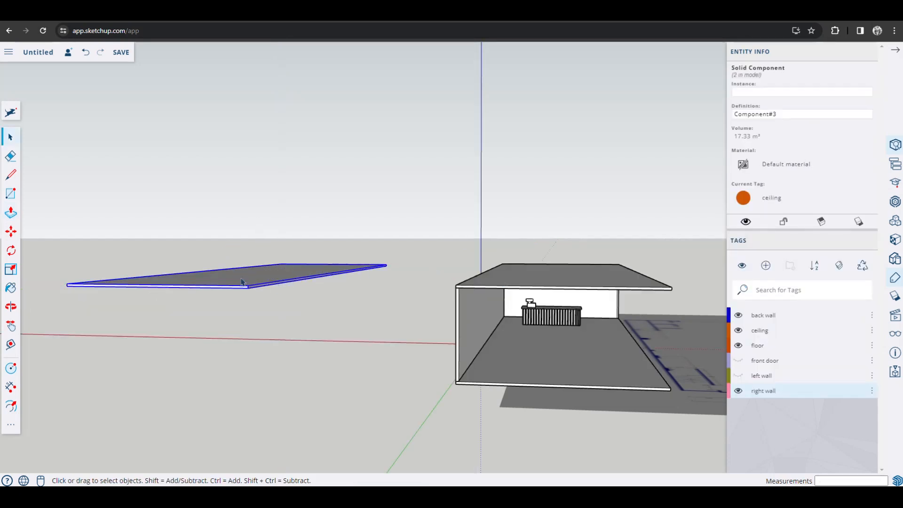
pyautogui.rightClick(310, 278)
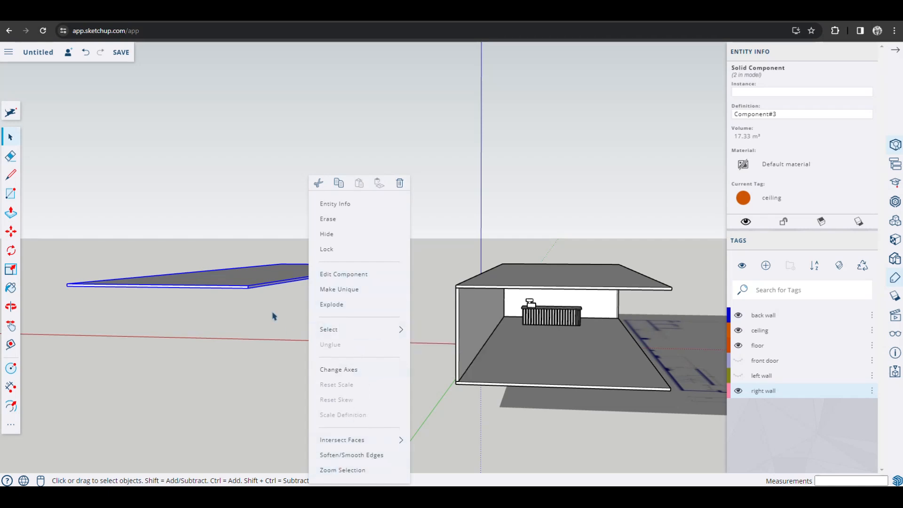
pyautogui.click(346, 290)
# Try pulling the unique ceiling copy's upper face about 3375 mm, and undo both the pull and the Make Unique change
pyautogui.doubleClick(281, 274)
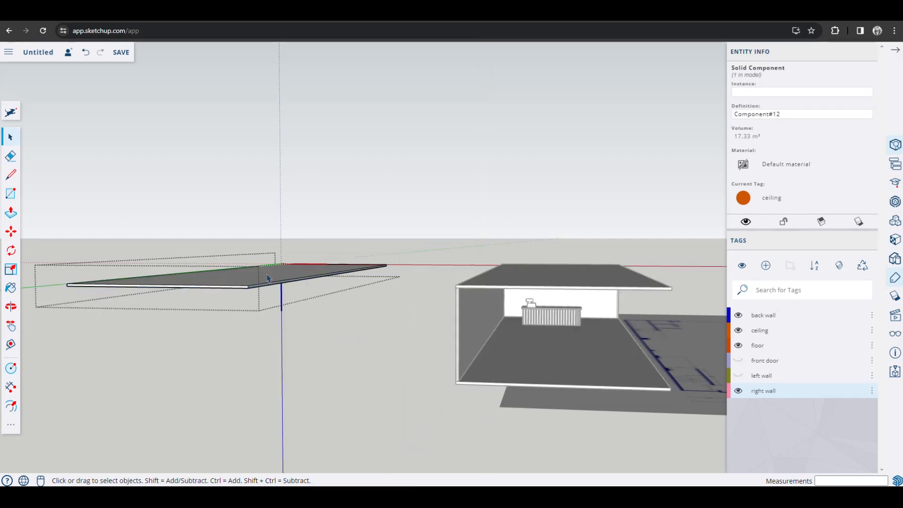
pyautogui.press('p')
pyautogui.click(265, 282)
pyautogui.click(268, 208)
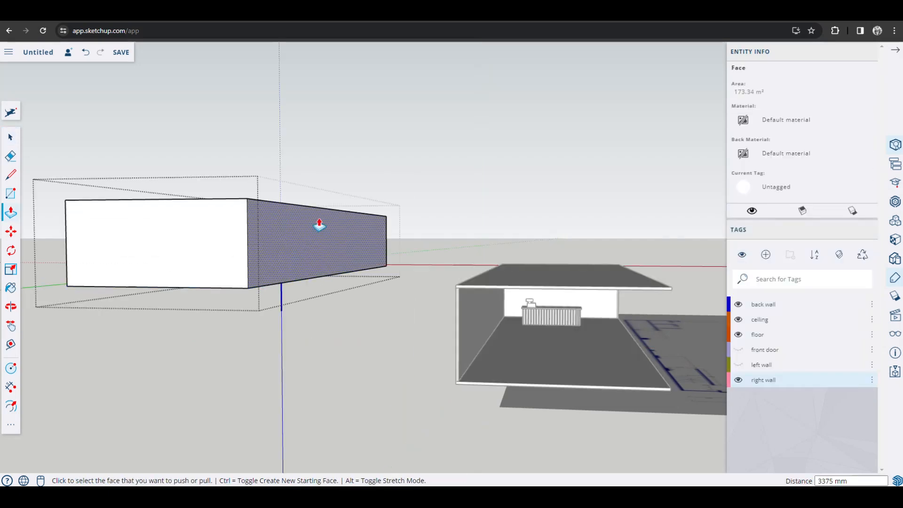
pyautogui.hotkey('ctrl', 'z')
pyautogui.hotkey('ctrl', 'z')
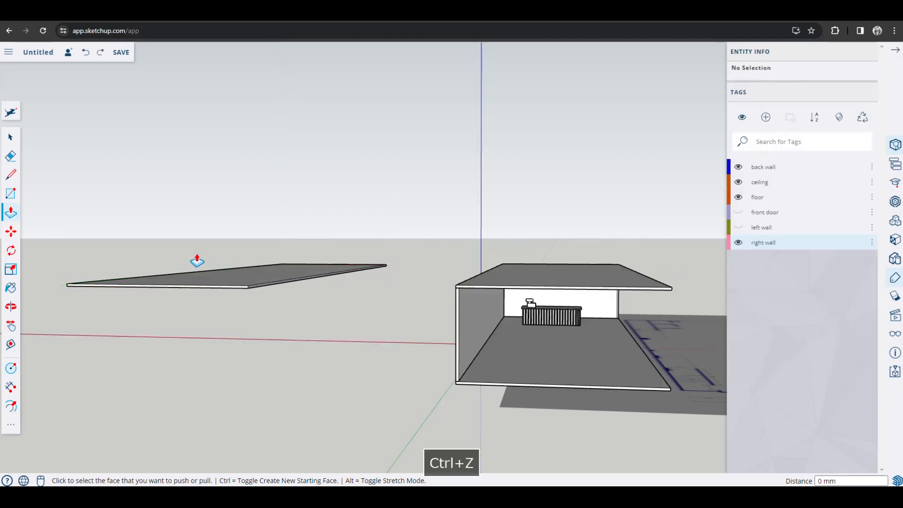
pyautogui.hotkey('ctrl', 'z')
# Open the linked ceiling copy for editing and offset its upper face's outline inwards to form a border strip
pyautogui.press('space')
pyautogui.click(236, 282)
pyautogui.doubleClick(240, 280)
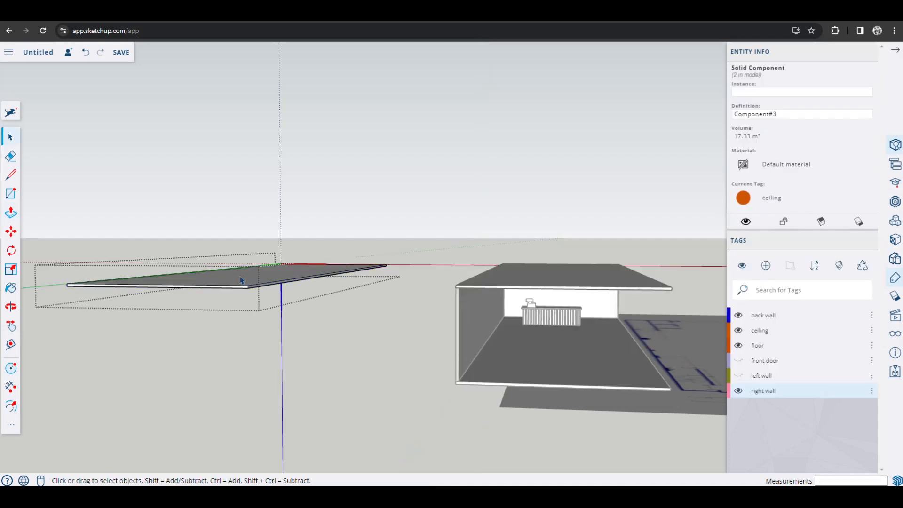
pyautogui.press('p')
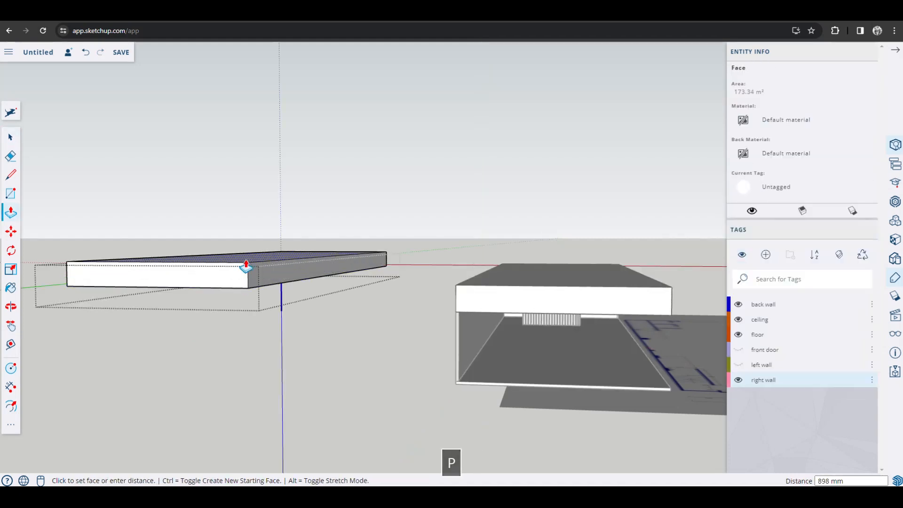
pyautogui.press('space')
pyautogui.moveTo(263, 294); pyautogui.dragTo(281, 97, button='middle')
pyautogui.scroll(2, 281, 242)
pyautogui.keyDown('shift'); pyautogui.moveTo(286, 236); pyautogui.dragTo(298, 173, button='middle'); pyautogui.keyUp('shift')
pyautogui.scroll(-2, 282, 188)
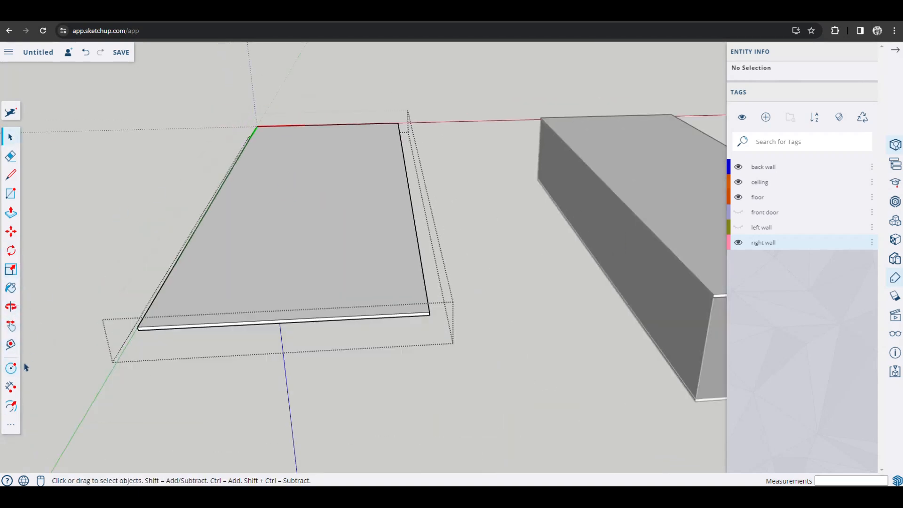
pyautogui.press('f')
pyautogui.click(167, 324)
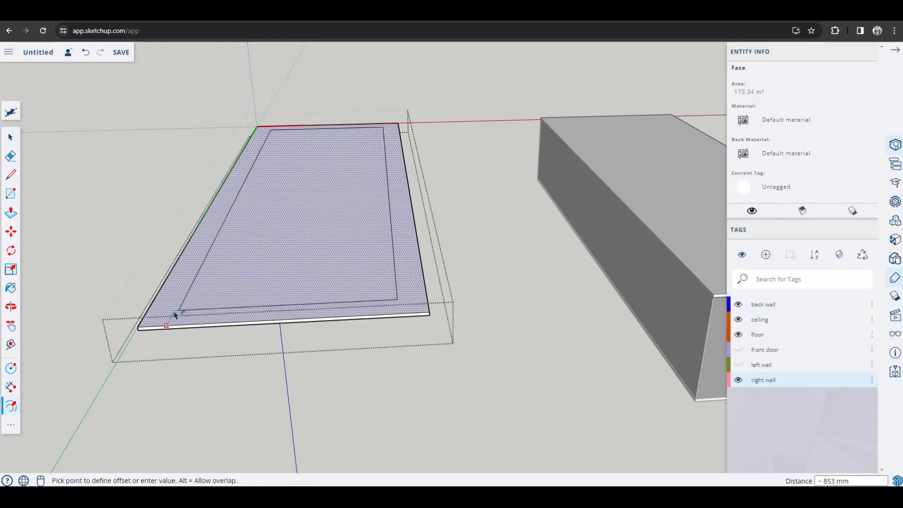
pyautogui.click(174, 314)
# Pull the border strip around the ceiling copy up by about 232 mm
pyautogui.keyDown('shift'); pyautogui.moveTo(242, 245); pyautogui.dragTo(209, 303, button='middle'); pyautogui.keyUp('shift')
pyautogui.scroll(1, 261, 318)
pyautogui.press('p')
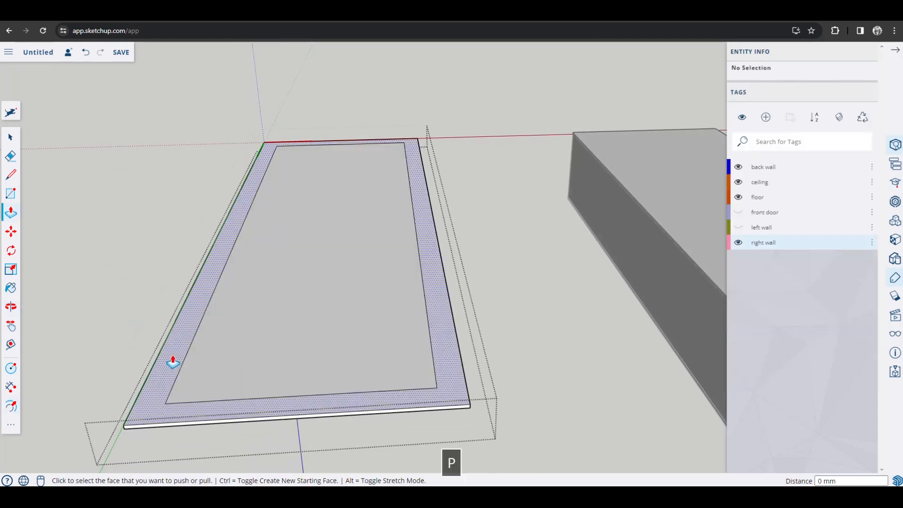
pyautogui.click(172, 358)
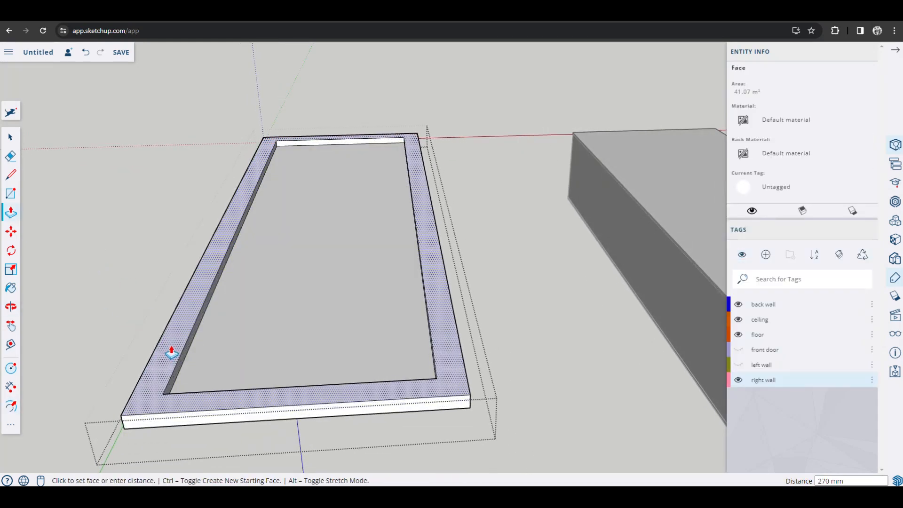
pyautogui.click(172, 354)
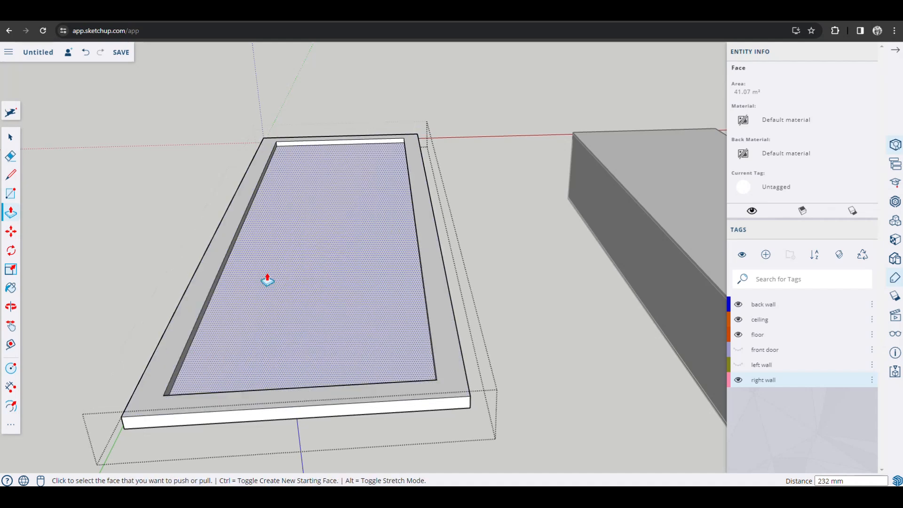
# Offset the recessed face's outline inwards by about 1888 mm to outline a central rectangle
pyautogui.click(12, 406)
pyautogui.click(256, 327)
pyautogui.click(281, 304)
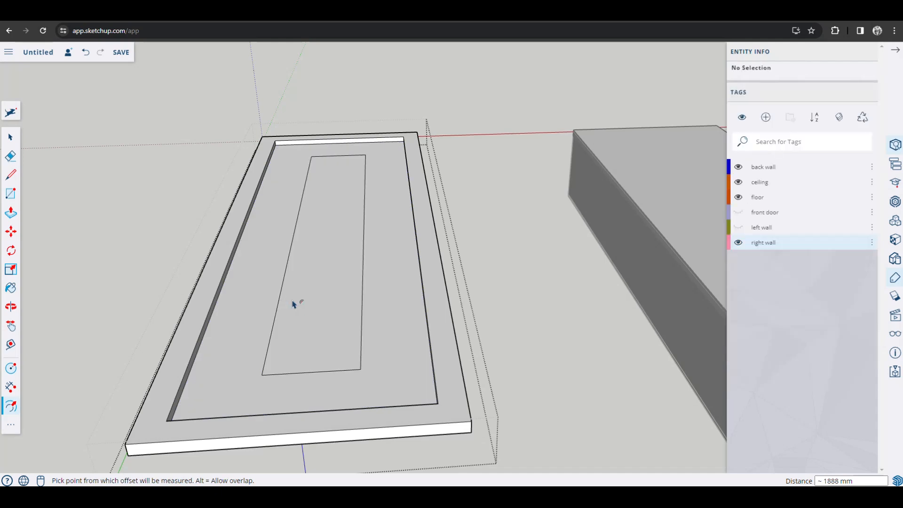
# Pull the central rectangle up by 232 mm, level with the raised border
pyautogui.press('p')
pyautogui.click(326, 303)
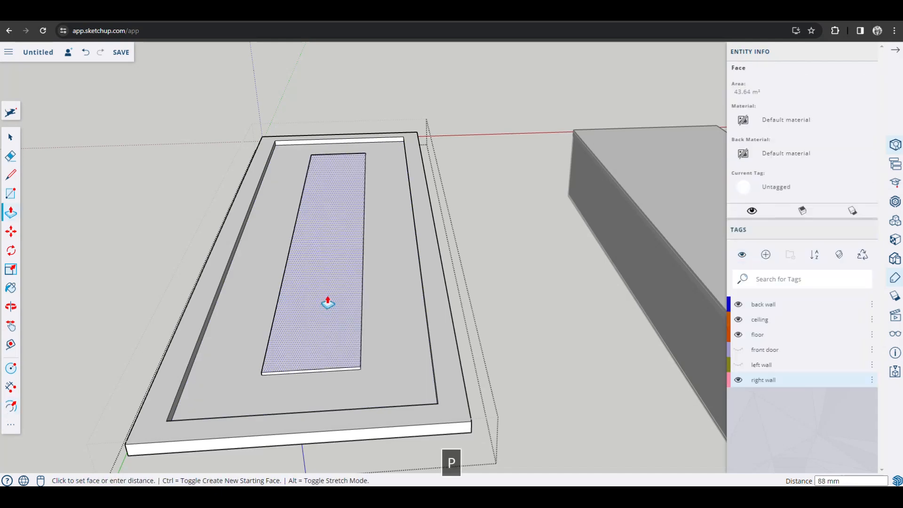
pyautogui.click(429, 289)
pyautogui.moveTo(400, 315); pyautogui.dragTo(399, 271, button='middle')
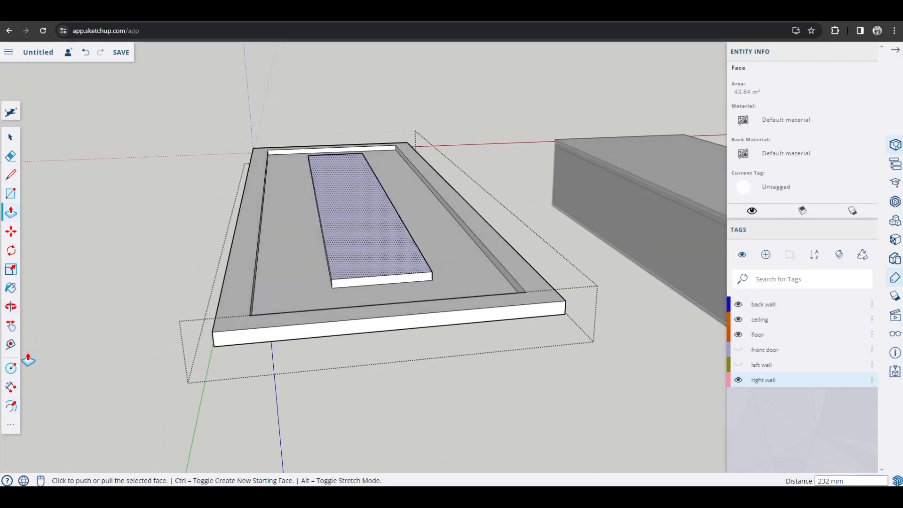
# Offset the raised central panel's top outline outwards to create an overhanging rim
pyautogui.click(17, 403)
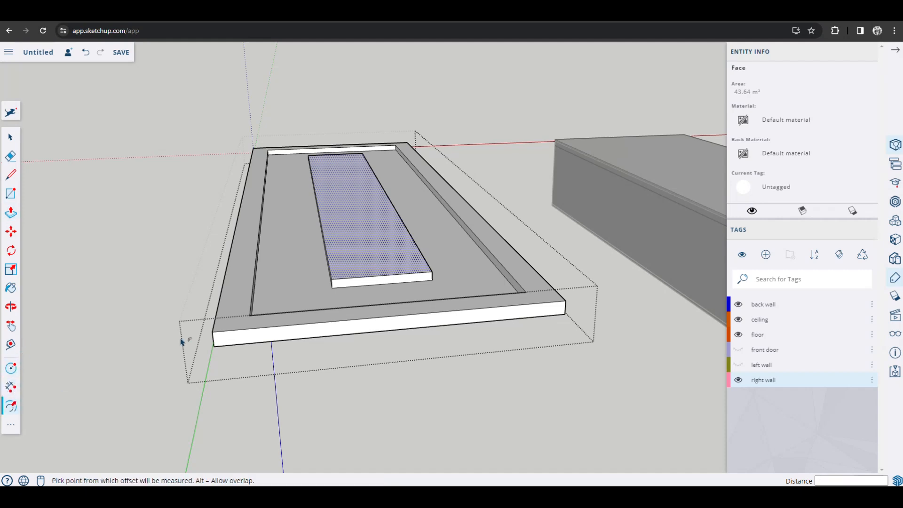
pyautogui.click(332, 265)
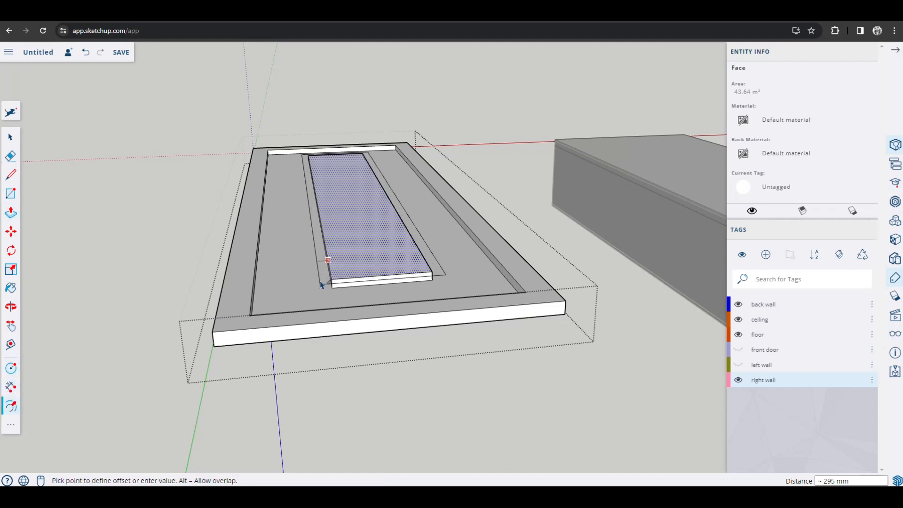
pyautogui.click(323, 283)
# Pull the central panel's inner top face up slightly above the overhanging rim
pyautogui.scroll(4, 329, 280)
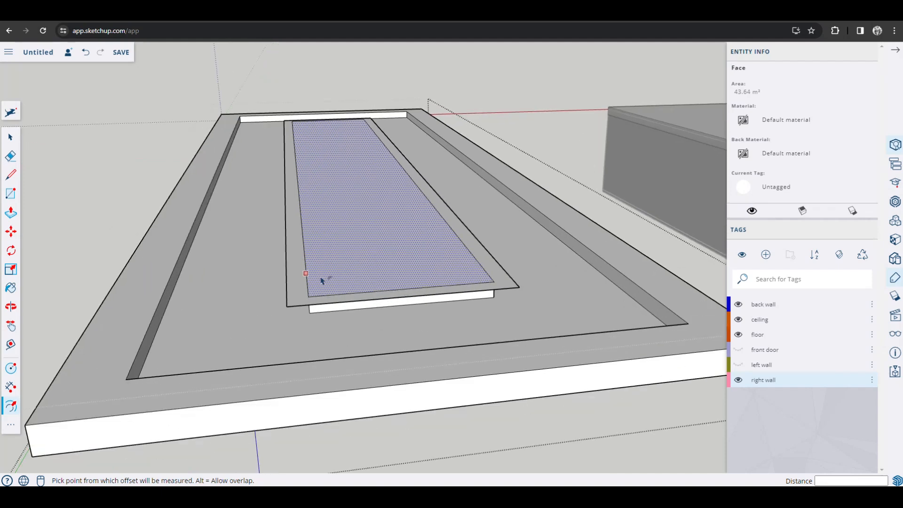
pyautogui.press('p')
pyautogui.click(313, 276)
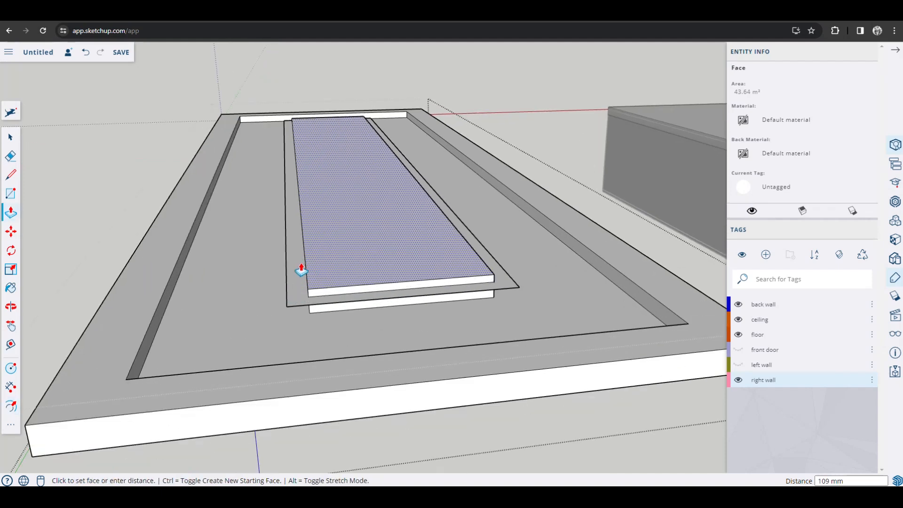
pyautogui.click(295, 278)
pyautogui.press('space')
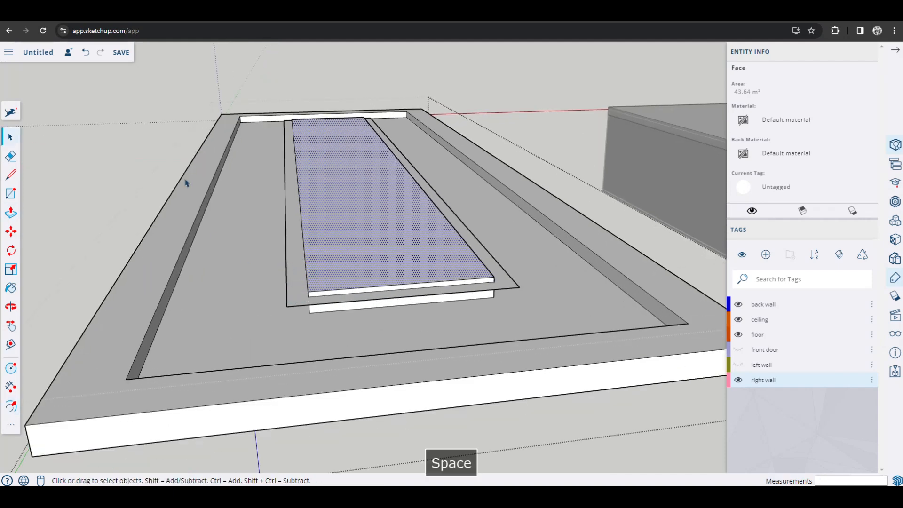
# Pull the overhanging rim around the central ceiling panel up level with the panel's inner top face
pyautogui.click(167, 141)
pyautogui.press('p')
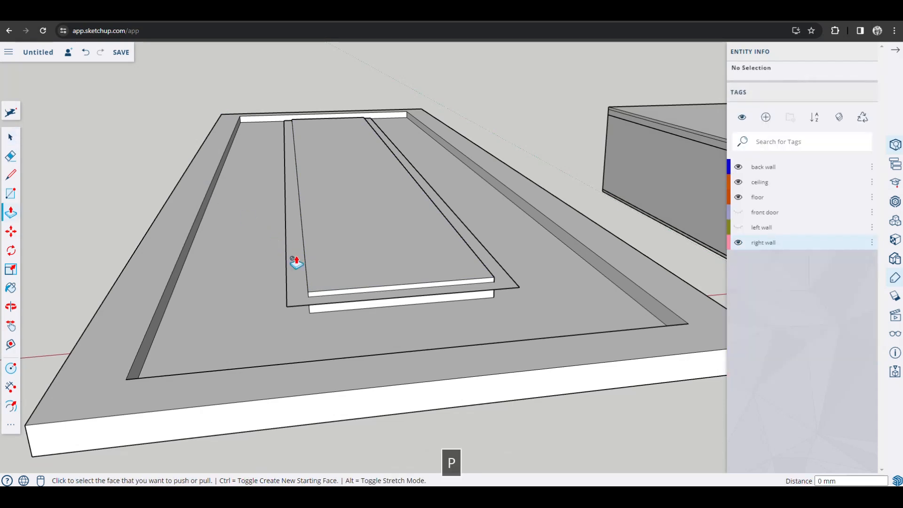
pyautogui.press('space')
pyautogui.doubleClick(299, 282)
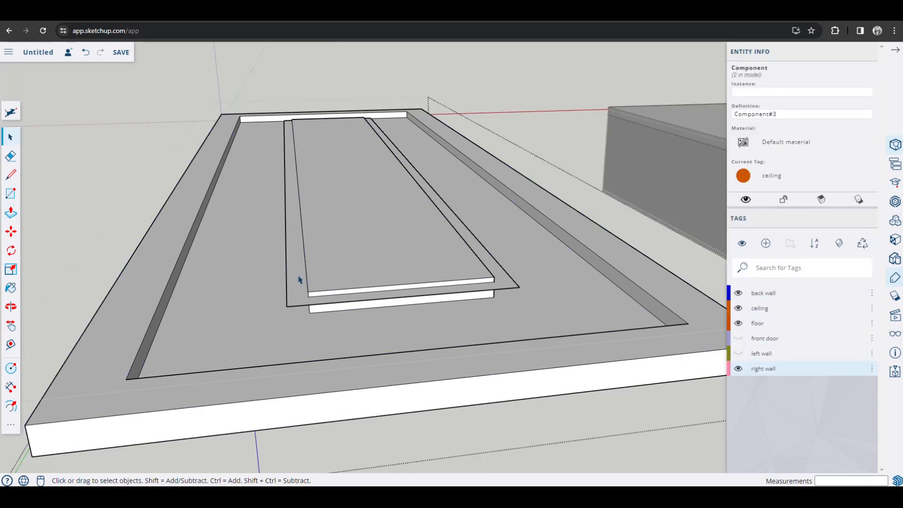
pyautogui.press('p')
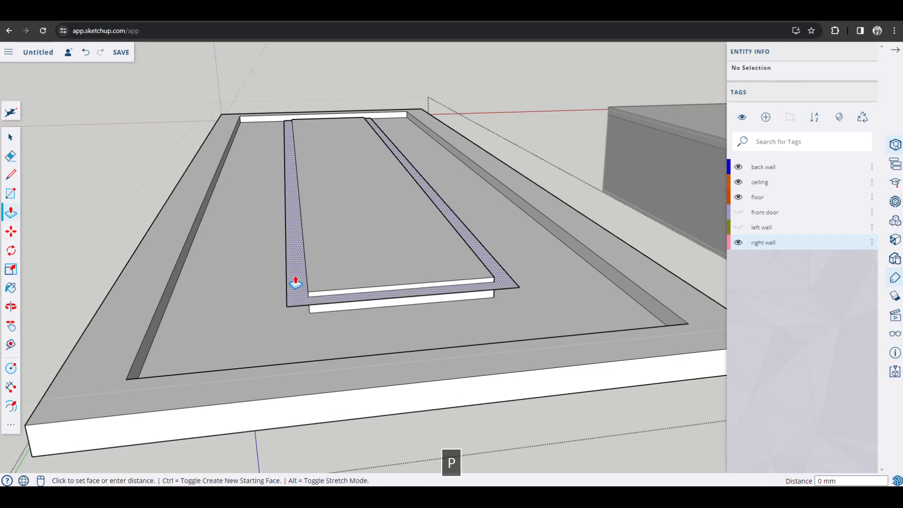
pyautogui.click(297, 282)
pyautogui.click(372, 281)
pyautogui.moveTo(357, 321); pyautogui.dragTo(339, 305, button='middle')
# Pull the rim up another 31 mm or so, leaving the panel's inner face recessed within it
pyautogui.click(285, 309)
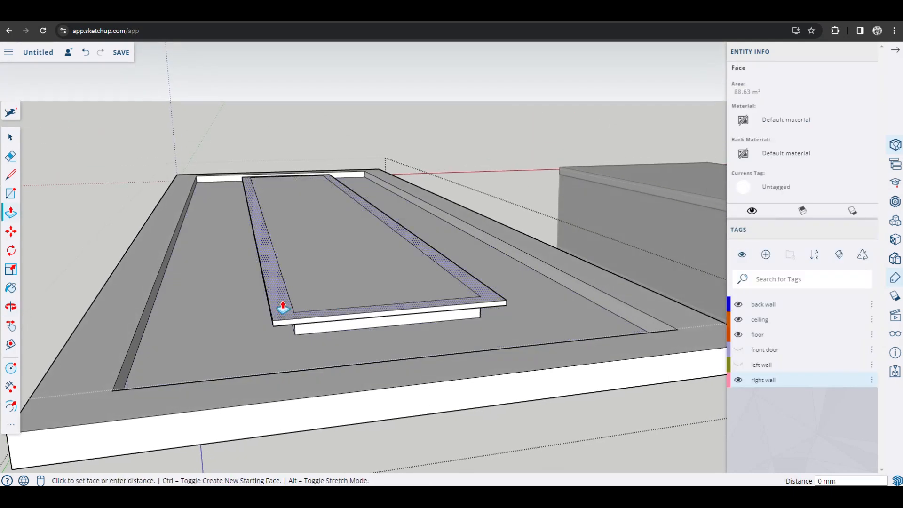
pyautogui.click(283, 304)
pyautogui.moveTo(270, 321); pyautogui.dragTo(176, 371, button='middle')
pyautogui.click(261, 311)
pyautogui.click(261, 310)
pyautogui.scroll(3, 260, 359)
pyautogui.scroll(-1, 260, 356)
pyautogui.press('p')
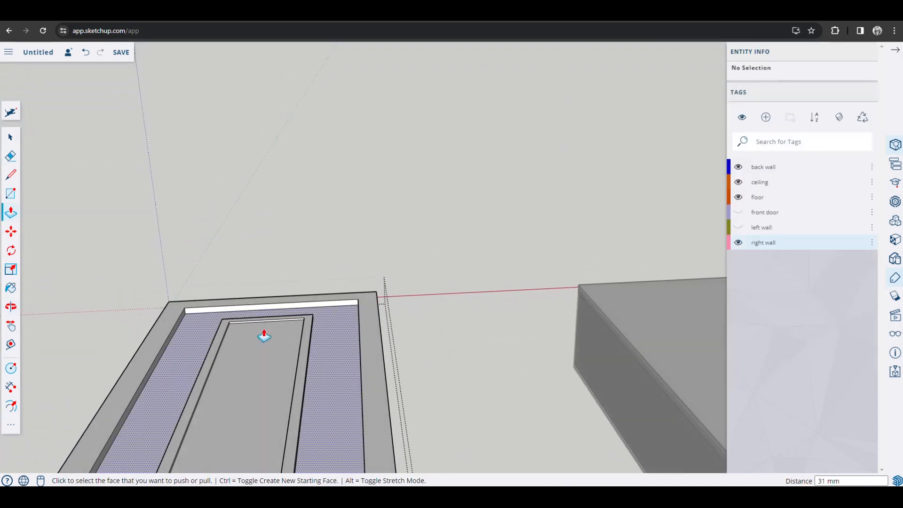
# Examine the stepped ceiling, counter and walls from inside the room
pyautogui.press('space')
pyautogui.keyDown('shift'); pyautogui.moveTo(412, 378); pyautogui.dragTo(363, 273, button='middle'); pyautogui.keyUp('shift')
pyautogui.moveTo(283, 329); pyautogui.dragTo(452, 312, button='middle')
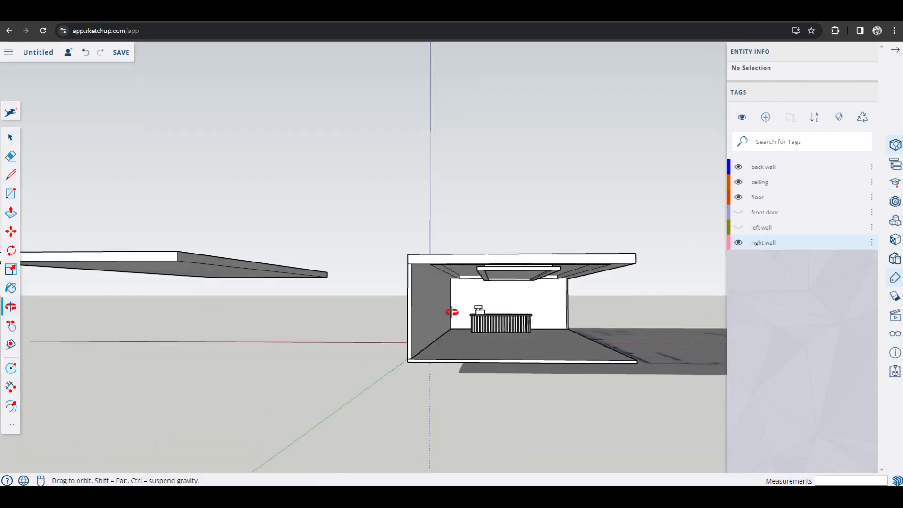
pyautogui.scroll(6, 518, 284)
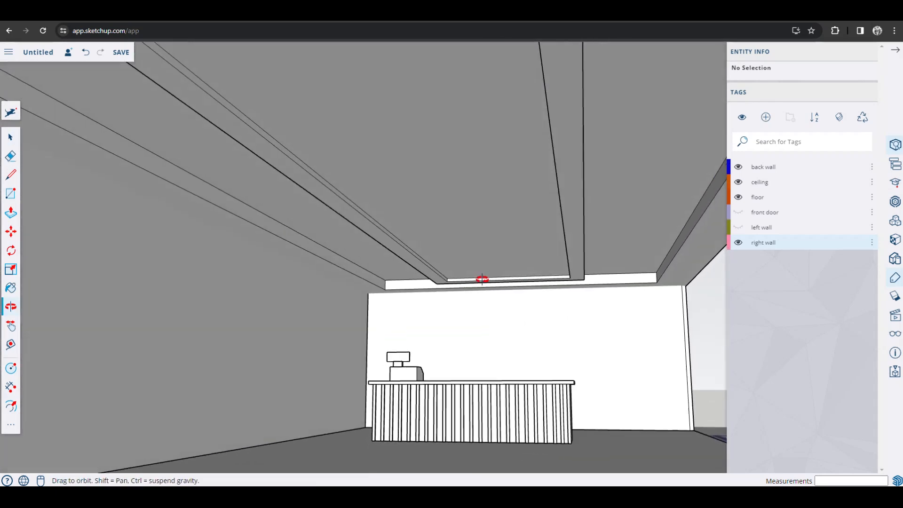
pyautogui.moveTo(483, 280); pyautogui.dragTo(485, 297, button='middle')
pyautogui.scroll(1, 485, 299)
pyautogui.scroll(1, 475, 360)
pyautogui.keyDown('shift'); pyautogui.moveTo(474, 361); pyautogui.dragTo(473, 317, button='middle'); pyautogui.keyUp('shift')
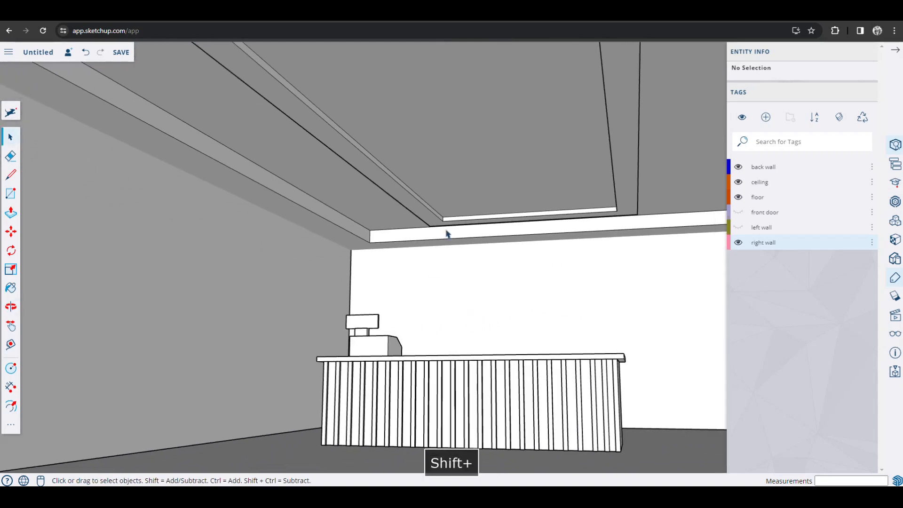
pyautogui.moveTo(402, 266); pyautogui.dragTo(441, 304, button='middle')
pyautogui.scroll(-6, 442, 304)
pyautogui.moveTo(462, 356); pyautogui.dragTo(422, 367, button='middle')
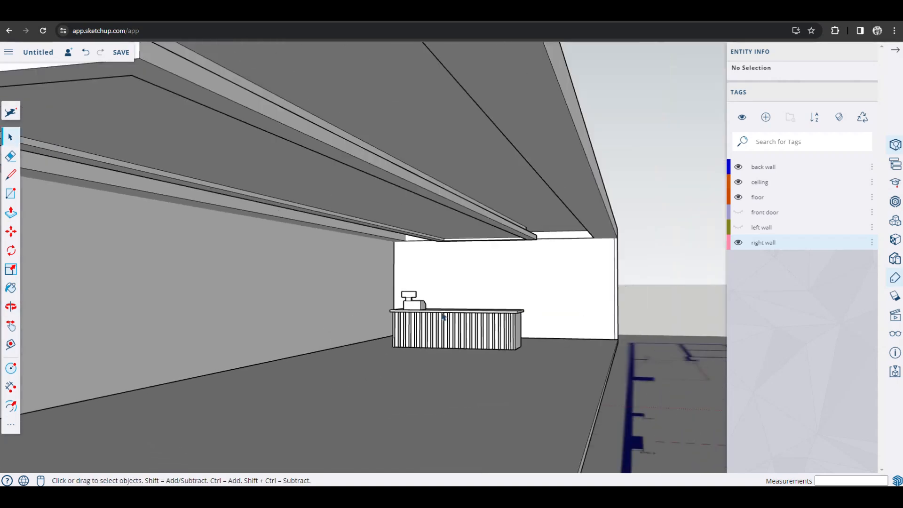
pyautogui.scroll(-3, 422, 368)
pyautogui.moveTo(337, 388); pyautogui.dragTo(428, 296, button='middle')
pyautogui.moveTo(427, 297); pyautogui.dragTo(395, 294, button='middle')
pyautogui.scroll(5, 408, 266)
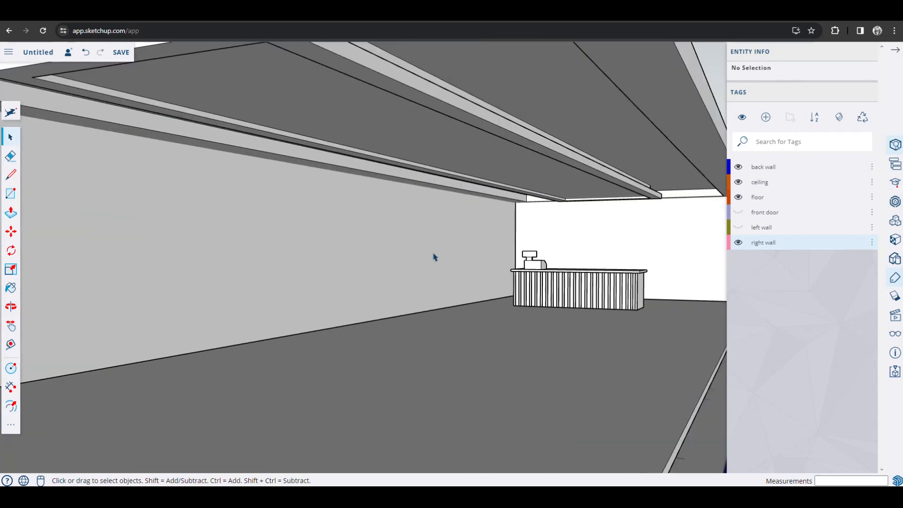
# Copy the right wall component along the green axis, clear of the room
pyautogui.click(448, 257)
pyautogui.scroll(-5, 448, 256)
pyautogui.moveTo(437, 265); pyautogui.dragTo(355, 282, button='middle')
pyautogui.press('m')
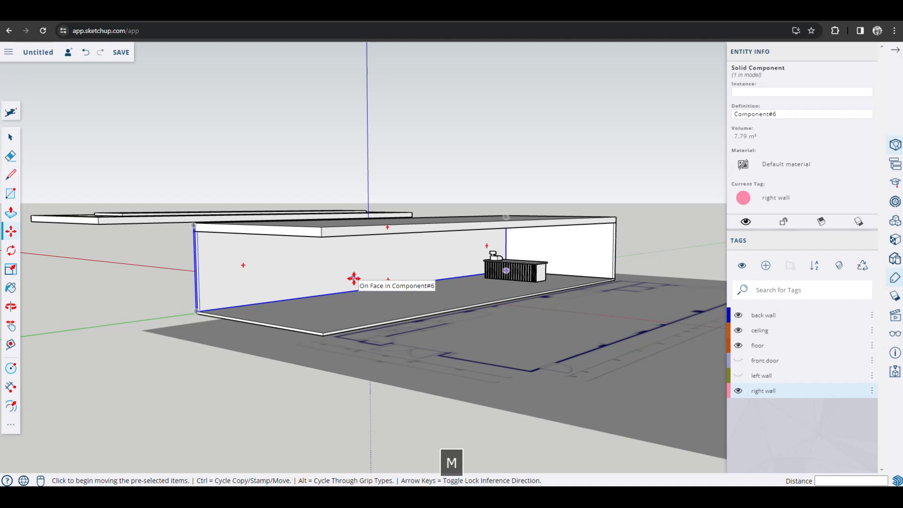
pyautogui.scroll(-3, 354, 279)
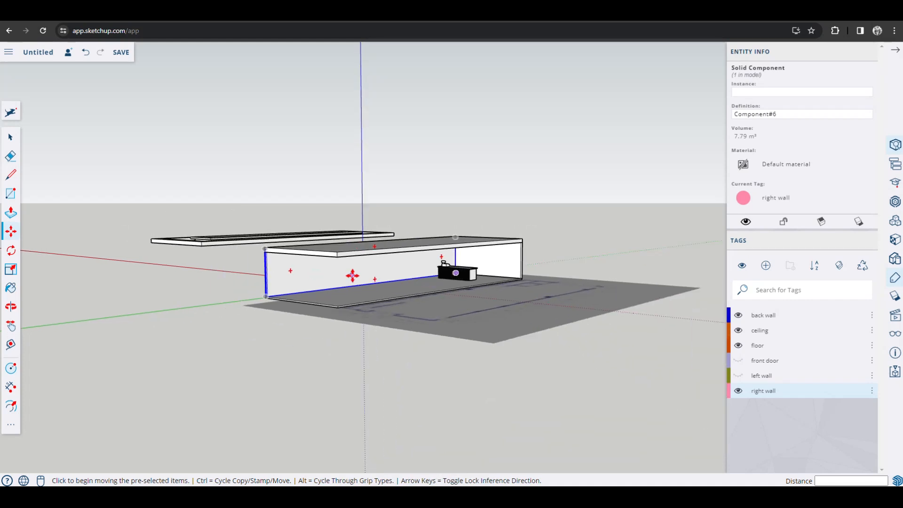
pyautogui.click(348, 278)
pyautogui.press('ctrl')
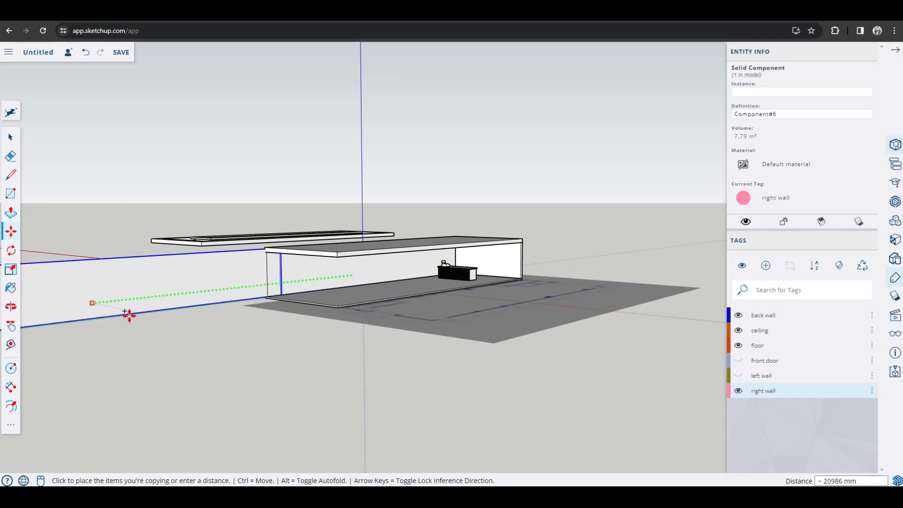
pyautogui.click(107, 323)
pyautogui.moveTo(108, 323); pyautogui.dragTo(234, 304, button='middle')
pyautogui.keyDown('shift'); pyautogui.moveTo(226, 299); pyautogui.dragTo(435, 256, button='middle'); pyautogui.keyUp('shift')
pyautogui.scroll(4, 382, 256)
# Inside the copied wall, draw a door-sized rectangle about 1635 by 2645 mm rising from the base edge near the end closest to the room
pyautogui.press('space')
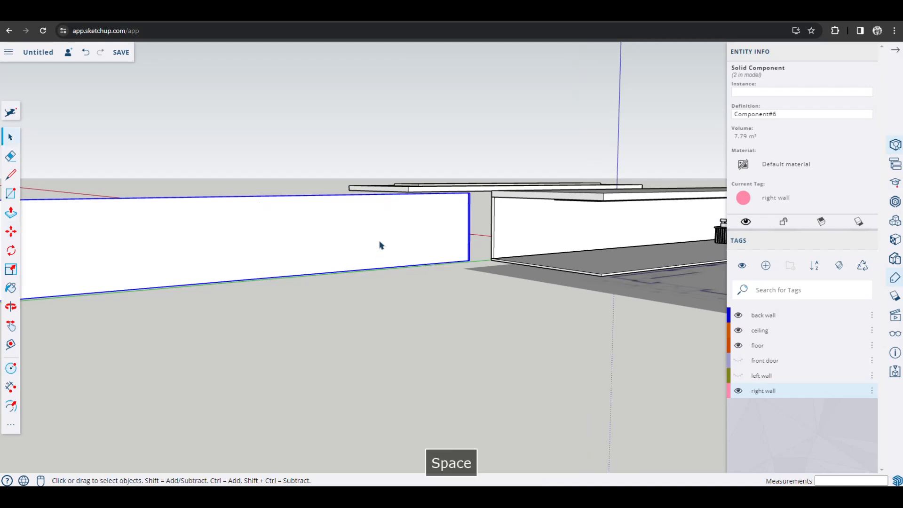
pyautogui.doubleClick(380, 244)
pyautogui.scroll(4, 400, 241)
pyautogui.scroll(3, 418, 260)
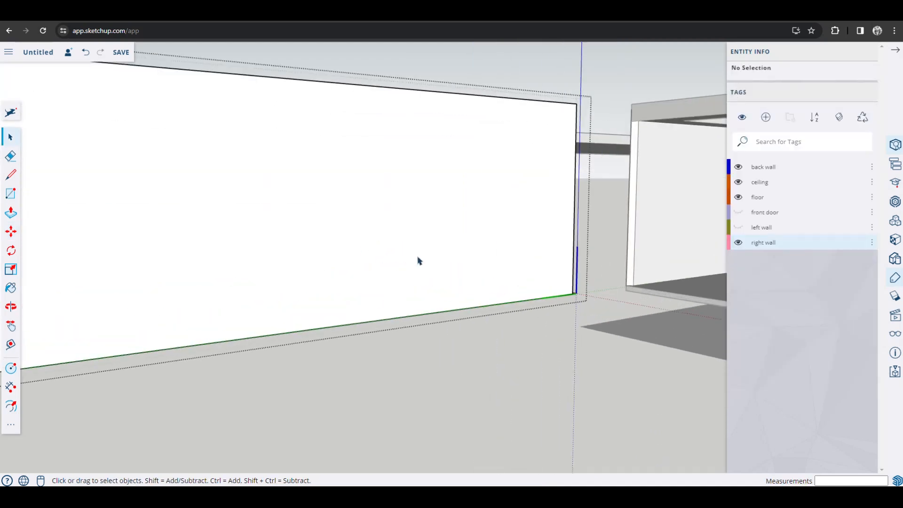
pyautogui.click(11, 194)
pyautogui.click(508, 303)
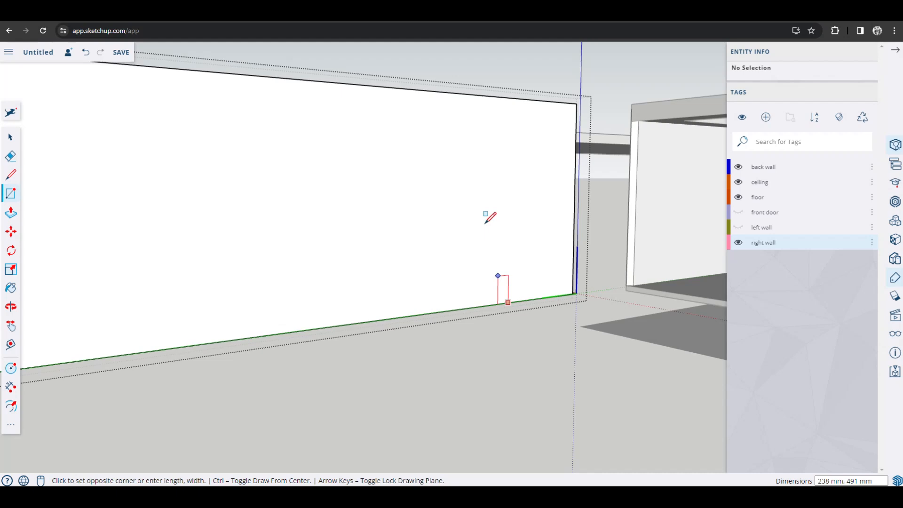
pyautogui.click(431, 148)
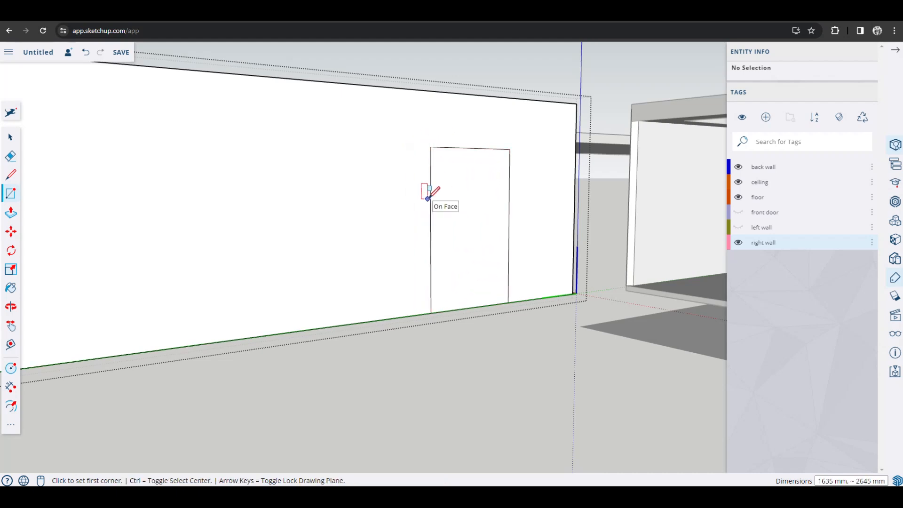
# Copy the door-sized rectangle twice along the wall's base to form a row of three evenly spaced outlines
pyautogui.press('m')
pyautogui.click(486, 230)
pyautogui.press('ctrl')
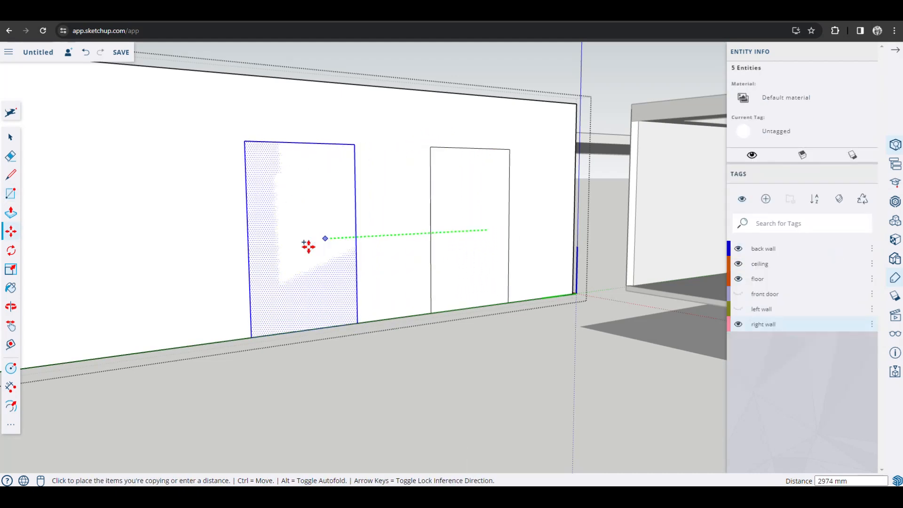
pyautogui.keyDown('shift'); pyautogui.click(350, 242); pyautogui.keyUp('shift')
pyautogui.click(349, 242)
pyautogui.press('space')
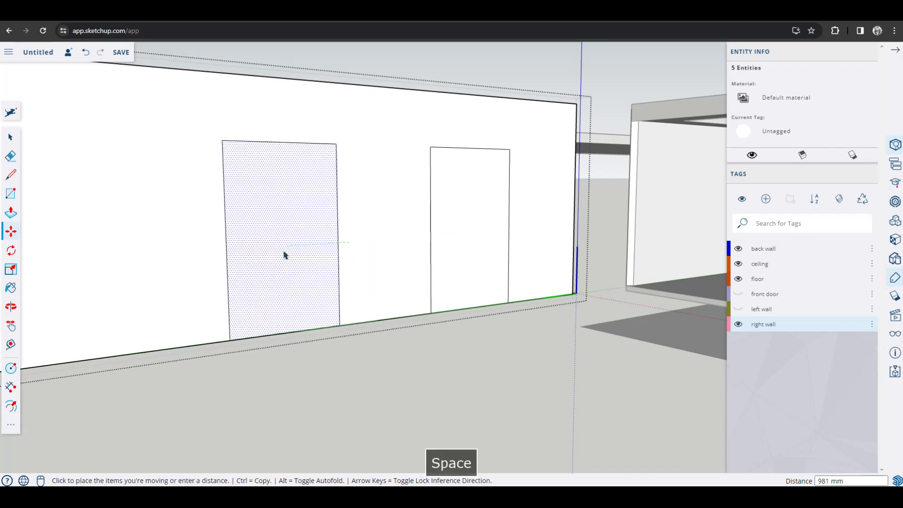
pyautogui.press('m')
pyautogui.click(357, 247)
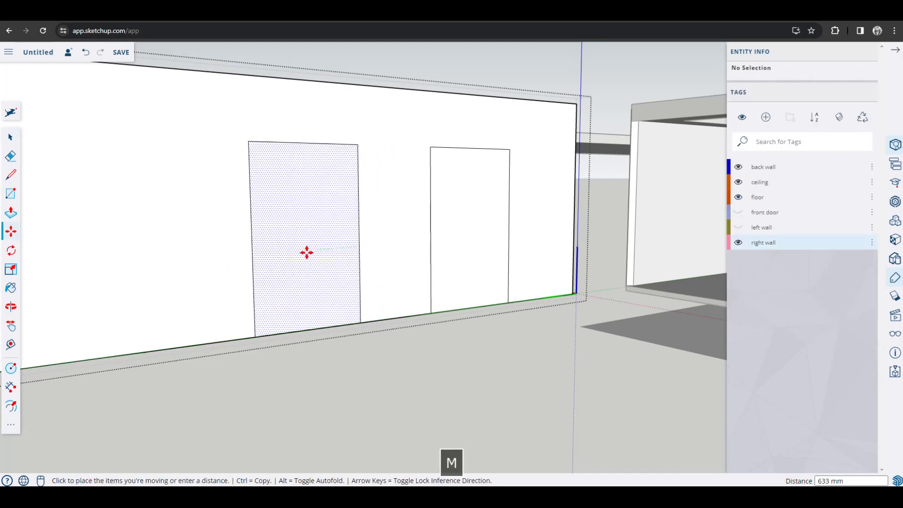
pyautogui.press('ctrl')
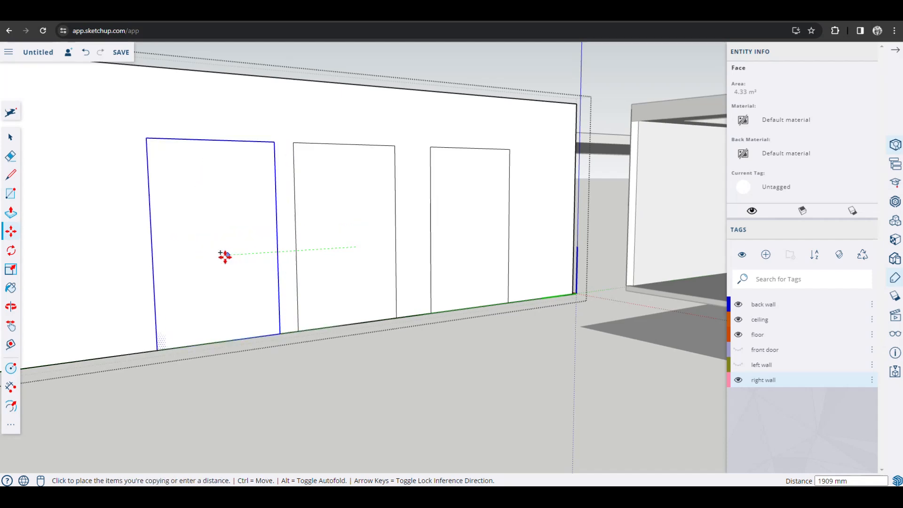
pyautogui.click(193, 260)
# Draw a 2 Point Arc across the top edge of the rectangle farthest from the room, with a bulge of about 501 mm
pyautogui.moveTo(198, 261); pyautogui.dragTo(35, 139, button='middle')
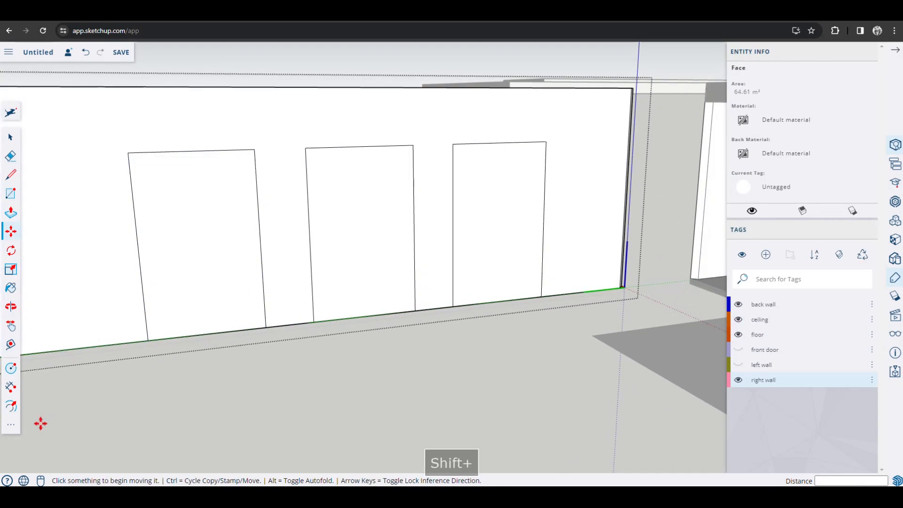
pyautogui.click(10, 424)
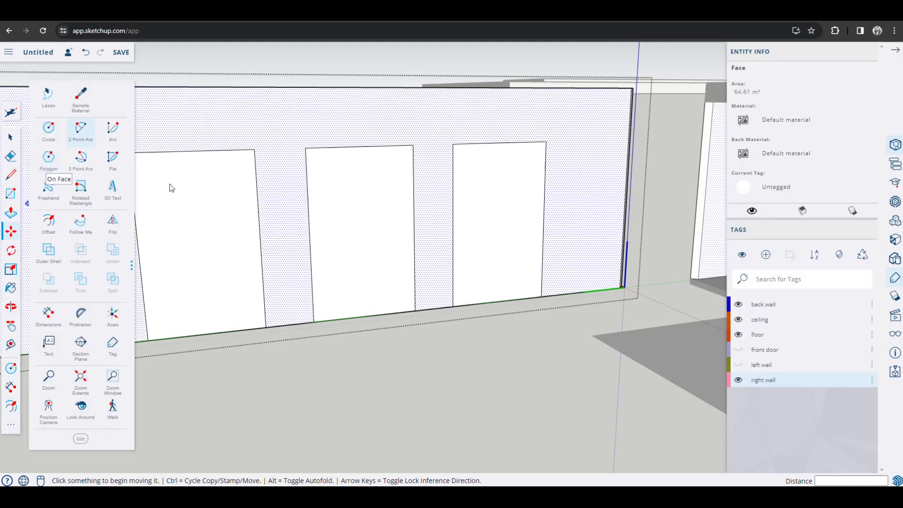
pyautogui.press('shift')
pyautogui.click(85, 124)
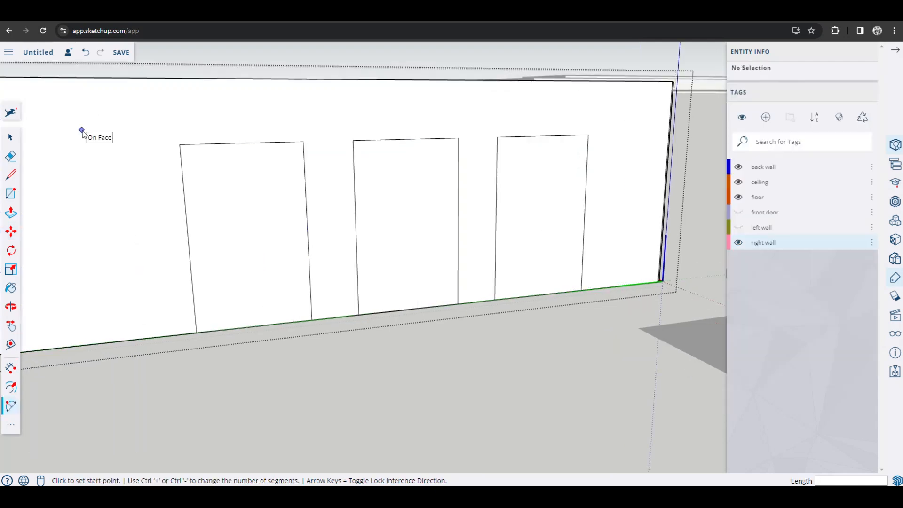
pyautogui.click(81, 131)
pyautogui.hotkey('ctrl', 'z')
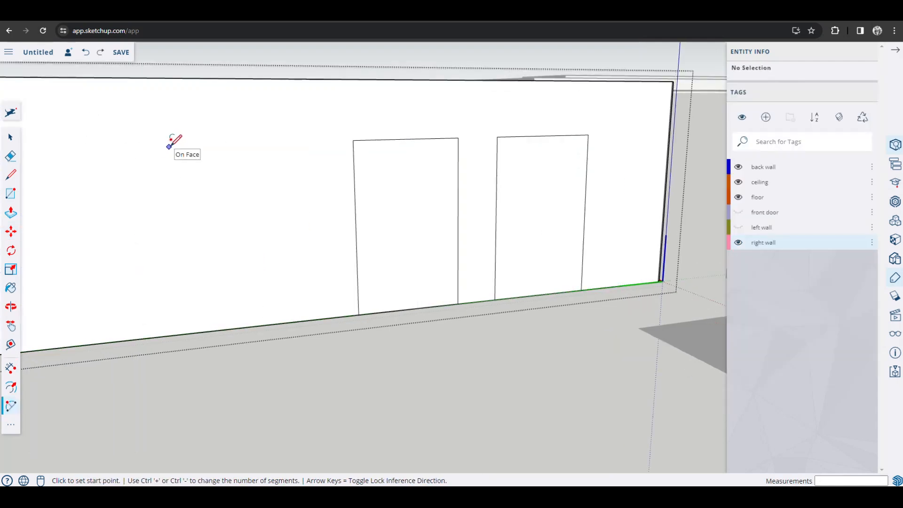
pyautogui.hotkey('ctrl', 'y')
pyautogui.click(179, 144)
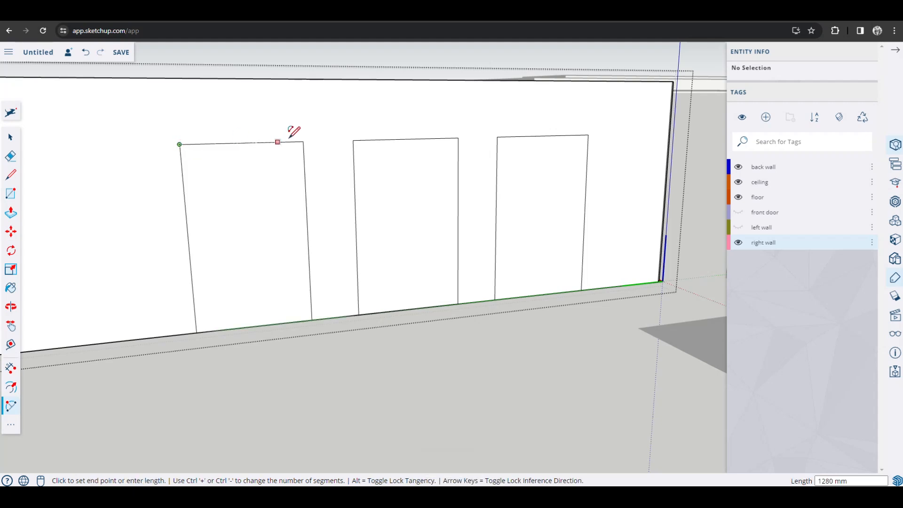
pyautogui.click(303, 141)
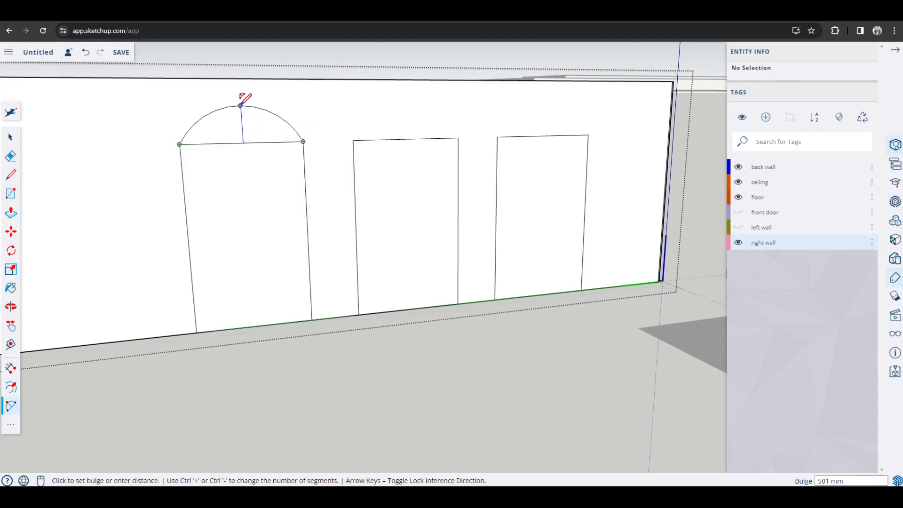
pyautogui.click(241, 105)
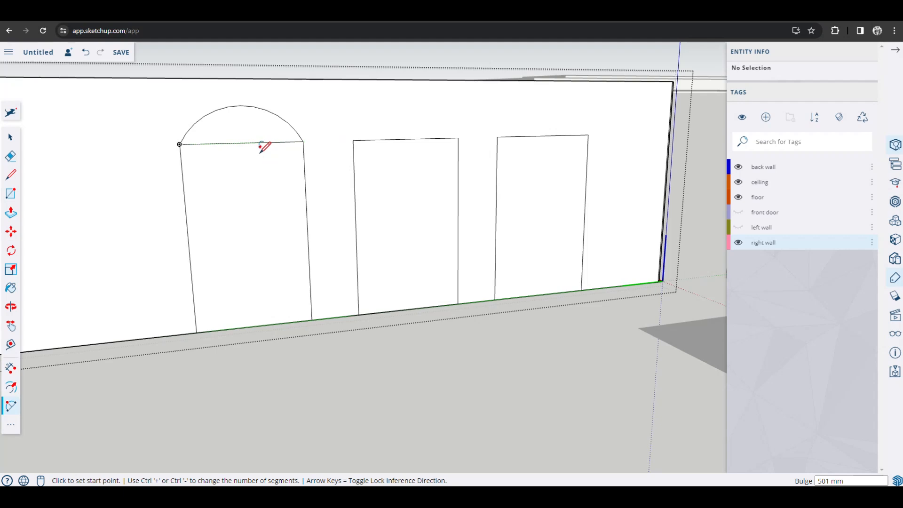
# Copy the arched top onto the top edges of the other two rectangles
pyautogui.press('m')
pyautogui.click(247, 123)
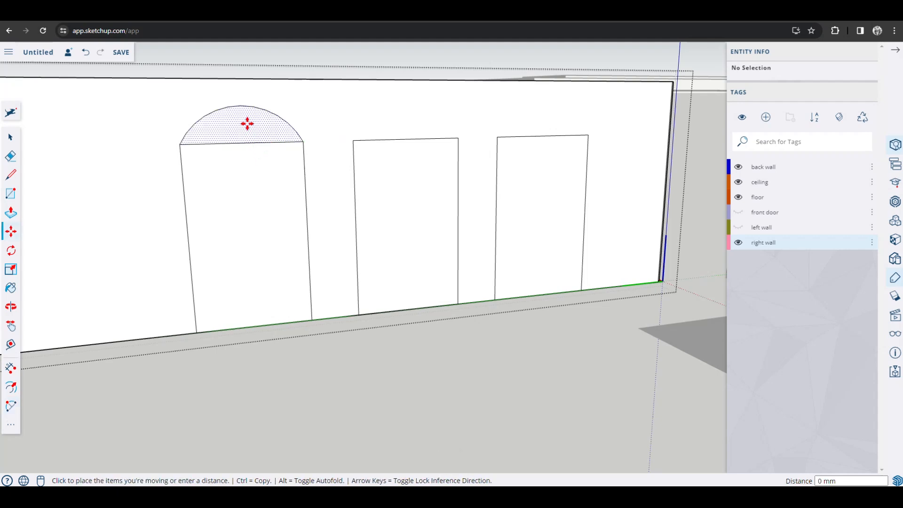
pyautogui.press('ctrl')
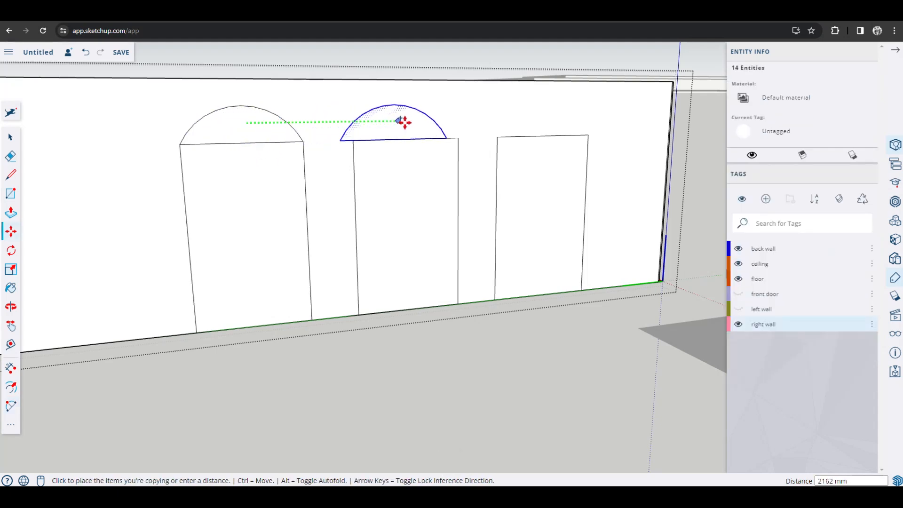
pyautogui.click(410, 125)
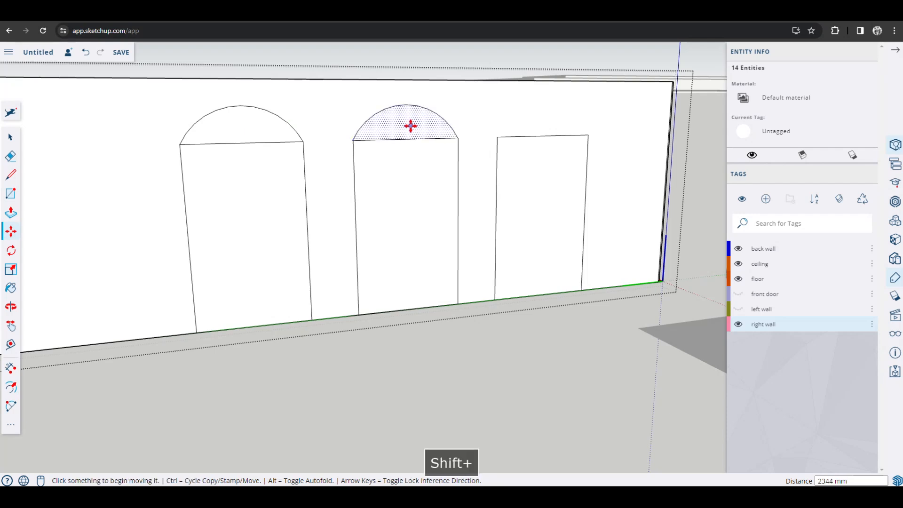
pyautogui.click(433, 125)
pyautogui.press('ctrl')
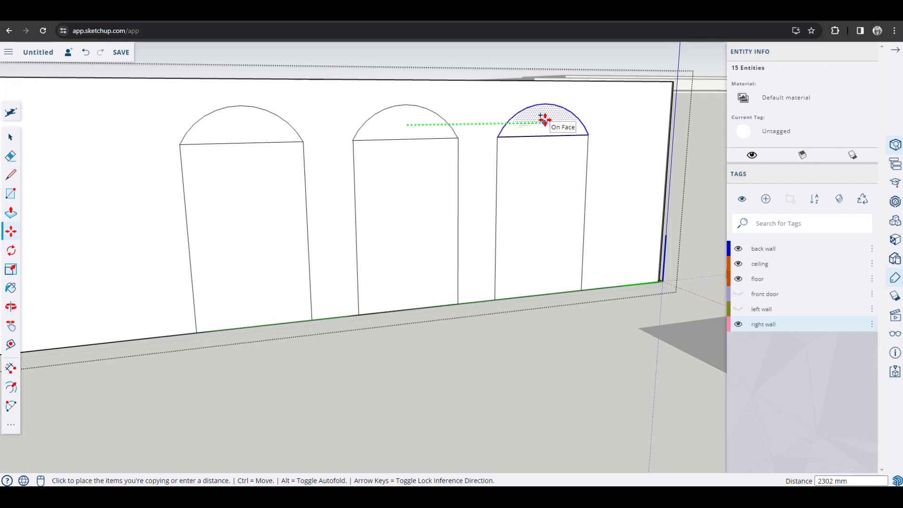
pyautogui.press('shift')
pyautogui.click(544, 121)
# Pull the arched top of the outline nearest the room slightly out from the wall face
pyautogui.press('p')
pyautogui.click(540, 122)
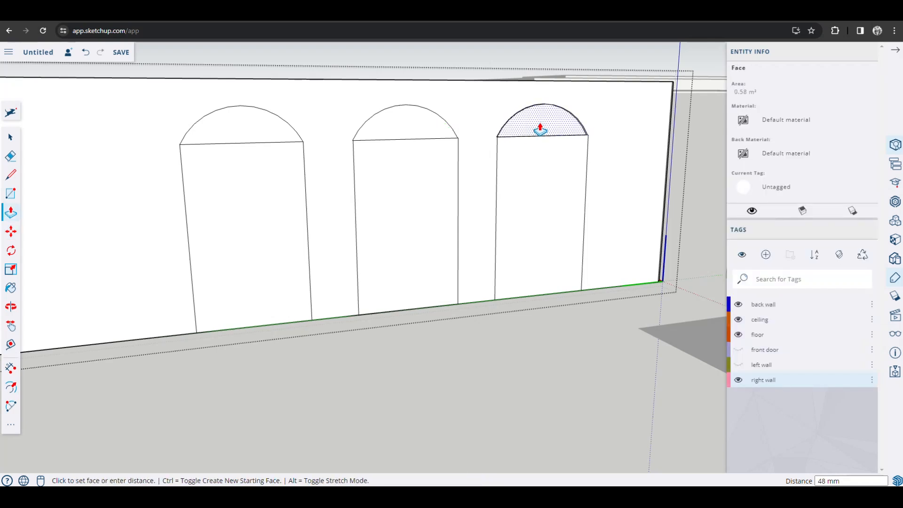
pyautogui.click(542, 141)
# Try to pull the middle rectangle out from the wall, and undo the pull
pyautogui.click(454, 169)
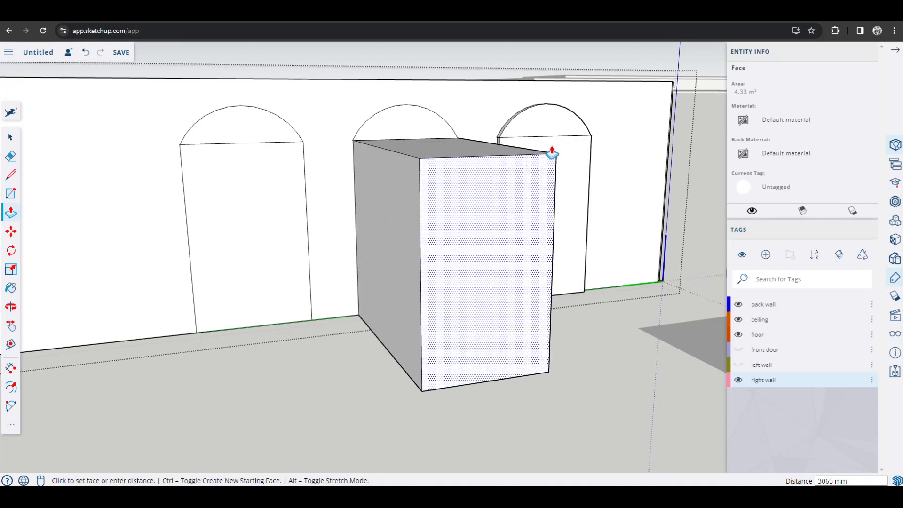
pyautogui.click(558, 144)
pyautogui.hotkey('ctrl', 'z')
pyautogui.moveTo(478, 161); pyautogui.dragTo(441, 165, button='middle')
pyautogui.hotkey('ctrl', 'z')
# Push/Pull the rectangle below the already raised arched top out 98 mm, flush with that arched top
pyautogui.scroll(6, 527, 122)
pyautogui.moveTo(531, 127)
pyautogui.mouseDown(button='middle')
pyautogui.moveTo(481, 160)
pyautogui.moveTo(539, 127)
pyautogui.mouseUp(button='middle')
pyautogui.click(511, 163)
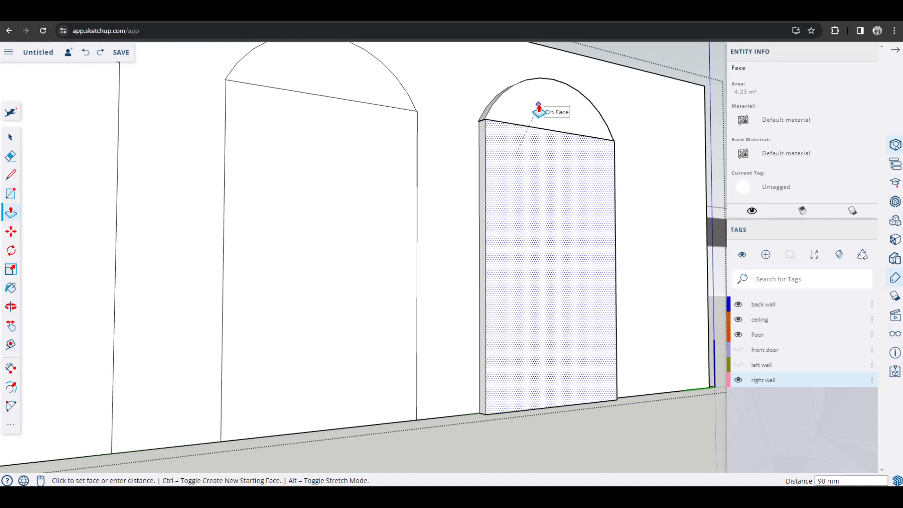
pyautogui.hotkey('ctrl', 'z')
pyautogui.click(522, 155)
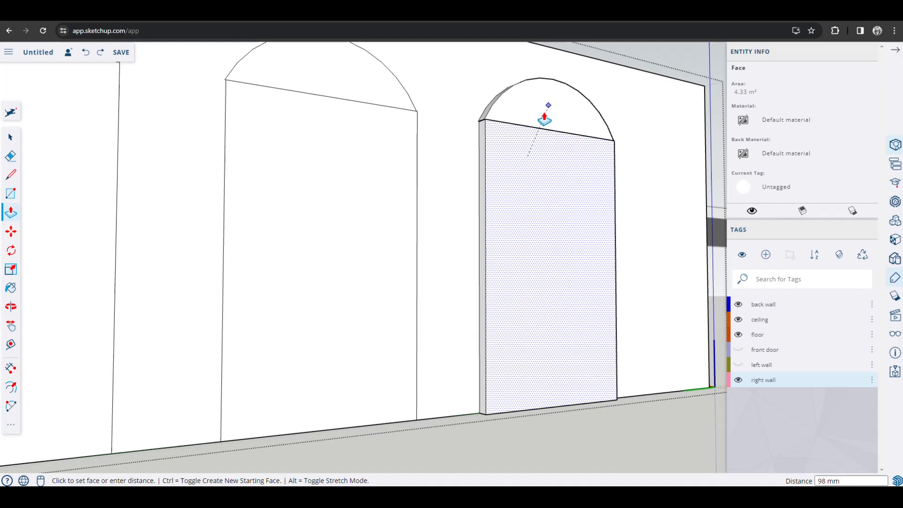
pyautogui.click(544, 113)
pyautogui.moveTo(545, 113); pyautogui.dragTo(303, 190, button='middle')
# Pull the arched tops and rectangles of the other two outlines out 98 mm, flush with the finished arched panel
pyautogui.click(268, 137)
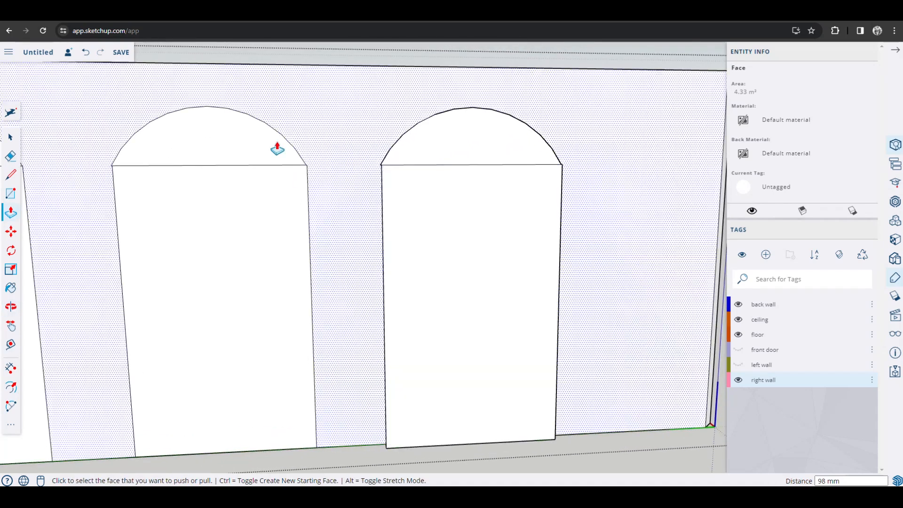
pyautogui.click(494, 148)
pyautogui.click(178, 246)
pyautogui.click(445, 232)
pyautogui.moveTo(445, 232); pyautogui.dragTo(258, 161, button='middle')
pyautogui.click(259, 161)
pyautogui.click(486, 226)
pyautogui.moveTo(486, 226); pyautogui.dragTo(444, 229, button='middle')
pyautogui.scroll(-5, 443, 229)
pyautogui.moveTo(359, 272); pyautogui.dragTo(615, 298, button='middle')
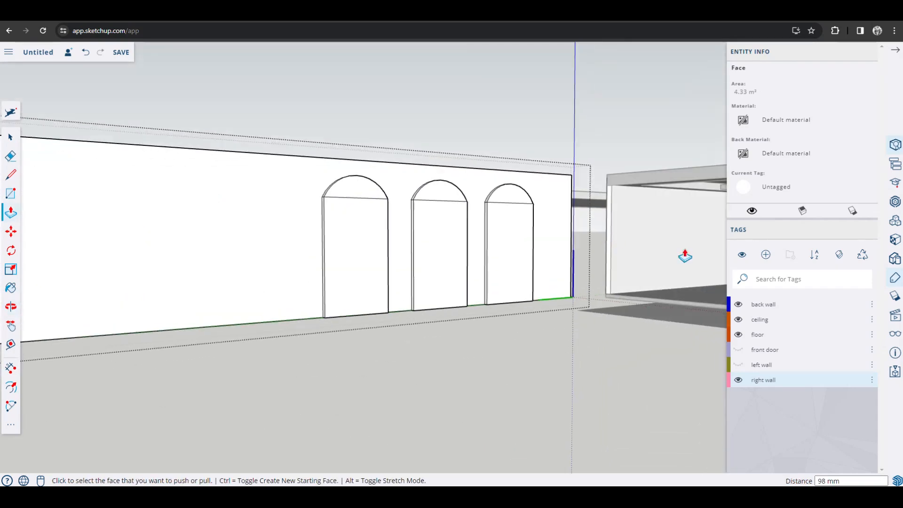
# Frame an interior view showing the counter with cash register, the arched wall panels and the stepped ceiling
pyautogui.press('space')
pyautogui.moveTo(480, 166); pyautogui.dragTo(653, 223, button='middle')
pyautogui.scroll(8, 694, 221)
pyautogui.keyDown('shift'); pyautogui.moveTo(649, 273); pyautogui.dragTo(437, 311, button='middle'); pyautogui.keyUp('shift')
pyautogui.scroll(2, 420, 242)
pyautogui.scroll(-1, 419, 308)
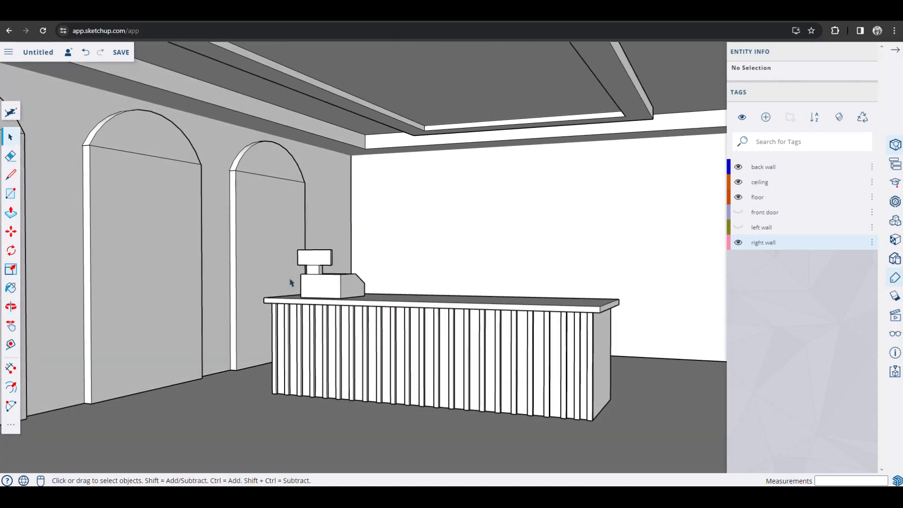
pyautogui.scroll(1, 290, 280)
pyautogui.scroll(-2, 290, 280)
pyautogui.keyDown('shift'); pyautogui.moveTo(289, 279); pyautogui.dragTo(330, 285, button='middle'); pyautogui.keyUp('shift')
pyautogui.scroll(1, 304, 281)
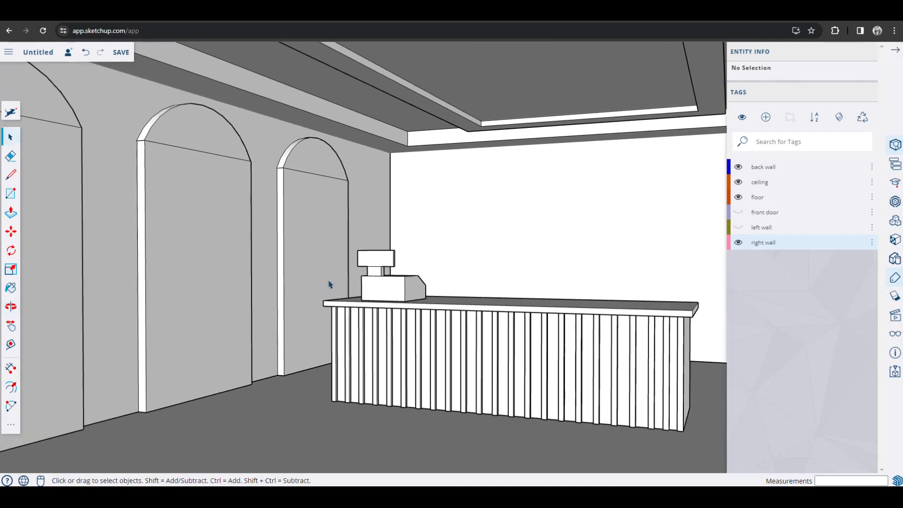
# Export the current view as a PNG image at 1920 × 945 px
pyautogui.click(9, 53)
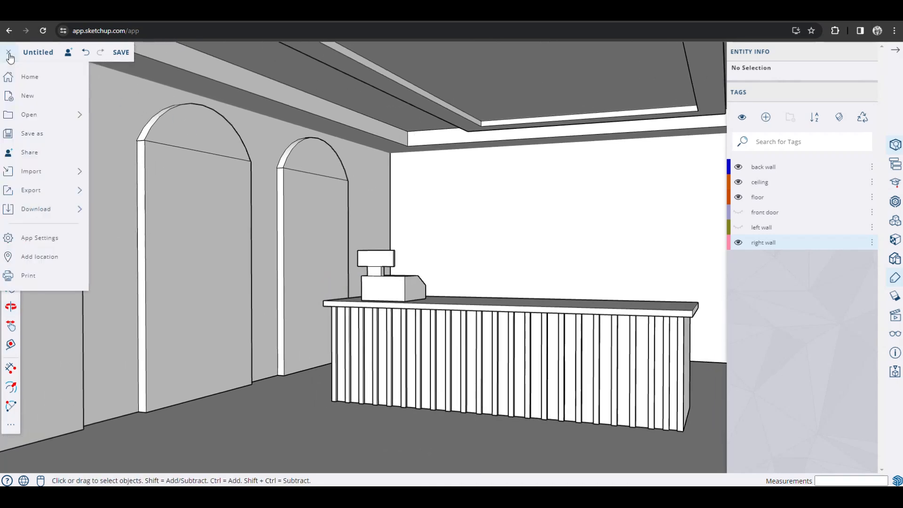
pyautogui.moveTo(49, 200)
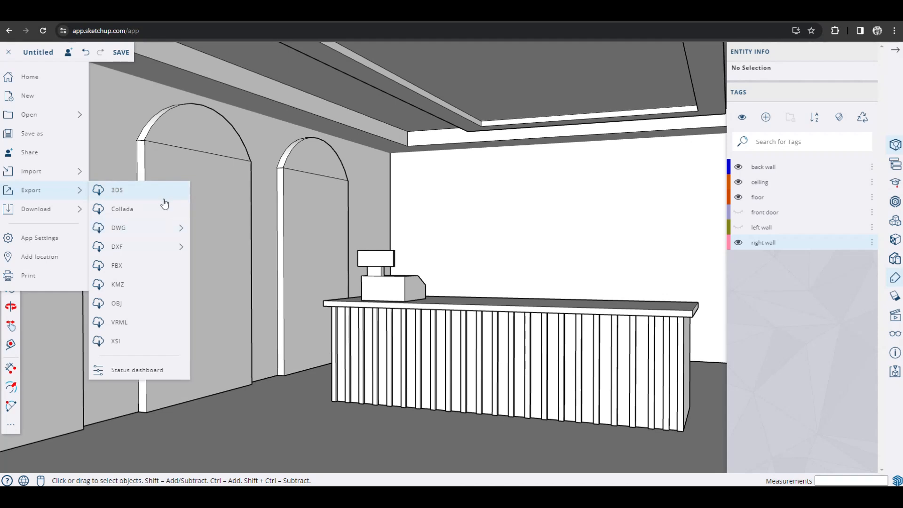
pyautogui.moveTo(54, 217)
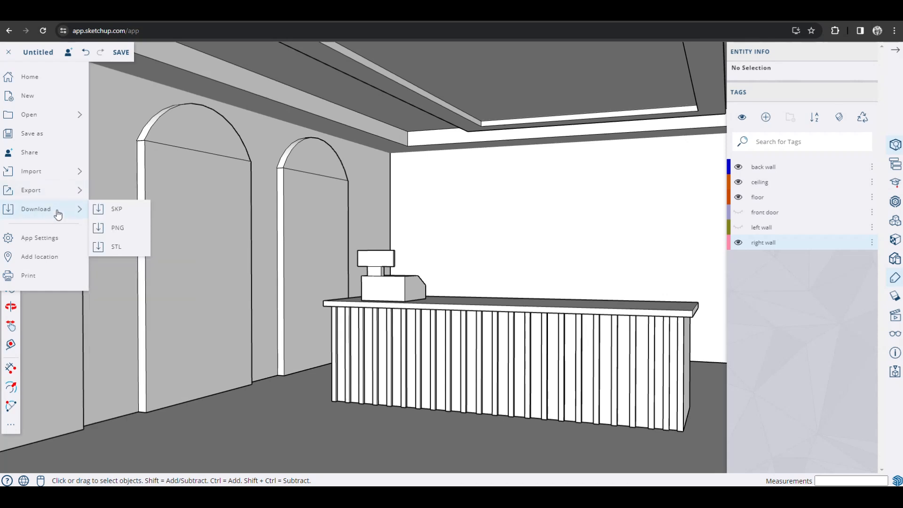
pyautogui.click(132, 228)
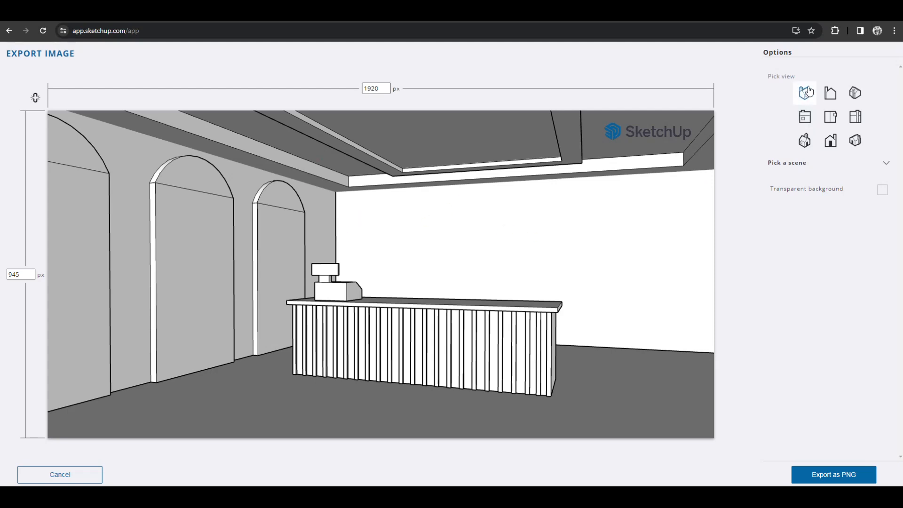
pyautogui.click(799, 168)
pyautogui.click(798, 168)
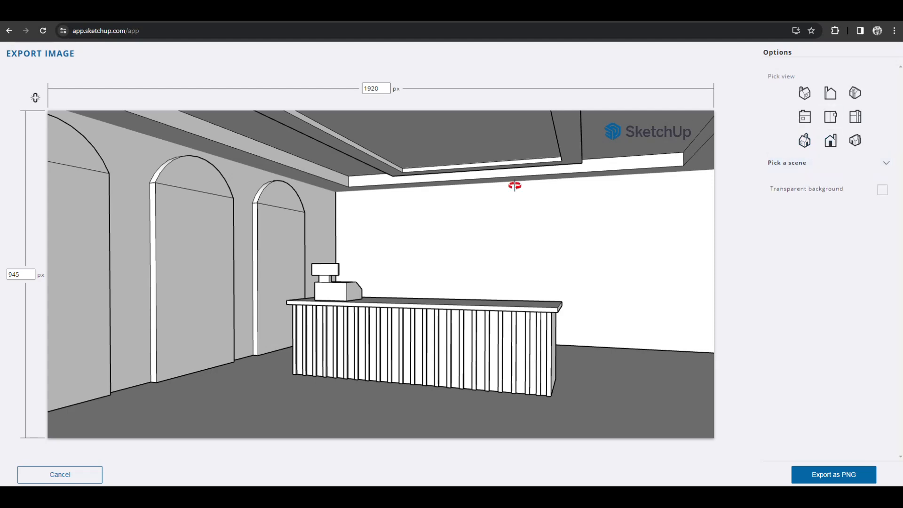
pyautogui.click(804, 471)
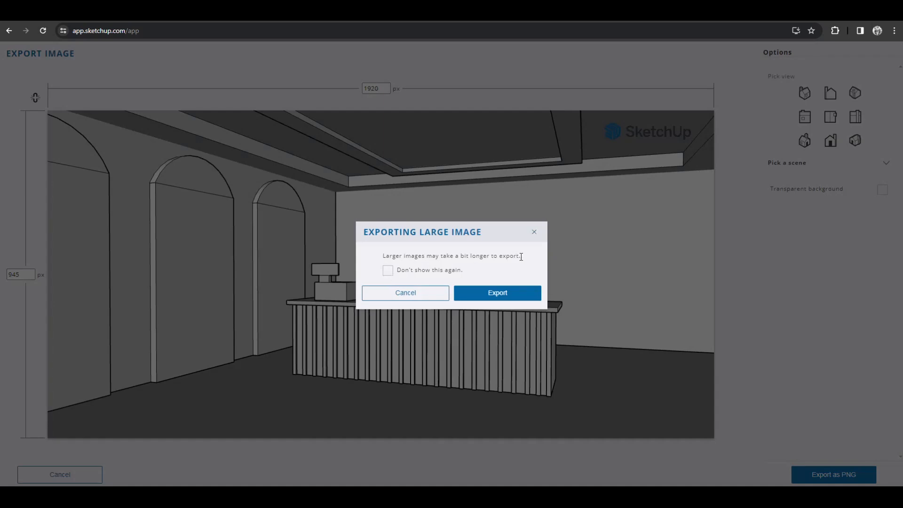
pyautogui.click(500, 298)
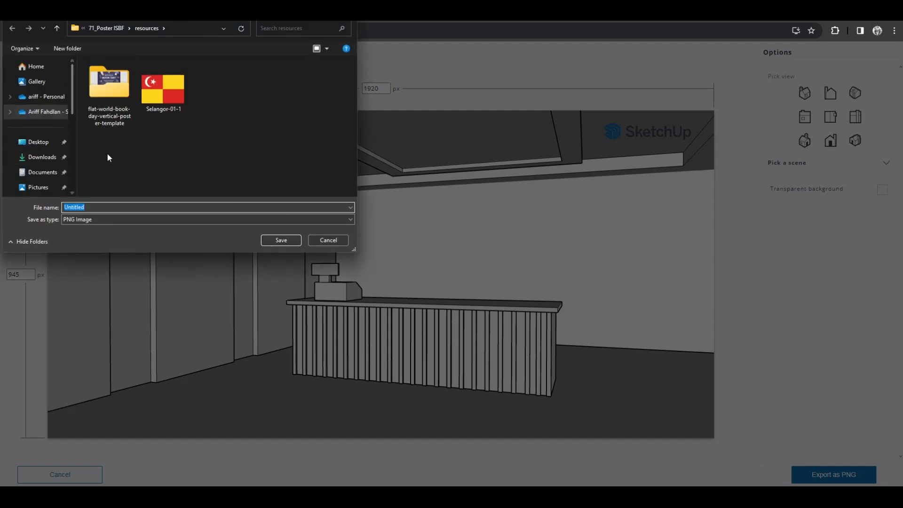
# Save the exported image on the Desktop under the file name ID2
pyautogui.click(45, 142)
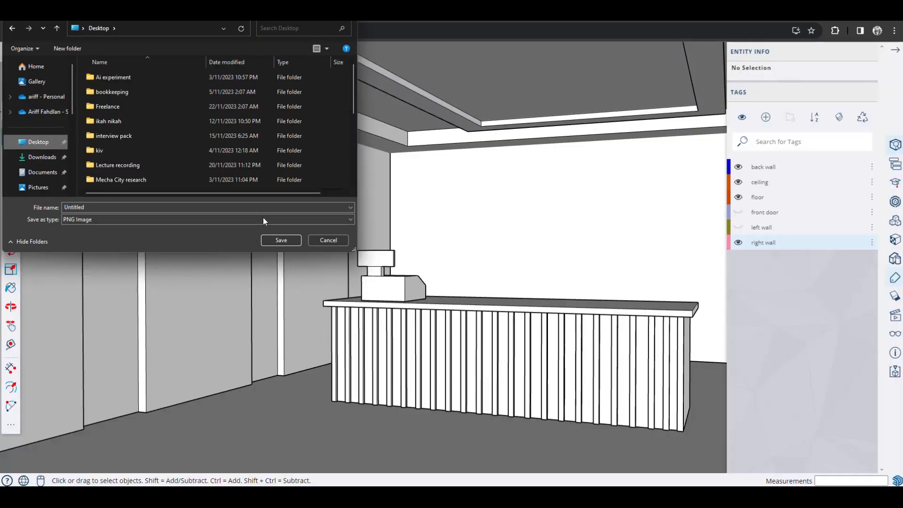
pyautogui.click(266, 208)
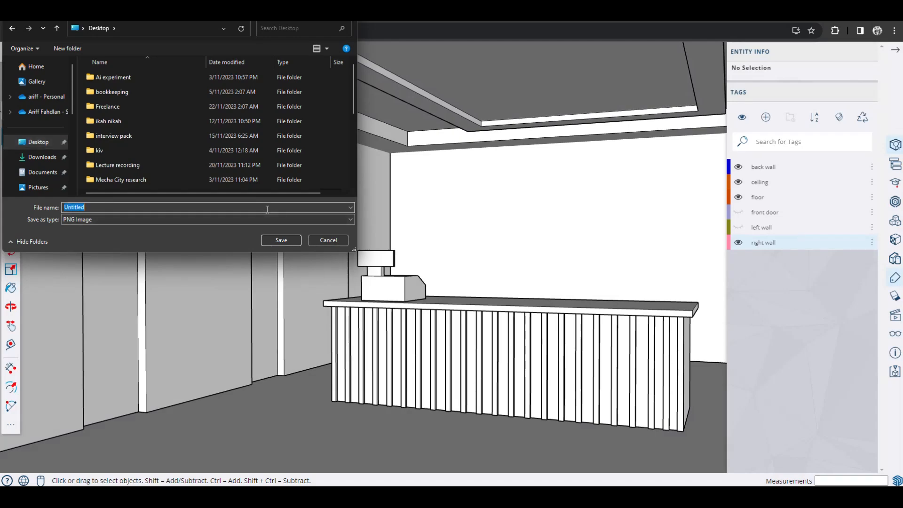
pyautogui.write('ID2')
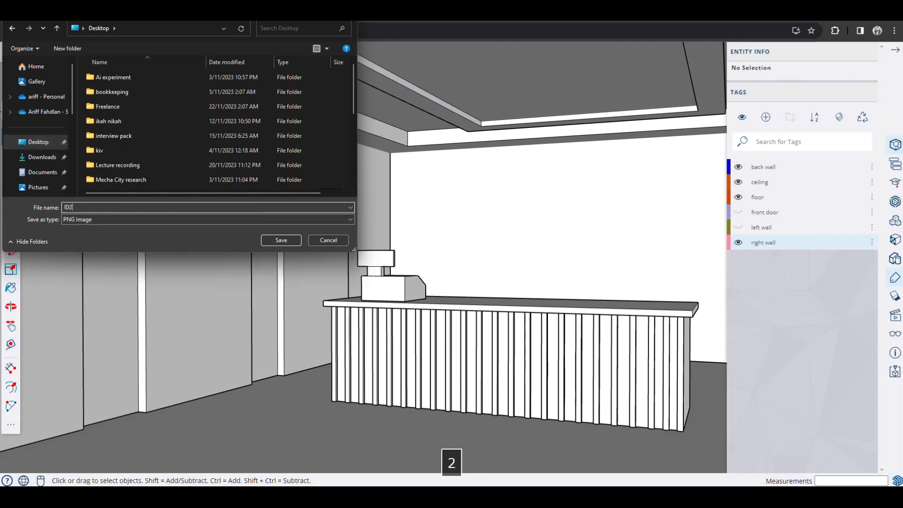
pyautogui.press('Return')
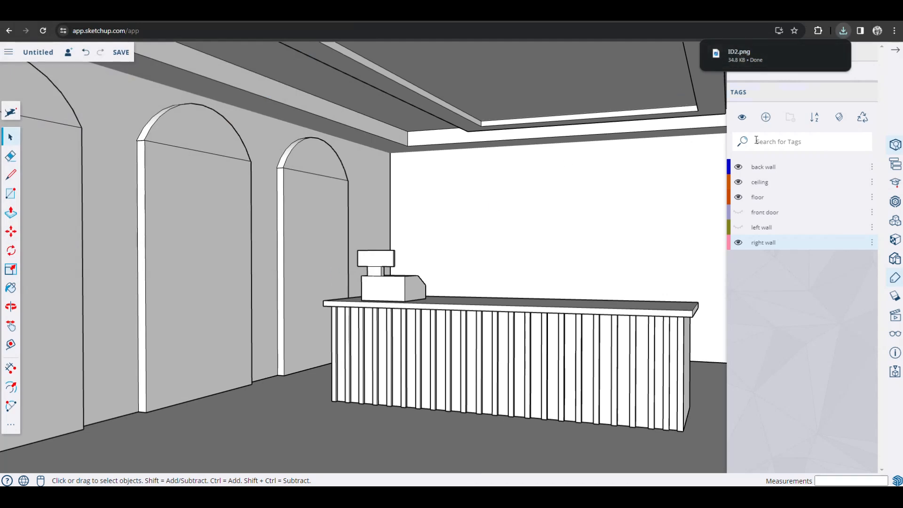
pyautogui.click(8, 53)
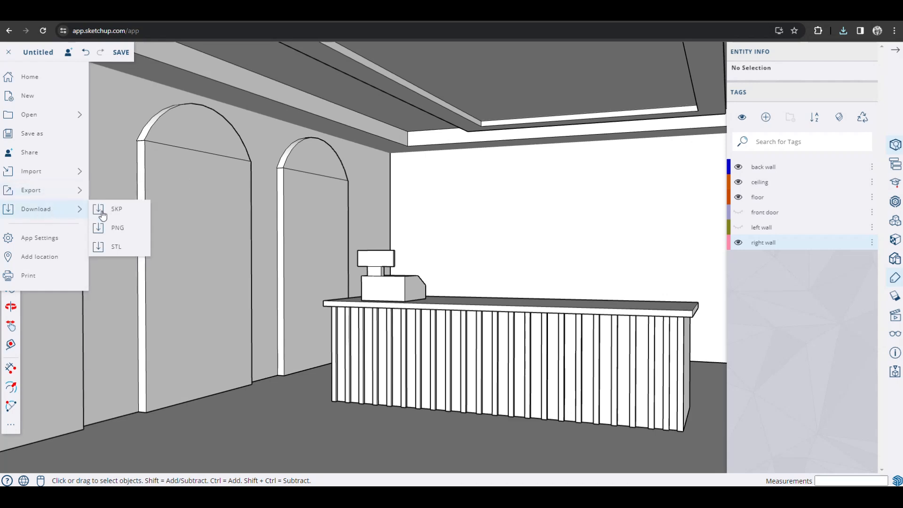
pyautogui.click(116, 229)
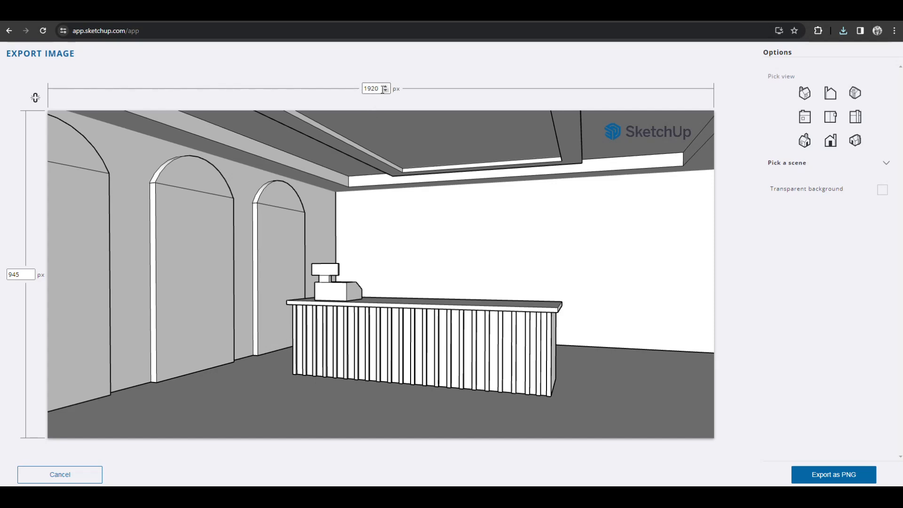
pyautogui.moveTo(378, 89); pyautogui.dragTo(356, 92)
pyautogui.write('3000')
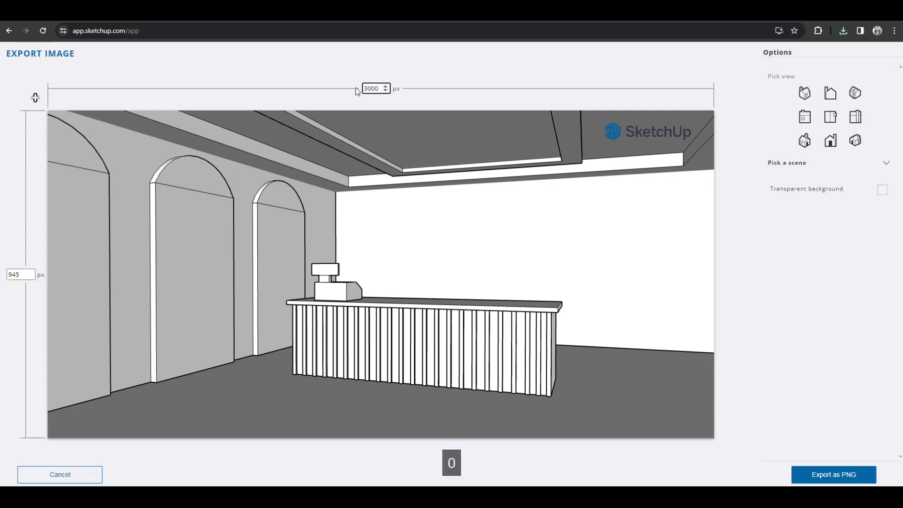
pyautogui.click(429, 89)
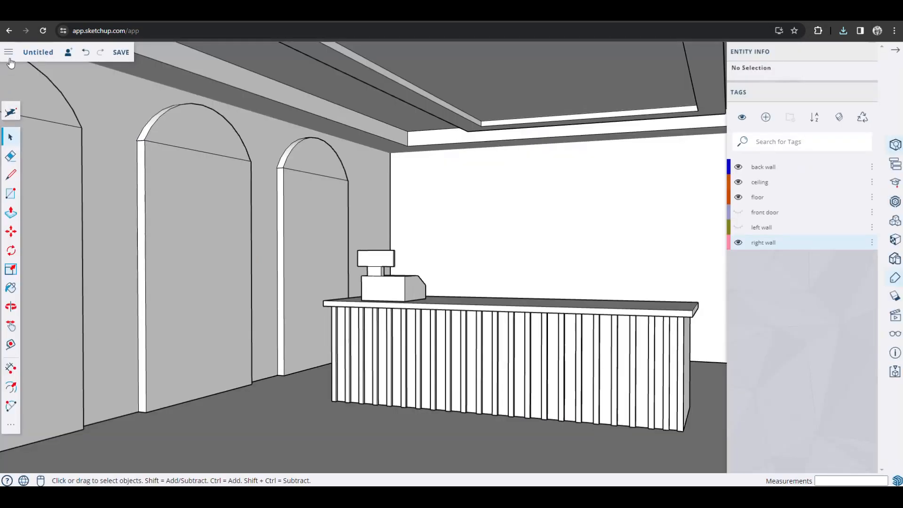
# Export the view as a second PNG image with width and height linked and a width of 6000 px
pyautogui.click(9, 56)
pyautogui.moveTo(64, 215)
pyautogui.click(112, 230)
pyautogui.click(34, 102)
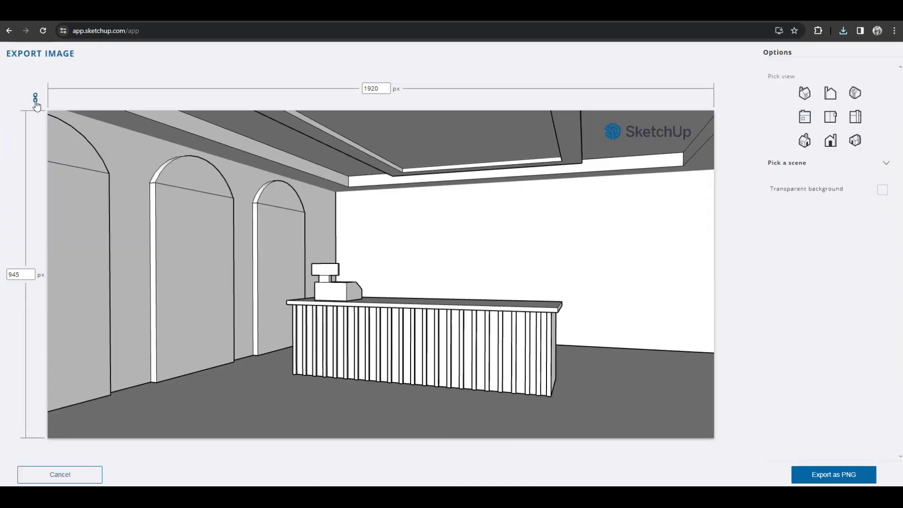
pyautogui.doubleClick(381, 89)
pyautogui.write('3000')
pyautogui.click(274, 81)
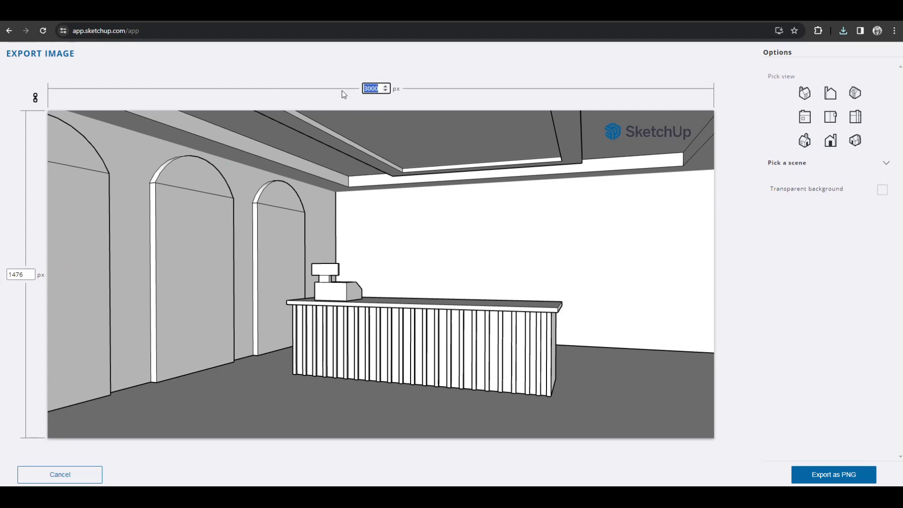
pyautogui.write('6000')
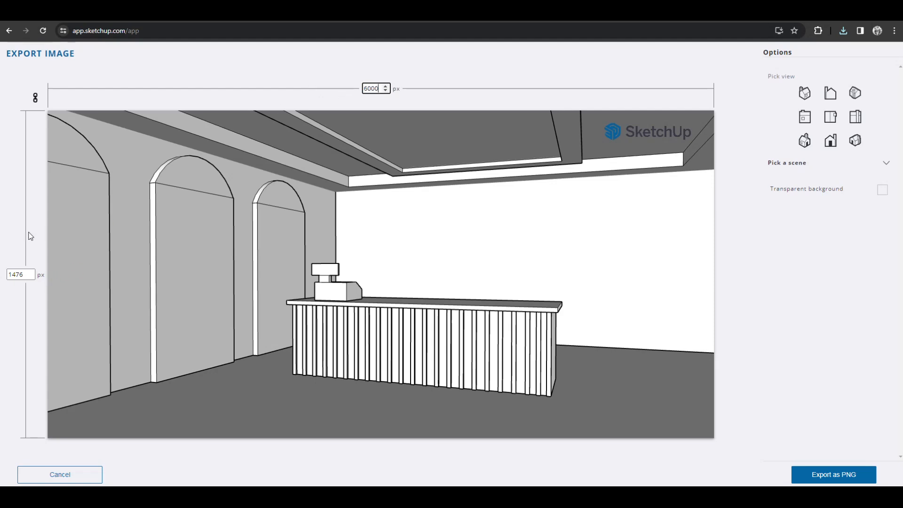
pyautogui.click(20, 272)
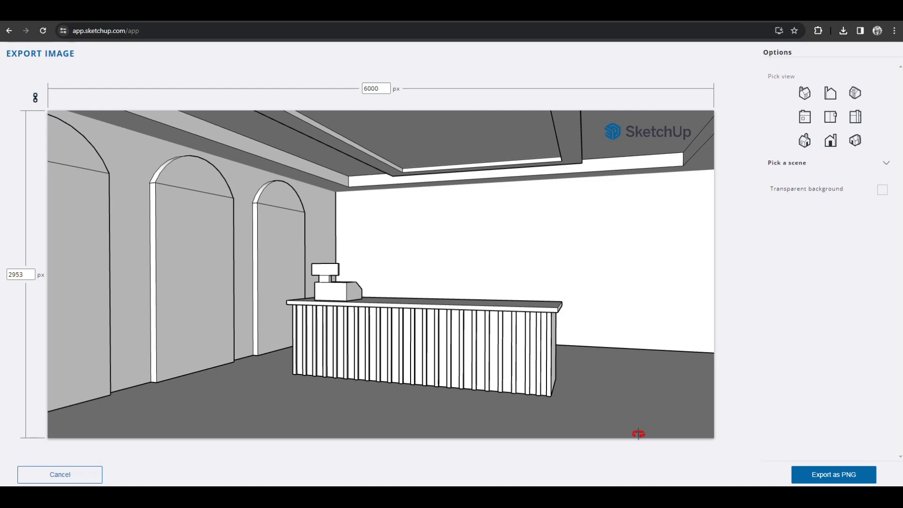
pyautogui.click(814, 476)
pyautogui.click(473, 295)
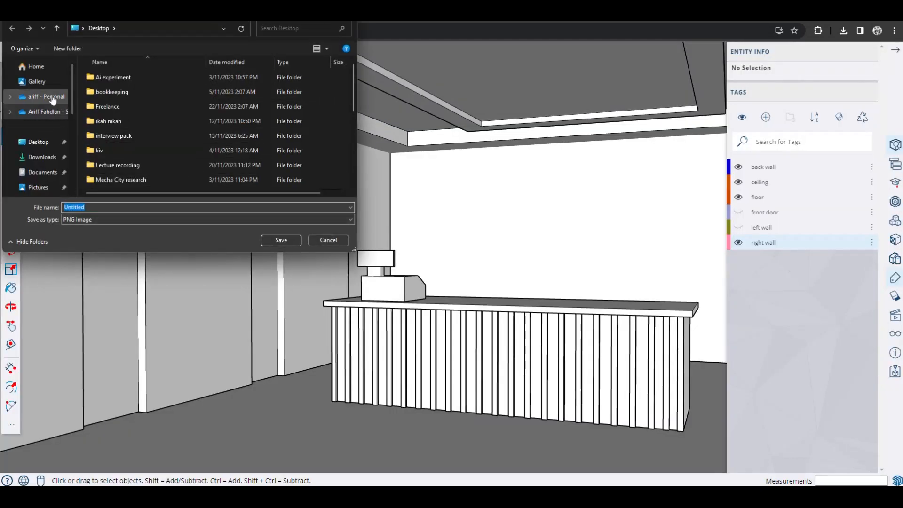
# Save the larger image on the Desktop under the file name ID2 bigger
pyautogui.click(53, 84)
pyautogui.click(39, 142)
pyautogui.scroll(-5, 170, 145)
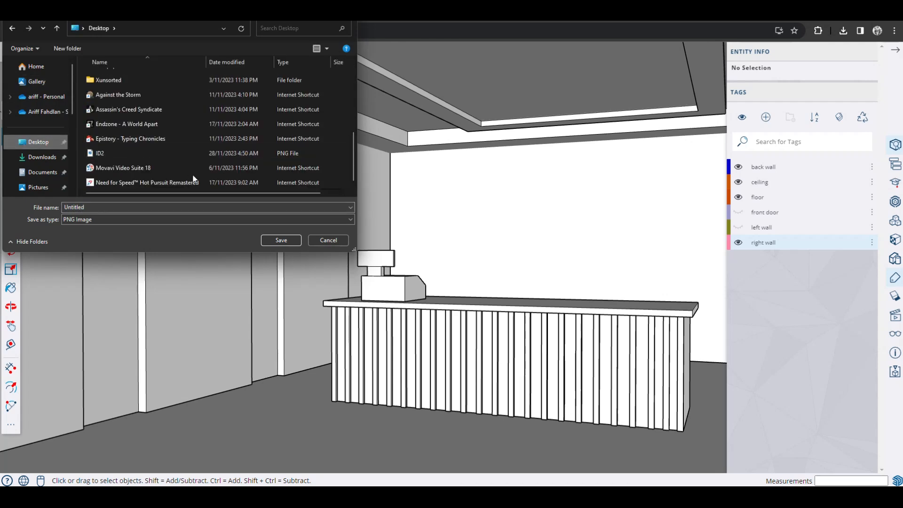
pyautogui.scroll(1, 192, 173)
pyautogui.scroll(-1, 187, 173)
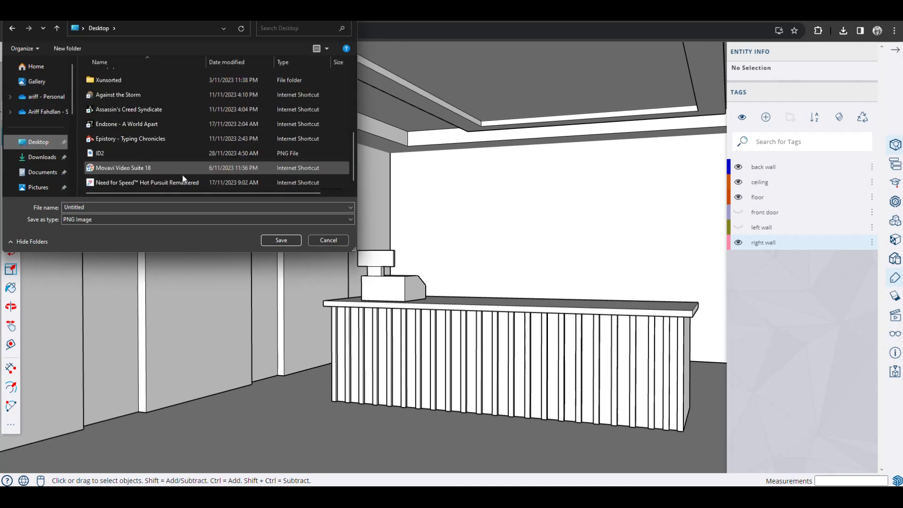
pyautogui.doubleClick(109, 207)
pyautogui.write('ID')
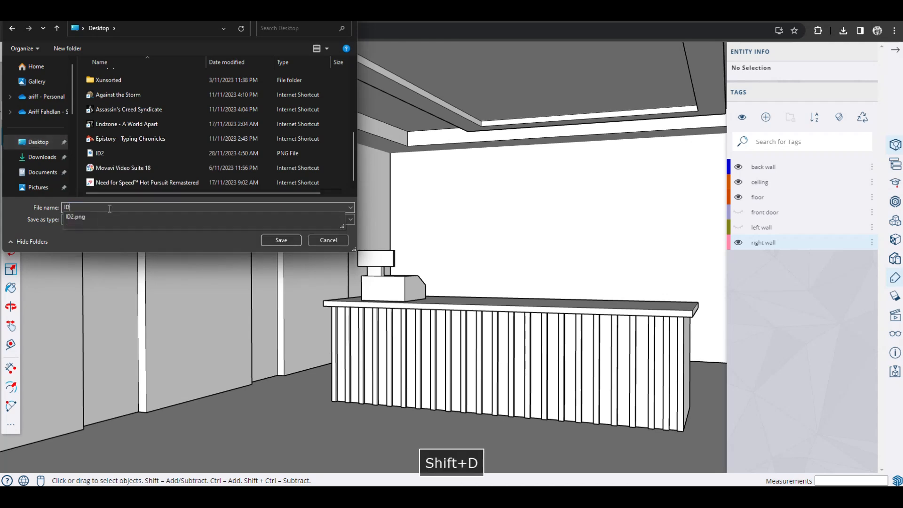
pyautogui.write('2 JPG')
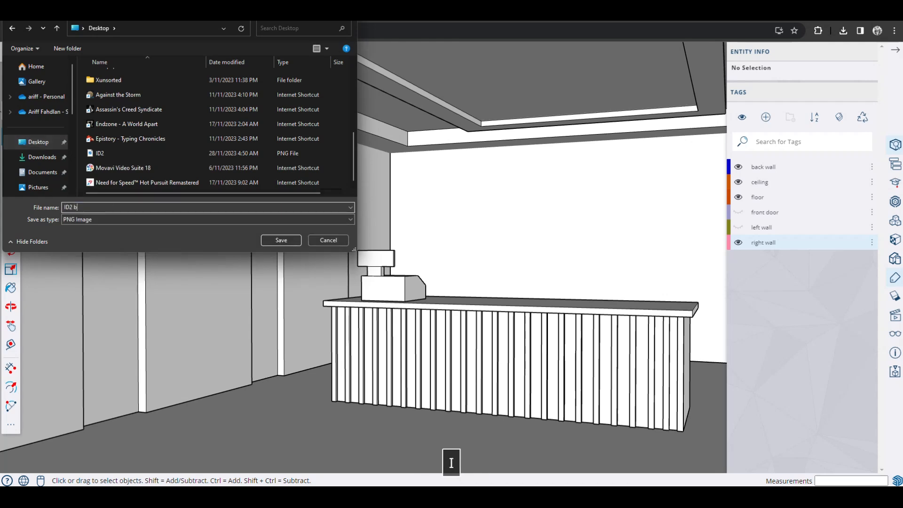
pyautogui.press('Return')
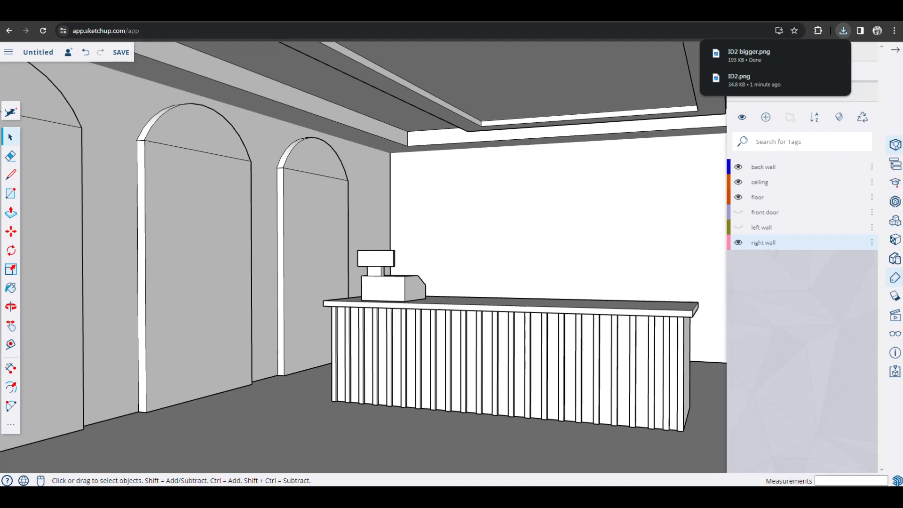
# Switch to the Windows desktop and view the exported ID2 image at full window size
pyautogui.click(847, 11)
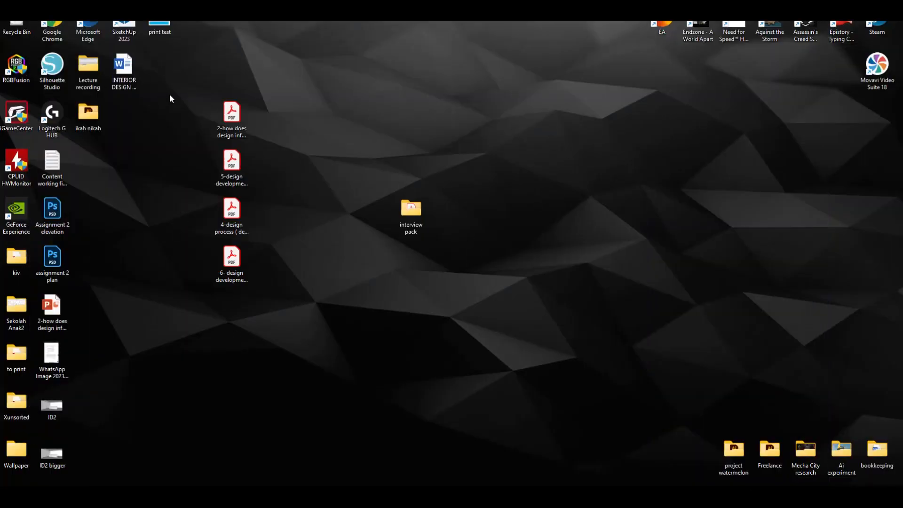
pyautogui.doubleClick(52, 408)
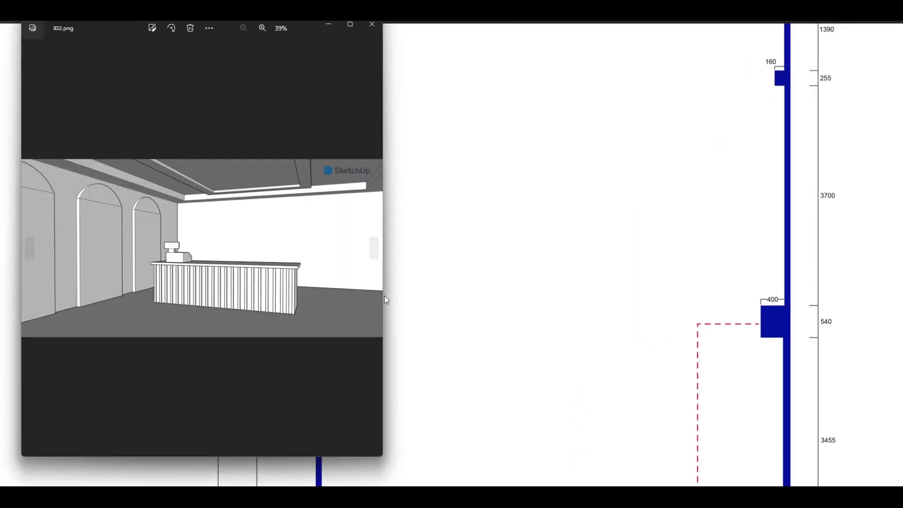
pyautogui.click(350, 25)
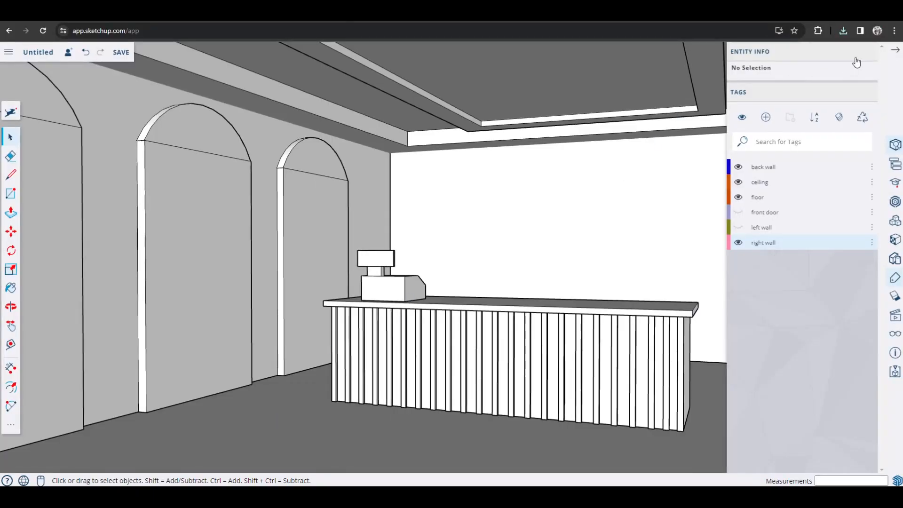
# Return to SketchUp, hide the Entity Info and Tags display, and look over the interior around the counter
pyautogui.click(896, 49)
pyautogui.moveTo(450, 232); pyautogui.dragTo(479, 229, button='middle')
pyautogui.moveTo(479, 229)
pyautogui.mouseDown()
pyautogui.moveTo(557, 216)
pyautogui.moveTo(484, 207)
pyautogui.moveTo(470, 221)
pyautogui.moveTo(475, 232)
pyautogui.mouseUp()
pyautogui.press('space')
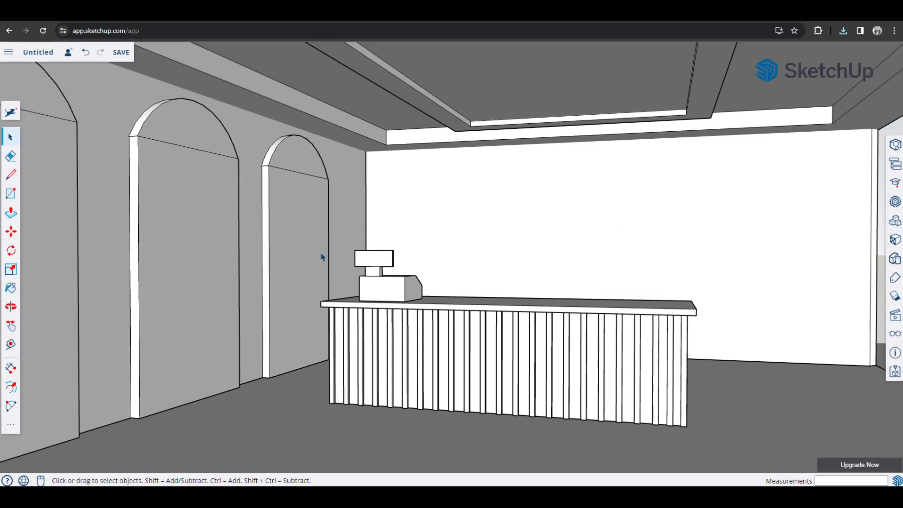
pyautogui.moveTo(303, 268); pyautogui.dragTo(319, 260, button='middle')
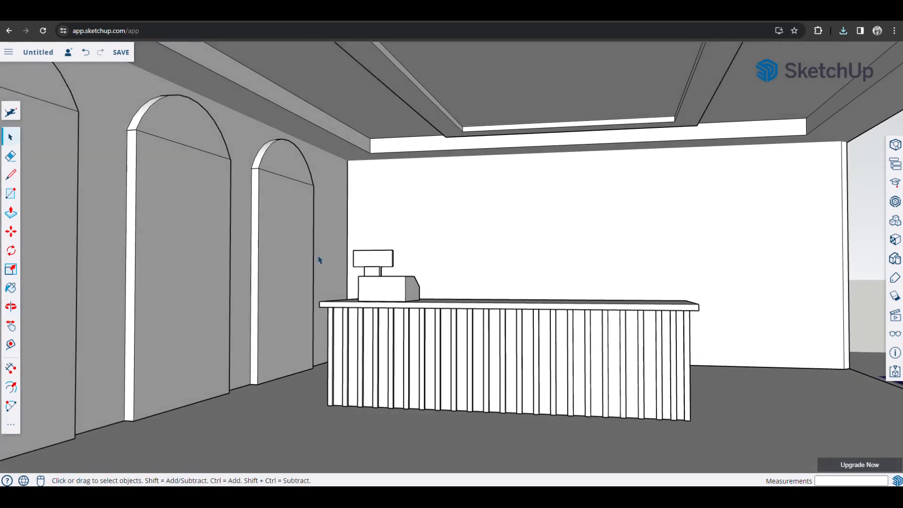